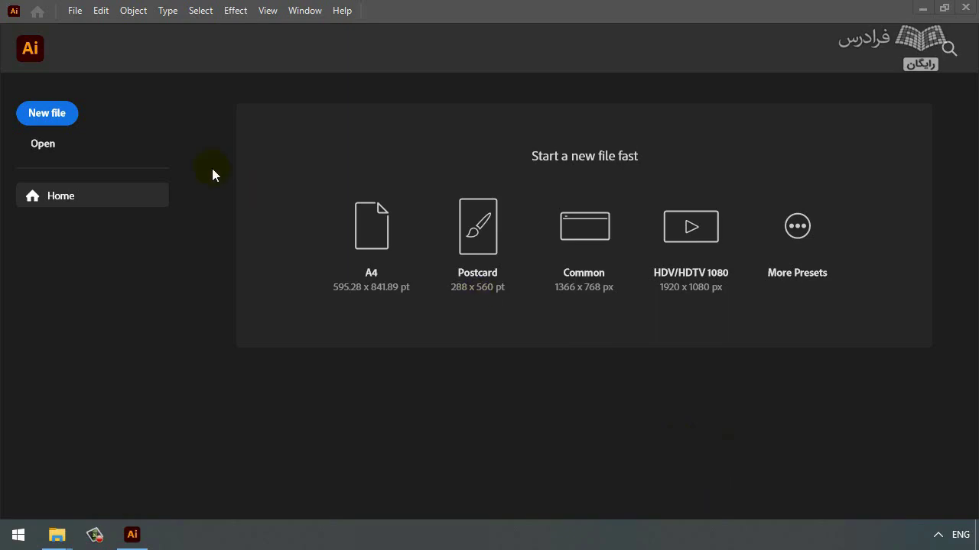
Start setting up a new 595.276 × 841.89 pt portrait document with one artboard.
{"action": "left_click", "coordinate": [72, 10]}
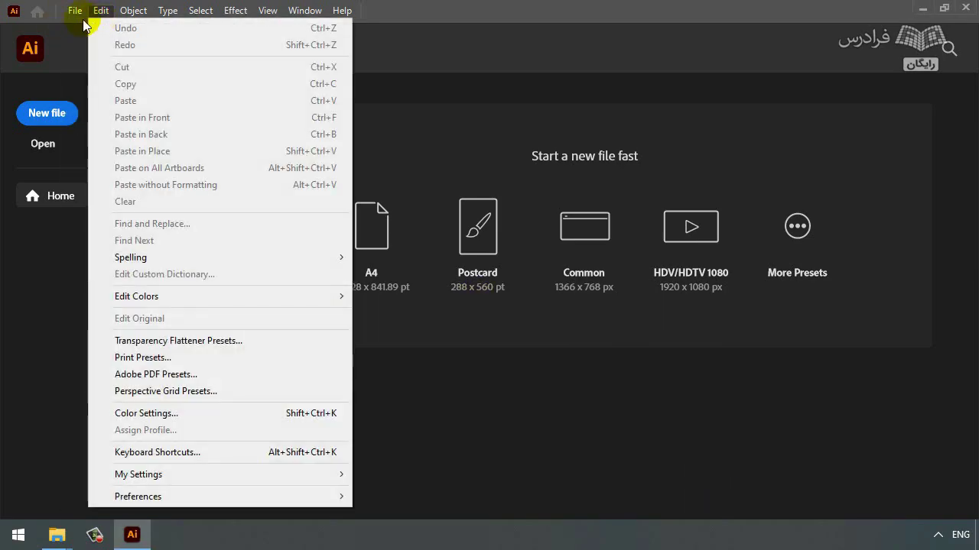
{"action": "left_click", "coordinate": [84, 27]}
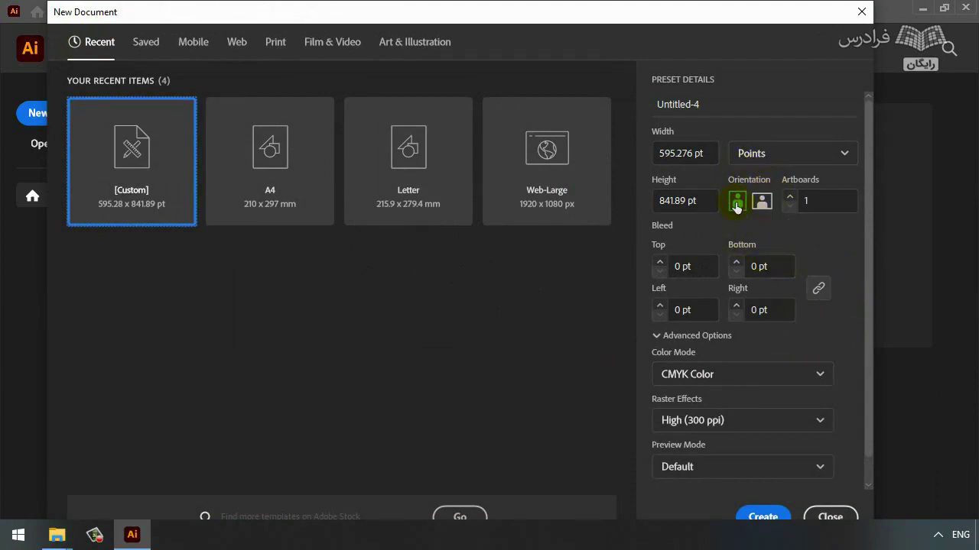
{"action": "left_click", "coordinate": [790, 197]}
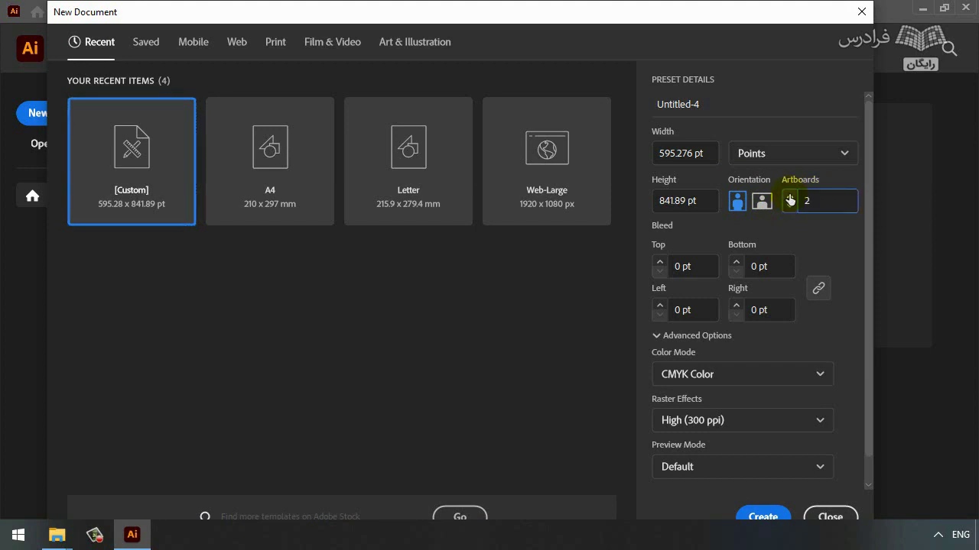
{"action": "left_click", "coordinate": [790, 197]}
{"action": "left_click", "coordinate": [790, 197]}
{"action": "left_click", "coordinate": [789, 206]}
{"action": "left_click", "coordinate": [790, 205]}
{"action": "left_click", "coordinate": [790, 206]}
Keep CMYK Color and High (300 ppi) raster effects for the new document and create it.
{"action": "left_click", "coordinate": [822, 374]}
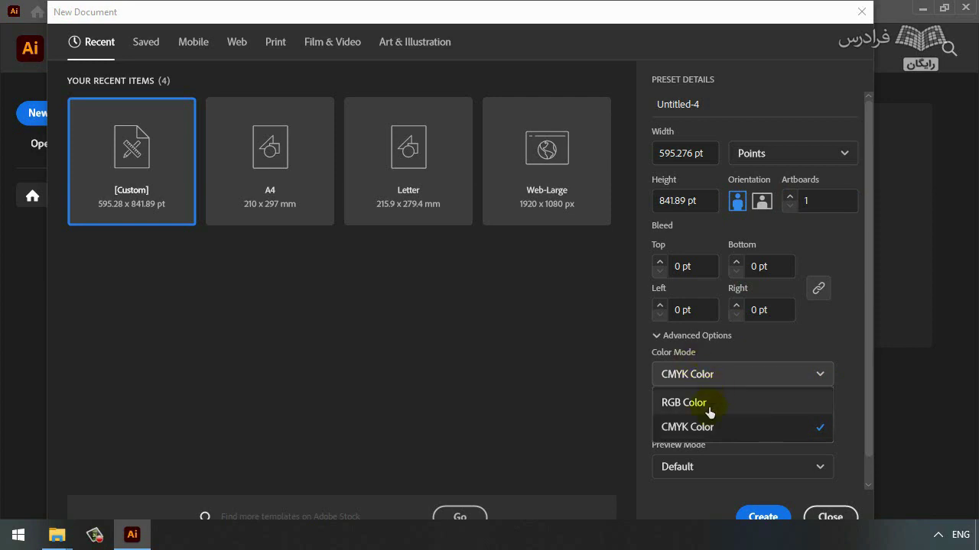
{"action": "left_click", "coordinate": [707, 431]}
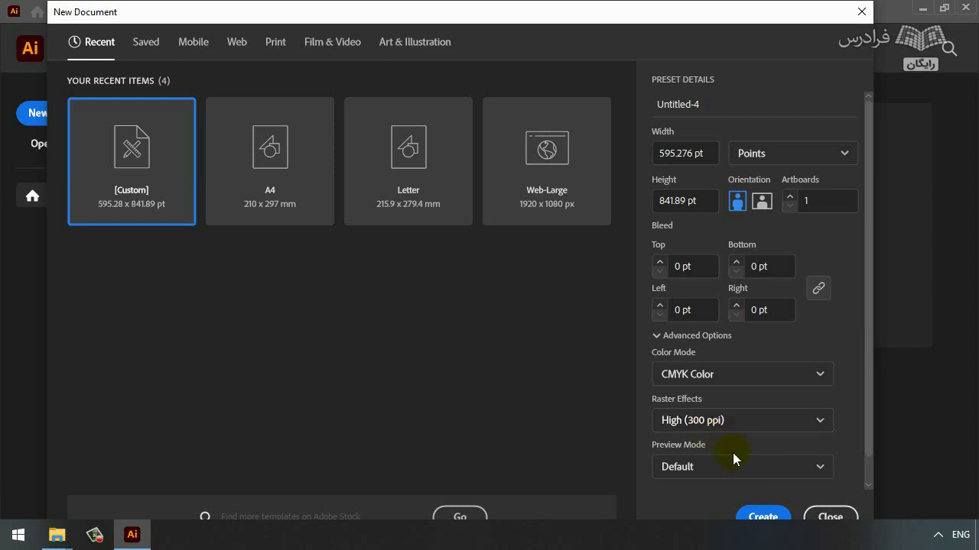
{"action": "left_click", "coordinate": [820, 421]}
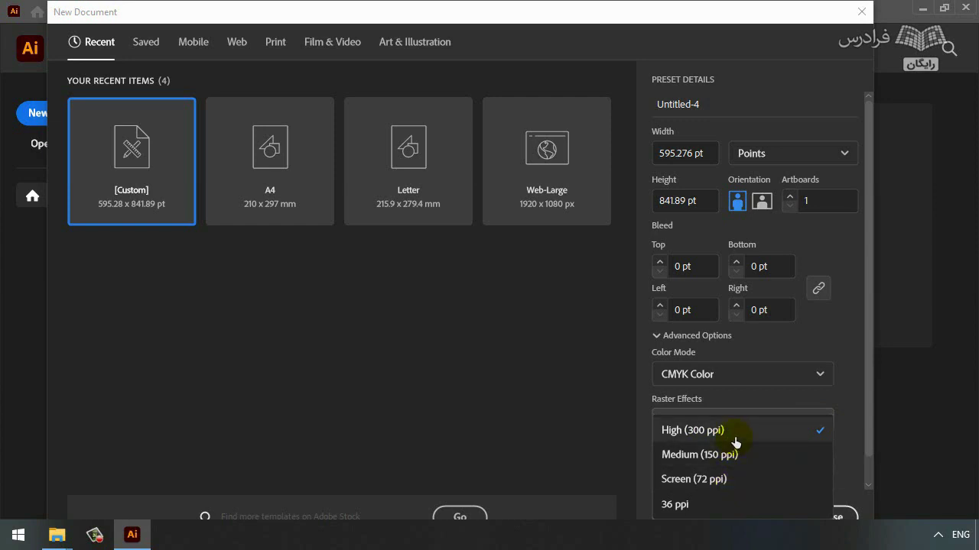
{"action": "left_click", "coordinate": [818, 433]}
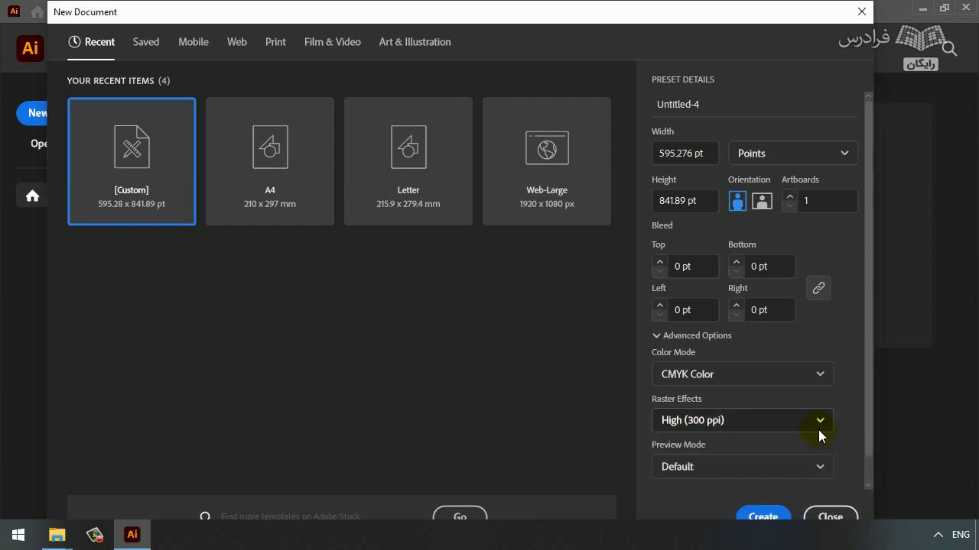
{"action": "left_click", "coordinate": [760, 516]}
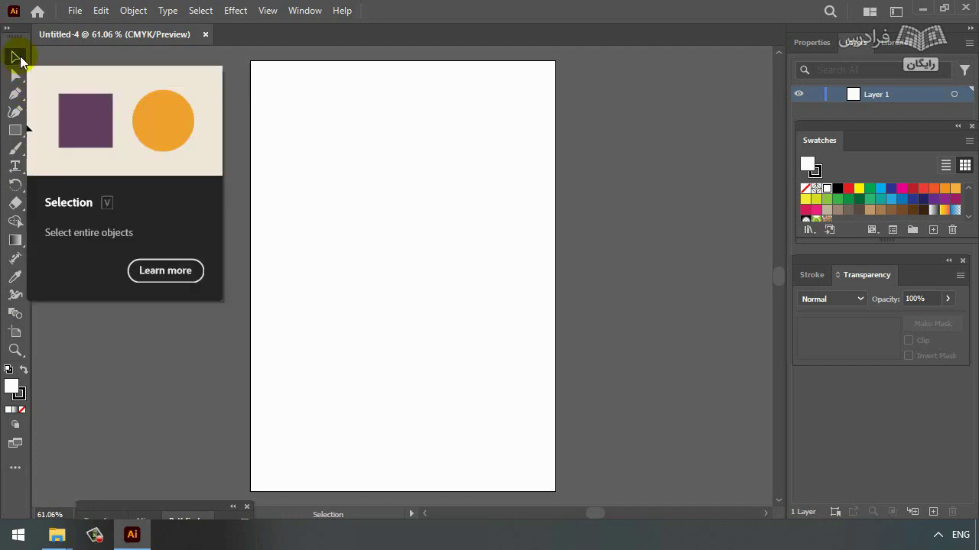
Draw a closed, curved crescent-like shape in the upper half of the artboard with the Curvature tool.
{"action": "left_click", "coordinate": [14, 115]}
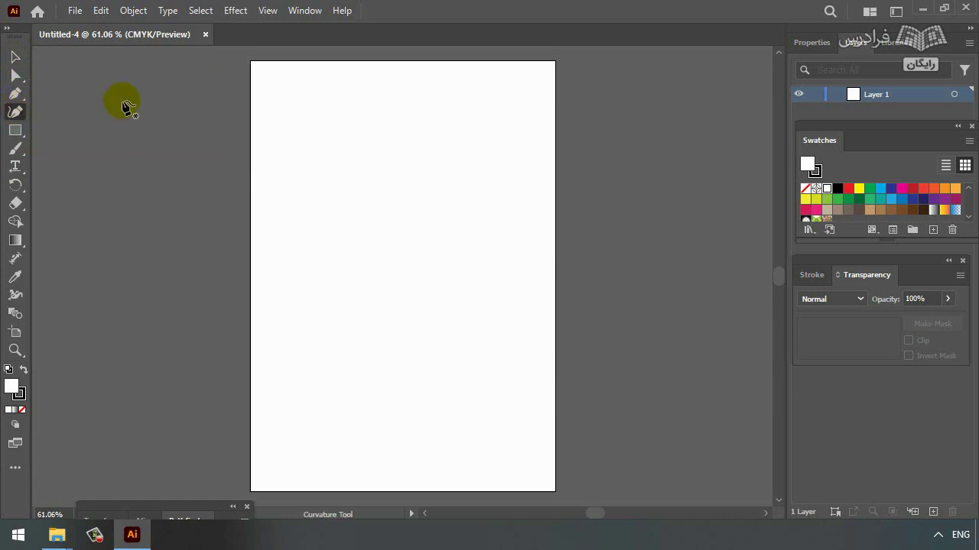
{"action": "left_click", "coordinate": [345, 108]}
{"action": "left_click", "coordinate": [412, 132]}
{"action": "left_click", "coordinate": [463, 178]}
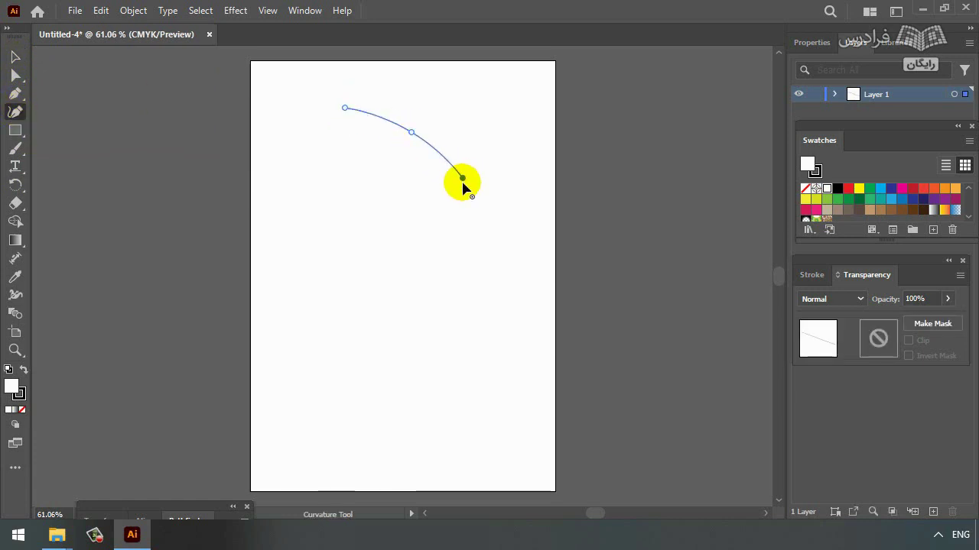
{"action": "left_click", "coordinate": [482, 236]}
{"action": "left_click", "coordinate": [470, 290]}
{"action": "left_click", "coordinate": [431, 318]}
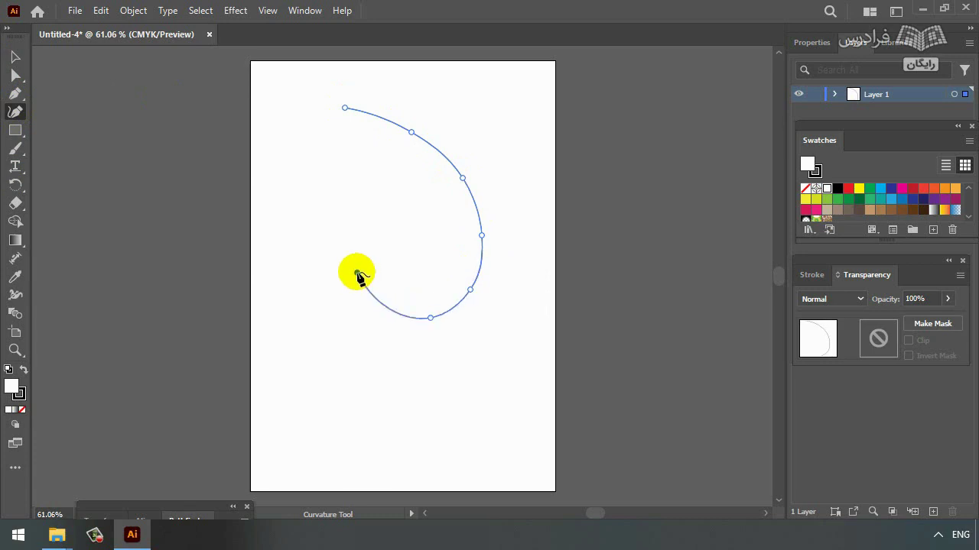
{"action": "left_click", "coordinate": [357, 273]}
{"action": "left_click", "coordinate": [380, 239]}
{"action": "left_click", "coordinate": [368, 204]}
{"action": "left_click", "coordinate": [334, 186]}
{"action": "left_click", "coordinate": [348, 155]}
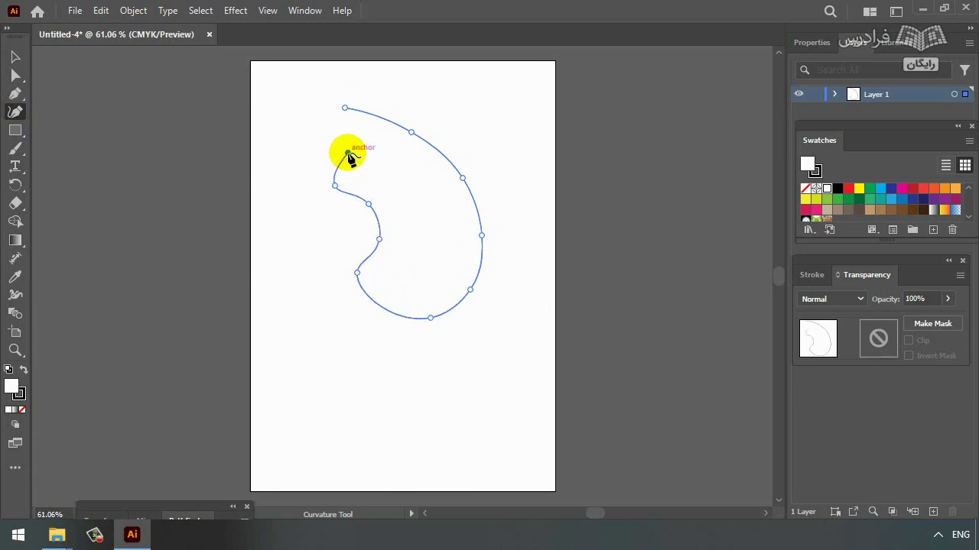
{"action": "left_click", "coordinate": [345, 109]}
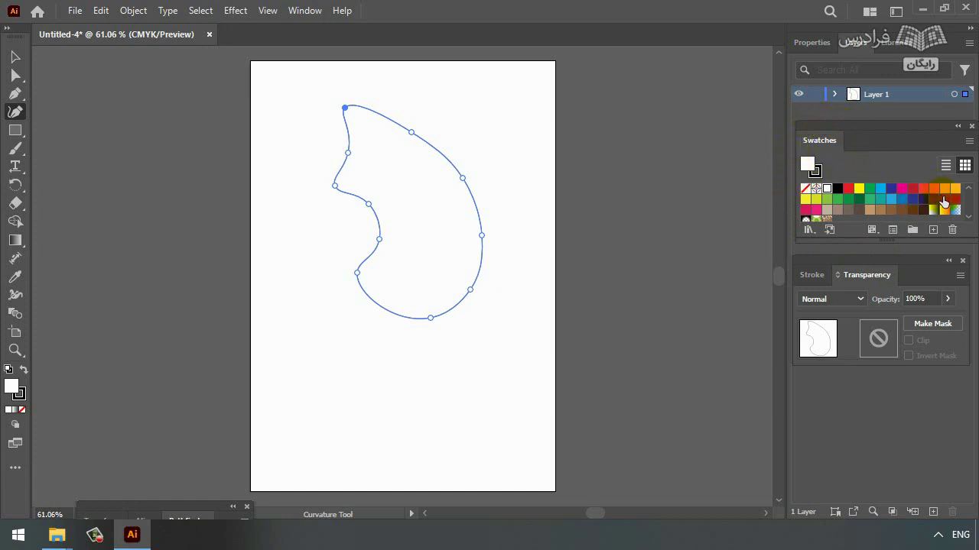
Try several swatch colors as the curved shape's fill, including yellow, blue and tan, and settle on dark green.
{"action": "left_click", "coordinate": [848, 209]}
{"action": "left_click", "coordinate": [859, 189]}
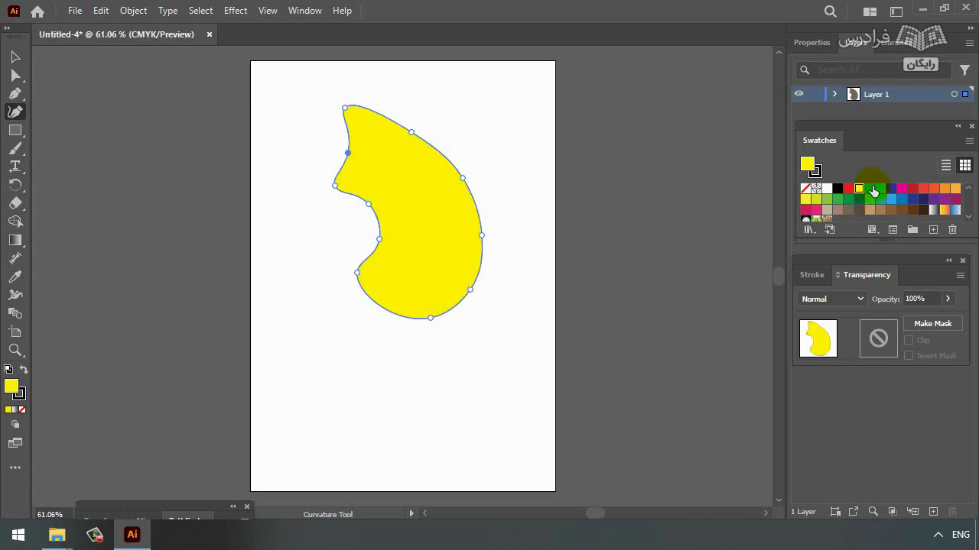
{"action": "left_click", "coordinate": [880, 188]}
{"action": "left_click", "coordinate": [891, 198]}
{"action": "left_click", "coordinate": [890, 188]}
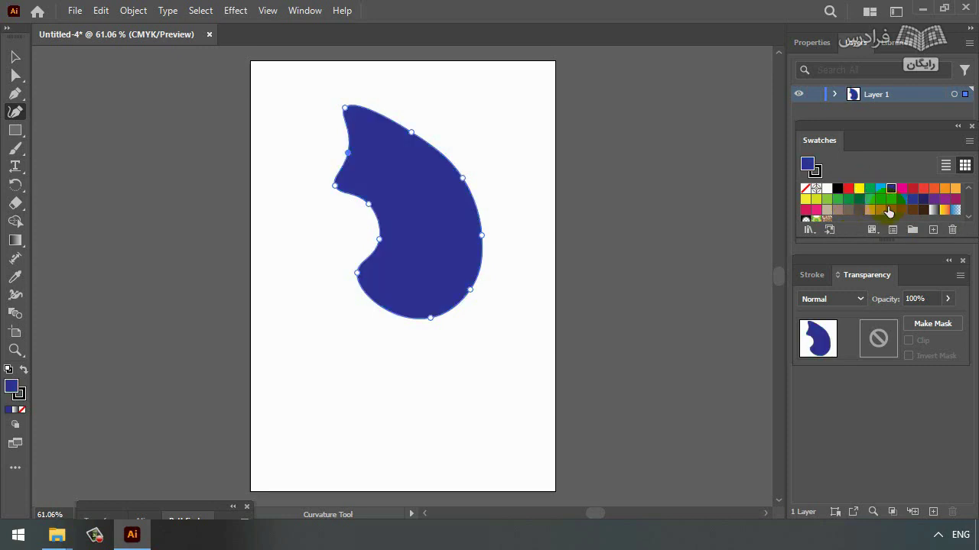
{"action": "left_click", "coordinate": [891, 199]}
{"action": "left_click", "coordinate": [880, 198]}
{"action": "left_click", "coordinate": [858, 210]}
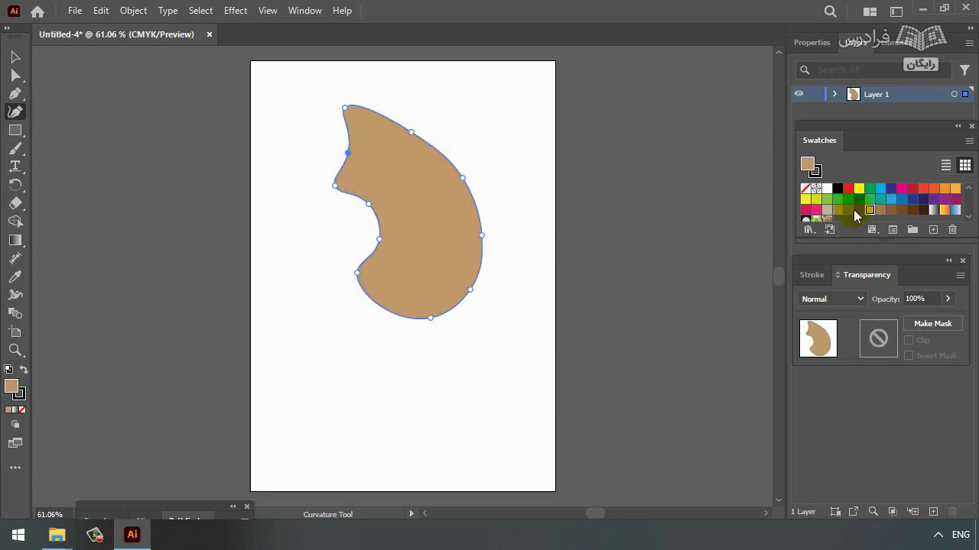
{"action": "left_click", "coordinate": [859, 200]}
{"action": "left_click", "coordinate": [847, 200]}
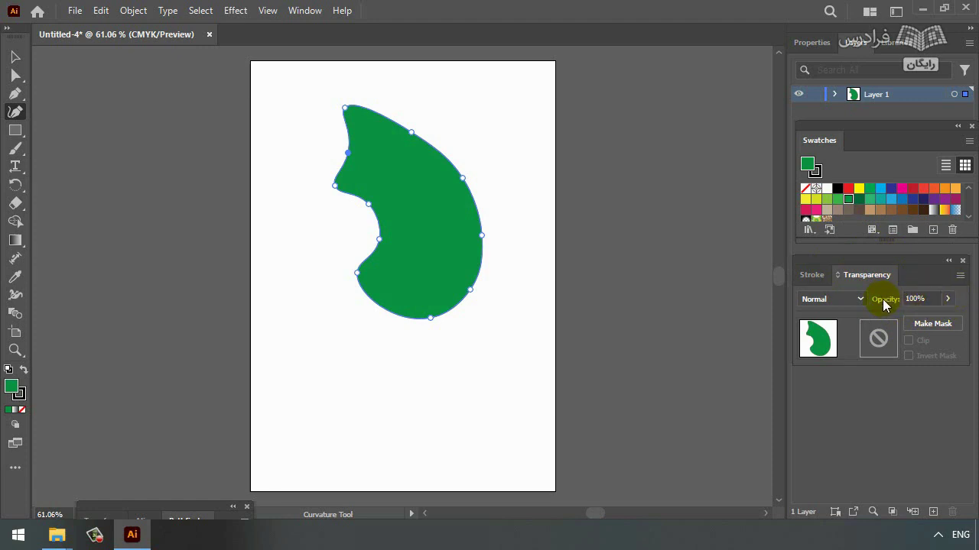
Lower the green shape's opacity to 51%.
{"action": "left_click", "coordinate": [947, 299]}
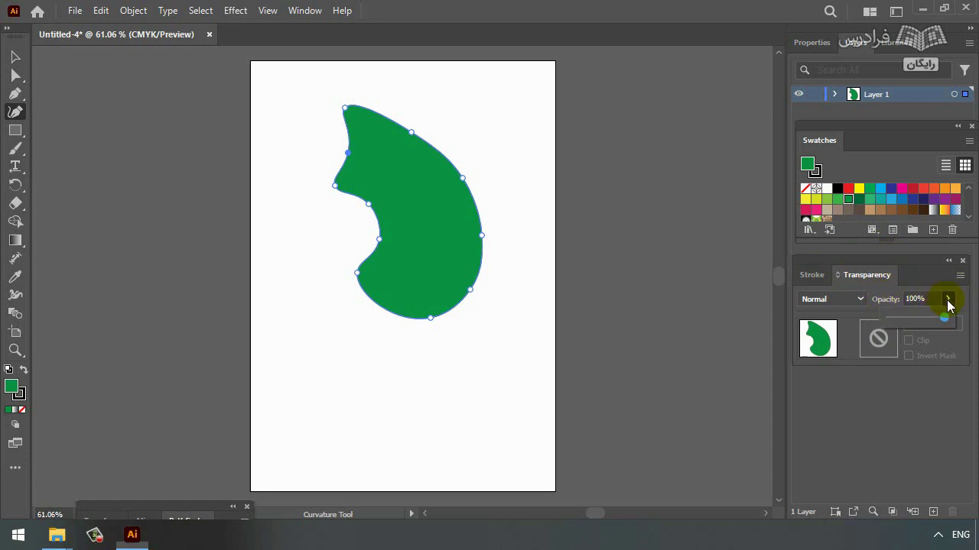
{"action": "left_click_drag", "start_coordinate": [941, 321], "coordinate": [919, 320]}
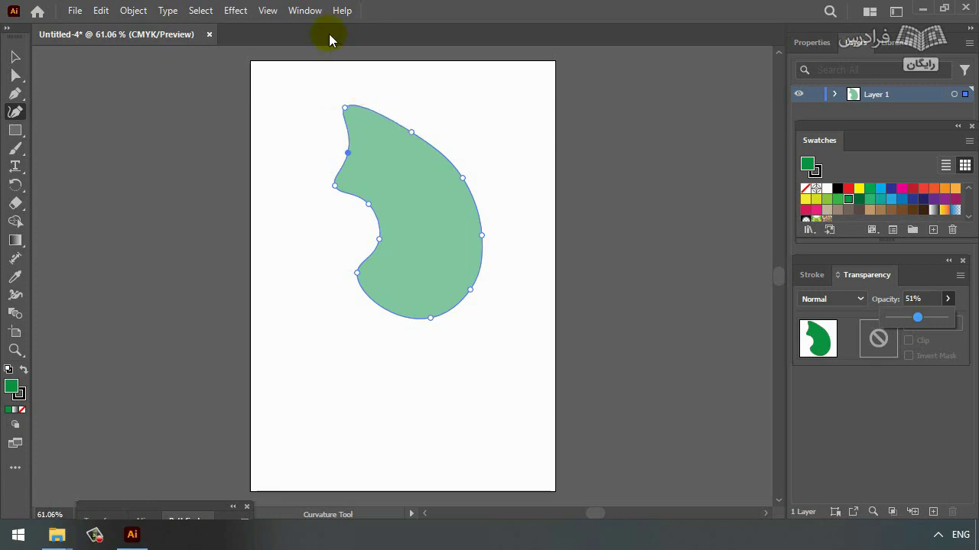
{"action": "left_click", "coordinate": [306, 10]}
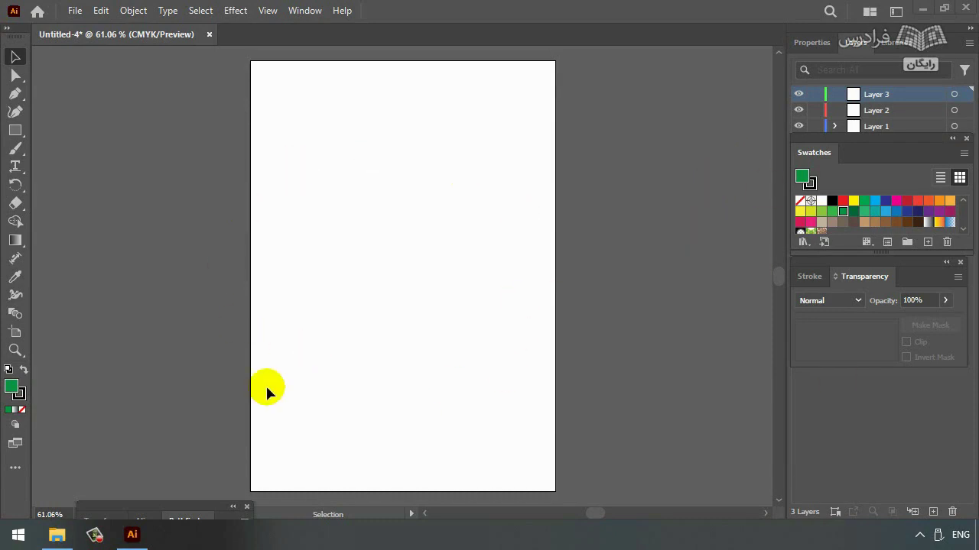
Place the strawberry line drawing on Layer 3 of the empty artboard.
{"action": "left_click", "coordinate": [76, 11]}
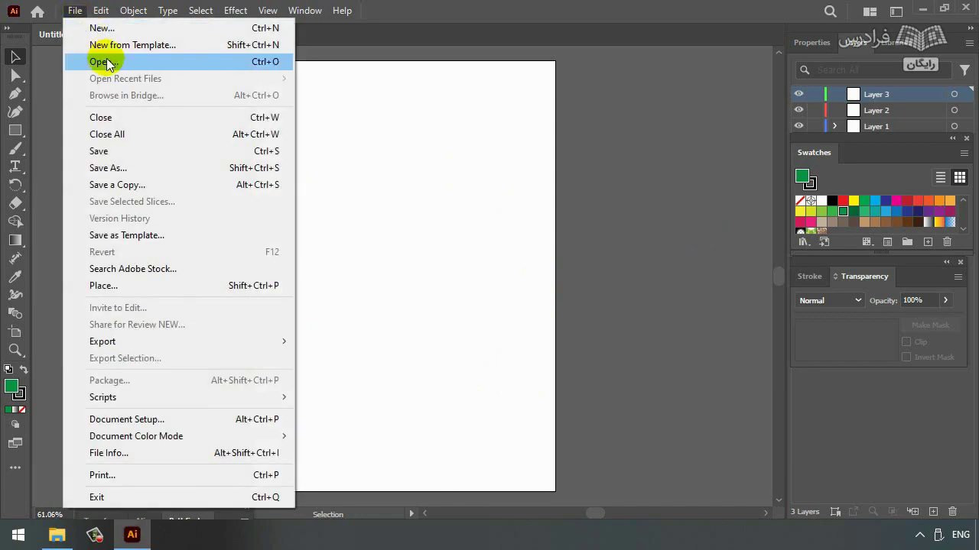
{"action": "left_click", "coordinate": [134, 286]}
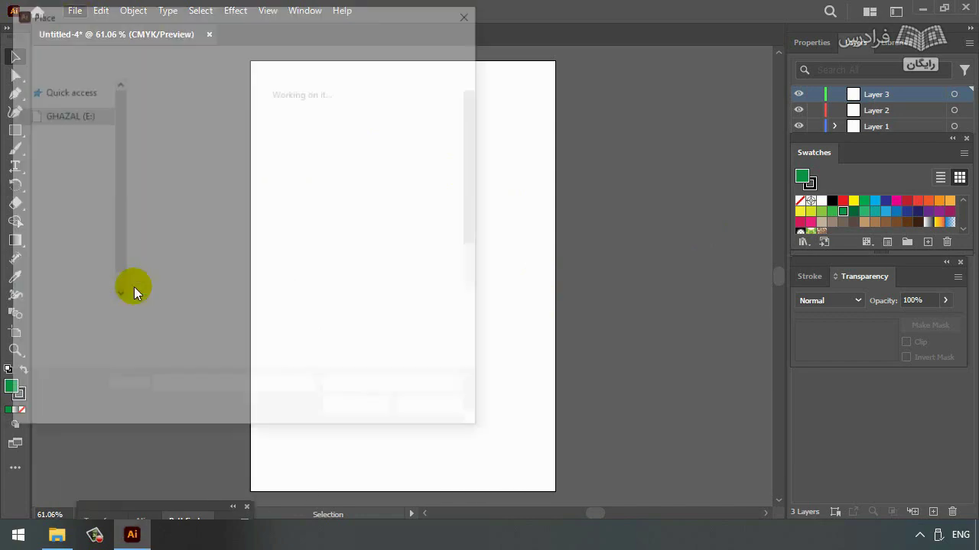
{"action": "left_click", "coordinate": [264, 122]}
{"action": "double_click", "coordinate": [264, 120]}
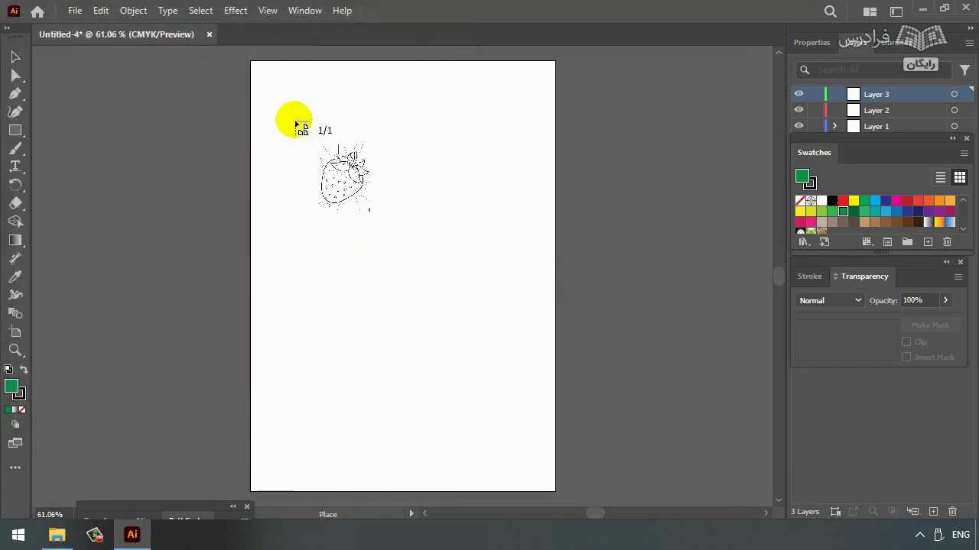
{"action": "left_click", "coordinate": [253, 104]}
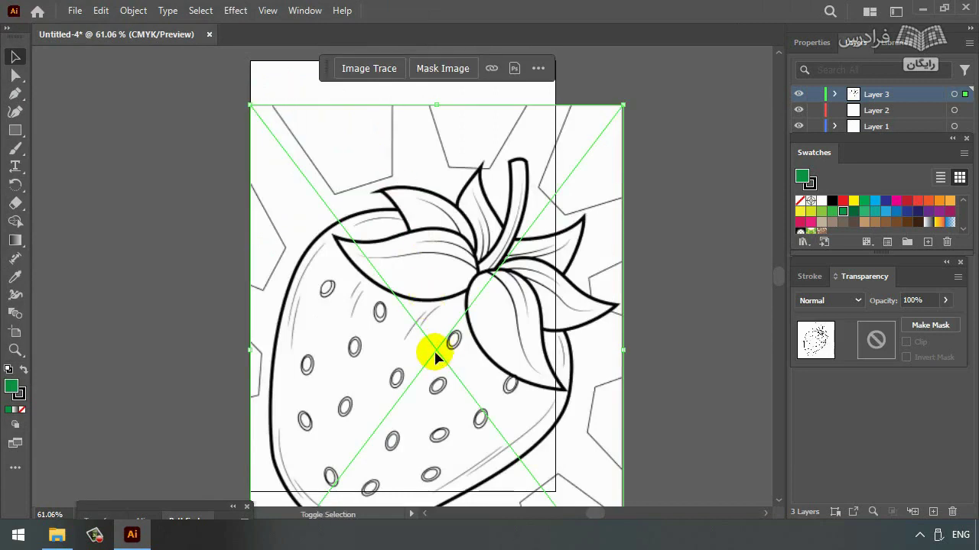
Scale the strawberry image to the artboard's width, align it to the artboard's upper edge and stretch it to fill the full height.
{"action": "left_click_drag", "start_coordinate": [624, 105], "coordinate": [557, 163]}
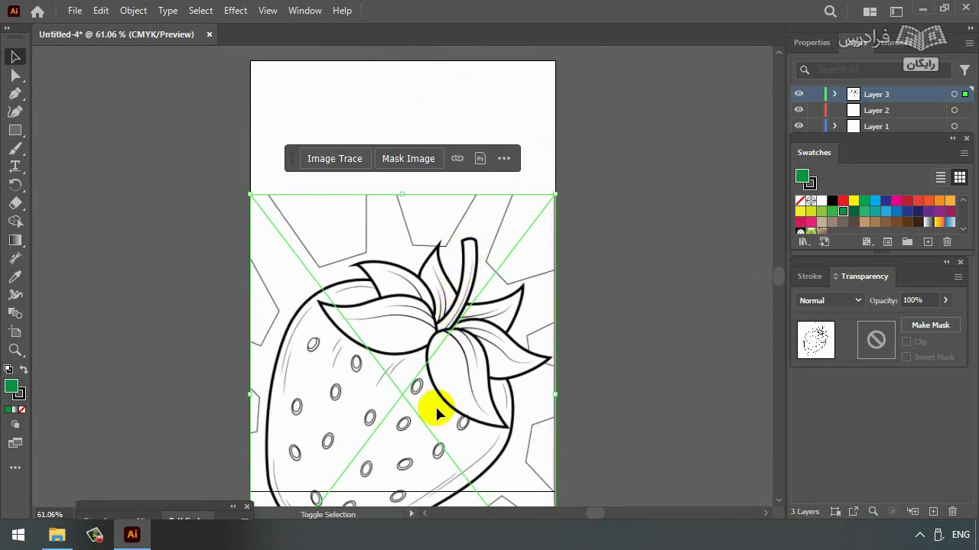
{"action": "left_click_drag", "start_coordinate": [403, 395], "coordinate": [400, 262]}
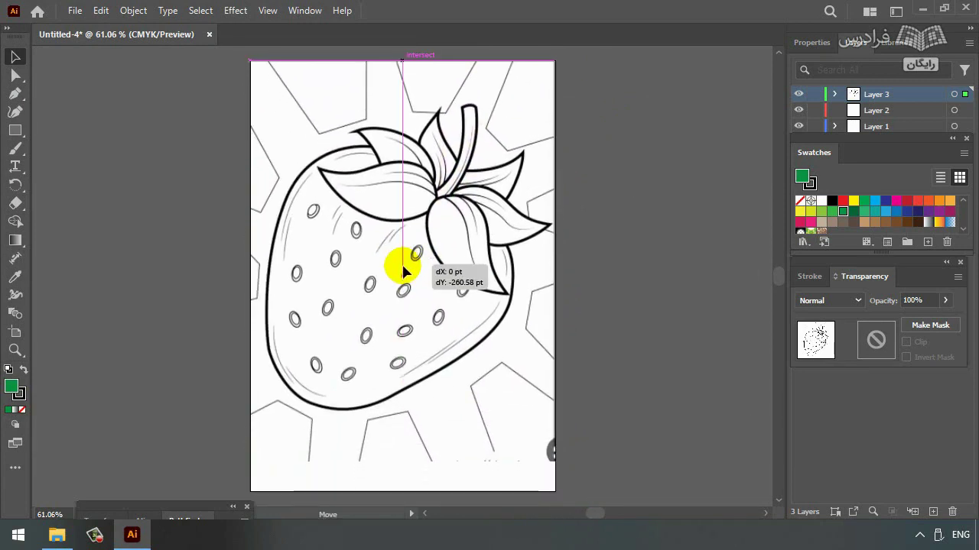
{"action": "left_click_drag", "start_coordinate": [403, 463], "coordinate": [402, 492]}
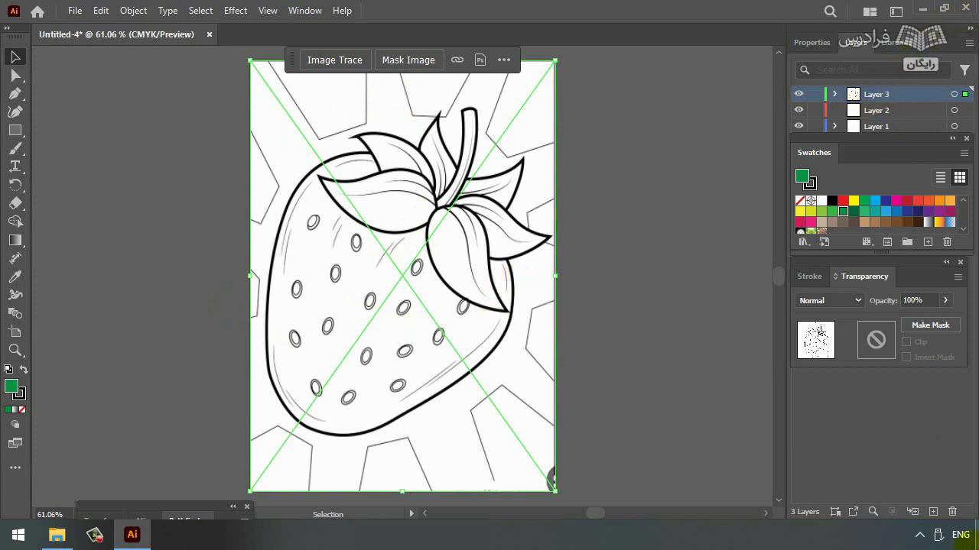
Add a new layer above the strawberry image and trace the strawberry body's left edge downward from the upper leaf with the Curvature tool.
{"action": "left_click", "coordinate": [934, 512]}
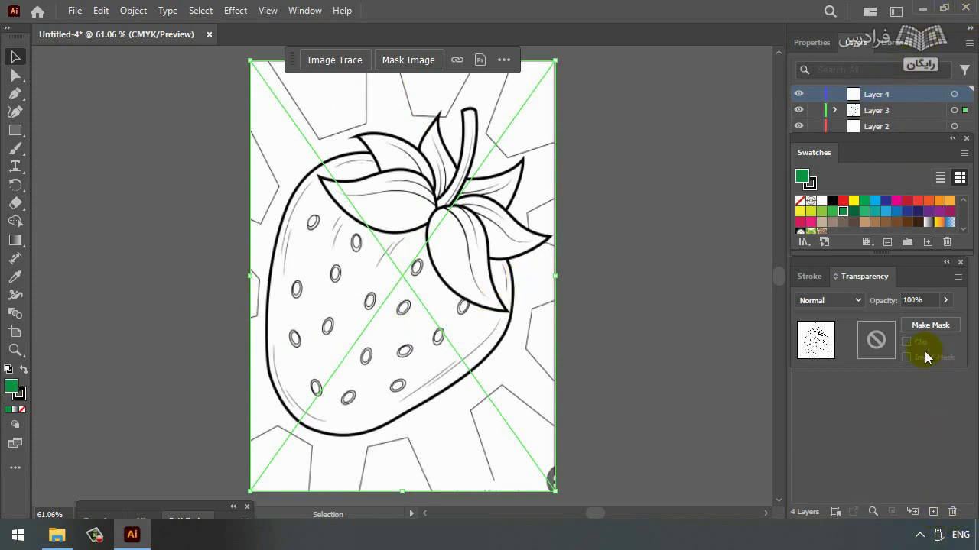
{"action": "left_click", "coordinate": [16, 113]}
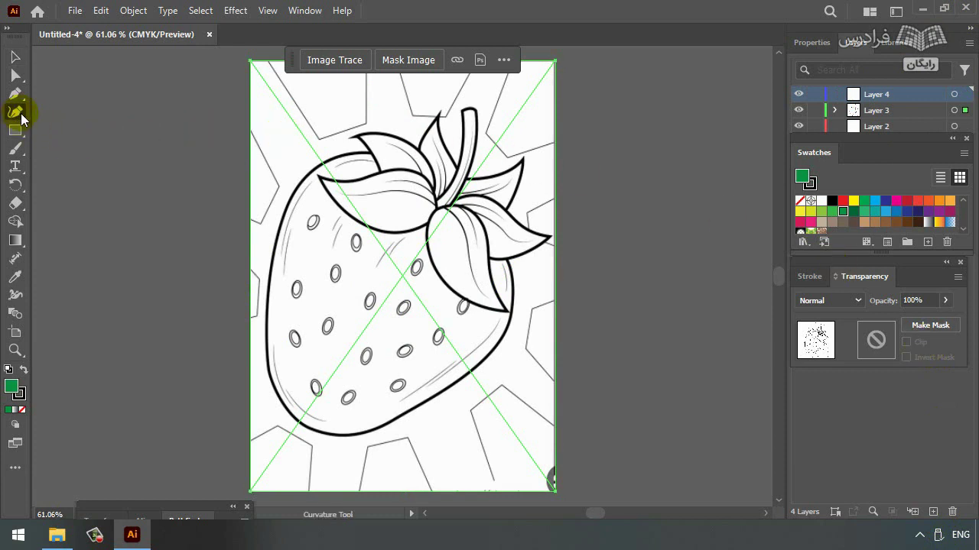
{"action": "left_click", "coordinate": [366, 159]}
{"action": "left_click", "coordinate": [348, 154]}
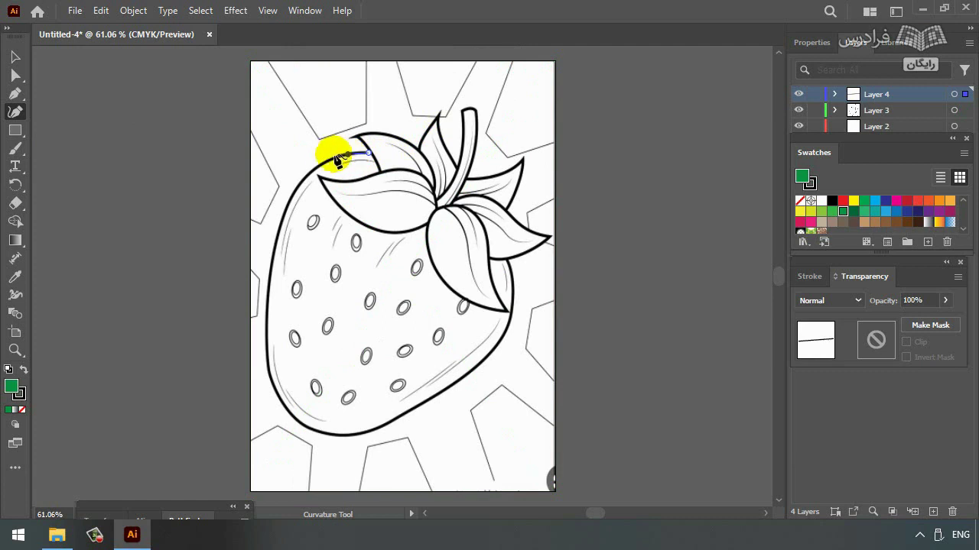
{"action": "left_click", "coordinate": [319, 163]}
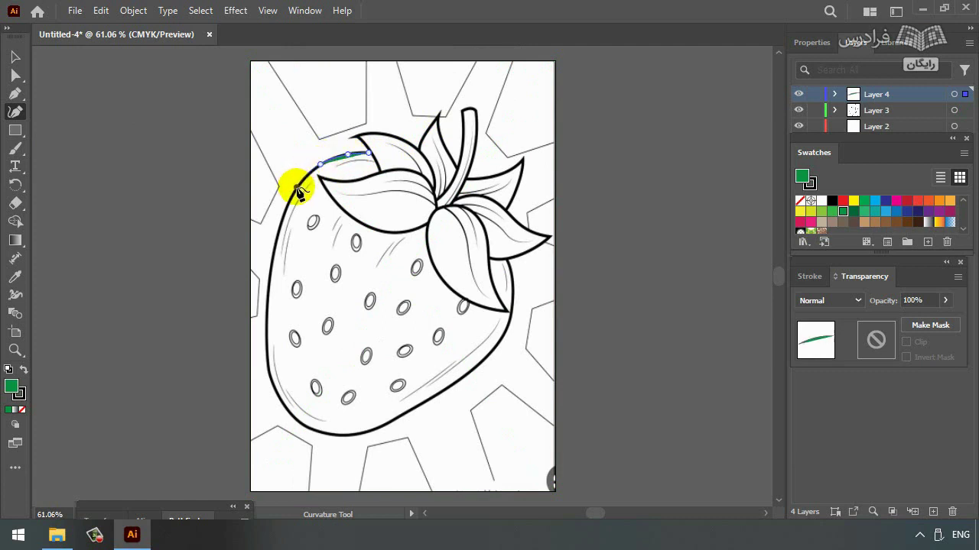
{"action": "left_click", "coordinate": [297, 187]}
{"action": "left_click", "coordinate": [279, 224]}
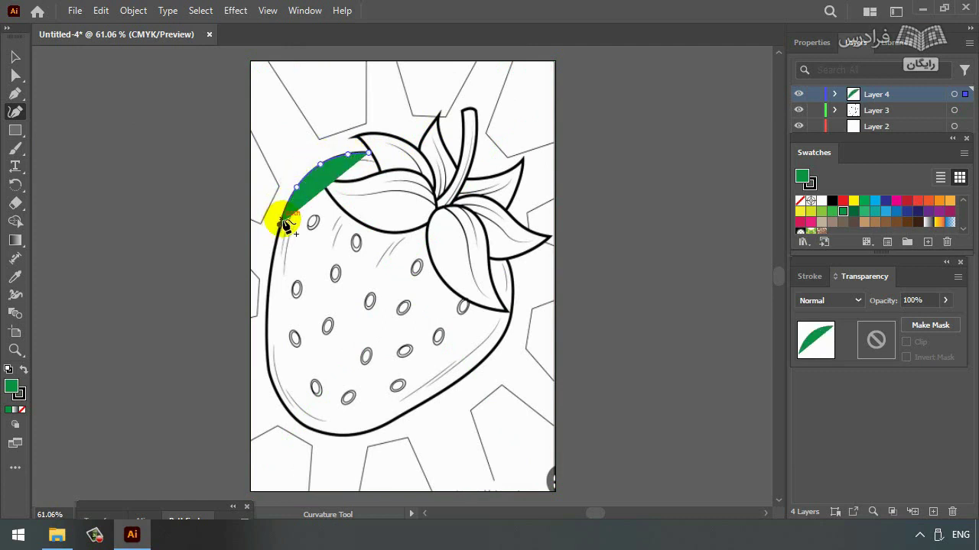
{"action": "left_click", "coordinate": [269, 274]}
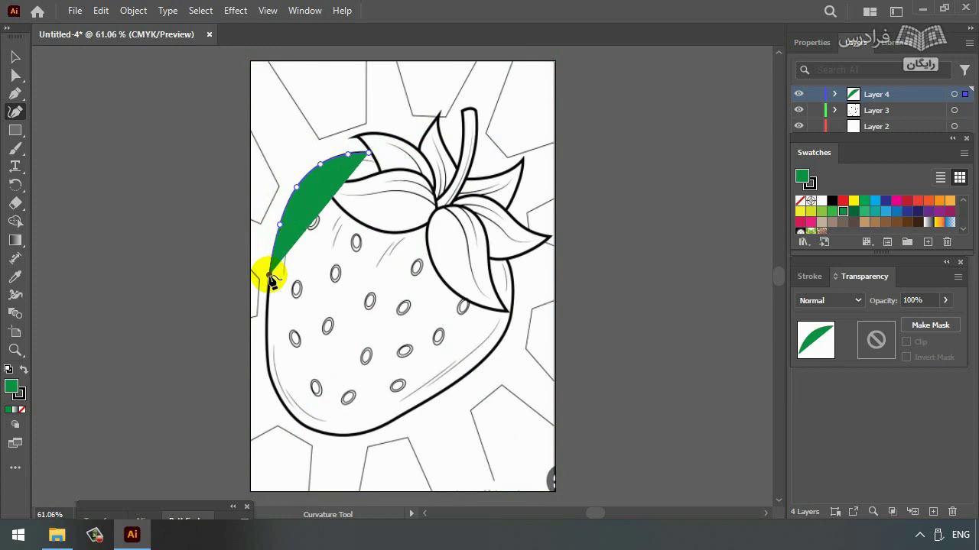
{"action": "left_click", "coordinate": [268, 338]}
{"action": "left_click", "coordinate": [269, 369]}
{"action": "left_click", "coordinate": [279, 398]}
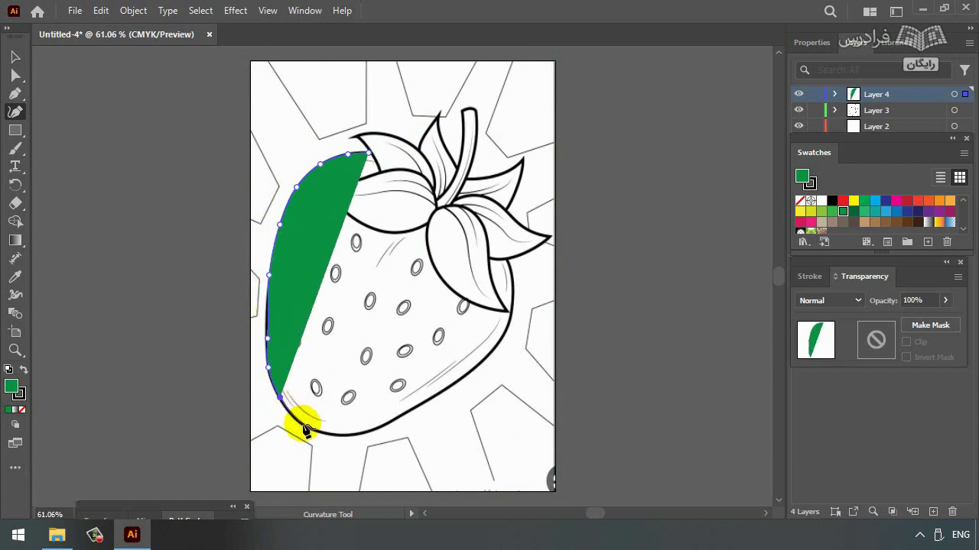
Continue the body outline around the strawberry's lower and right edges, then close it across the leaves at the starting point.
{"action": "left_click", "coordinate": [303, 425]}
{"action": "left_click", "coordinate": [322, 433]}
{"action": "left_click", "coordinate": [352, 435]}
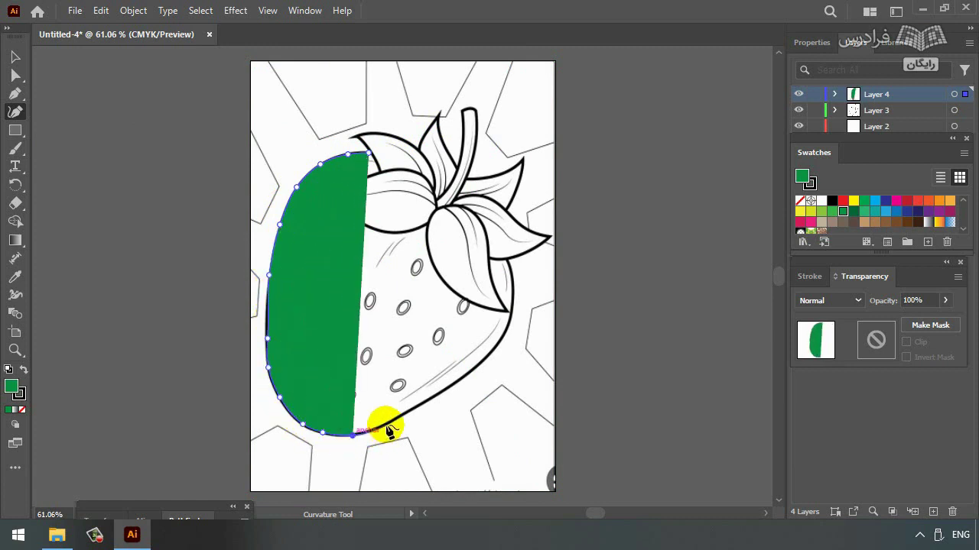
{"action": "left_click", "coordinate": [386, 422]}
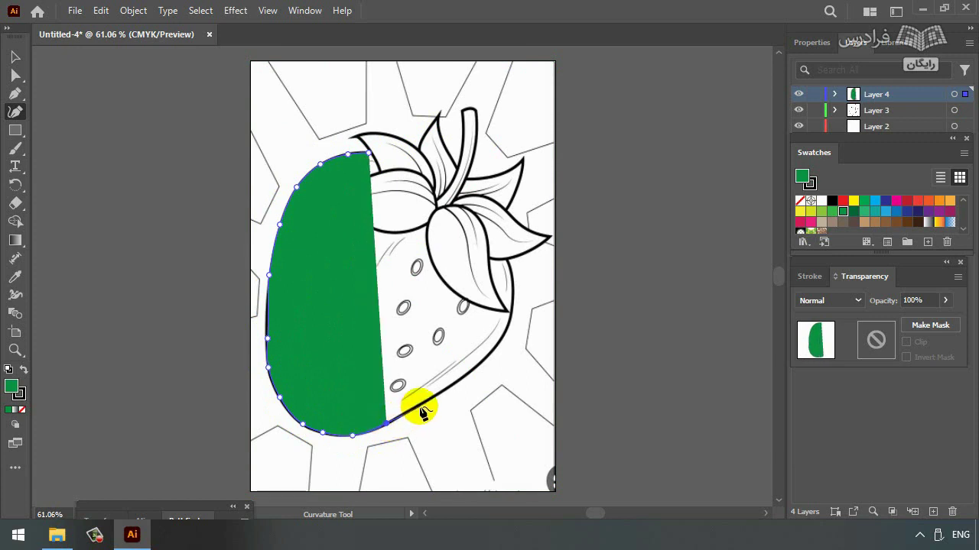
{"action": "left_click", "coordinate": [419, 408]}
{"action": "left_click", "coordinate": [450, 386]}
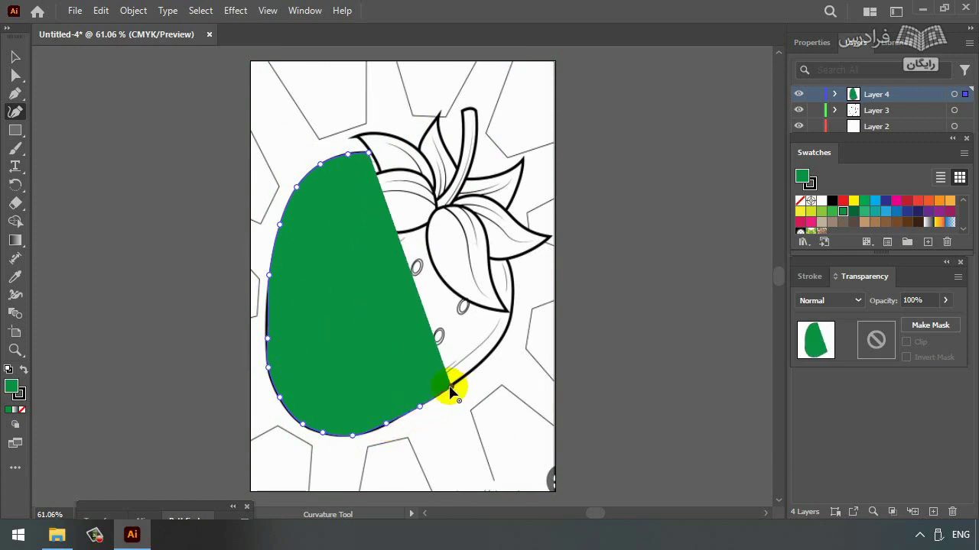
{"action": "left_click", "coordinate": [482, 360]}
{"action": "left_click", "coordinate": [503, 334]}
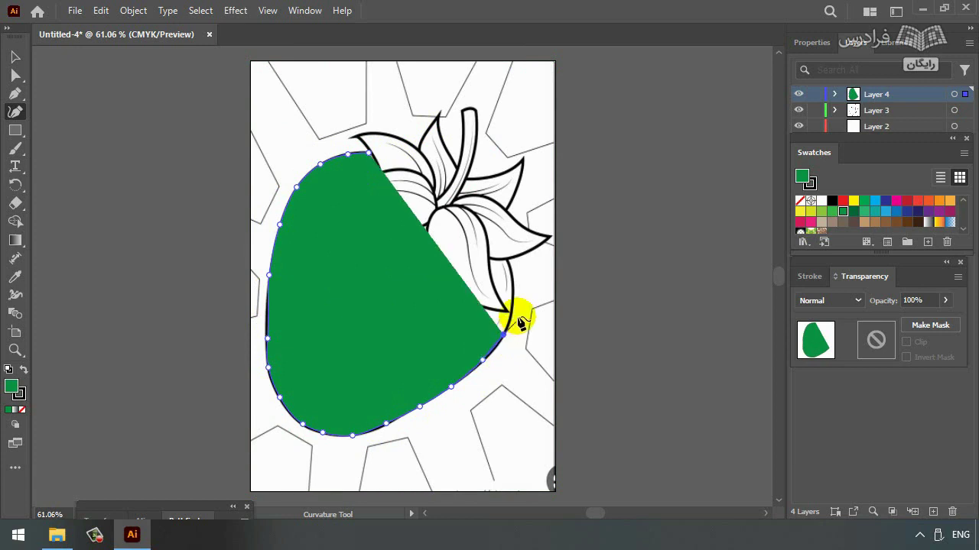
{"action": "left_click", "coordinate": [514, 294]}
{"action": "left_click", "coordinate": [504, 248]}
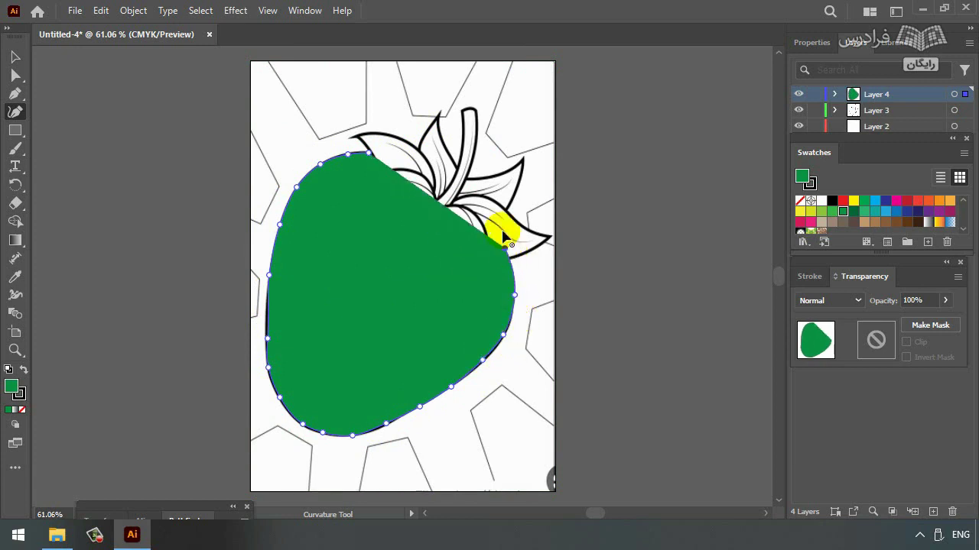
{"action": "left_click", "coordinate": [462, 201]}
{"action": "left_click", "coordinate": [413, 176]}
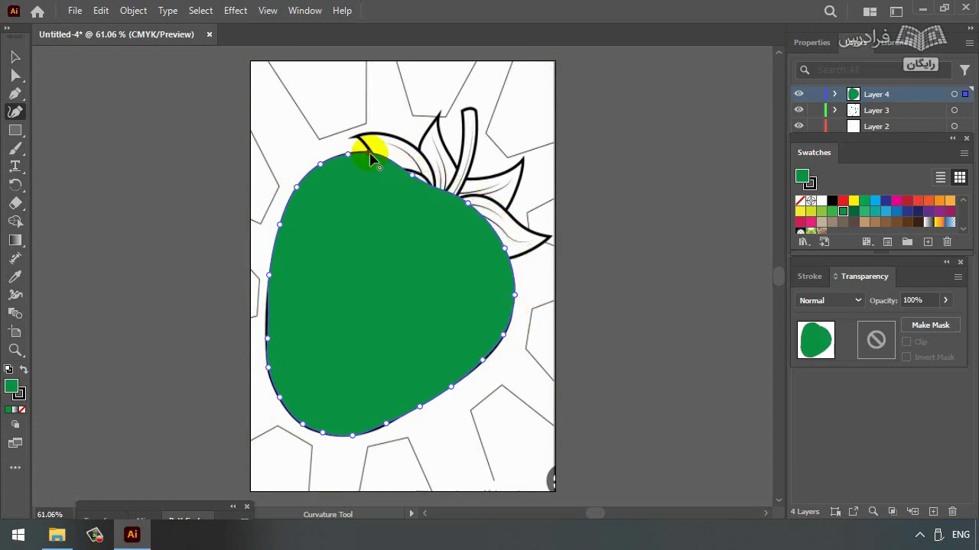
Make the strawberry body shape see-through by removing its fill and setting its opacity to 46%.
{"action": "left_click", "coordinate": [945, 300]}
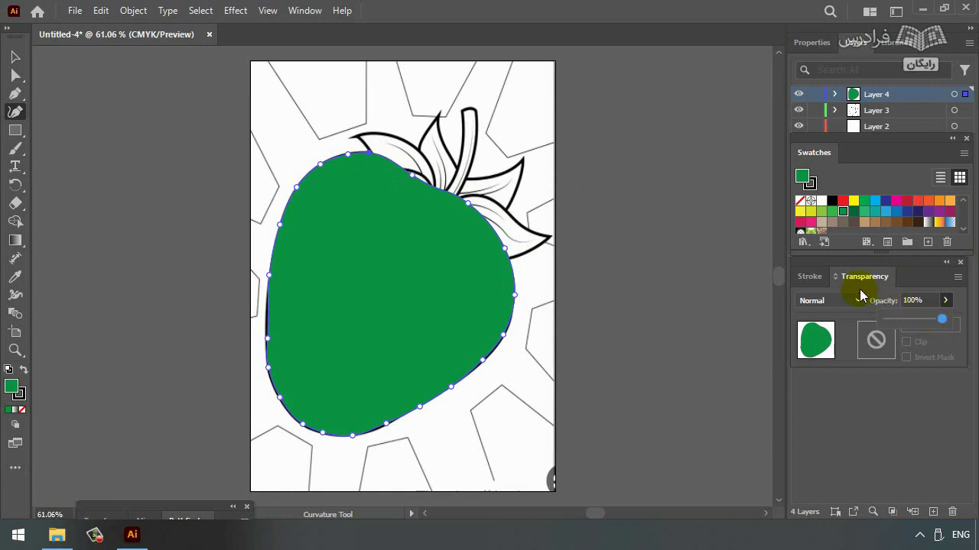
{"action": "left_click", "coordinate": [946, 301]}
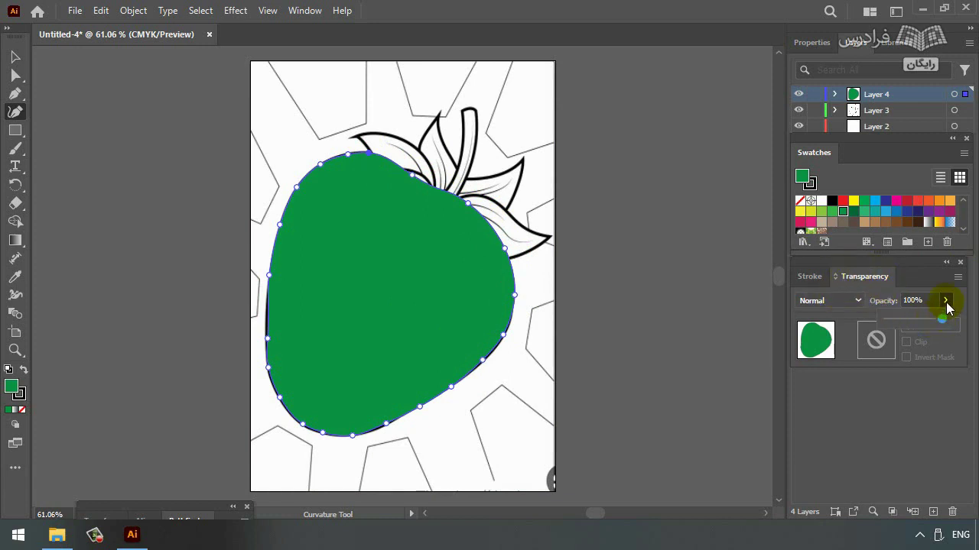
{"action": "left_click_drag", "start_coordinate": [943, 322], "coordinate": [911, 326]}
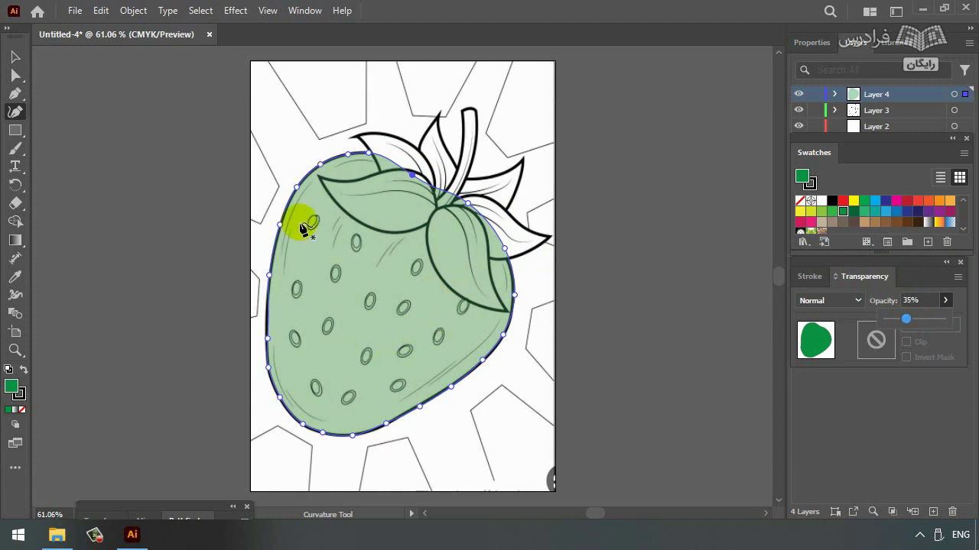
{"action": "left_click", "coordinate": [412, 175]}
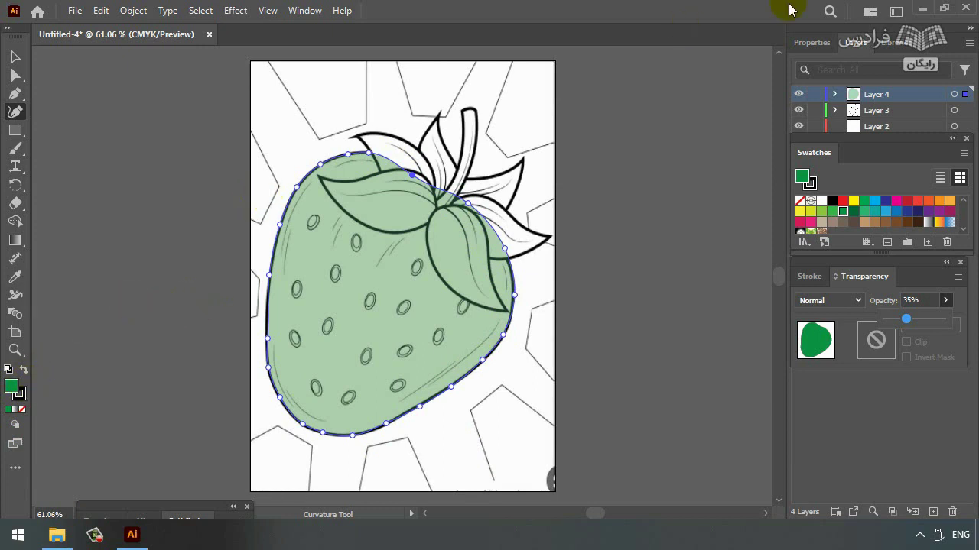
{"action": "left_click", "coordinate": [800, 201]}
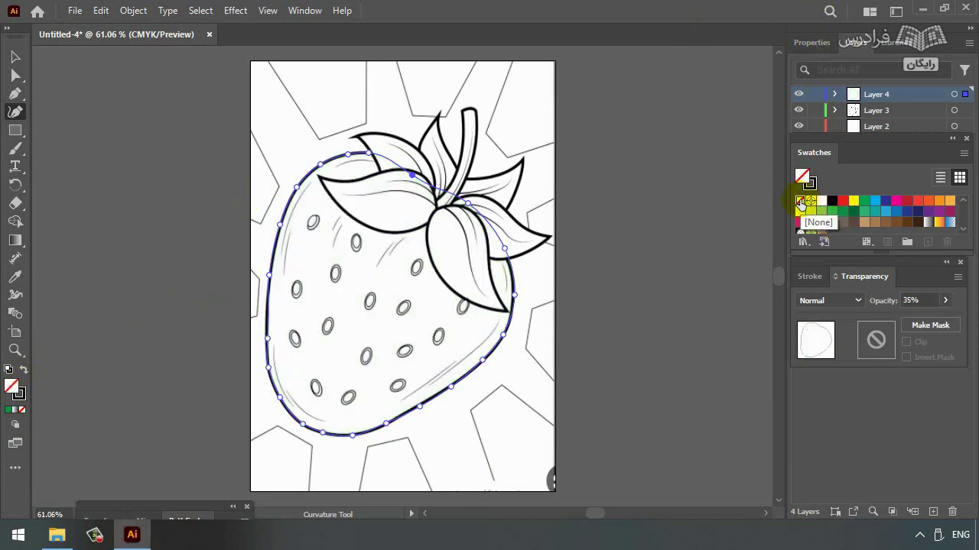
{"action": "left_click", "coordinate": [945, 301]}
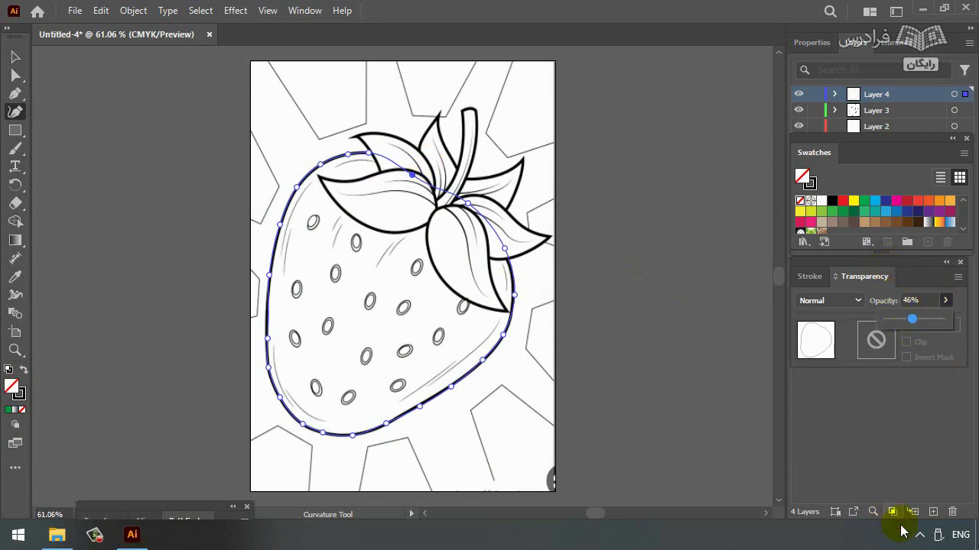
Add a new layer and trace the upper edge of the large left leaf out to its tip with the Curvature tool.
{"action": "left_click", "coordinate": [933, 513]}
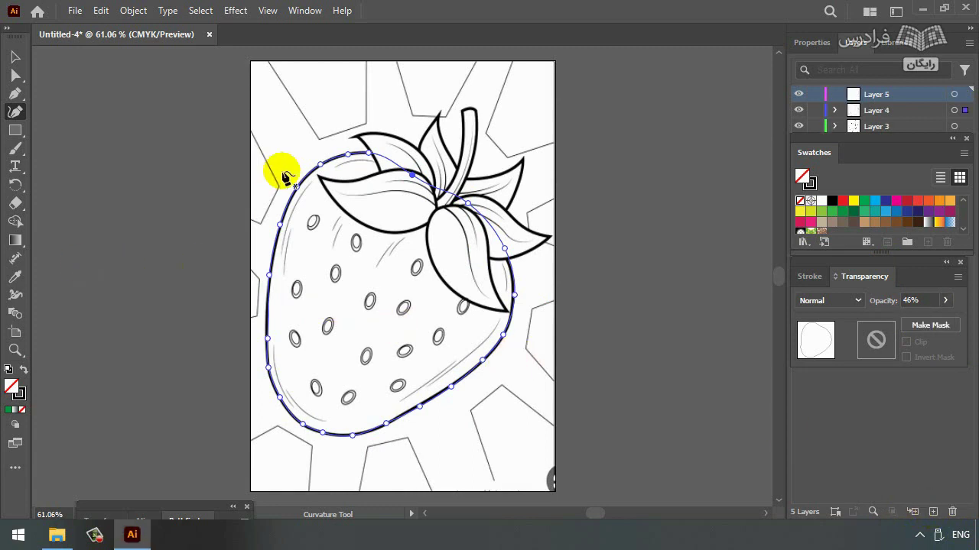
{"action": "left_click", "coordinate": [389, 170]}
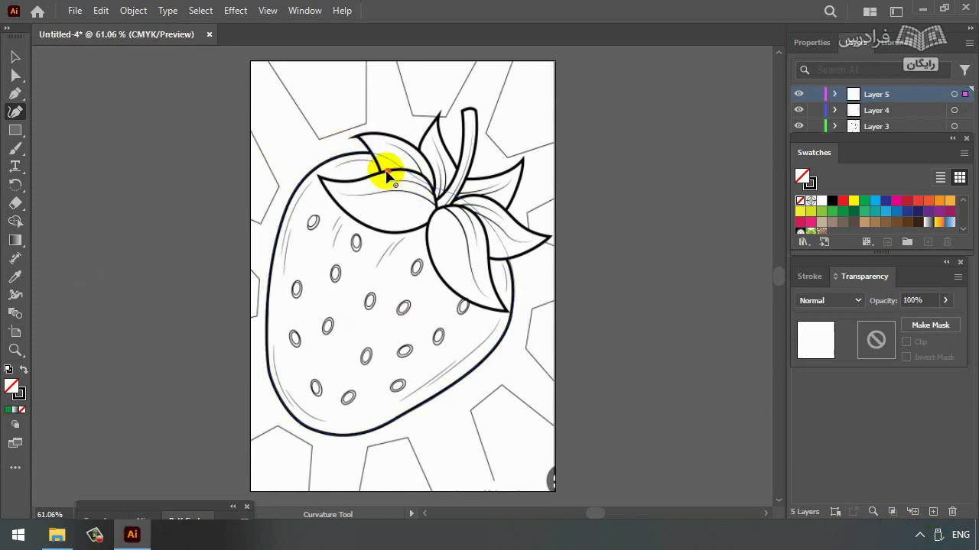
{"action": "left_click", "coordinate": [370, 174]}
{"action": "left_click", "coordinate": [357, 179]}
{"action": "left_click", "coordinate": [342, 181]}
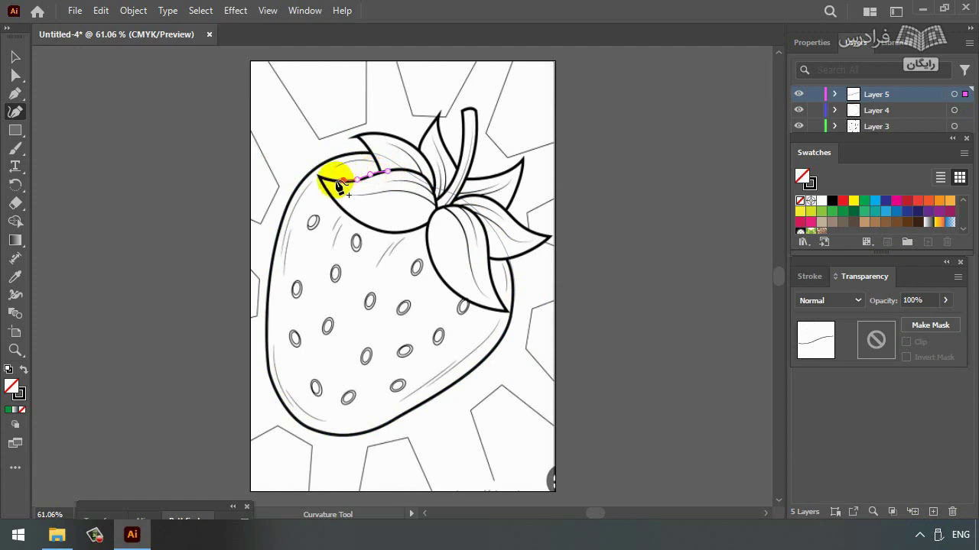
{"action": "left_click", "coordinate": [316, 175]}
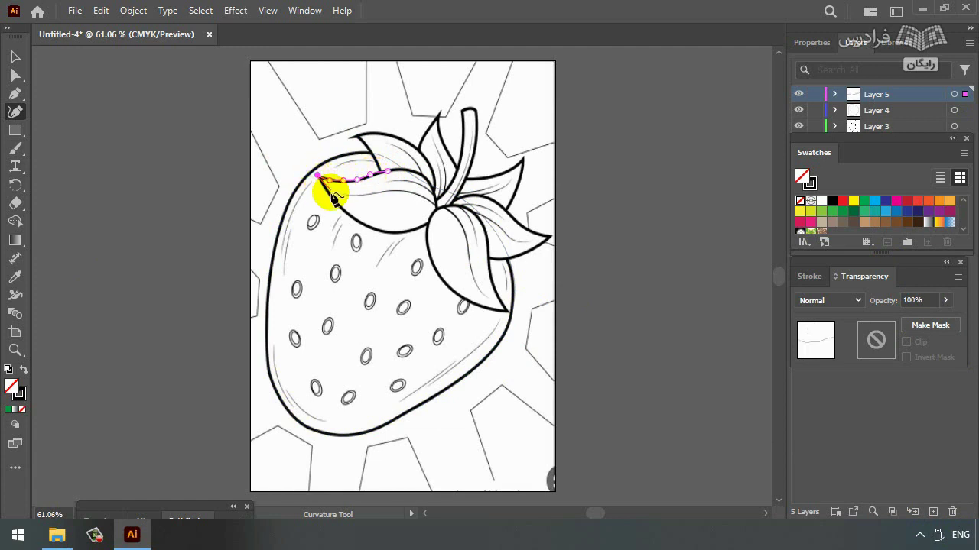
Trace the left leaf's lower edge back to the stem, close the outline and fill the leaf with dark green.
{"action": "left_click", "coordinate": [333, 195]}
{"action": "left_click", "coordinate": [349, 215]}
{"action": "left_click", "coordinate": [367, 225]}
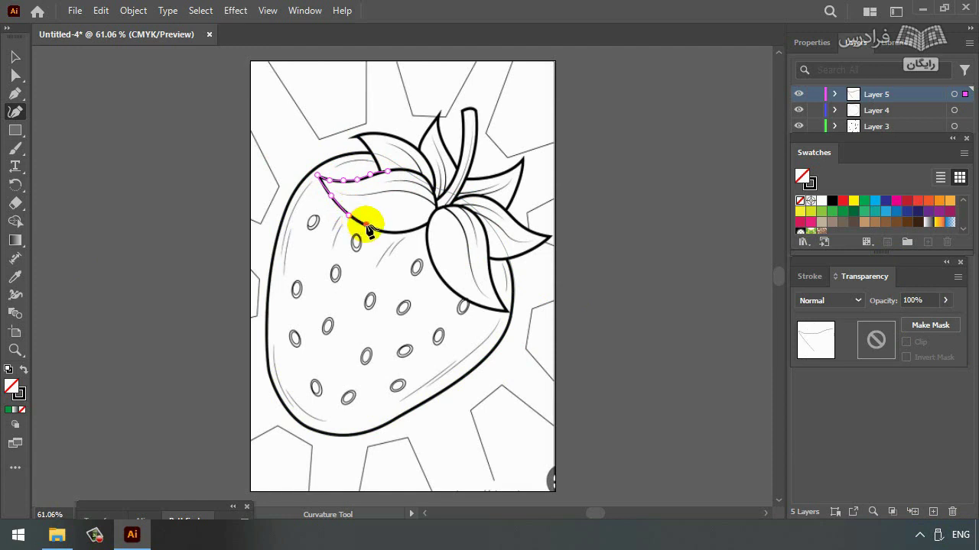
{"action": "left_click", "coordinate": [389, 231]}
{"action": "left_click", "coordinate": [414, 231]}
{"action": "left_click", "coordinate": [433, 216]}
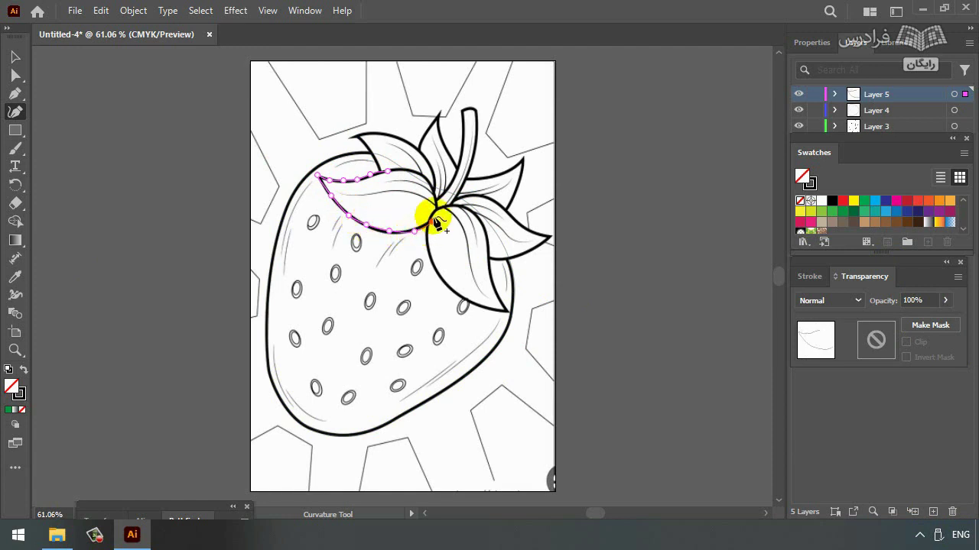
{"action": "left_click", "coordinate": [427, 178]}
{"action": "left_click", "coordinate": [385, 172]}
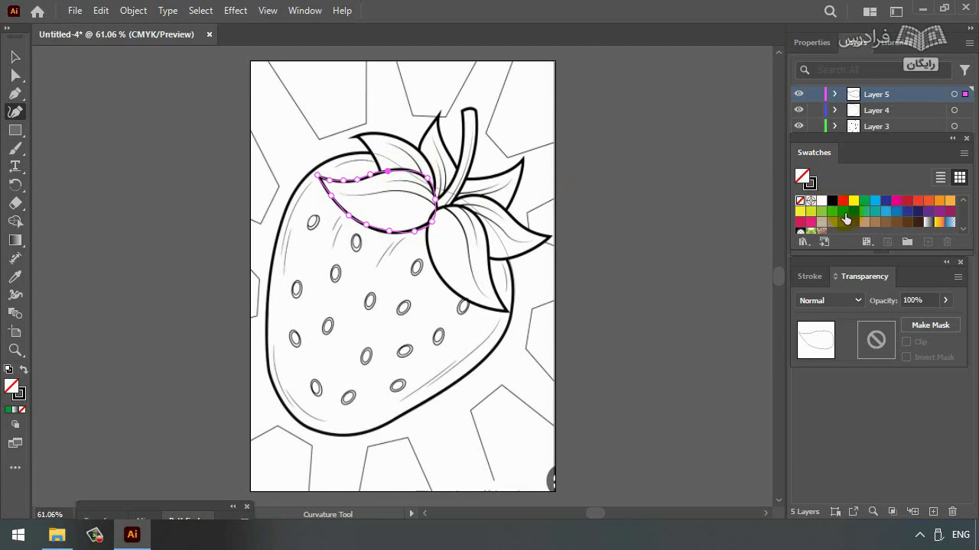
{"action": "left_click", "coordinate": [843, 213]}
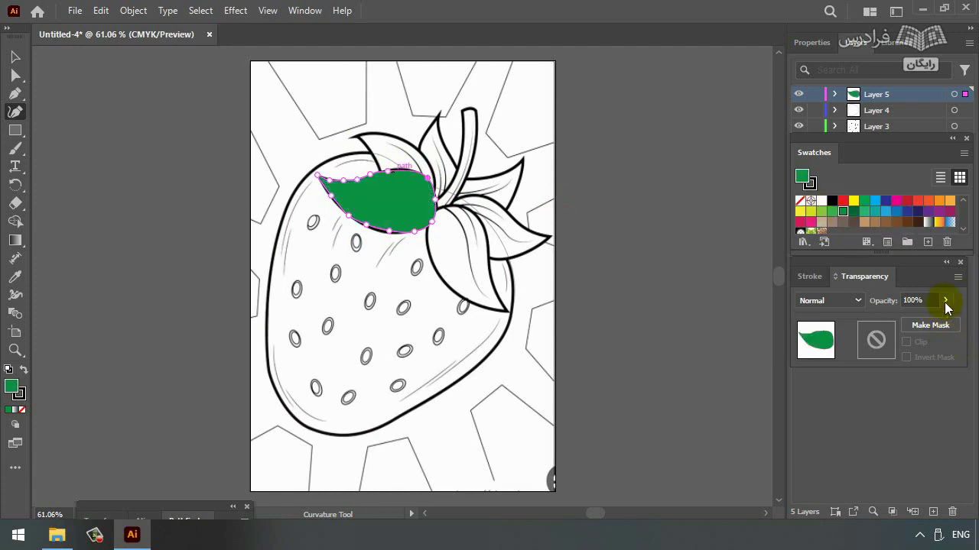
Add another layer and trace the lower edge of the large front right leaf down to its tip on Layer 5.
{"action": "left_click", "coordinate": [933, 514]}
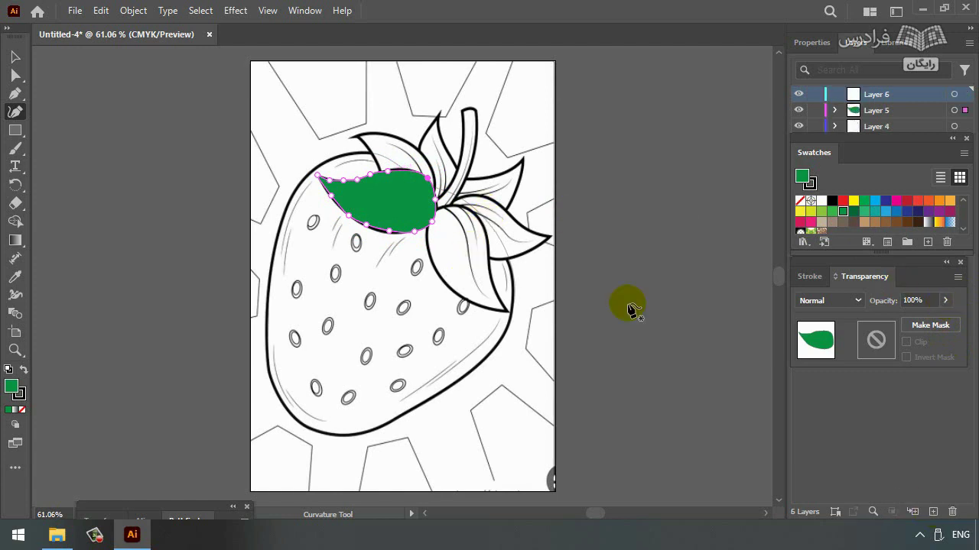
{"action": "left_click", "coordinate": [429, 256]}
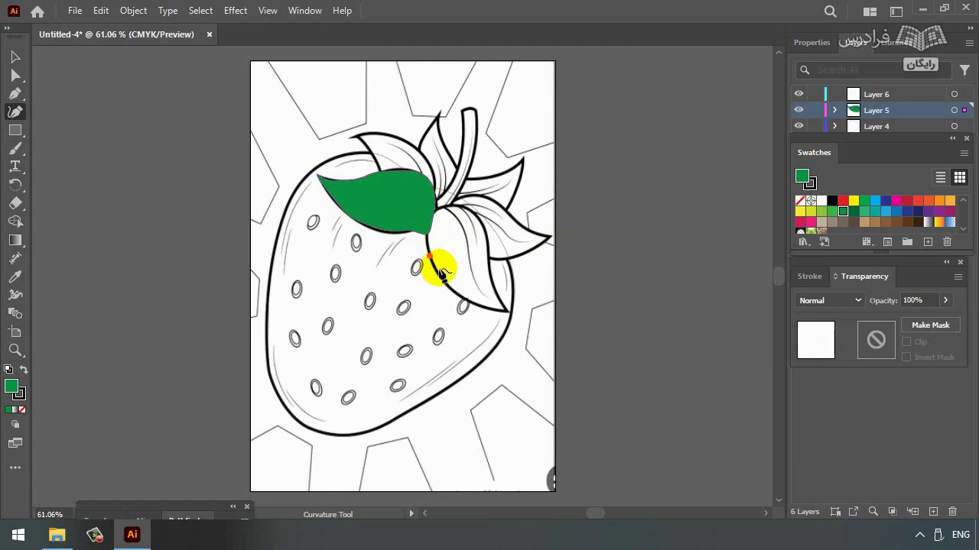
{"action": "left_click", "coordinate": [464, 299]}
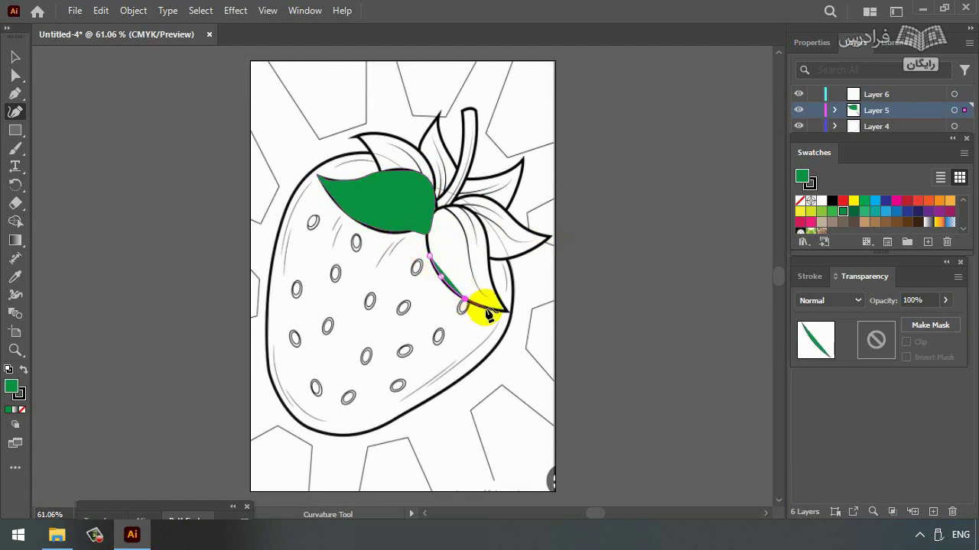
{"action": "left_click", "coordinate": [486, 308]}
{"action": "left_click", "coordinate": [505, 309]}
Trace the front right leaf's other edge up around the stem, close the outline and add a new layer above Layer 5.
{"action": "left_click", "coordinate": [497, 293]}
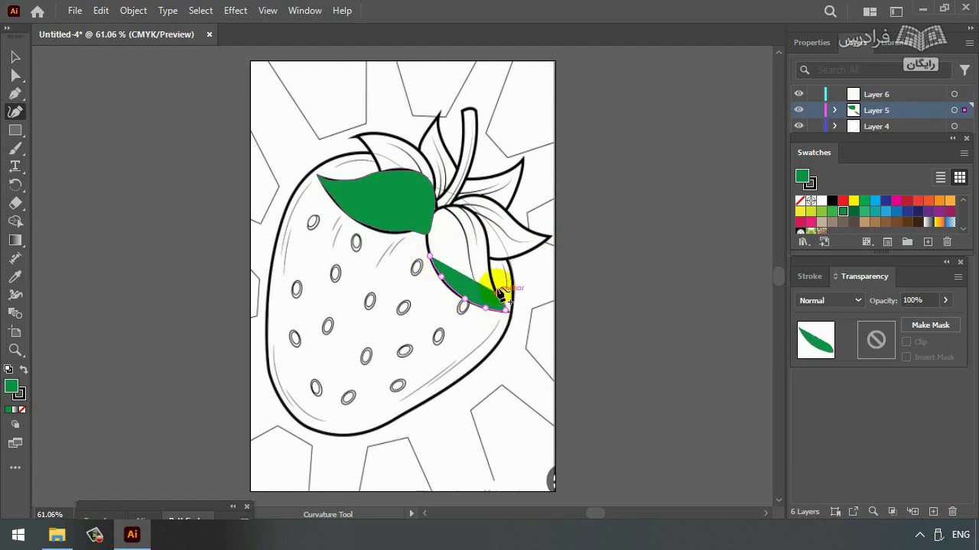
{"action": "left_click", "coordinate": [490, 267]}
{"action": "left_click", "coordinate": [484, 236]}
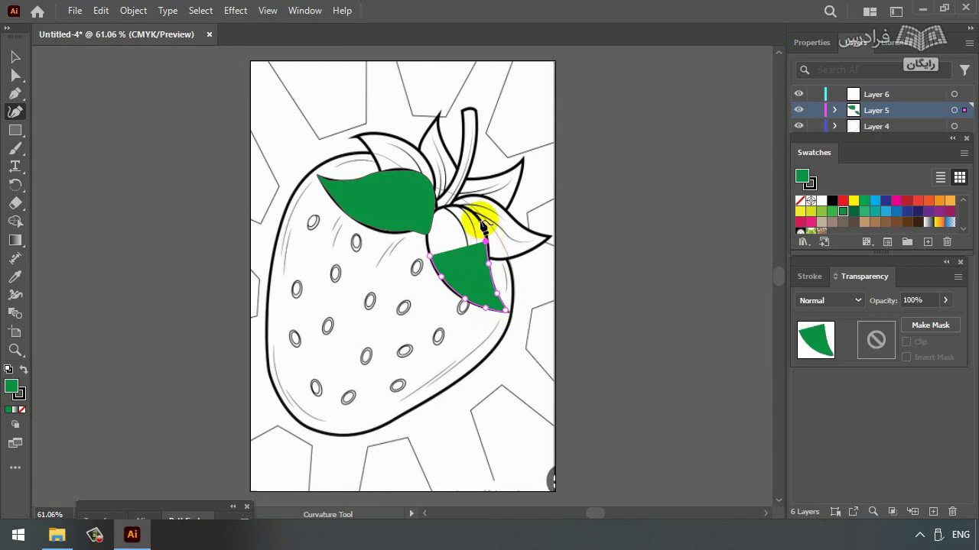
{"action": "left_click", "coordinate": [465, 205]}
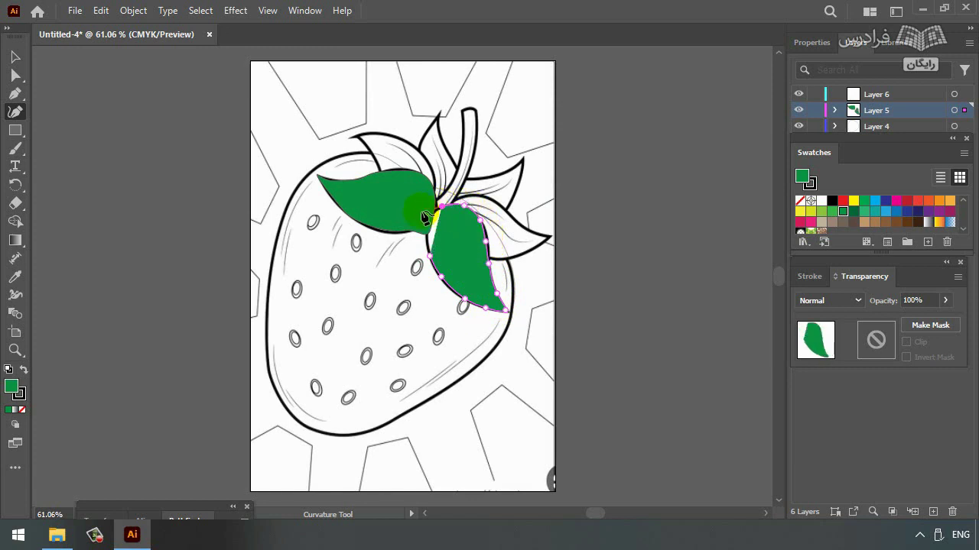
{"action": "left_click", "coordinate": [425, 221]}
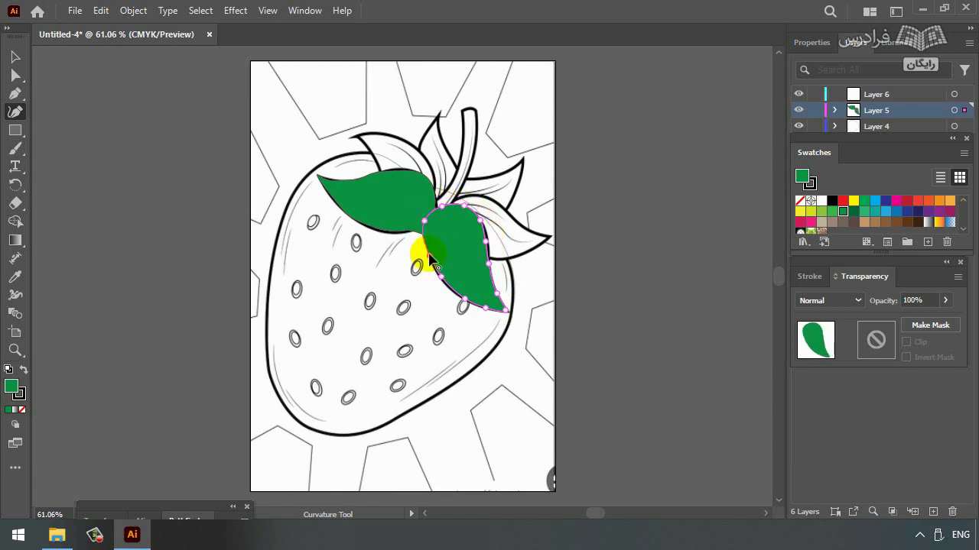
{"action": "left_click", "coordinate": [432, 263]}
{"action": "left_click", "coordinate": [933, 512]}
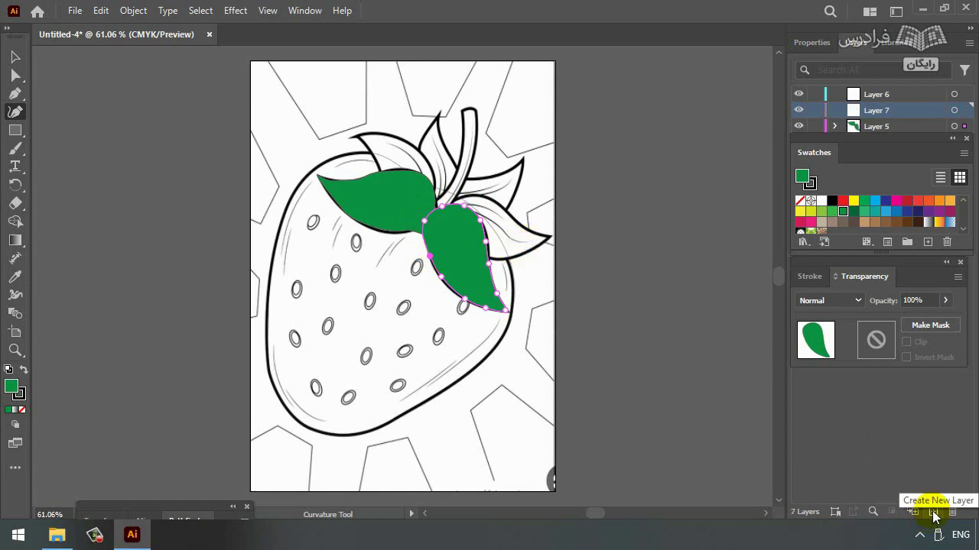
Trace the upper-left leaf's outer edge from its tip down to the stem base with the Curvature tool on Layer 7.
{"action": "left_click", "coordinate": [352, 135]}
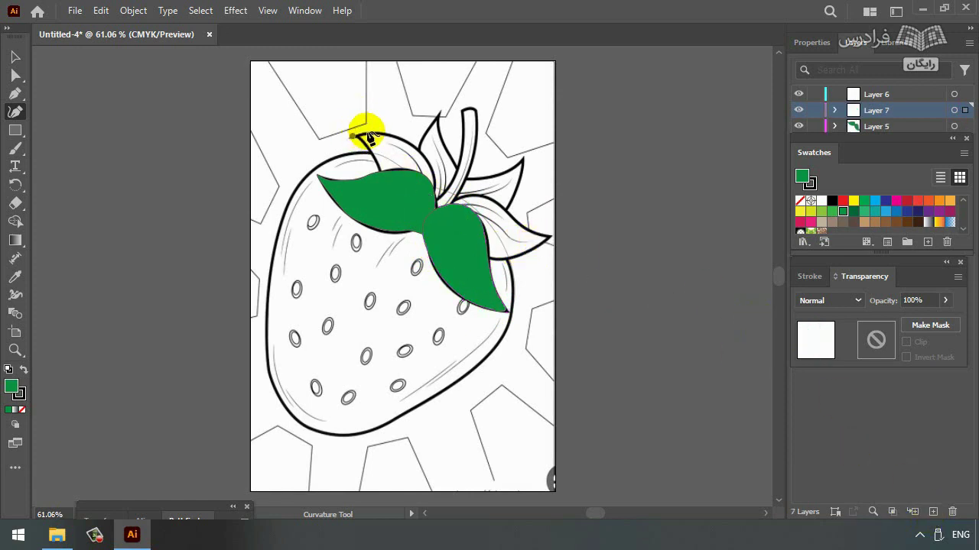
{"action": "left_click", "coordinate": [373, 132]}
{"action": "left_click", "coordinate": [399, 137]}
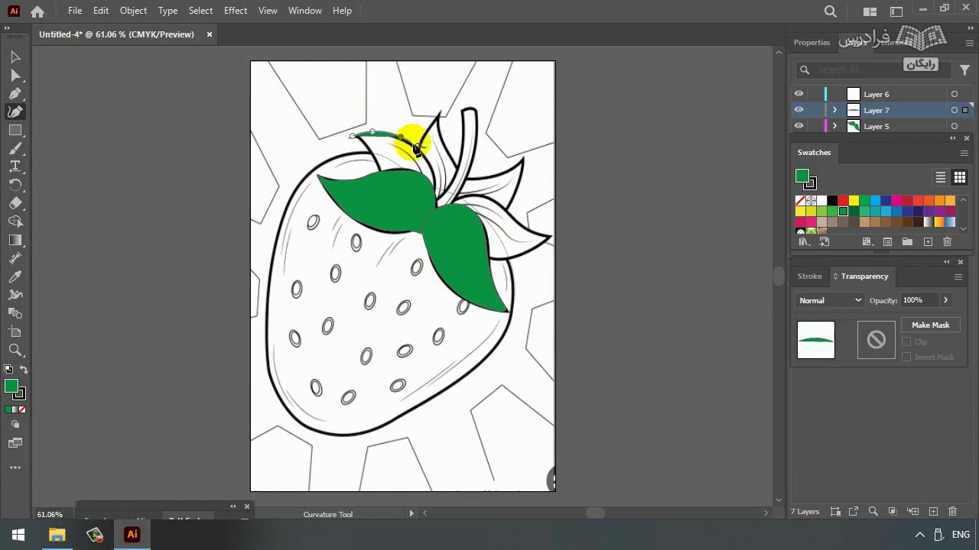
{"action": "left_click", "coordinate": [418, 147]}
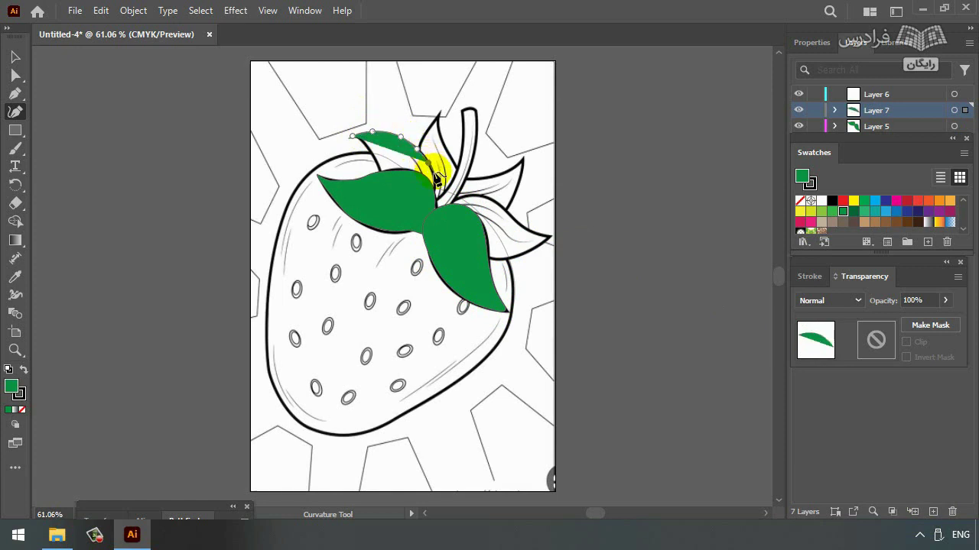
{"action": "left_click", "coordinate": [433, 174]}
{"action": "left_click", "coordinate": [431, 200]}
Trace the upper-left leaf's lower edge across the large left leaf and back up to its tip, closing the outline.
{"action": "left_click", "coordinate": [406, 203]}
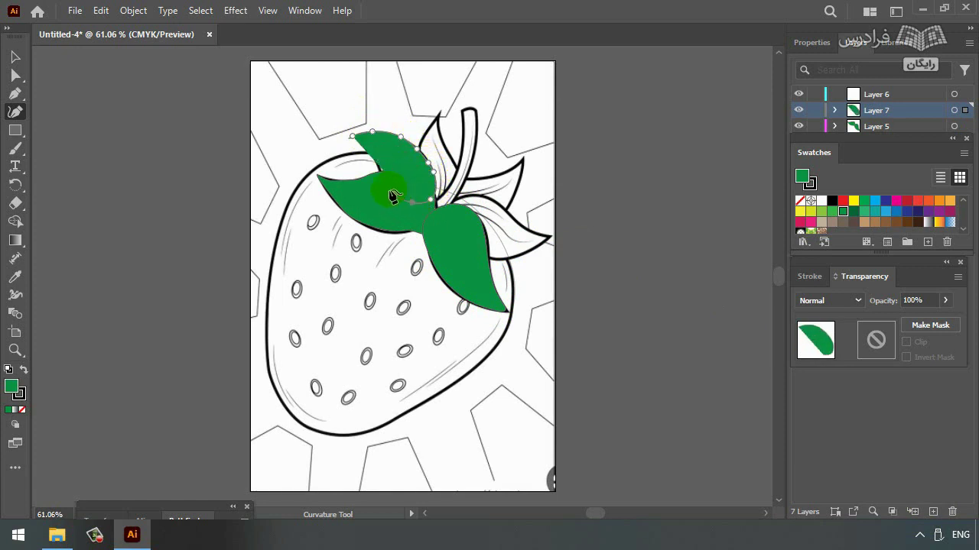
{"action": "left_click", "coordinate": [390, 190]}
{"action": "left_click", "coordinate": [380, 163]}
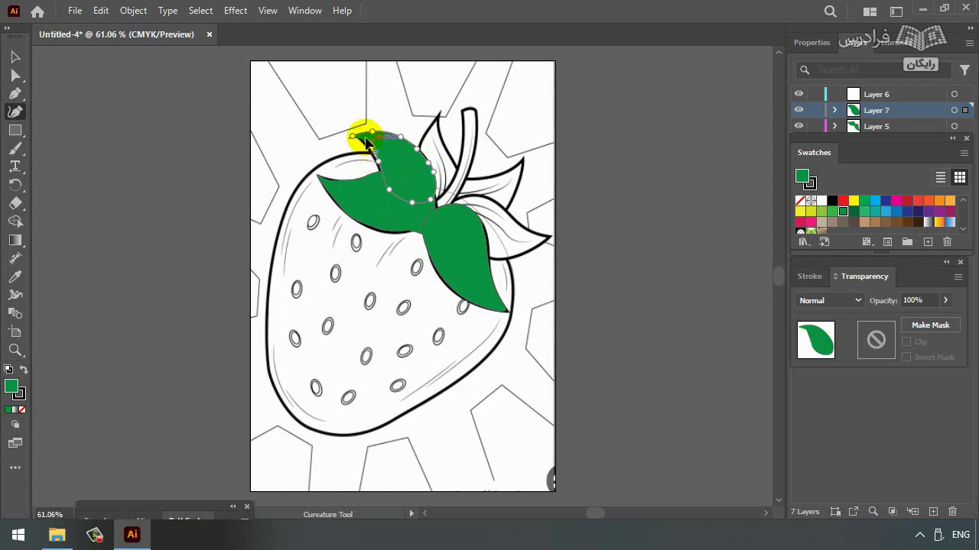
{"action": "left_click", "coordinate": [353, 137]}
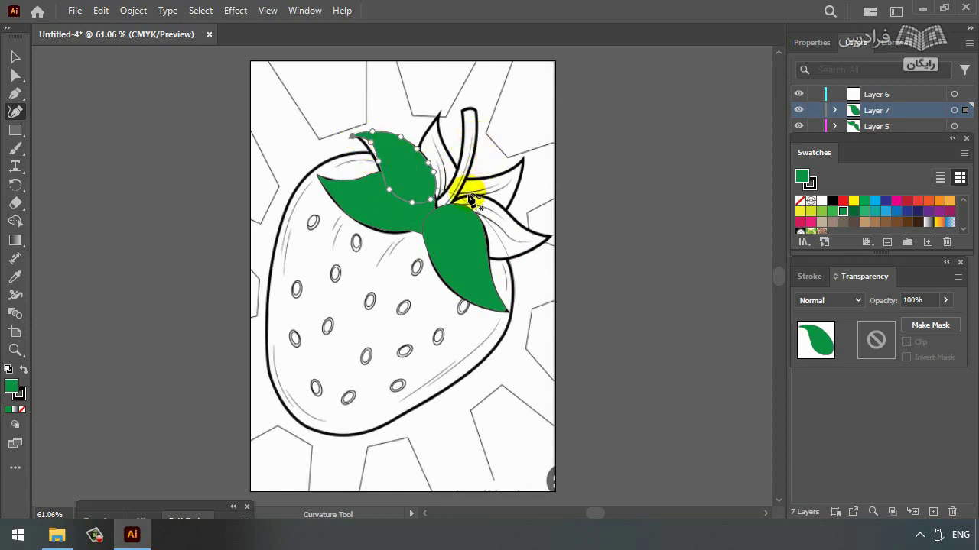
Add a new layer and trace the upper edge of the right leaf from the stem base out to its tip.
{"action": "left_click", "coordinate": [939, 509]}
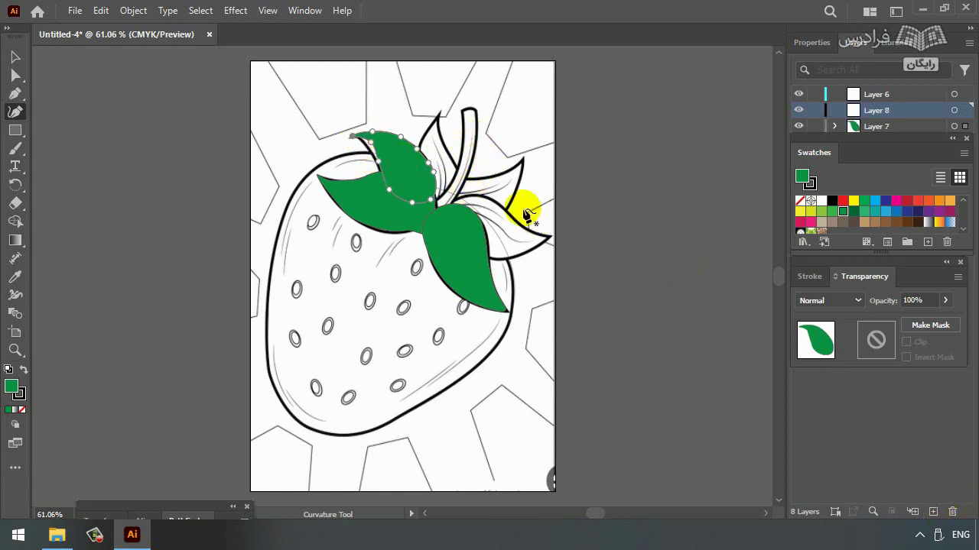
{"action": "left_click", "coordinate": [447, 220]}
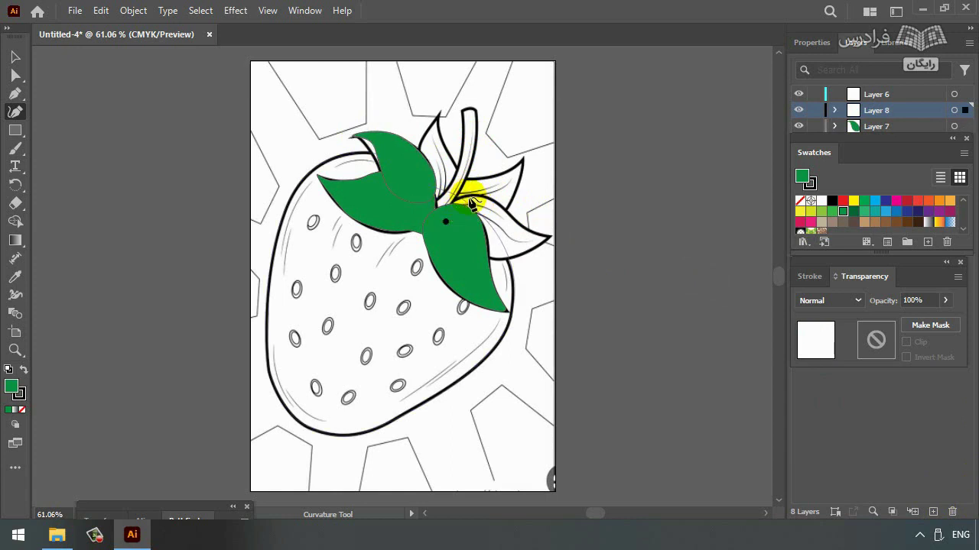
{"action": "left_click", "coordinate": [468, 197]}
{"action": "left_click", "coordinate": [493, 199]}
{"action": "left_click", "coordinate": [512, 216]}
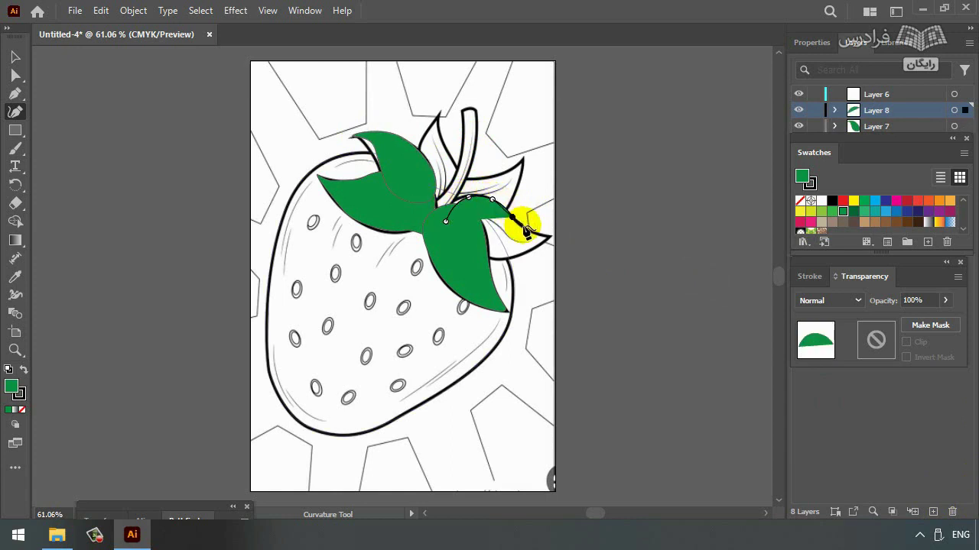
{"action": "left_click", "coordinate": [528, 230]}
{"action": "left_click", "coordinate": [550, 236]}
Trace the right leaf's lower edge from the tip back to the stem base and close the outline.
{"action": "left_click", "coordinate": [530, 250]}
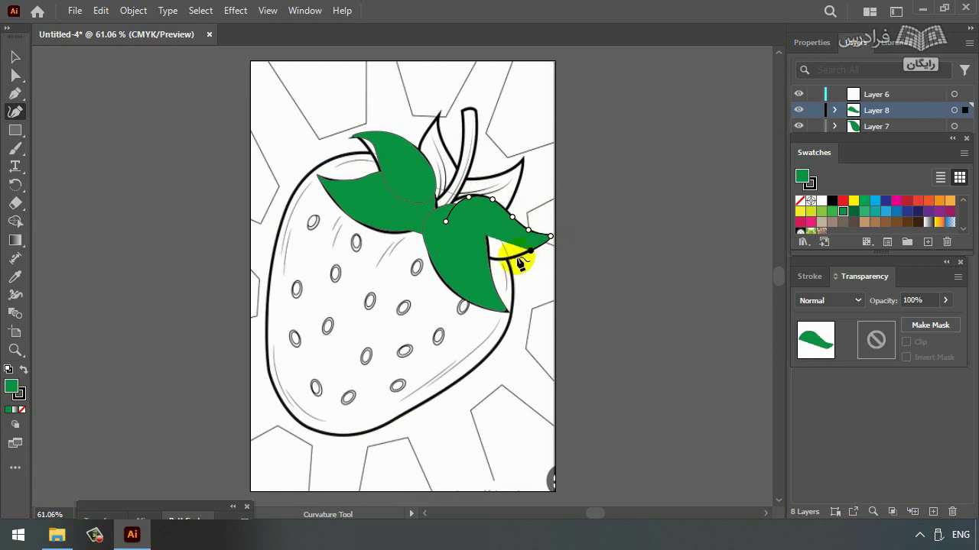
{"action": "left_click", "coordinate": [502, 260]}
{"action": "left_click", "coordinate": [468, 256]}
{"action": "left_click", "coordinate": [446, 221]}
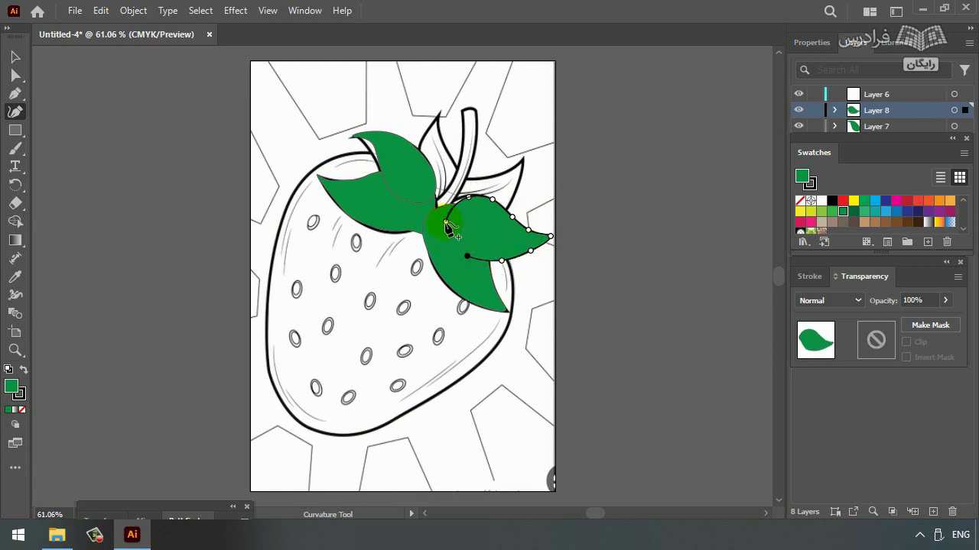
Try no fill, a lighter green and a darker green on the right leaf, and return it to the other leaves' green.
{"action": "left_click", "coordinate": [799, 201]}
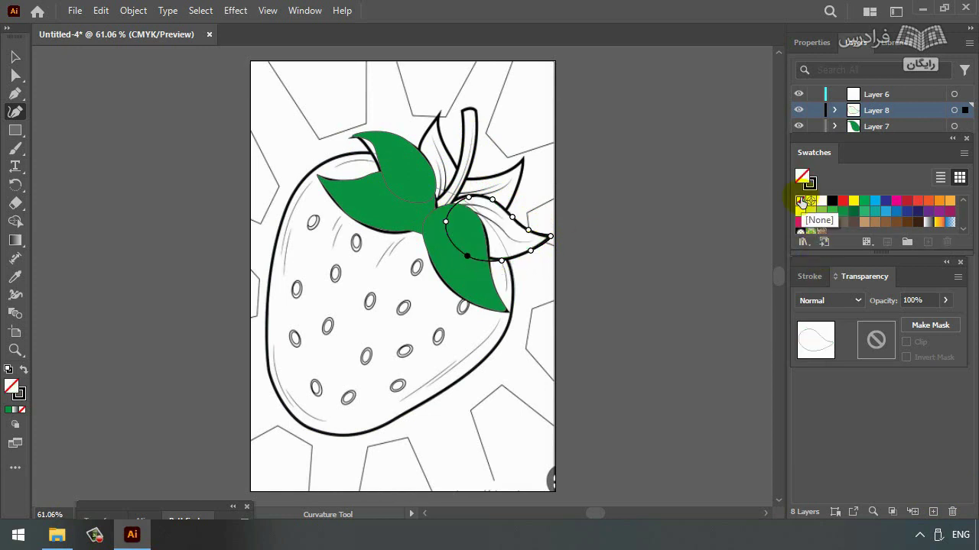
{"action": "left_click", "coordinate": [833, 212]}
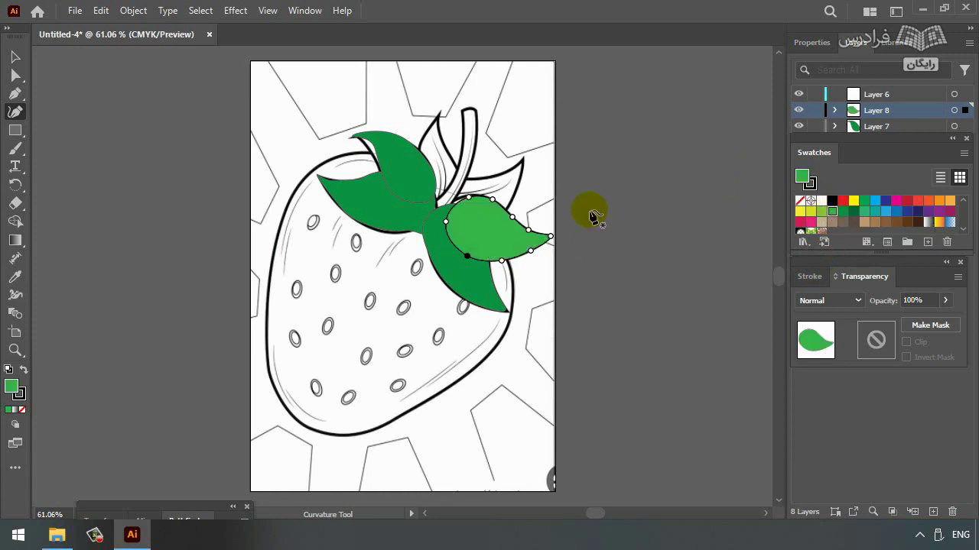
{"action": "left_click", "coordinate": [852, 212]}
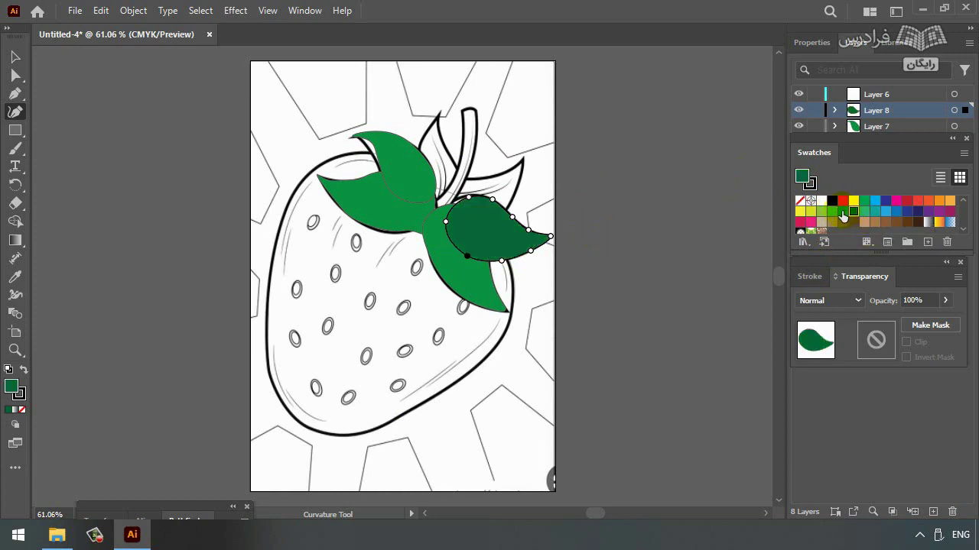
{"action": "left_click", "coordinate": [842, 213]}
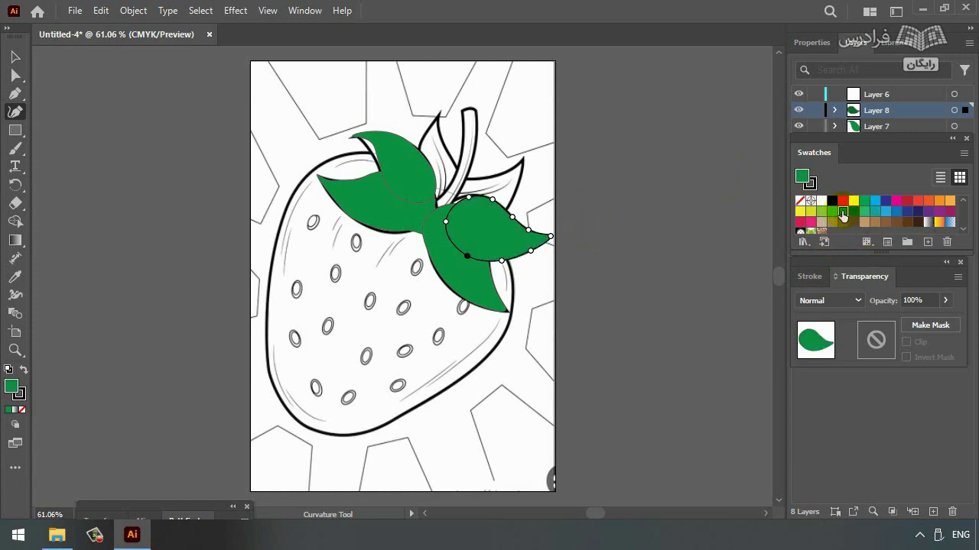
Add a new layer and trace the left edge of the upright leaf beside the stem from its tip down toward the base.
{"action": "left_click", "coordinate": [933, 511]}
{"action": "left_click", "coordinate": [438, 113]}
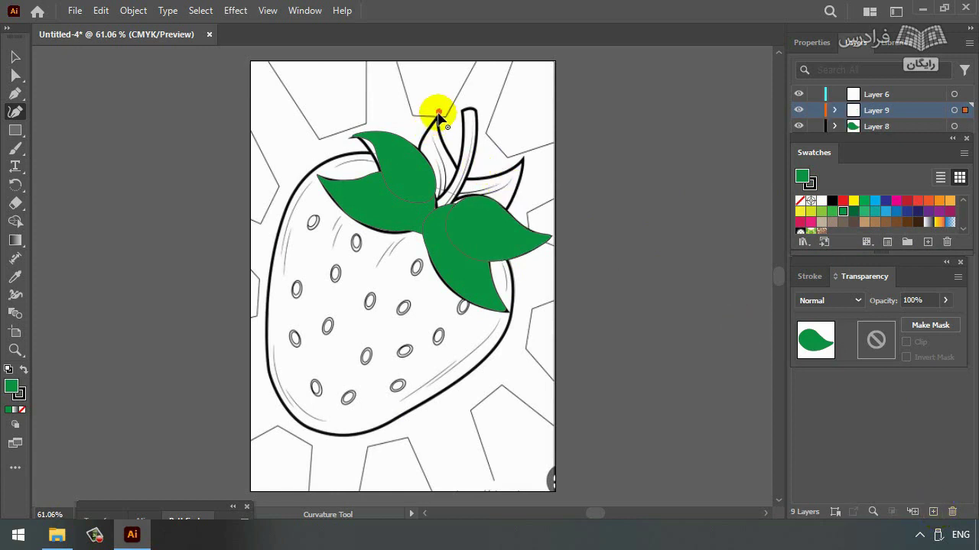
{"action": "left_click", "coordinate": [414, 157]}
{"action": "left_click", "coordinate": [419, 186]}
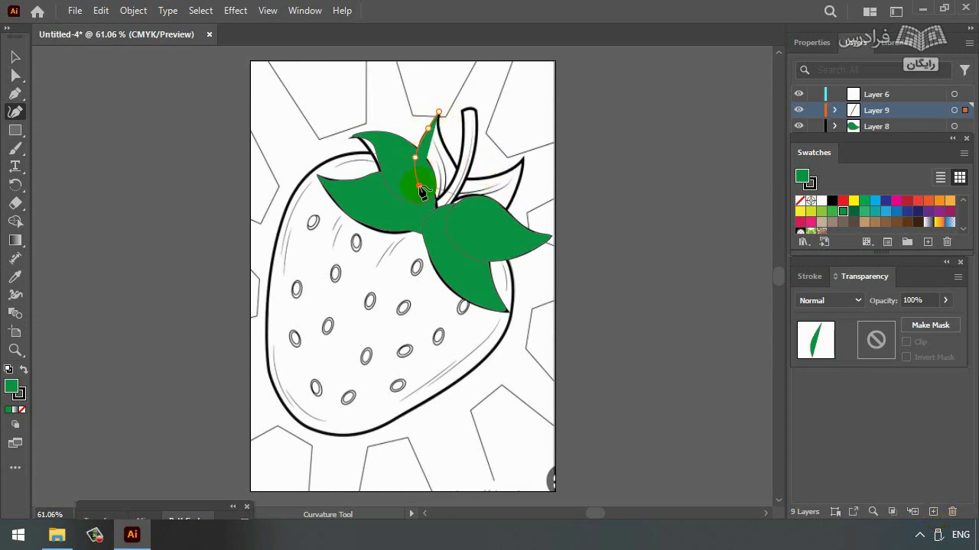
{"action": "left_click", "coordinate": [449, 196]}
{"action": "left_click", "coordinate": [455, 169]}
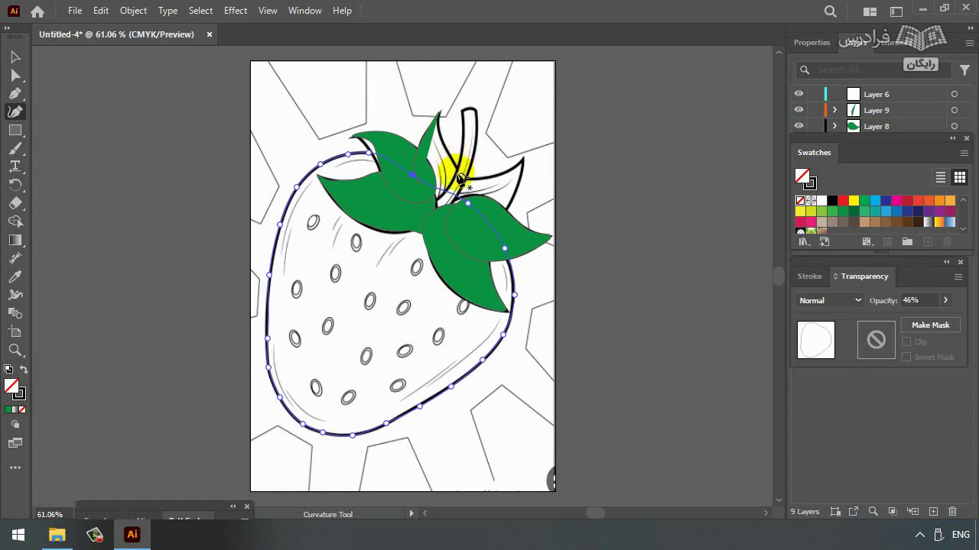
{"action": "left_click", "coordinate": [437, 204], "text": "ctrl"}
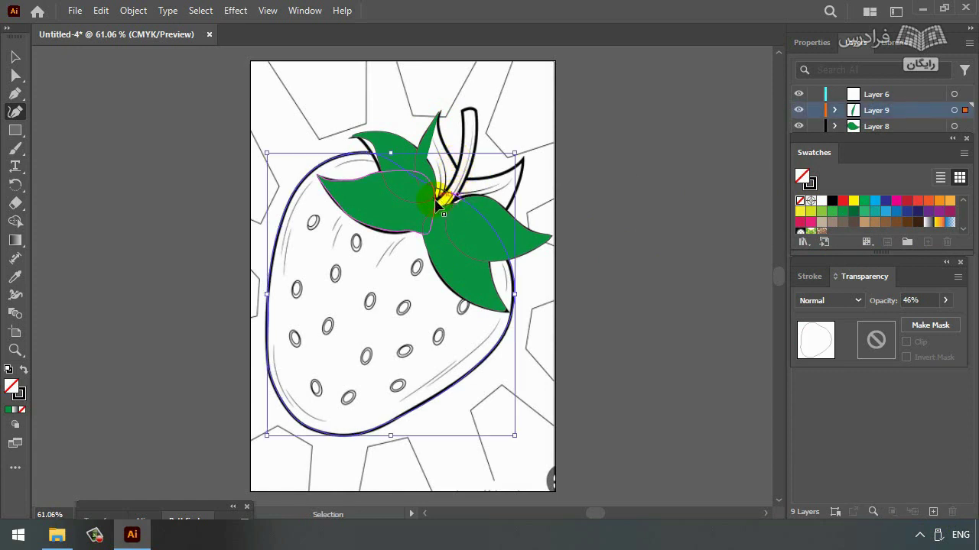
{"action": "left_click", "coordinate": [437, 205]}
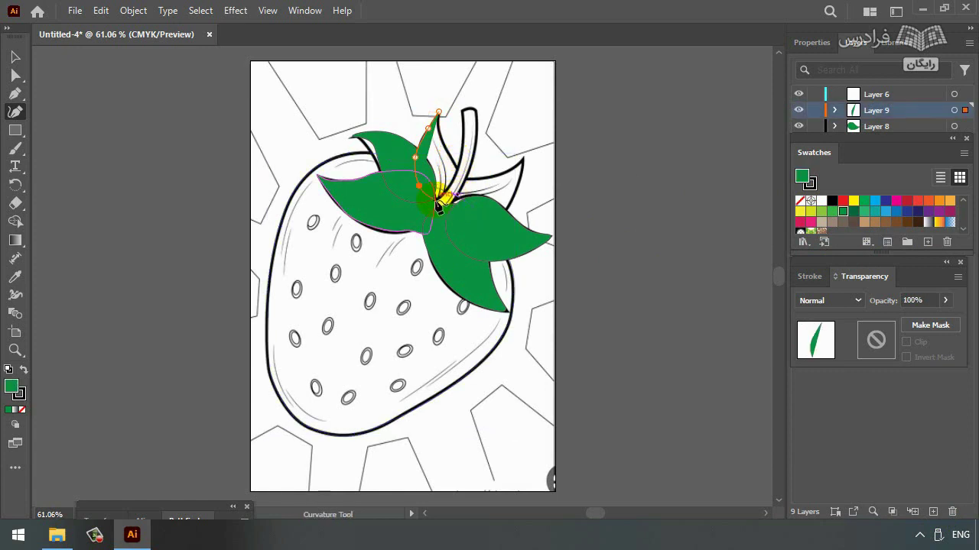
Trace the upright leaf's base and right edge back to its tip, close the outline and adjust the right edge's anchors to the drawing.
{"action": "left_click", "coordinate": [476, 210]}
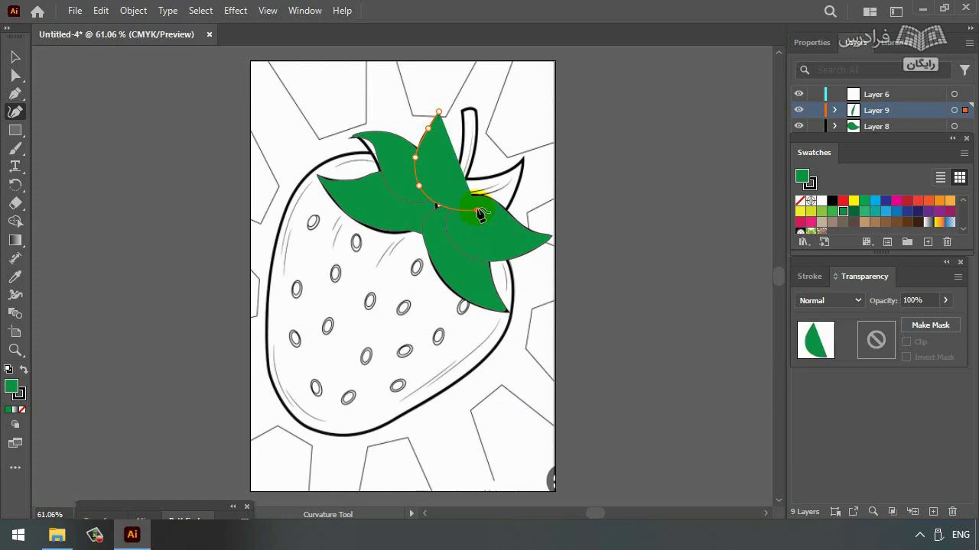
{"action": "left_click", "coordinate": [454, 169]}
{"action": "left_click", "coordinate": [438, 143]}
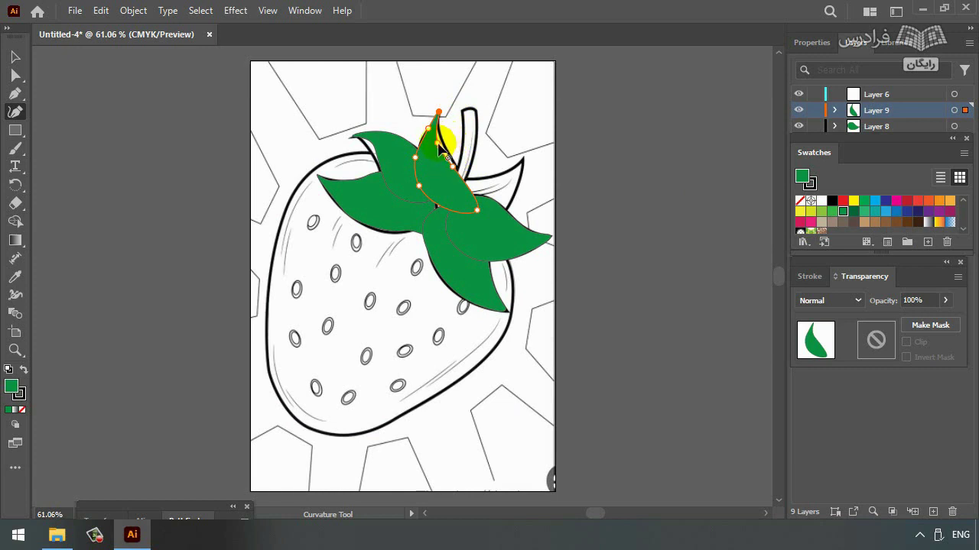
{"action": "left_click", "coordinate": [443, 143]}
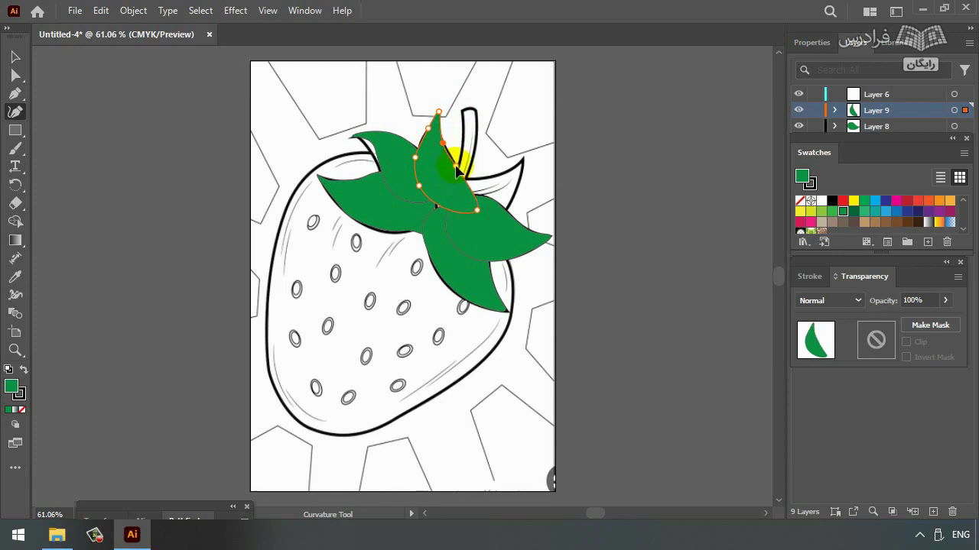
{"action": "left_click", "coordinate": [457, 165]}
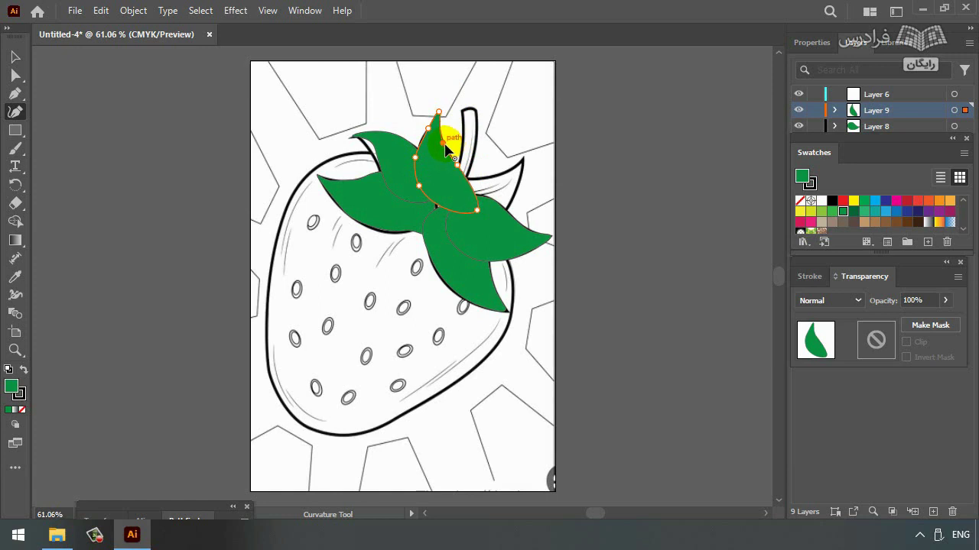
Trace the pointed upper-right leaf from its tip to the stem base and back as a closed green shape on Layer 9.
{"action": "left_click", "coordinate": [521, 159]}
{"action": "left_click", "coordinate": [508, 169]}
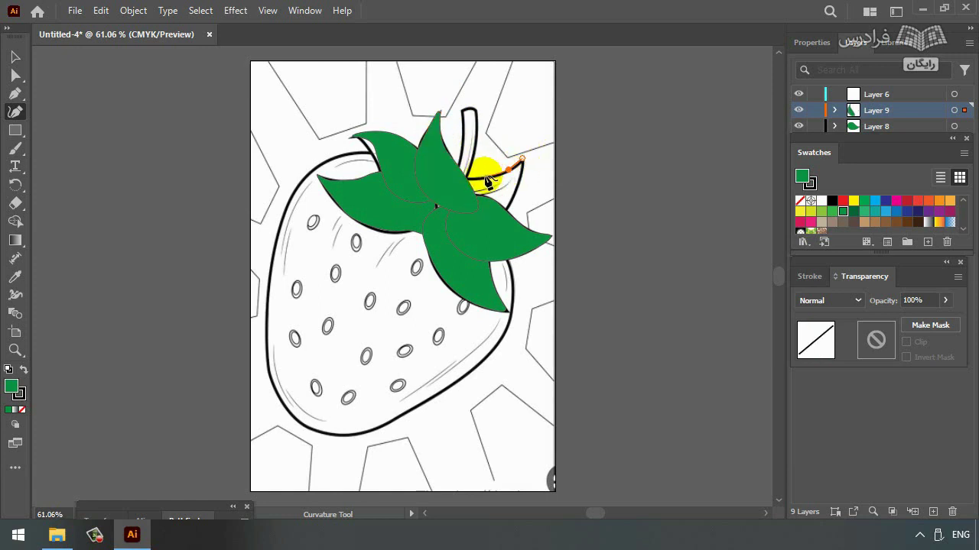
{"action": "left_click", "coordinate": [486, 178]}
{"action": "left_click", "coordinate": [432, 222]}
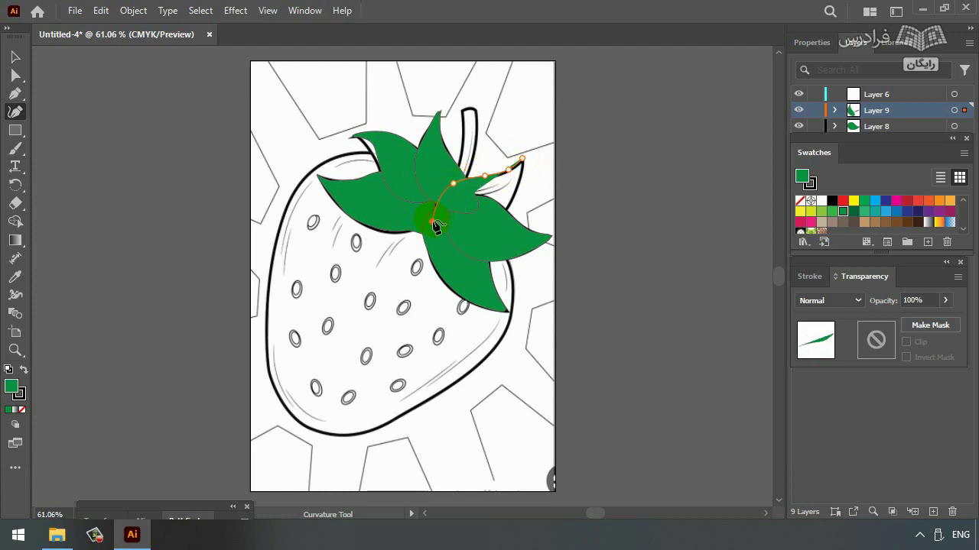
{"action": "left_click", "coordinate": [476, 228]}
{"action": "left_click", "coordinate": [512, 197]}
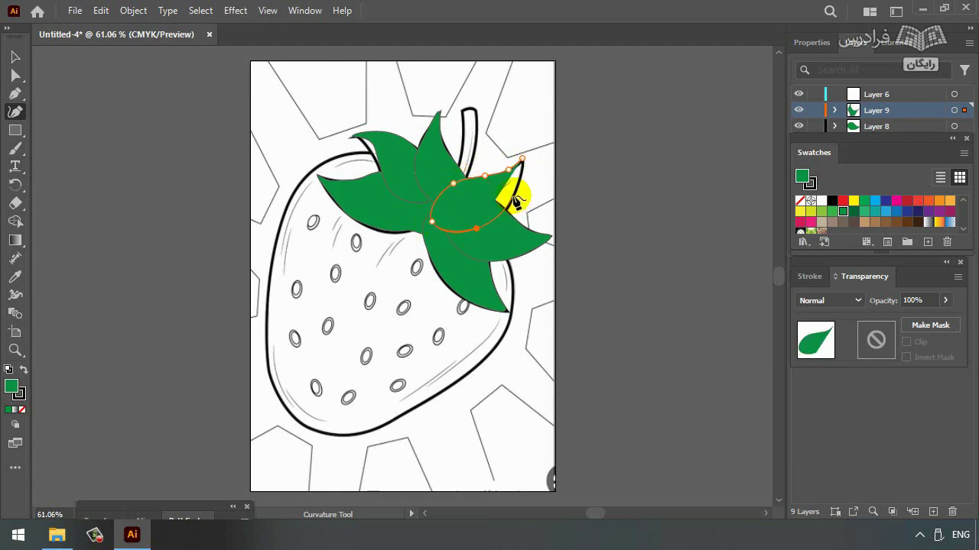
{"action": "left_click", "coordinate": [523, 160]}
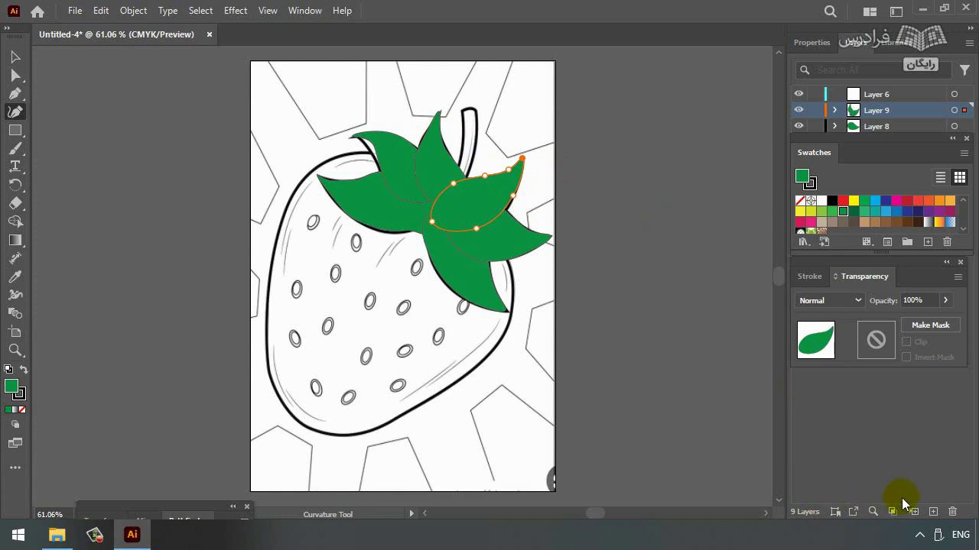
Add a new layer and trace the stem's top end and left edge down to the middle of the leaves.
{"action": "left_click", "coordinate": [932, 511]}
{"action": "left_click", "coordinate": [474, 110]}
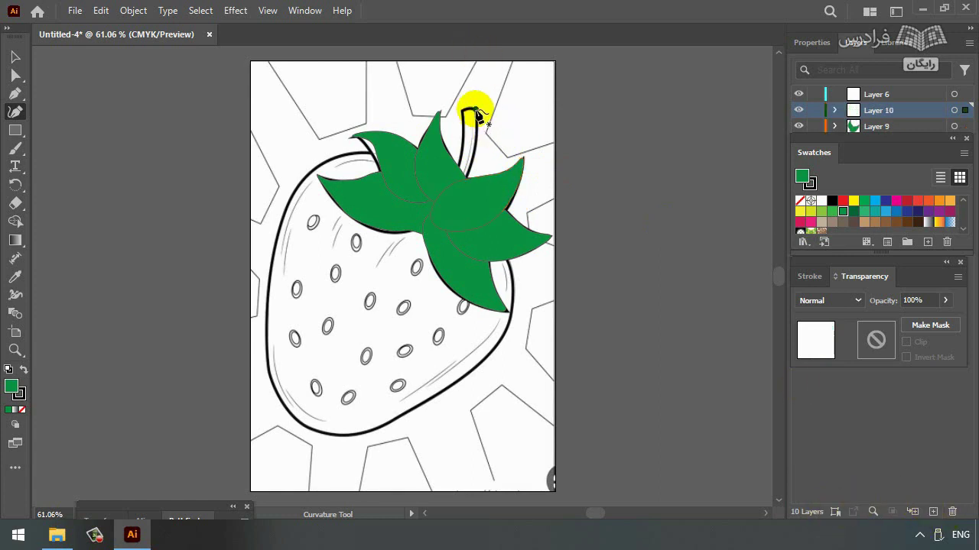
{"action": "left_click", "coordinate": [462, 109]}
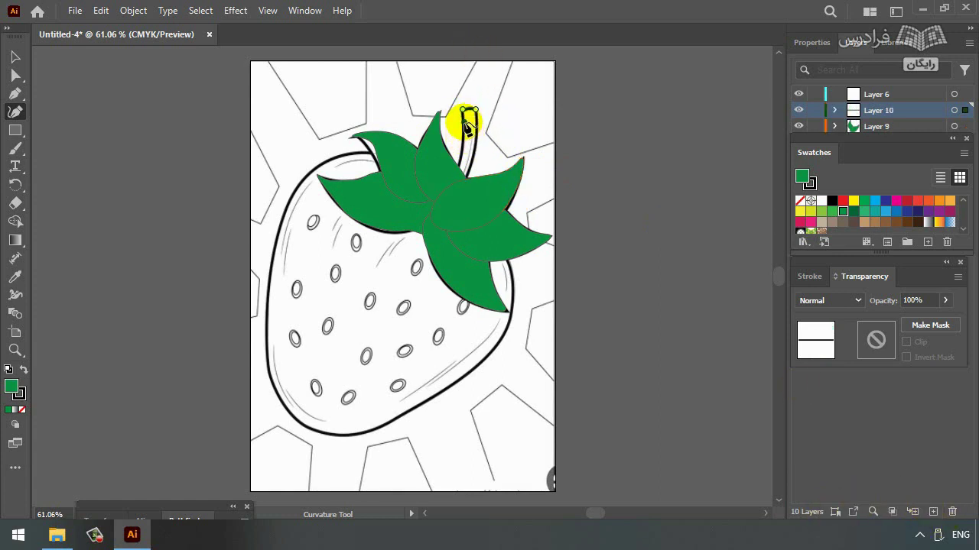
{"action": "left_click", "coordinate": [466, 123]}
{"action": "left_click", "coordinate": [460, 157]}
{"action": "left_click", "coordinate": [450, 174]}
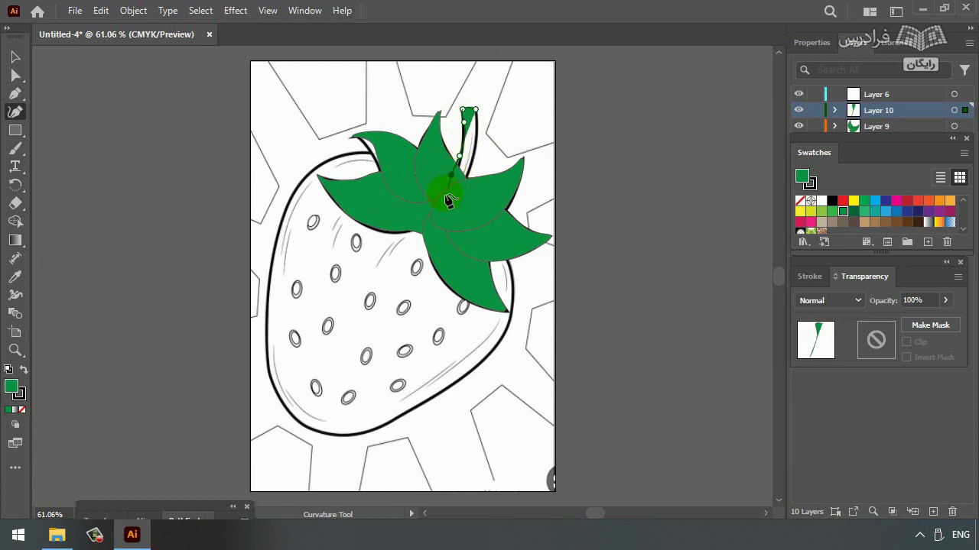
{"action": "left_click", "coordinate": [443, 206]}
Trace the stem's bottom end and right edge back up to its top and close the outline.
{"action": "left_click", "coordinate": [456, 207]}
{"action": "left_click", "coordinate": [469, 163]}
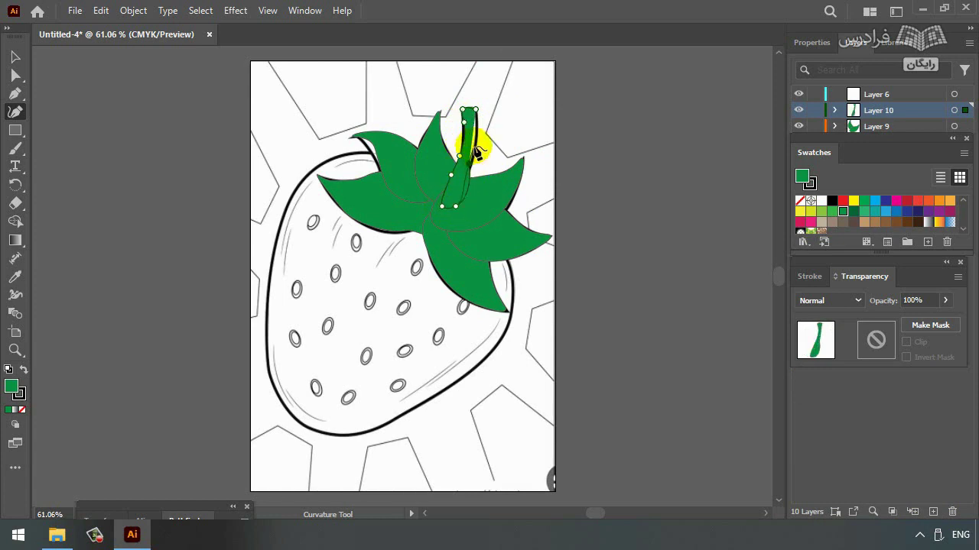
{"action": "left_click", "coordinate": [476, 139]}
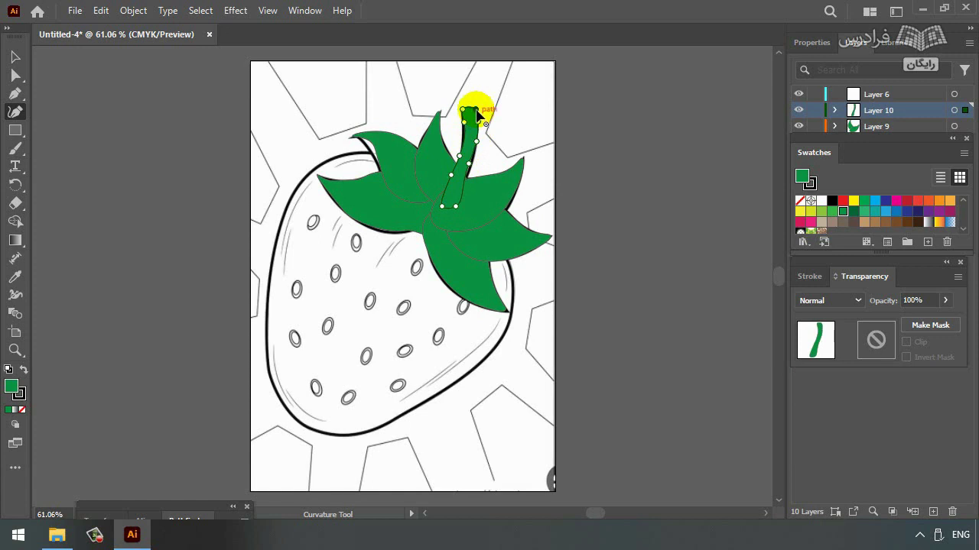
{"action": "left_click", "coordinate": [476, 113]}
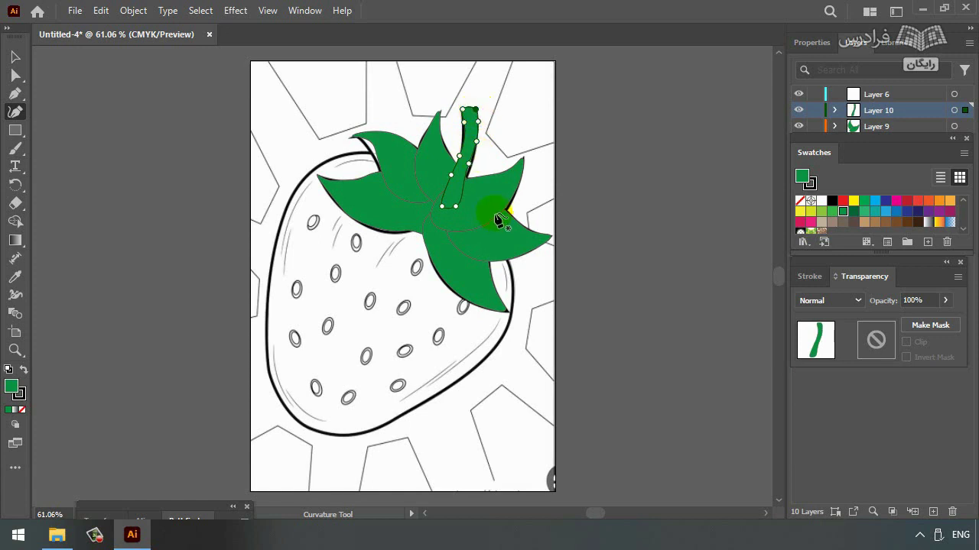
Send the traced stem shape to the back of its stacking order.
{"action": "right_click", "coordinate": [452, 218]}
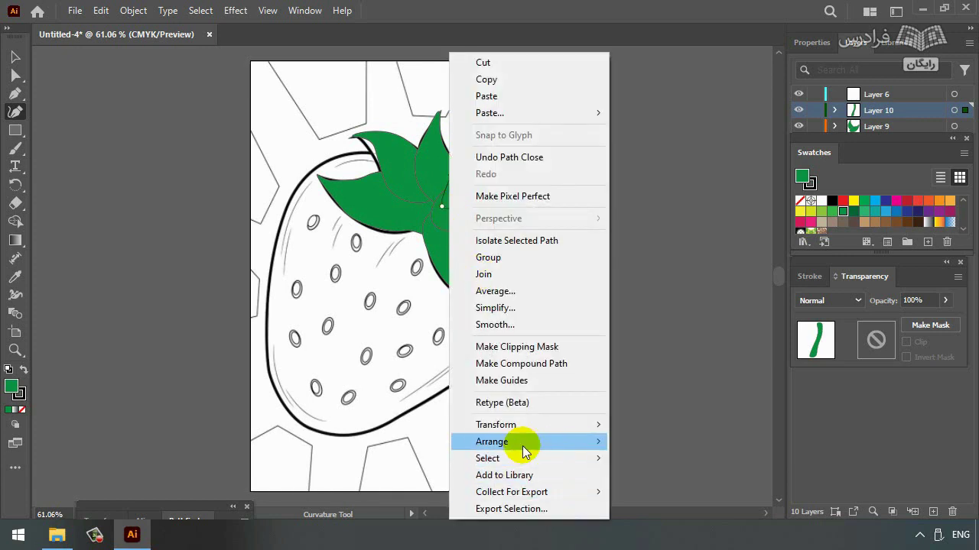
{"action": "mouse_move", "coordinate": [585, 444]}
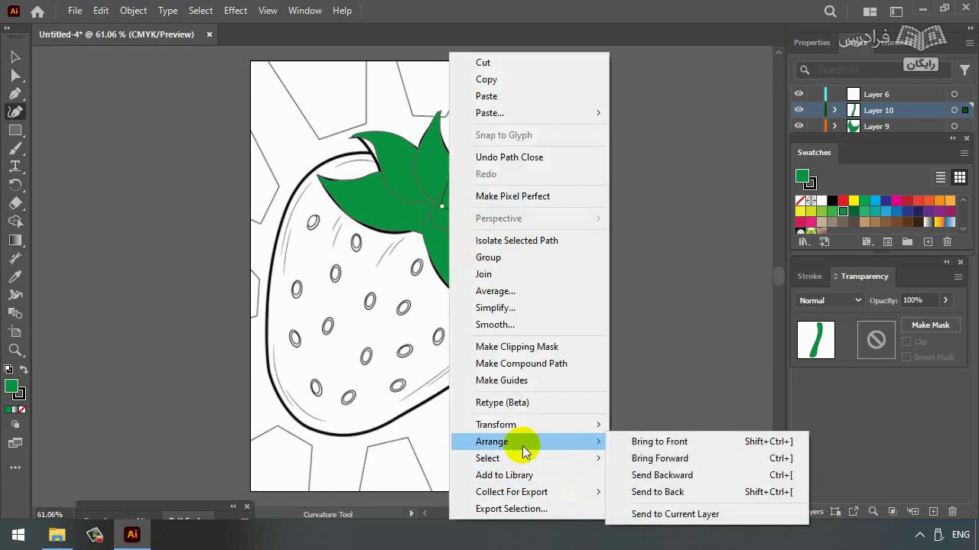
{"action": "left_click", "coordinate": [647, 494]}
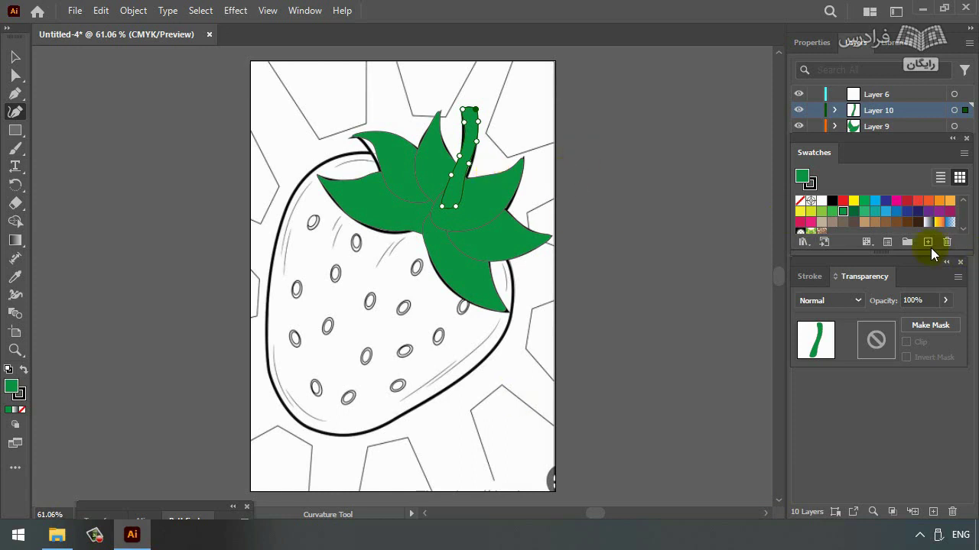
Fill the stem with dark brown and pull its lower anchors up to end where the leaves begin.
{"action": "left_click", "coordinate": [905, 221]}
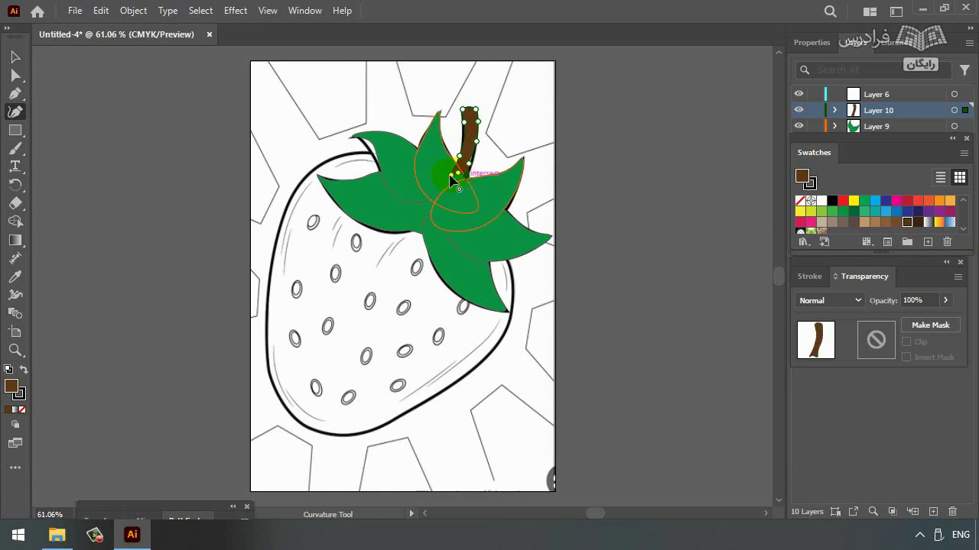
{"action": "left_click", "coordinate": [460, 169]}
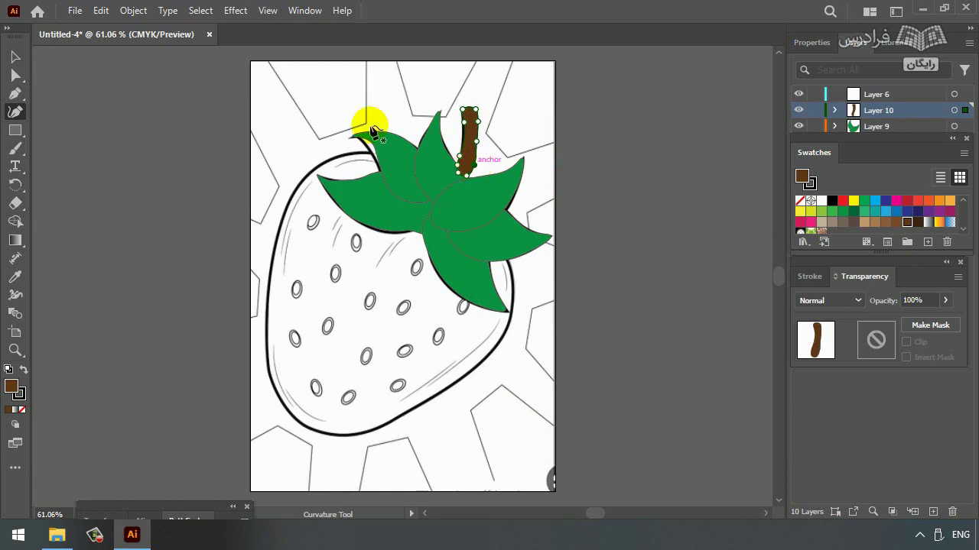
Fill the strawberry body outline with dark red and set its opacity to 49%.
{"action": "left_click", "coordinate": [15, 57]}
{"action": "left_click", "coordinate": [311, 279]}
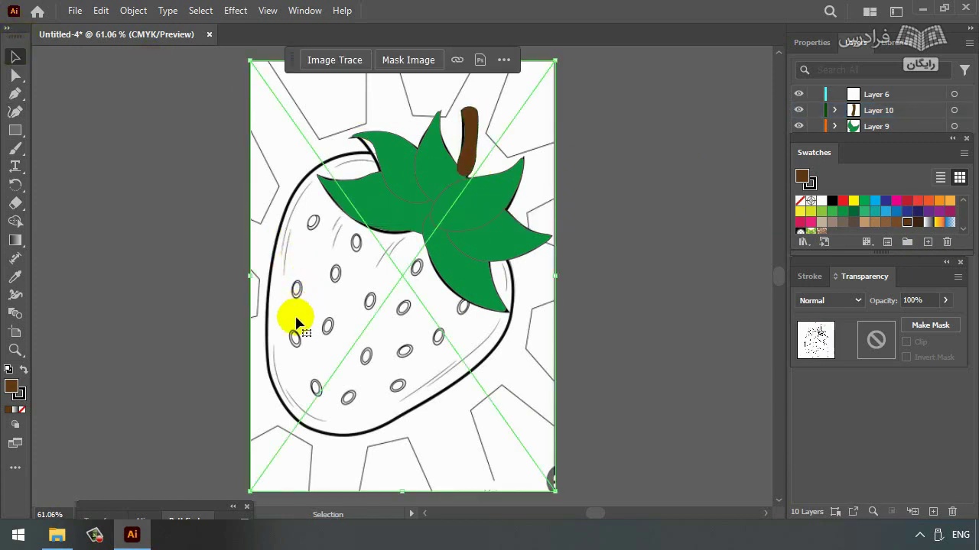
{"action": "left_click", "coordinate": [268, 360]}
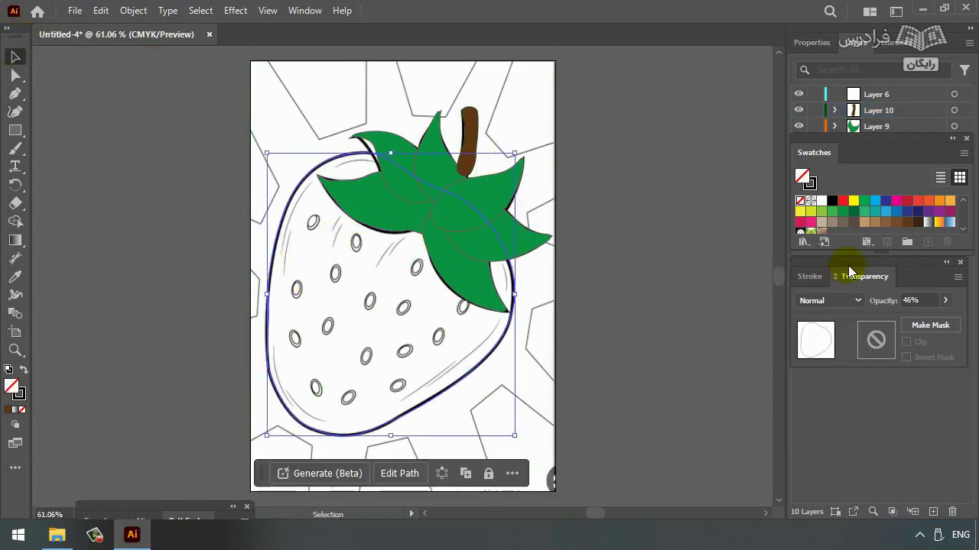
{"action": "left_click", "coordinate": [907, 200]}
{"action": "left_click", "coordinate": [945, 302]}
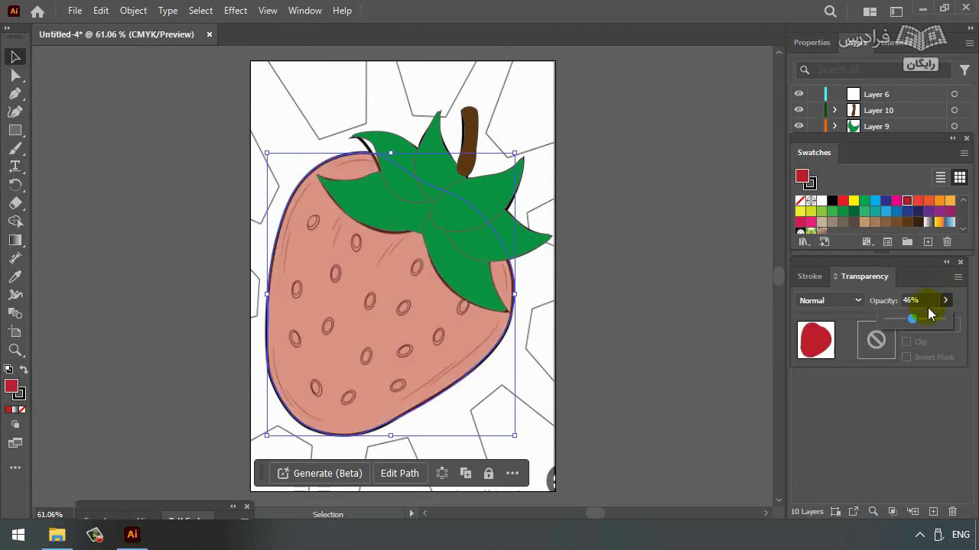
{"action": "left_click_drag", "start_coordinate": [910, 317], "coordinate": [943, 319]}
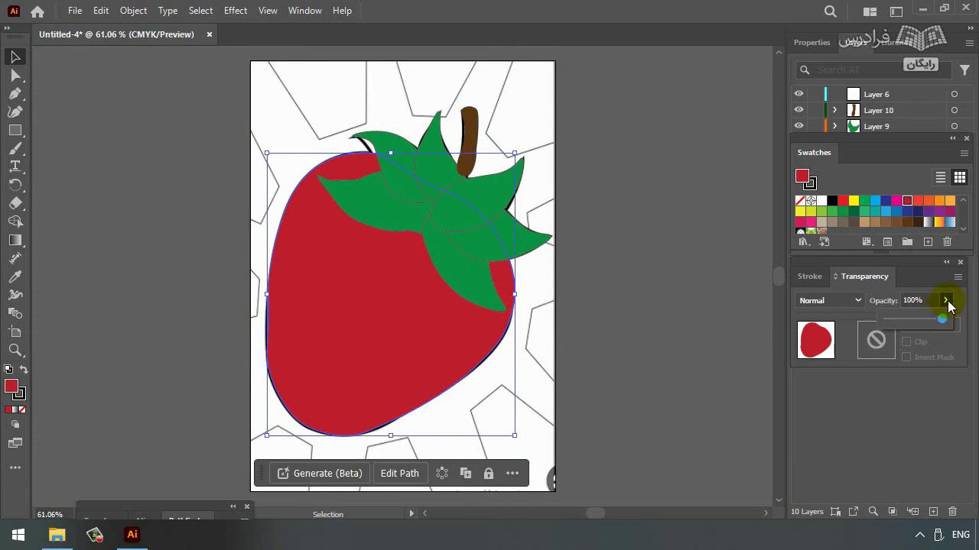
{"action": "left_click_drag", "start_coordinate": [942, 322], "coordinate": [911, 315]}
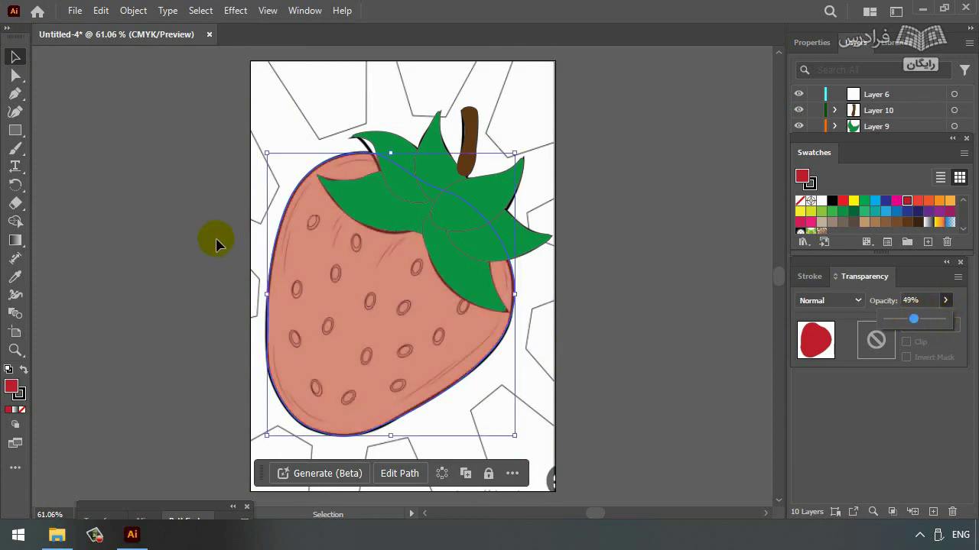
Draw small upright ellipses with the Ellipse tool over two seeds along the strawberry's left side.
{"action": "left_click", "coordinate": [15, 130]}
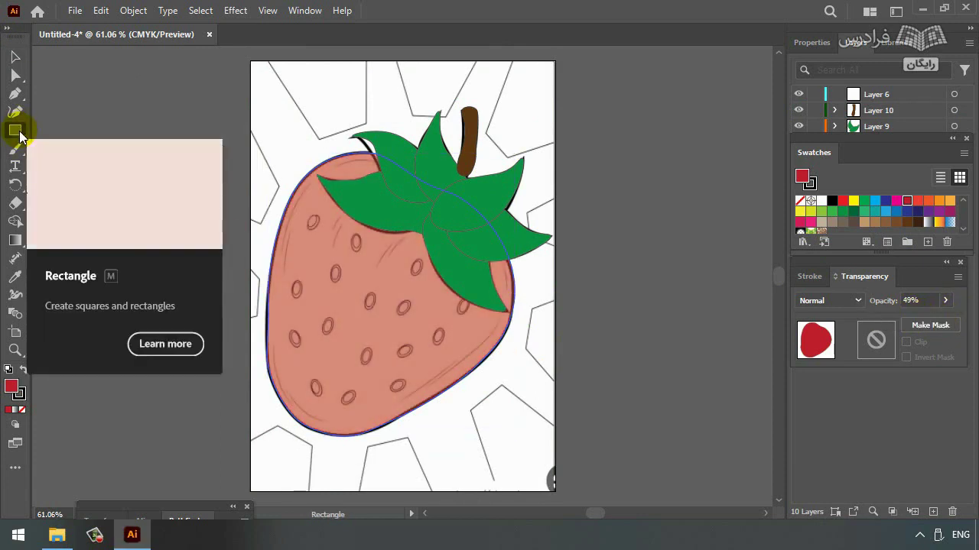
{"action": "left_click", "coordinate": [21, 131]}
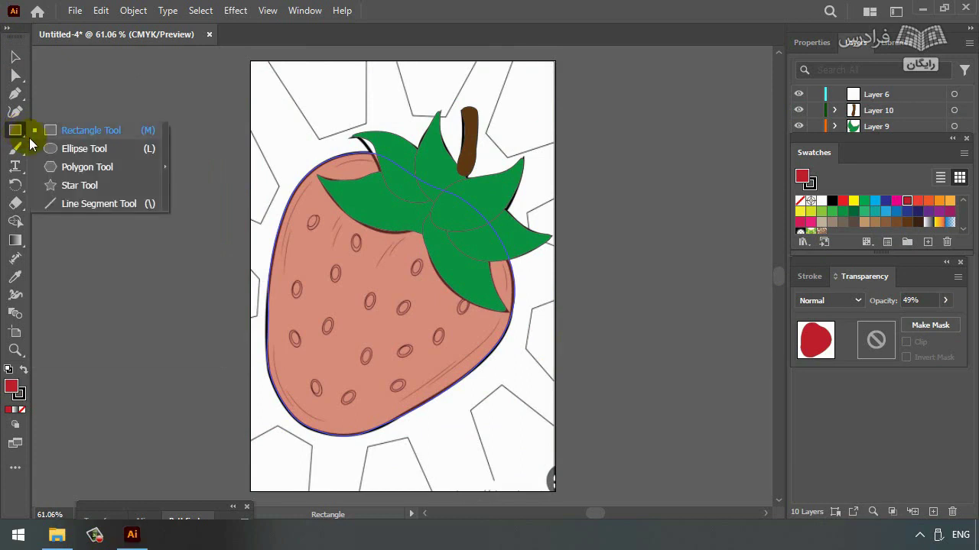
{"action": "left_click", "coordinate": [49, 150]}
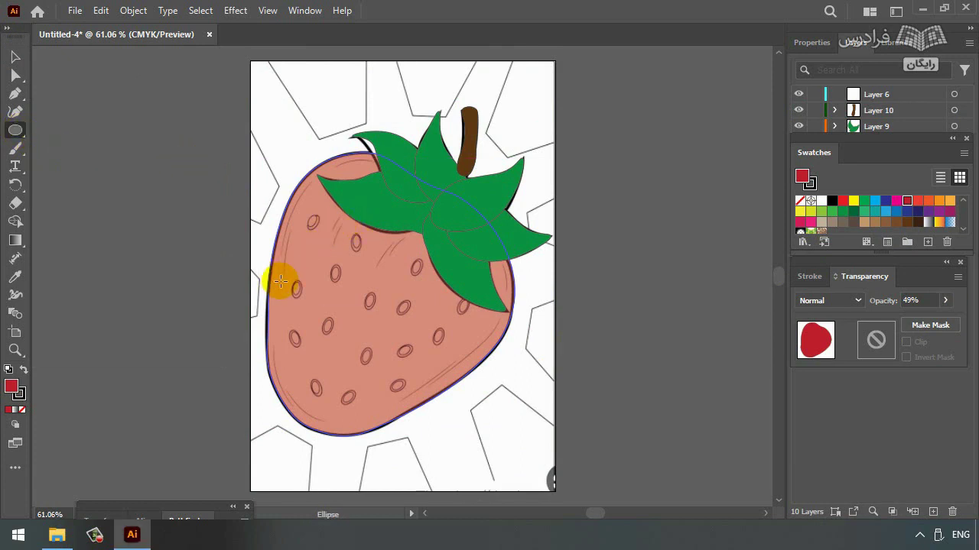
{"action": "mouse_move", "coordinate": [293, 278]}
{"action": "left_mouse_down"}
{"action": "mouse_move", "coordinate": [300, 303]}
{"action": "mouse_move", "coordinate": [290, 308]}
{"action": "mouse_move", "coordinate": [299, 280]}
{"action": "mouse_move", "coordinate": [299, 290]}
{"action": "left_mouse_up"}
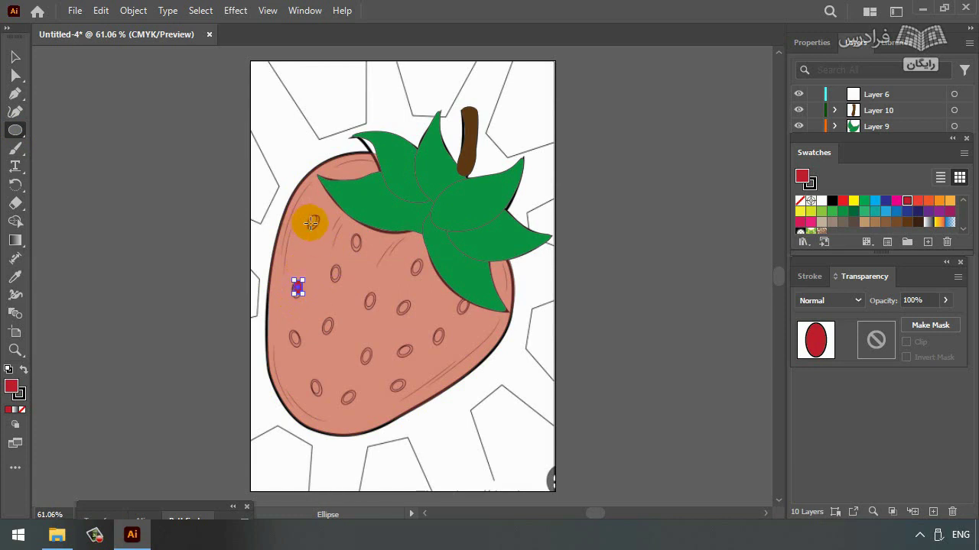
{"action": "mouse_move", "coordinate": [311, 223]}
{"action": "left_mouse_down"}
{"action": "mouse_move", "coordinate": [319, 219]}
{"action": "mouse_move", "coordinate": [310, 231]}
{"action": "left_mouse_up"}
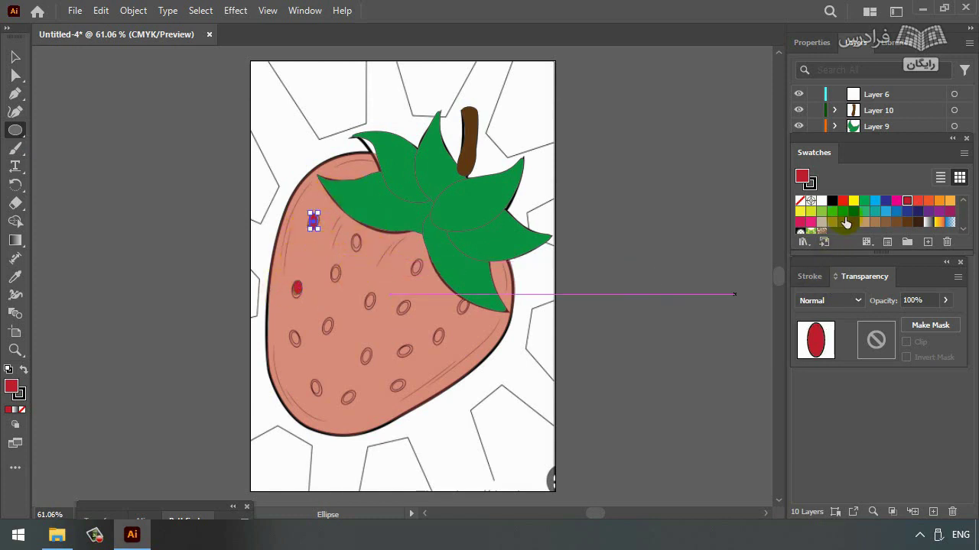
Fill both seed ellipses with black.
{"action": "left_click", "coordinate": [832, 200]}
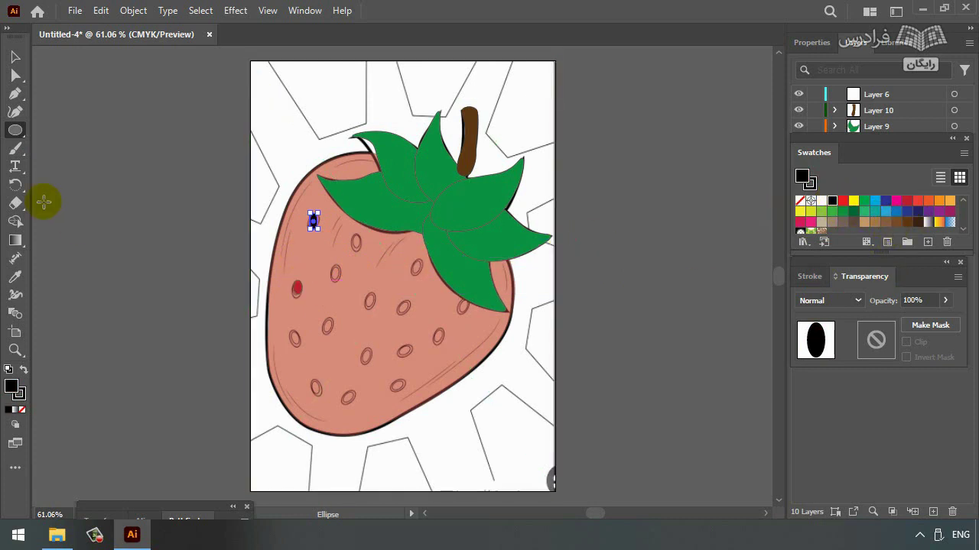
{"action": "left_click", "coordinate": [15, 58]}
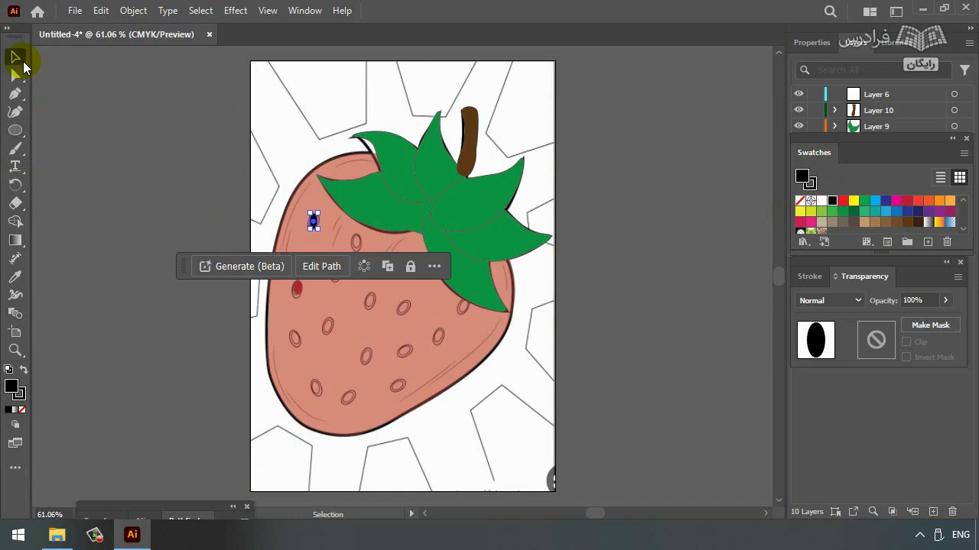
{"action": "left_click", "coordinate": [298, 289]}
{"action": "left_click", "coordinate": [832, 200]}
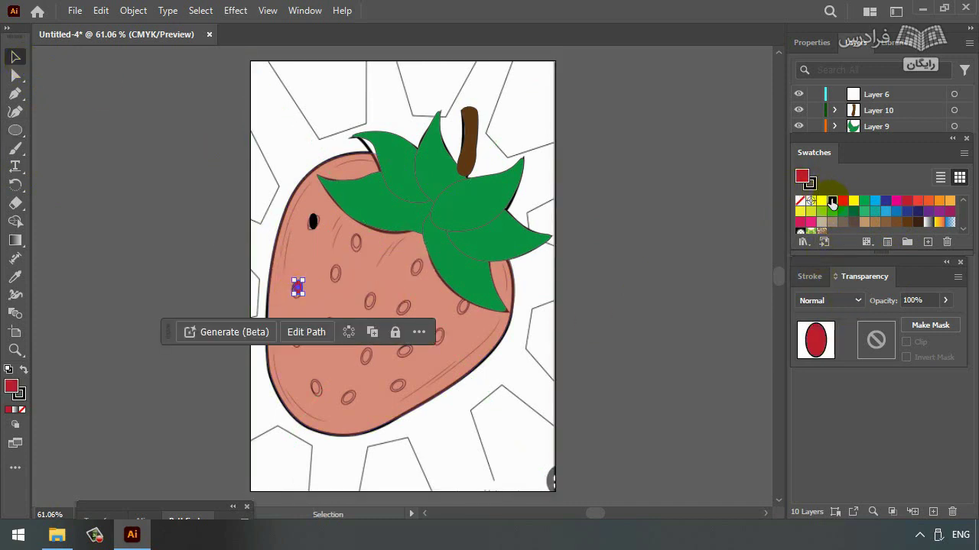
Set the red strawberry body's opacity to 100%.
{"action": "left_click", "coordinate": [329, 404]}
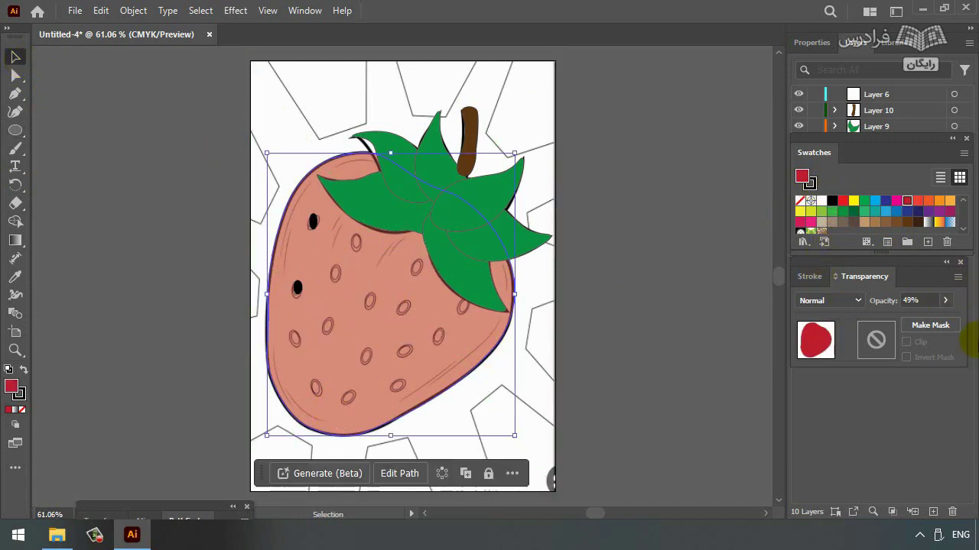
{"action": "left_click", "coordinate": [946, 301]}
{"action": "left_click_drag", "start_coordinate": [913, 319], "coordinate": [955, 324]}
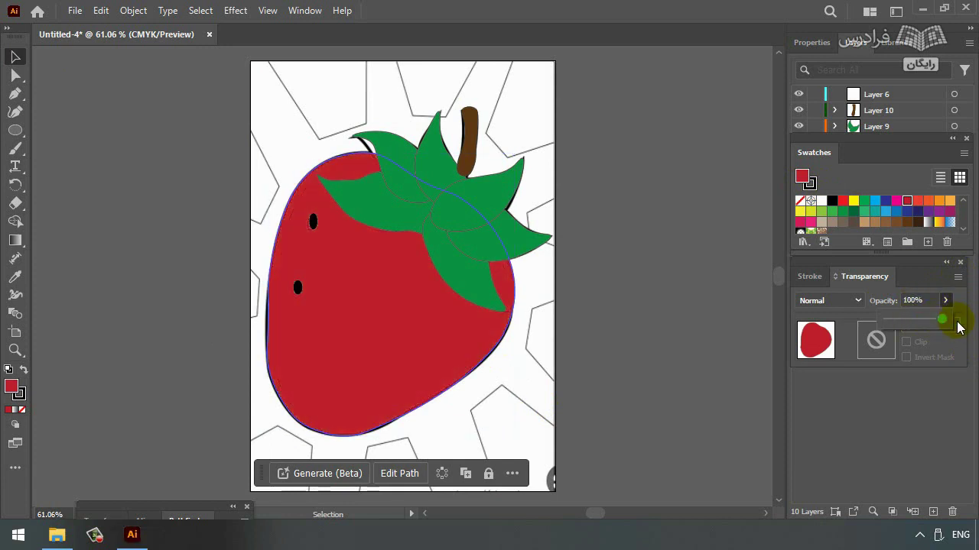
{"action": "left_click", "coordinate": [452, 339]}
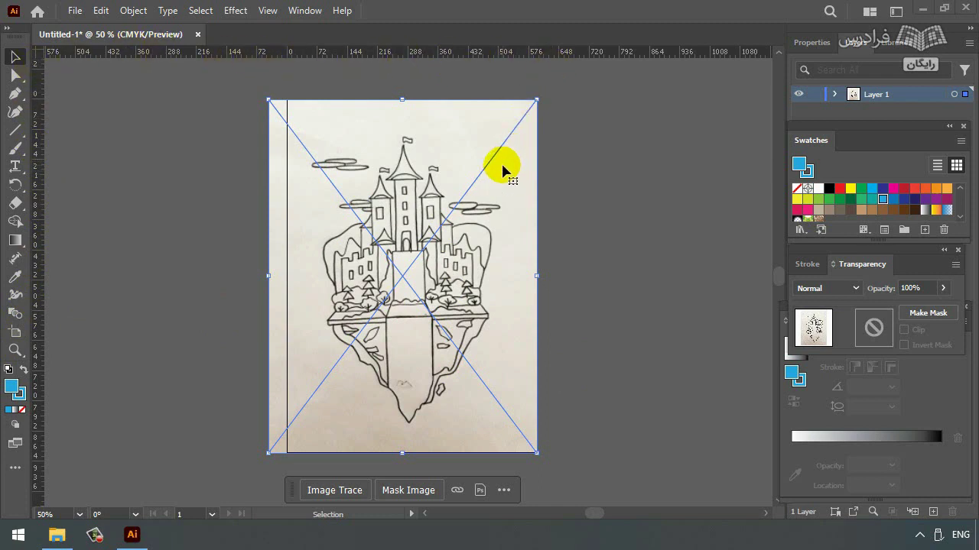
Change the ruler units of the castle drawing document to centimeters.
{"action": "right_click", "coordinate": [548, 60]}
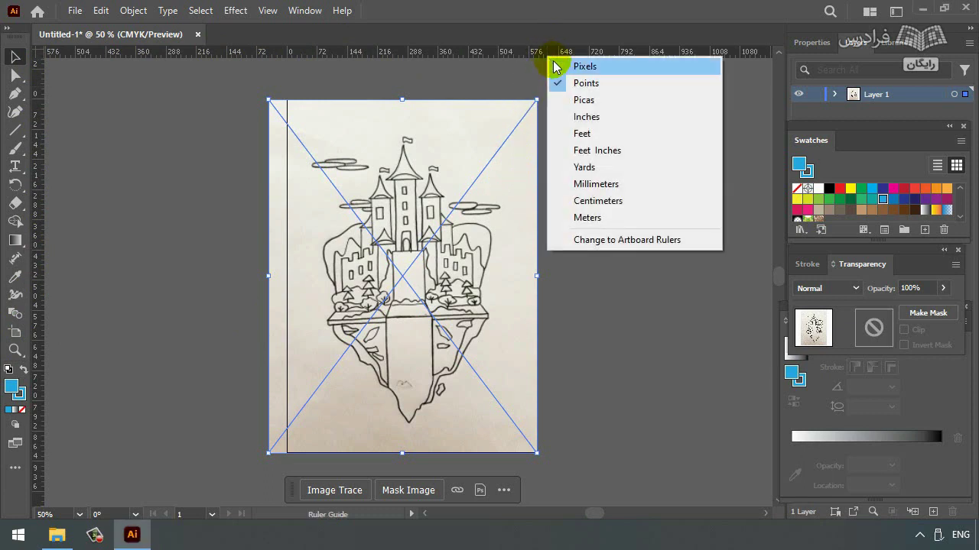
{"action": "left_click", "coordinate": [596, 202]}
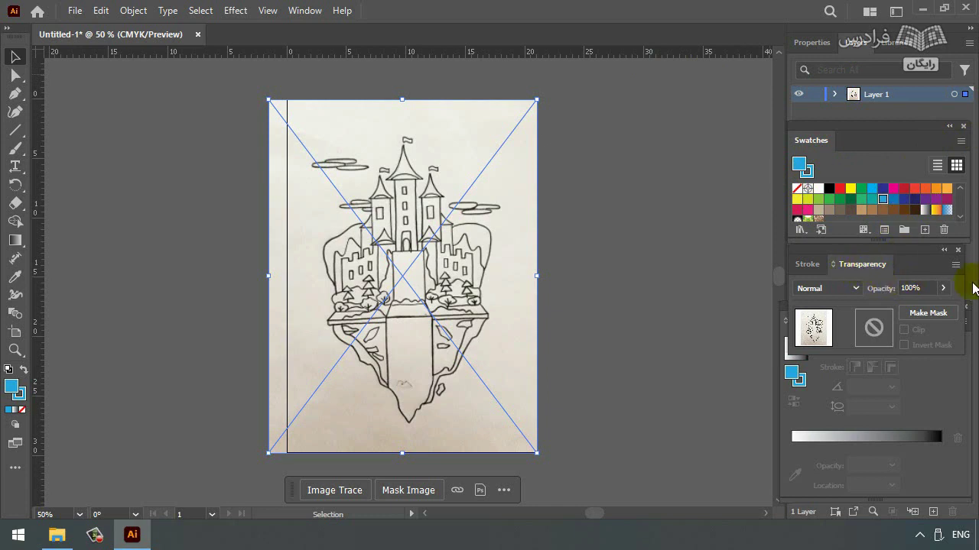
{"action": "left_click", "coordinate": [947, 288]}
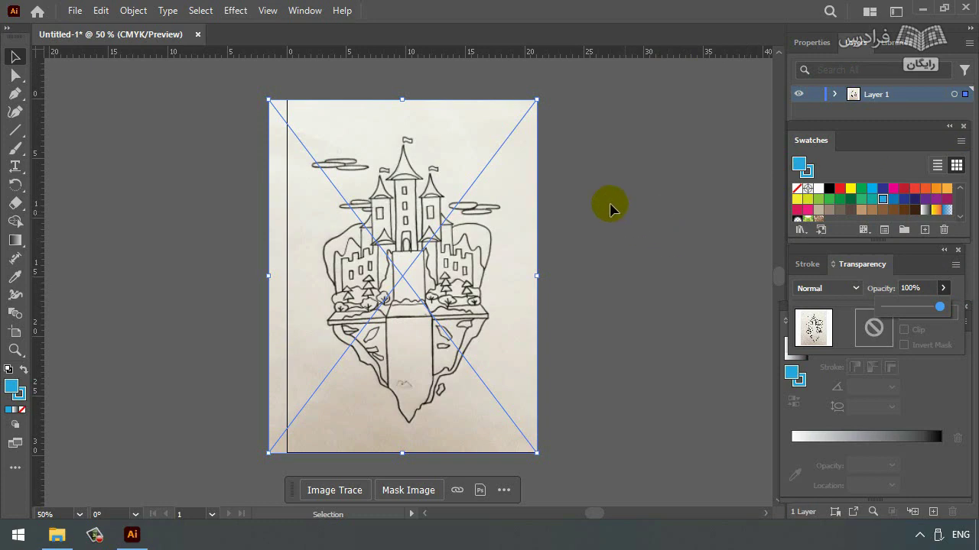
{"action": "left_click", "coordinate": [302, 10]}
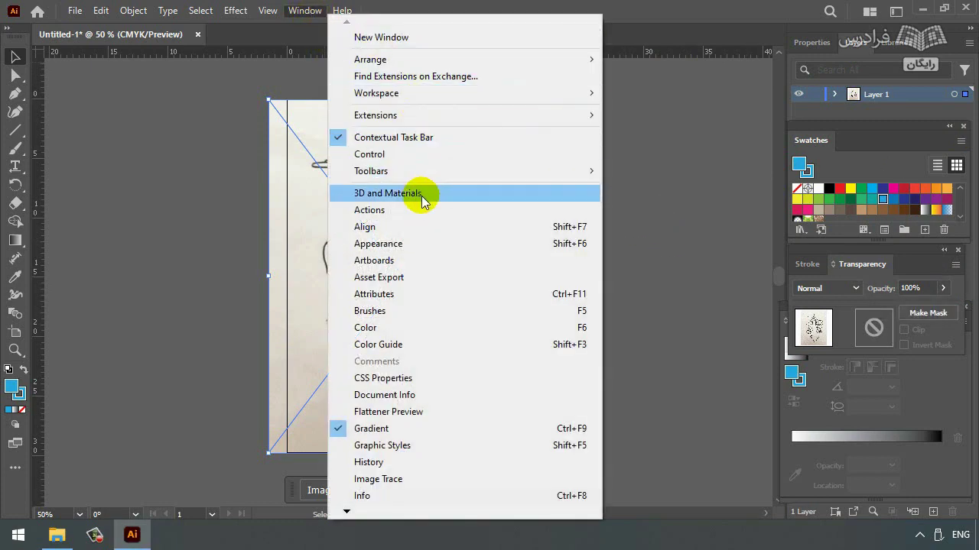
{"action": "left_click", "coordinate": [216, 243]}
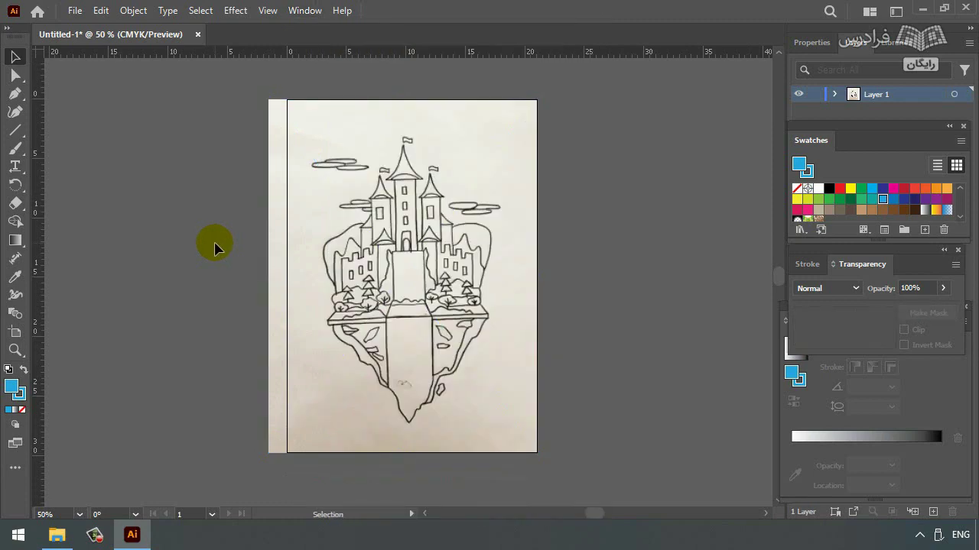
Trace the left slope and base of the central tower's roof with the Curvature tool, starting at the apex below the flag.
{"action": "key", "text": "ctrl+plus"}
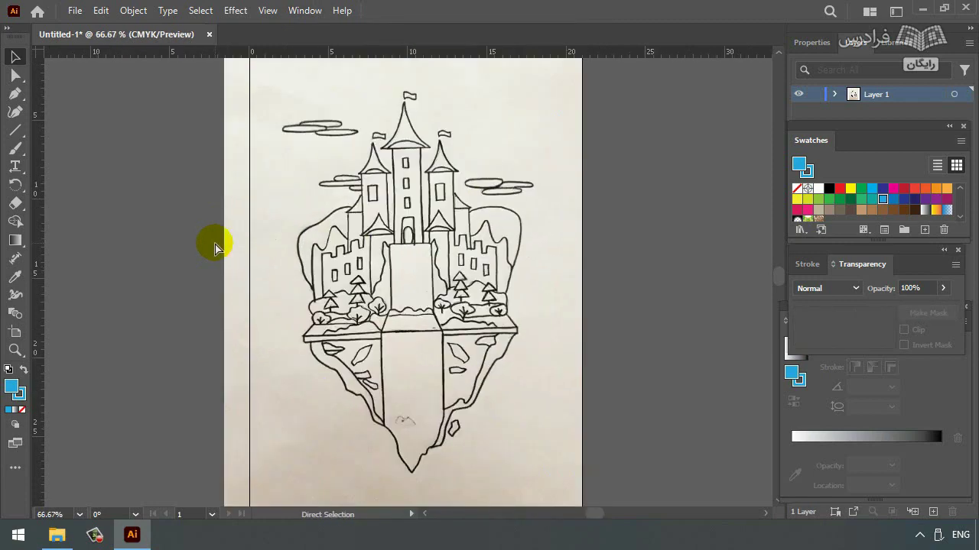
{"action": "key", "text": "ctrl+plus"}
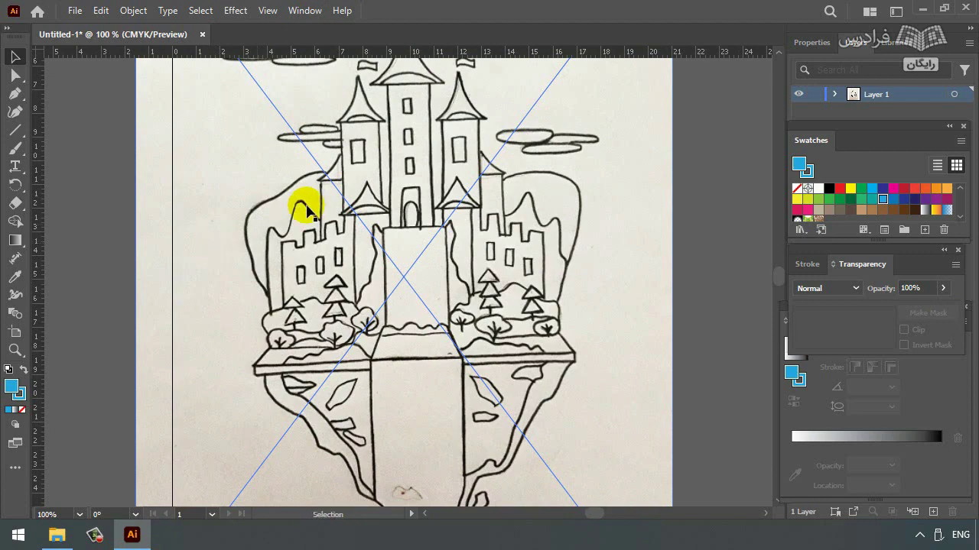
{"action": "scroll", "coordinate": [778, 277], "scroll_direction": "up", "scroll_amount": 5}
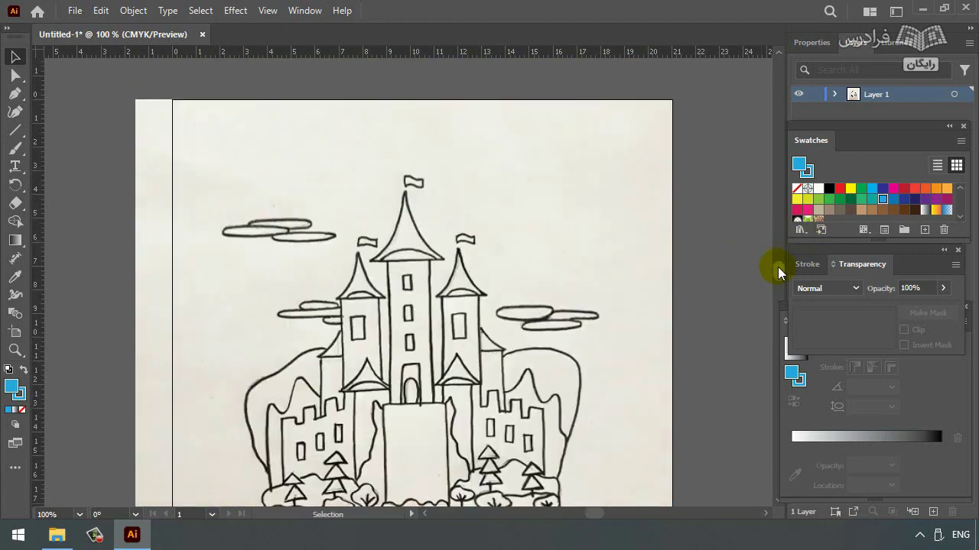
{"action": "scroll", "coordinate": [779, 277], "scroll_direction": "up", "scroll_amount": 2}
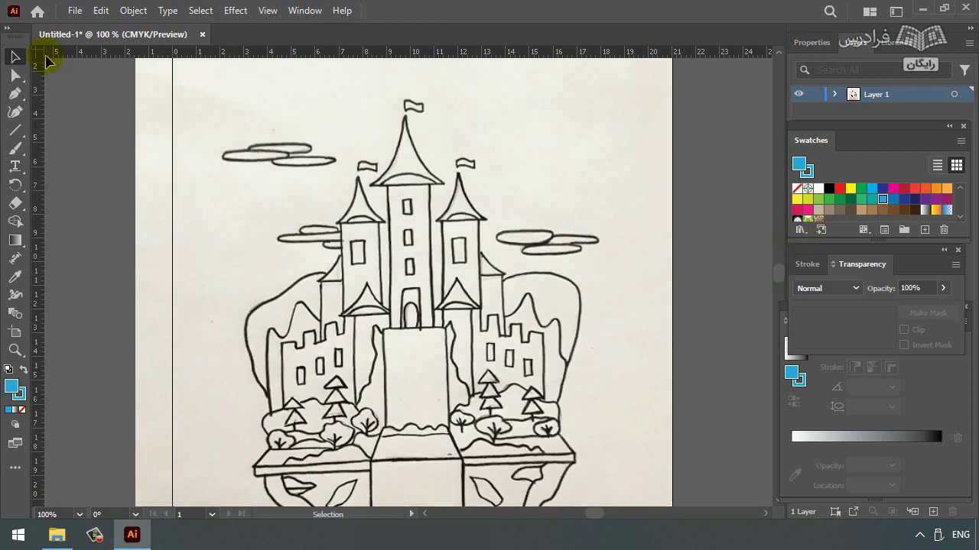
{"action": "left_click", "coordinate": [14, 115]}
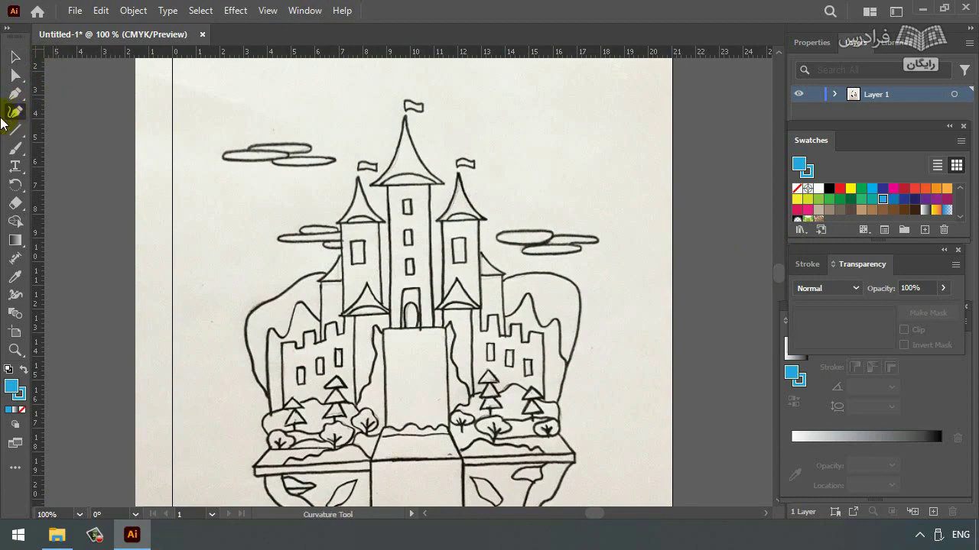
{"action": "left_click", "coordinate": [406, 114]}
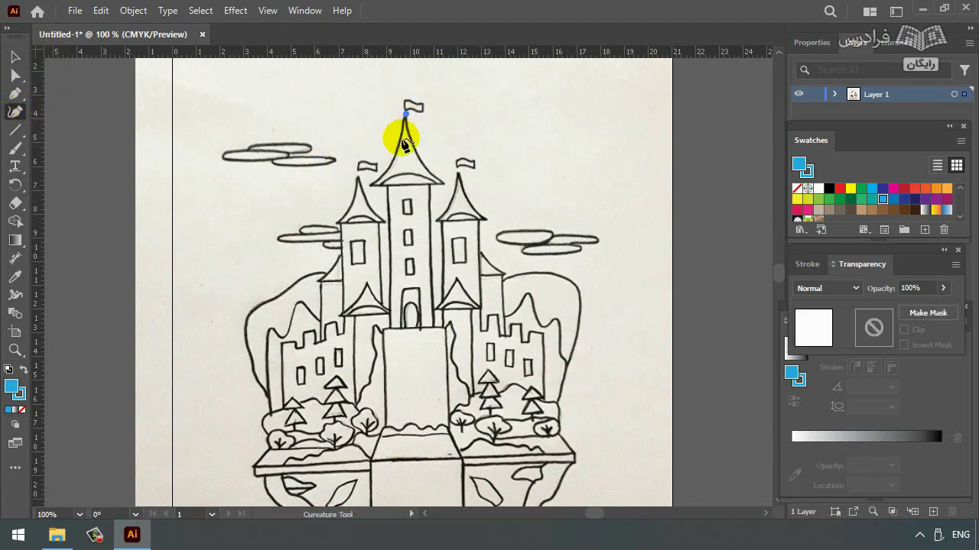
{"action": "left_click", "coordinate": [400, 138]}
{"action": "left_click", "coordinate": [394, 163]}
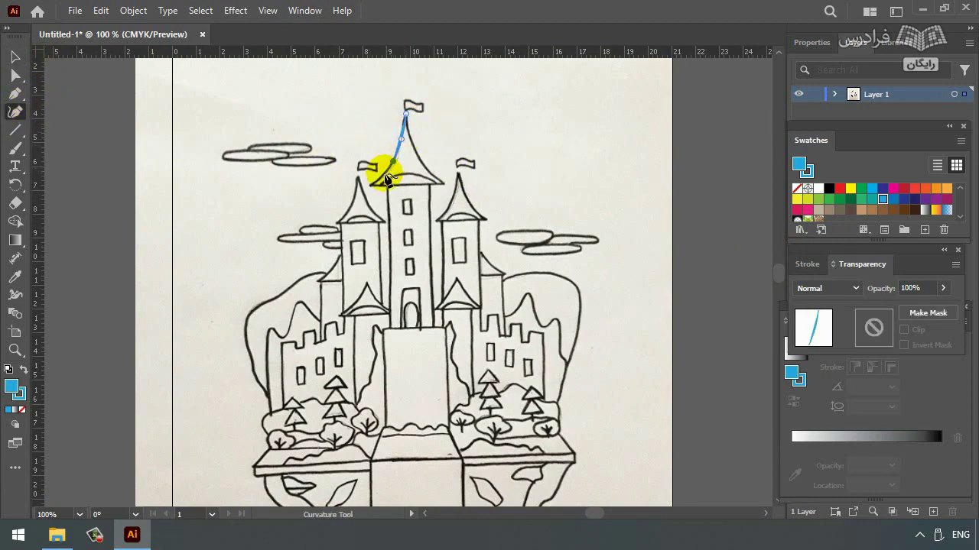
{"action": "left_click", "coordinate": [370, 186]}
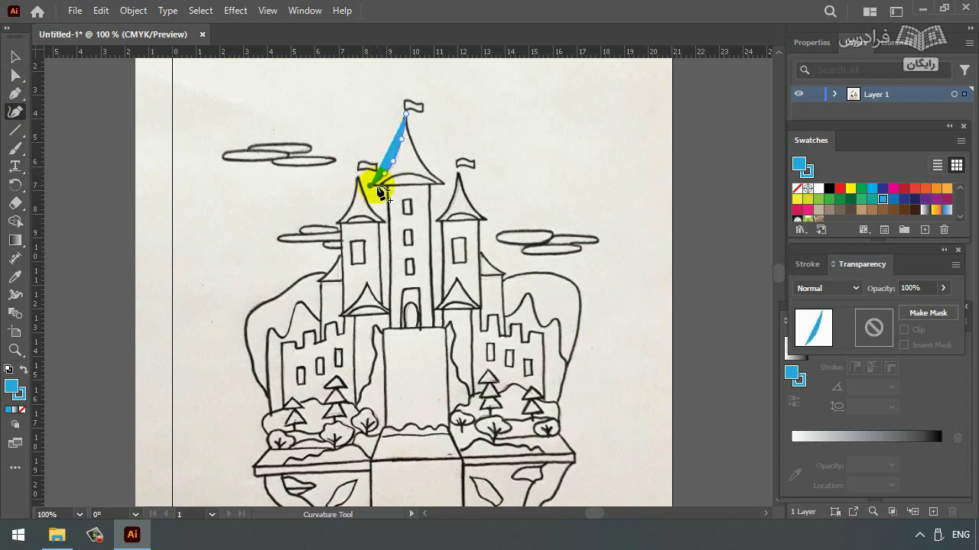
{"action": "left_click", "coordinate": [391, 186]}
{"action": "left_click", "coordinate": [410, 187]}
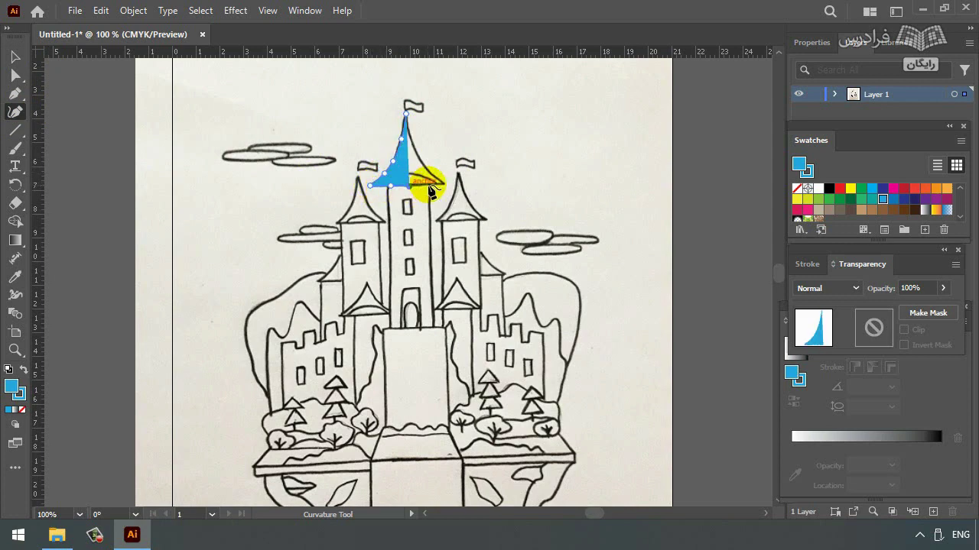
{"action": "left_click", "coordinate": [428, 185]}
{"action": "left_click", "coordinate": [442, 185]}
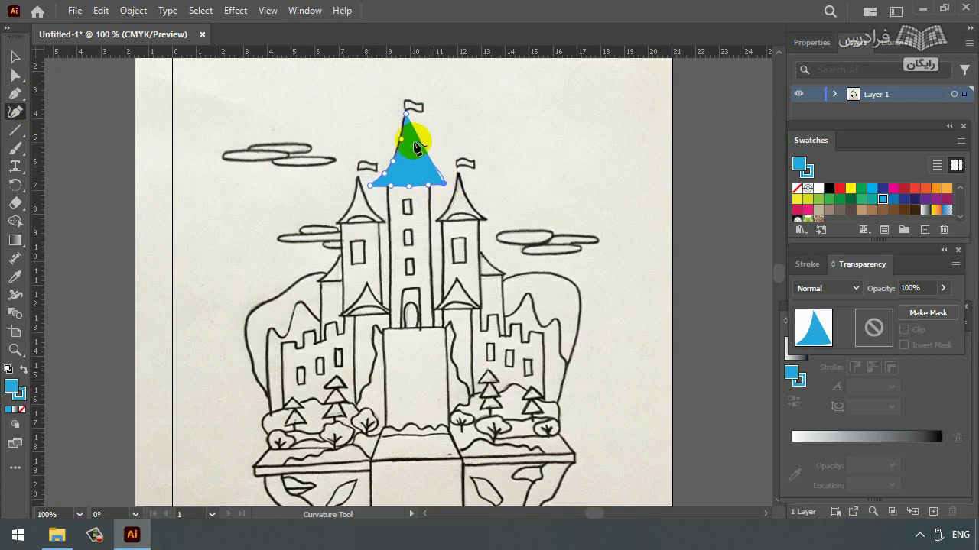
Lower the central roof shape's opacity to 14% and close its outline along the right slope to the apex.
{"action": "left_click", "coordinate": [945, 293]}
{"action": "left_click_drag", "start_coordinate": [939, 307], "coordinate": [893, 308]}
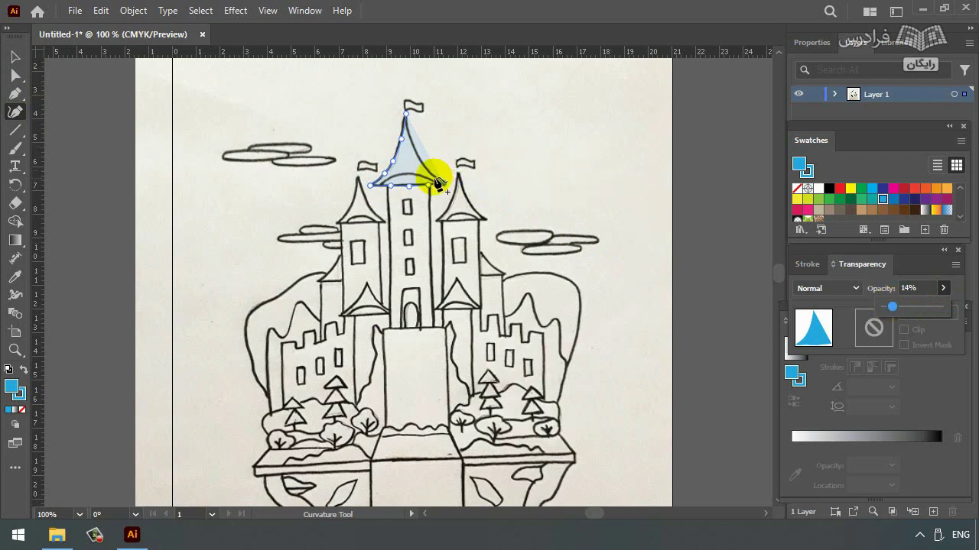
{"action": "left_click_drag", "start_coordinate": [431, 176], "coordinate": [405, 114]}
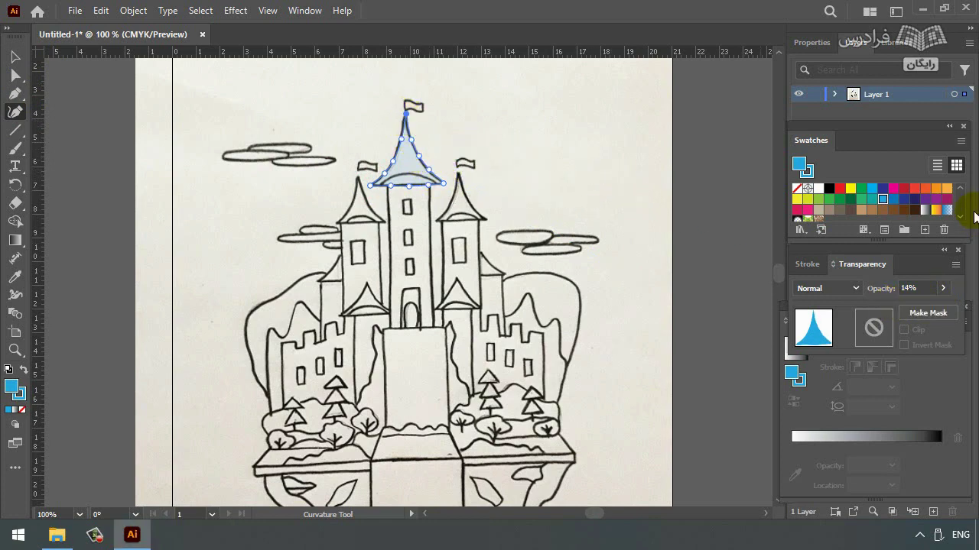
Fill the central roof with dark red and trace the left slope and base of the left tower's roof as a new shape.
{"action": "left_click", "coordinate": [904, 190]}
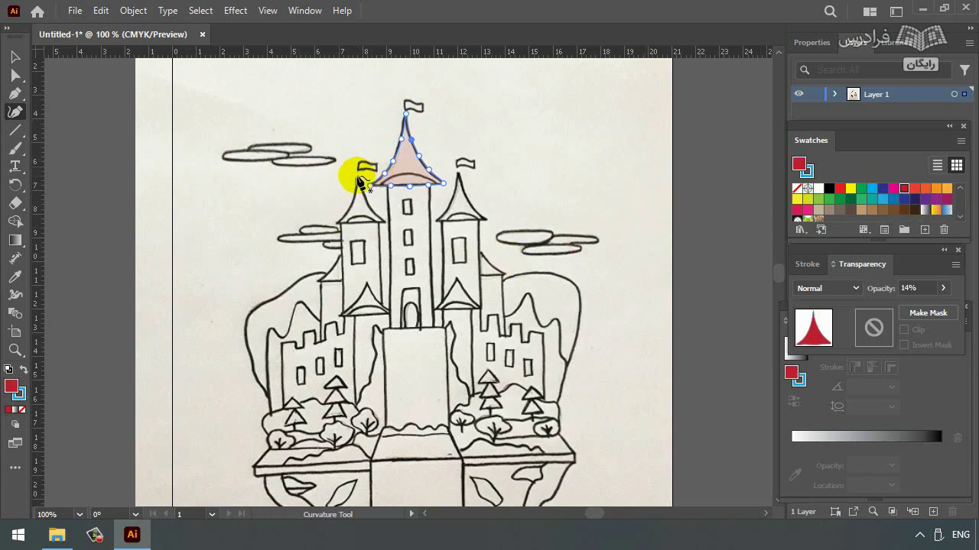
{"action": "left_click", "coordinate": [358, 181], "text": "ctrl"}
{"action": "left_click", "coordinate": [356, 177]}
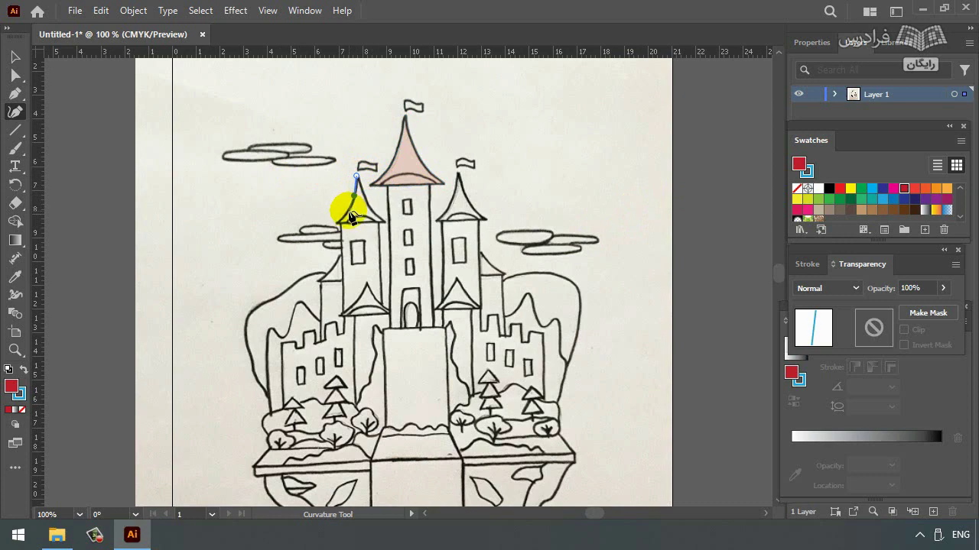
{"action": "left_click", "coordinate": [348, 210]}
{"action": "left_click", "coordinate": [337, 224]}
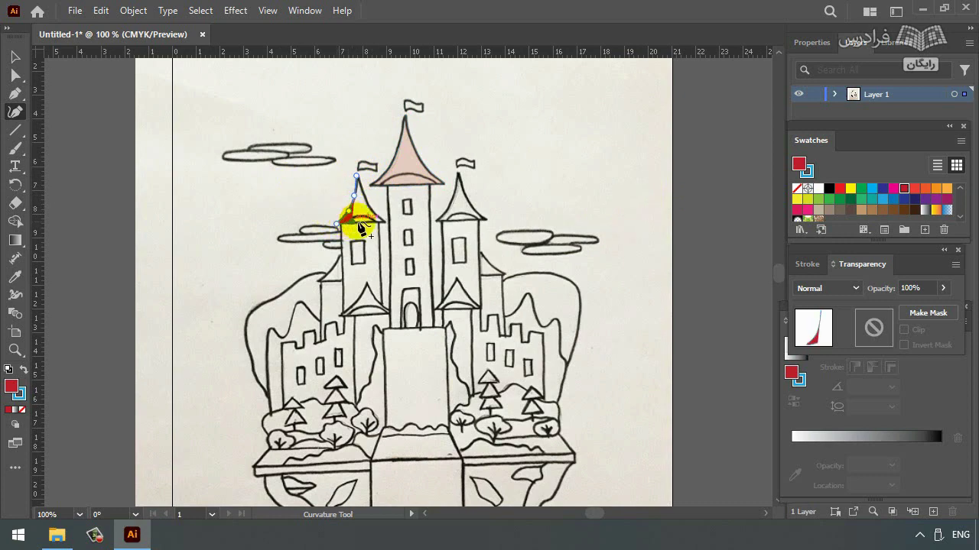
{"action": "left_click", "coordinate": [376, 221]}
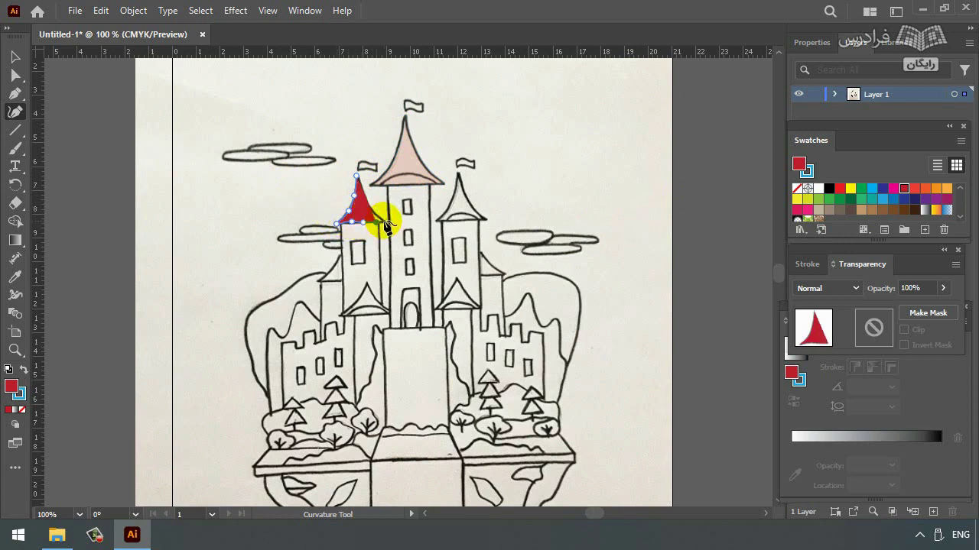
Lower the left tower roof's opacity to 38% and complete its outline along the right slope to the apex.
{"action": "left_click", "coordinate": [943, 288]}
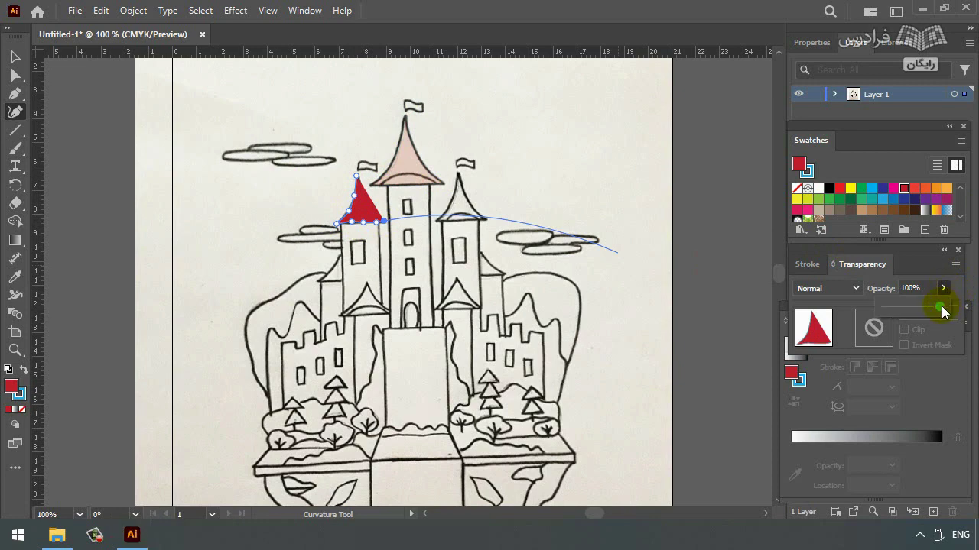
{"action": "left_click_drag", "start_coordinate": [943, 310], "coordinate": [906, 308]}
{"action": "left_click", "coordinate": [373, 208]}
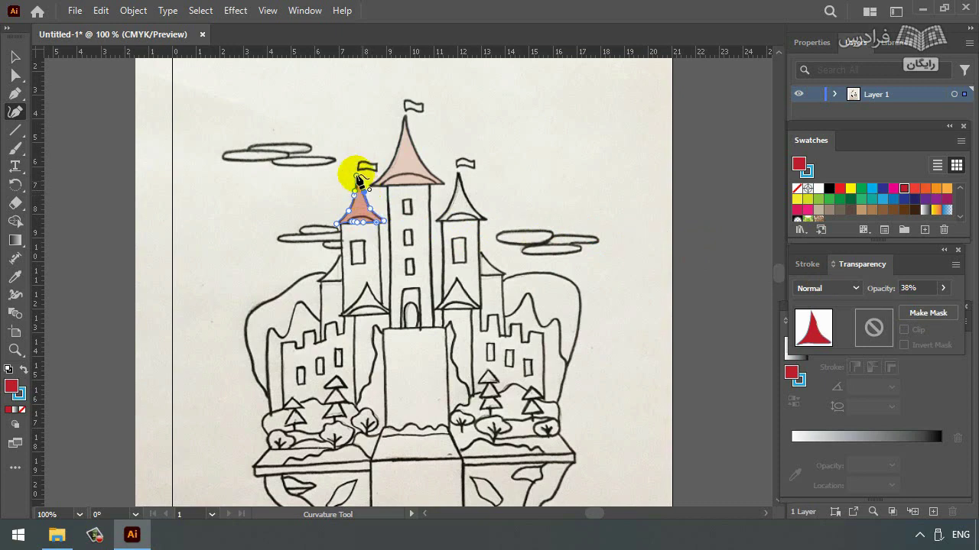
Trace the left slope and base of the right tower's roof with the Curvature tool, from the apex to the right corner.
{"action": "left_click", "coordinate": [458, 170]}
{"action": "left_click", "coordinate": [452, 191]}
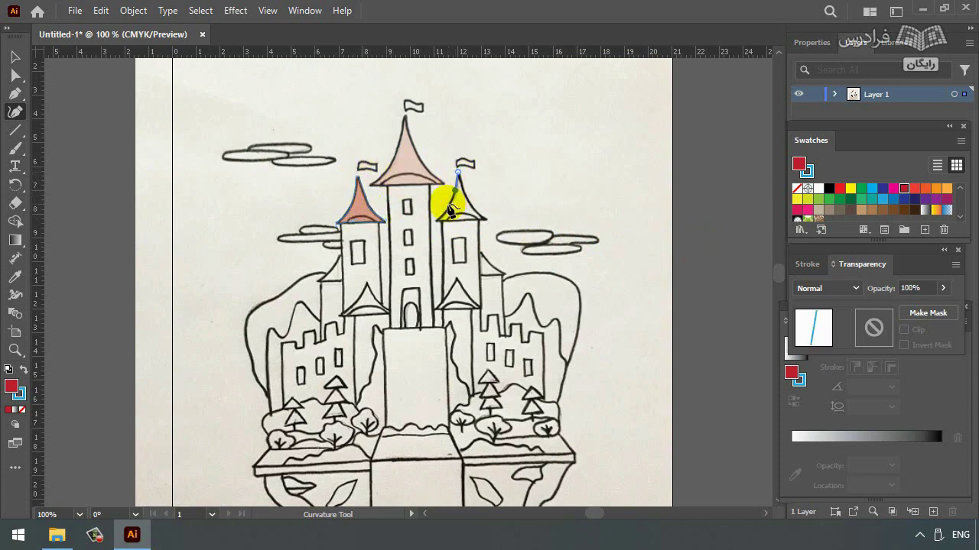
{"action": "left_click", "coordinate": [445, 218]}
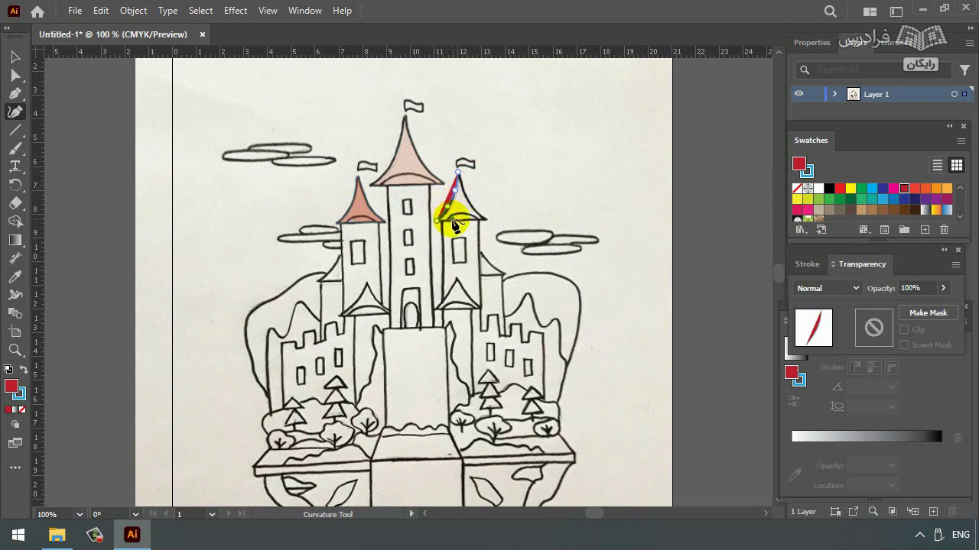
{"action": "left_click", "coordinate": [464, 220]}
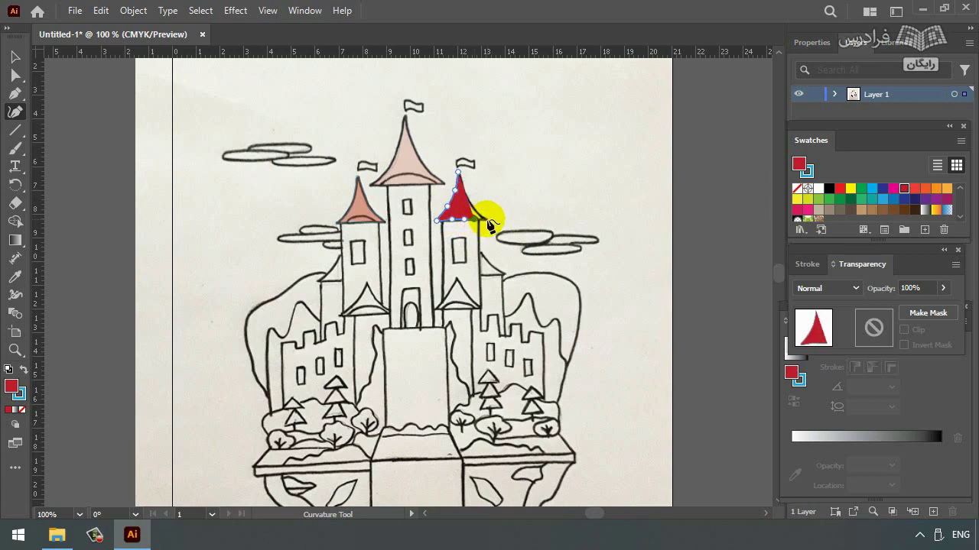
{"action": "left_click", "coordinate": [487, 220]}
Lower the right tower roof's opacity to 19% and close its outline along the right slope to the apex.
{"action": "left_click", "coordinate": [943, 287]}
{"action": "left_click_drag", "start_coordinate": [939, 306], "coordinate": [895, 306]}
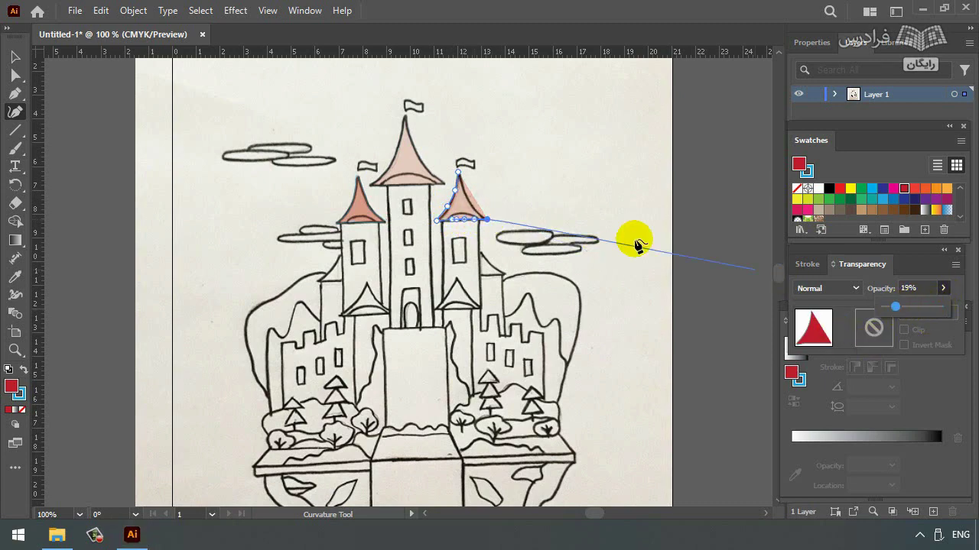
{"action": "left_click", "coordinate": [459, 179]}
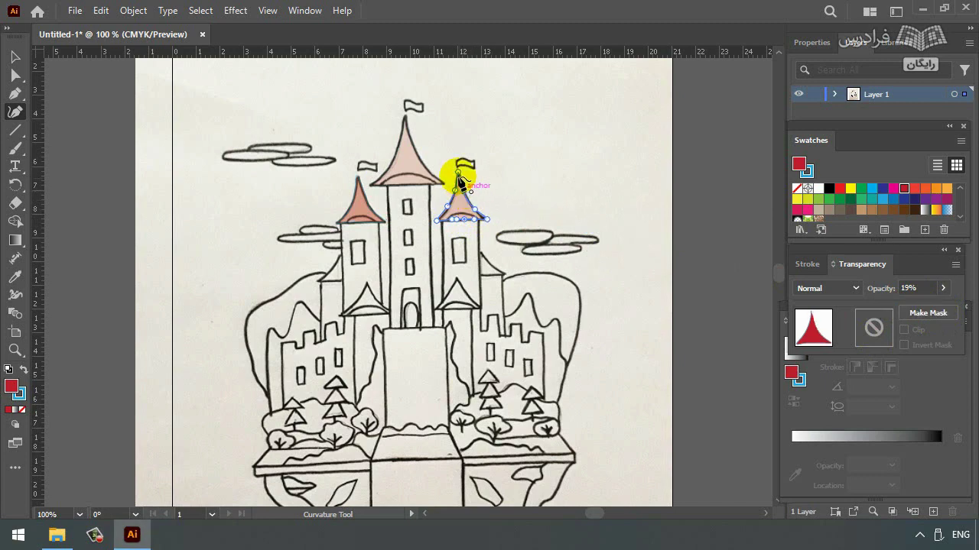
Trace the small roof below the left tower's window as a closed red shape with the Curvature tool.
{"action": "left_click", "coordinate": [367, 284]}
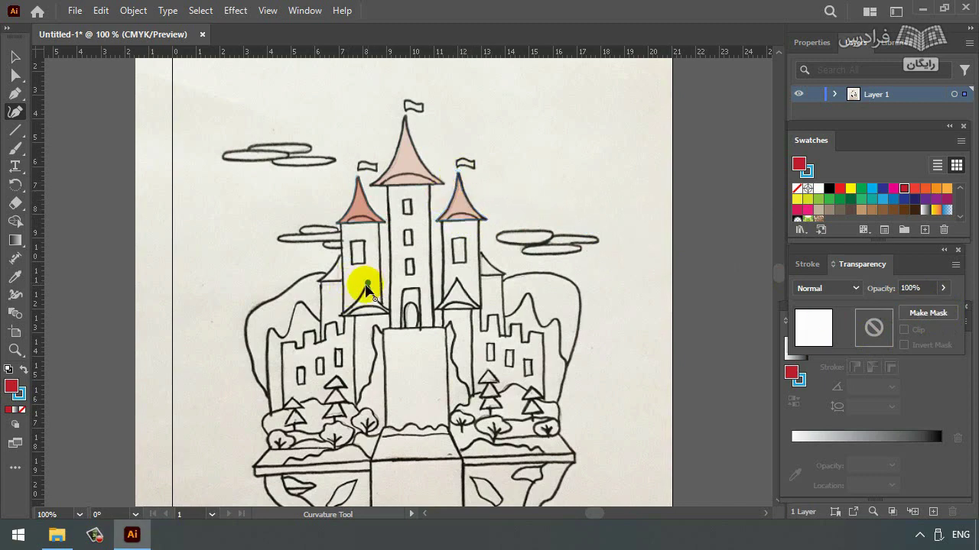
{"action": "left_click", "coordinate": [340, 317]}
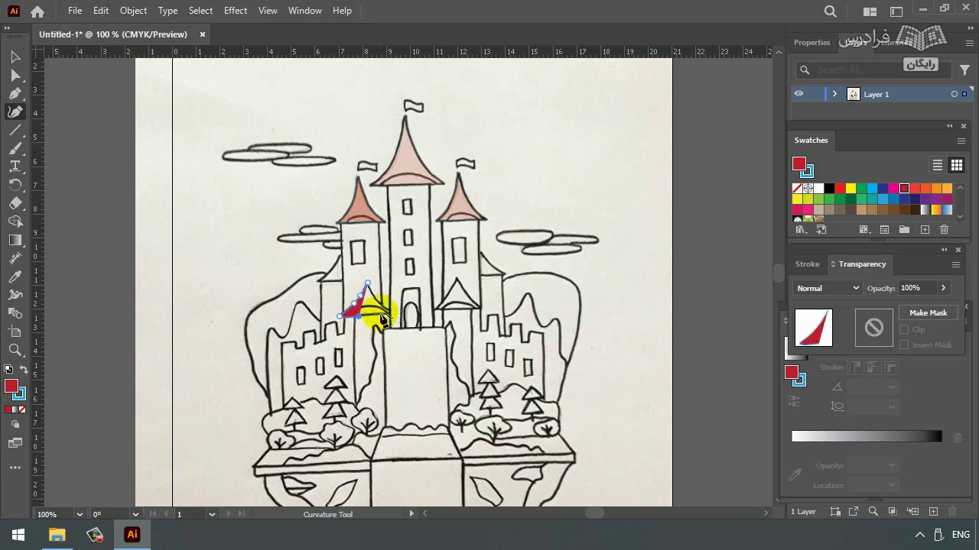
{"action": "left_click", "coordinate": [383, 311]}
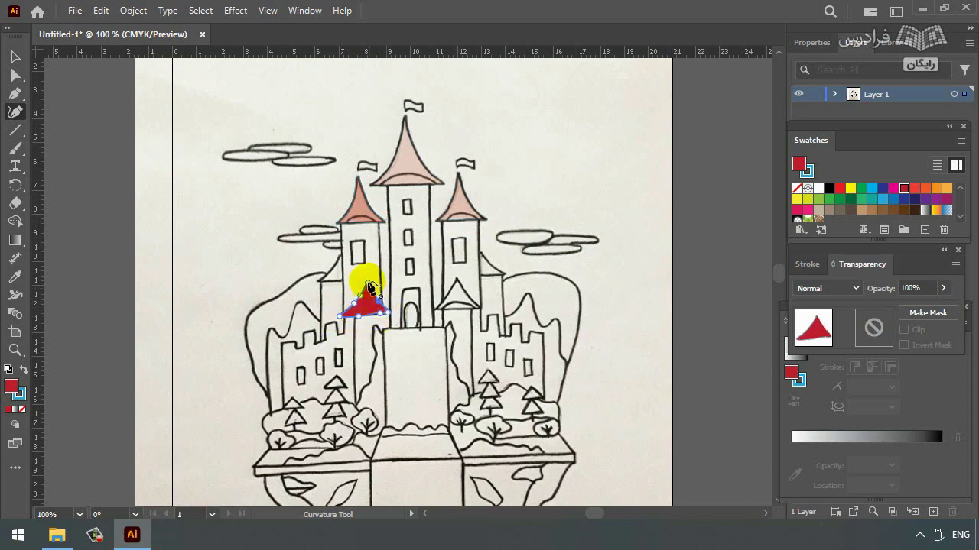
{"action": "left_click", "coordinate": [367, 285]}
Trace the small roof below the right tower's window as a closed red shape with the Curvature tool.
{"action": "left_click", "coordinate": [457, 281]}
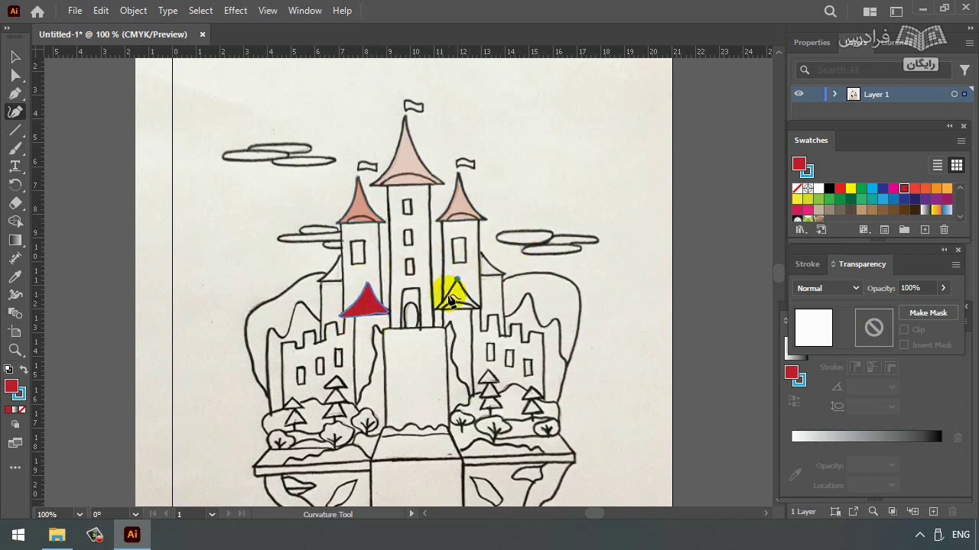
{"action": "left_click", "coordinate": [442, 310]}
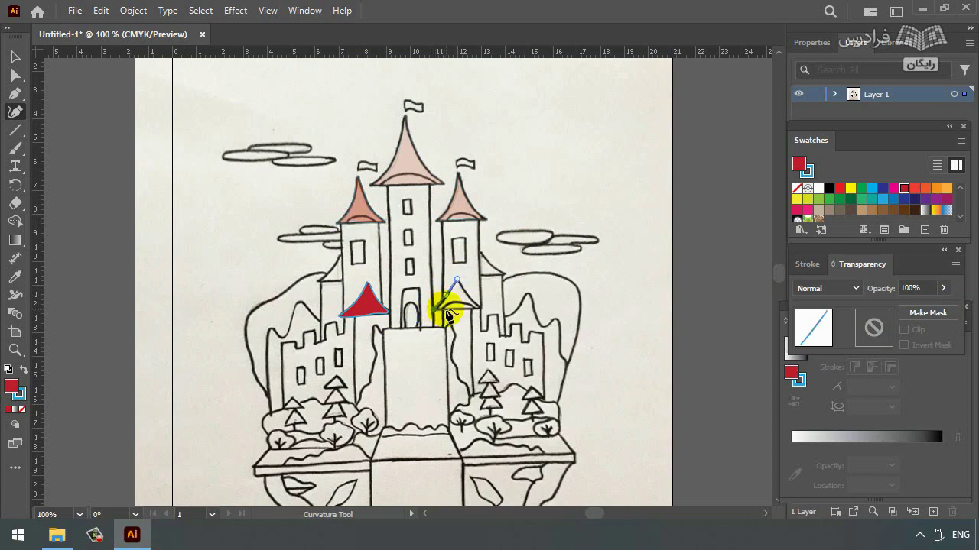
{"action": "left_click", "coordinate": [462, 309]}
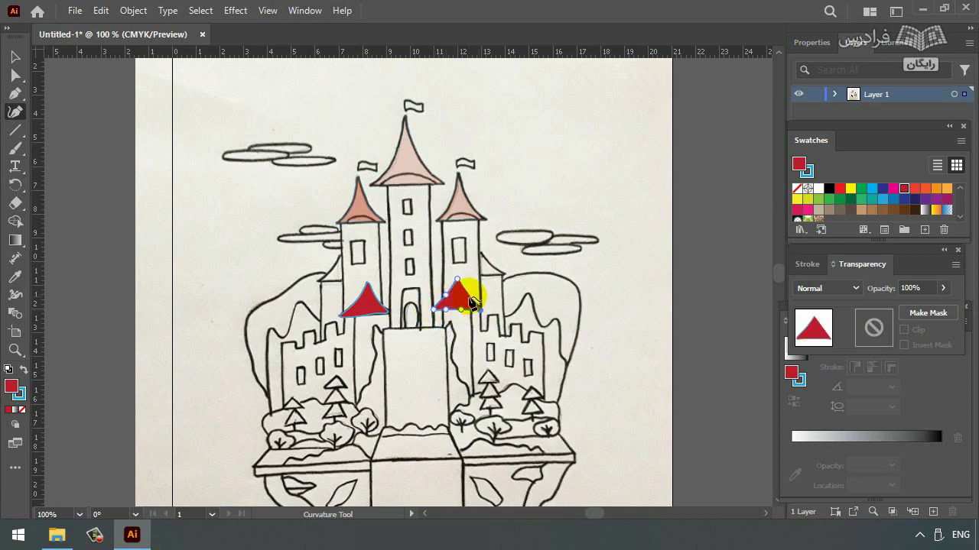
{"action": "left_click", "coordinate": [480, 309]}
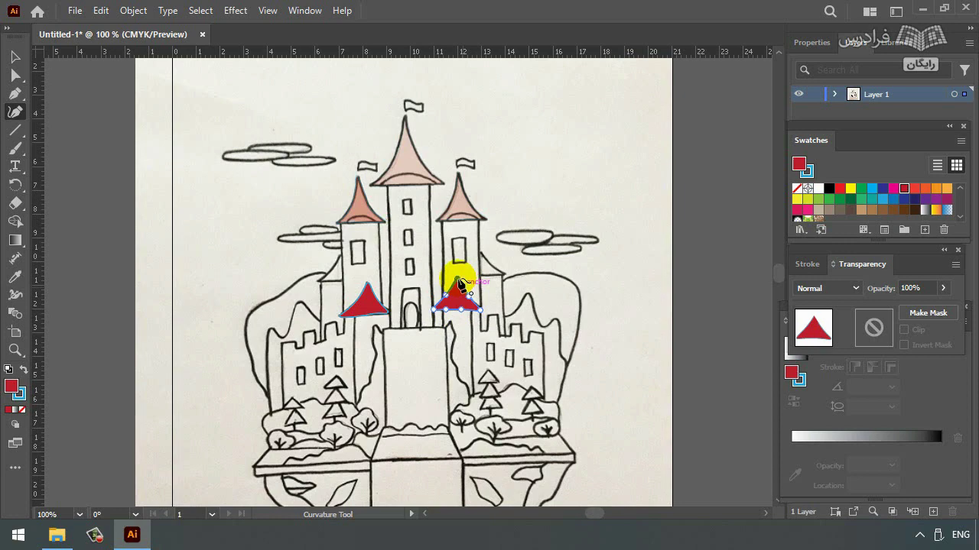
Reshape the small lower-left roof by adding a Curvature point on the right part of its base edge.
{"action": "left_click", "coordinate": [14, 56]}
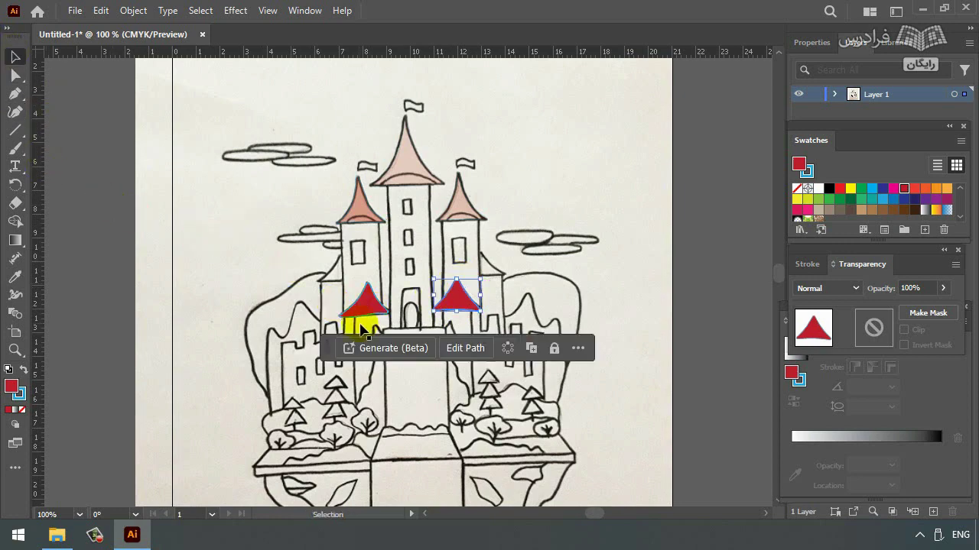
{"action": "left_click", "coordinate": [364, 304]}
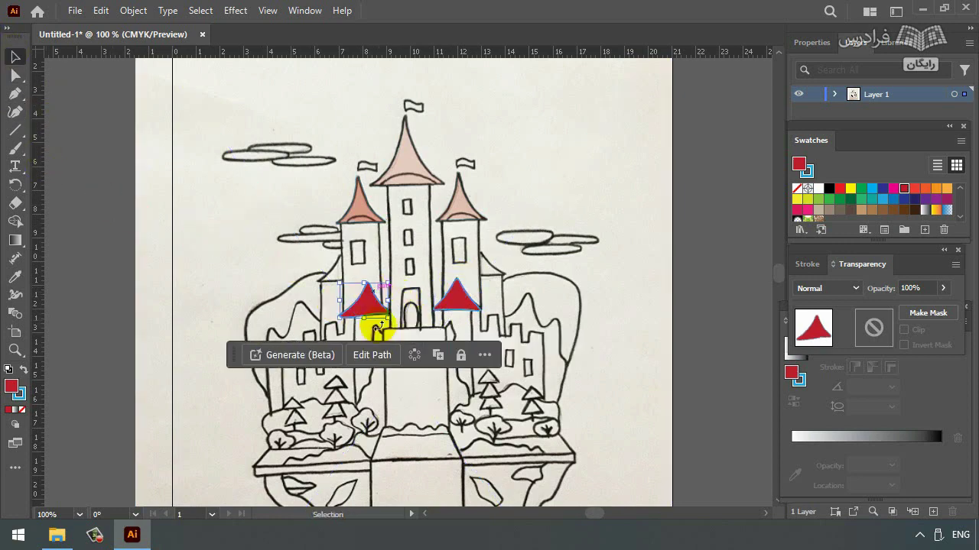
{"action": "left_click", "coordinate": [15, 111]}
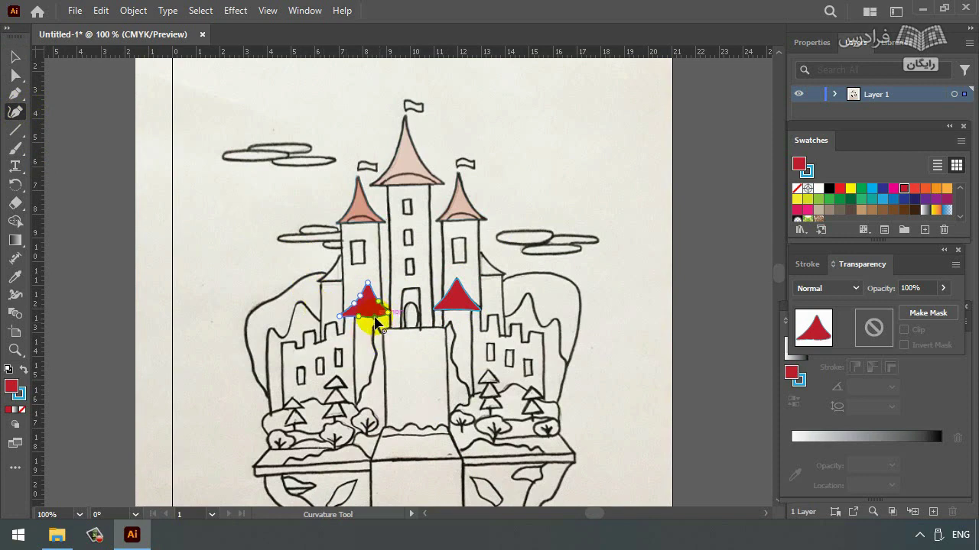
{"action": "left_click_drag", "start_coordinate": [375, 321], "coordinate": [381, 302]}
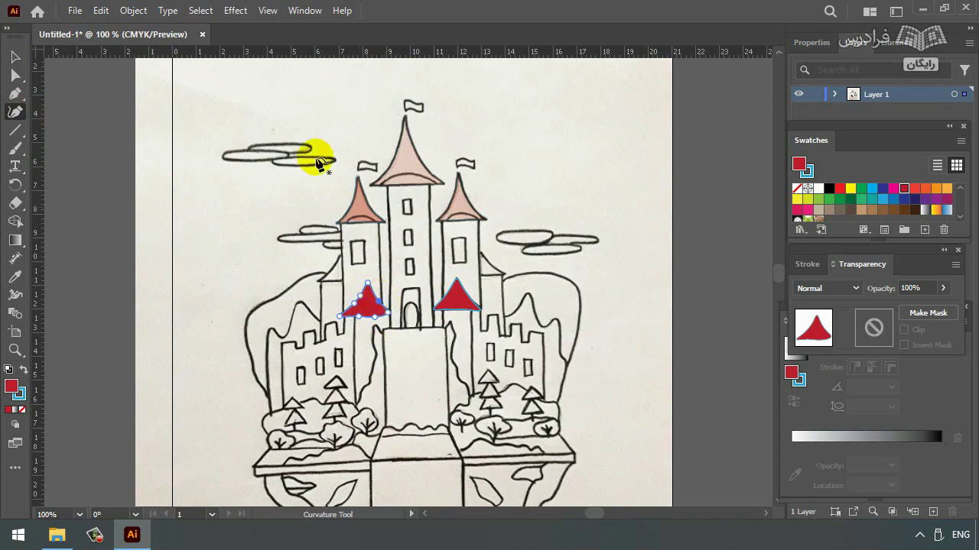
{"action": "left_click", "coordinate": [14, 57]}
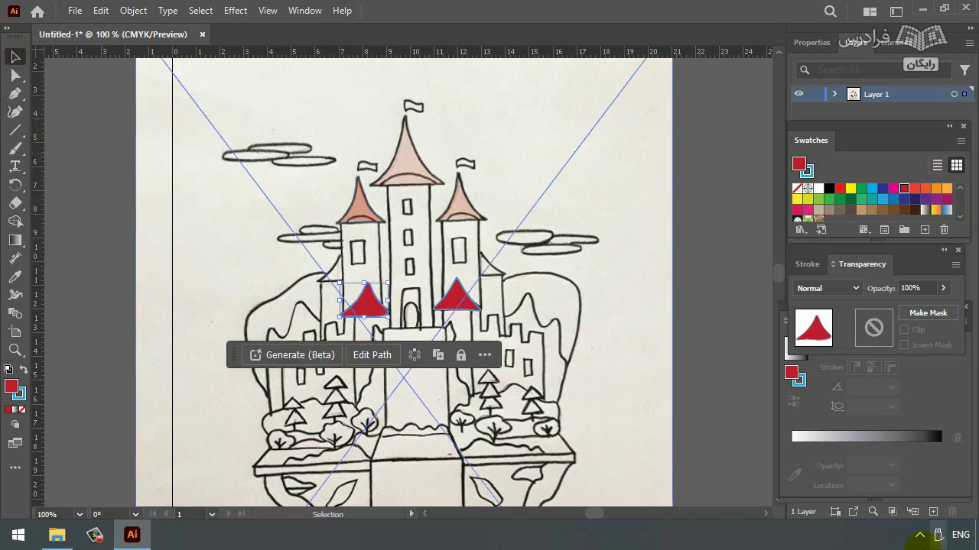
Create a new layer and draw a rectangle over the central tower's body.
{"action": "left_click", "coordinate": [933, 512]}
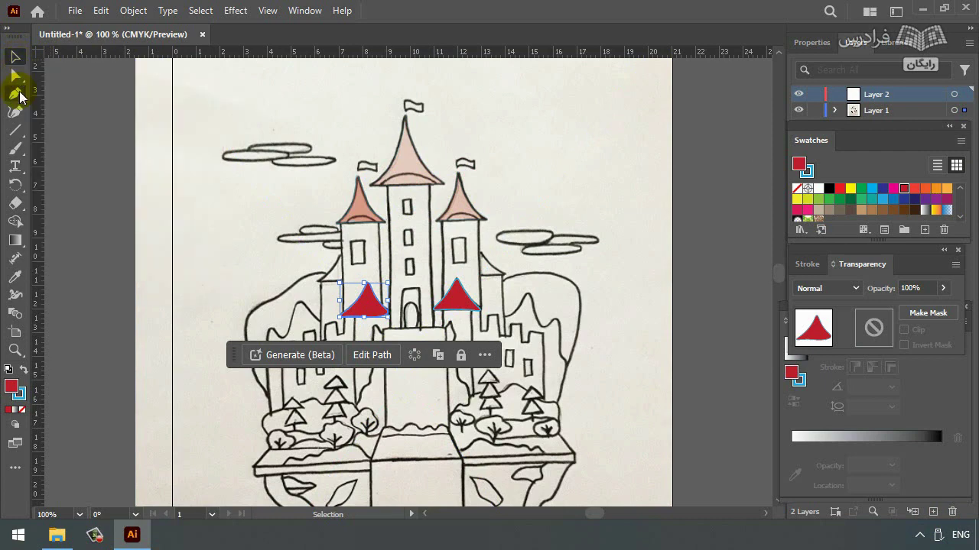
{"action": "left_click", "coordinate": [21, 139]}
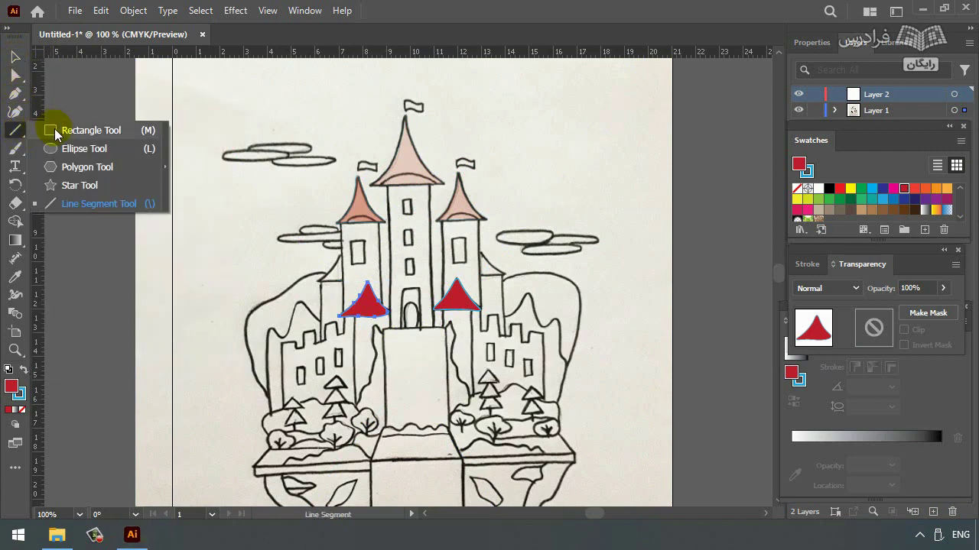
{"action": "left_click", "coordinate": [76, 131]}
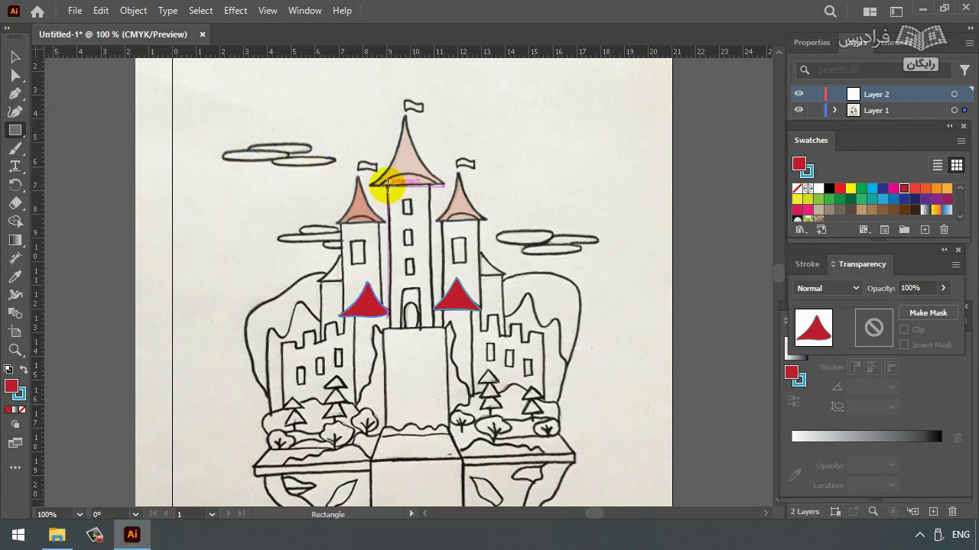
{"action": "mouse_move", "coordinate": [387, 184]}
{"action": "left_mouse_down"}
{"action": "mouse_move", "coordinate": [415, 193]}
{"action": "mouse_move", "coordinate": [431, 218]}
{"action": "mouse_move", "coordinate": [436, 330]}
{"action": "left_mouse_up"}
Lower the central tower rectangle's opacity to 8% and narrow it to fit the tower's right wall.
{"action": "left_click", "coordinate": [942, 288]}
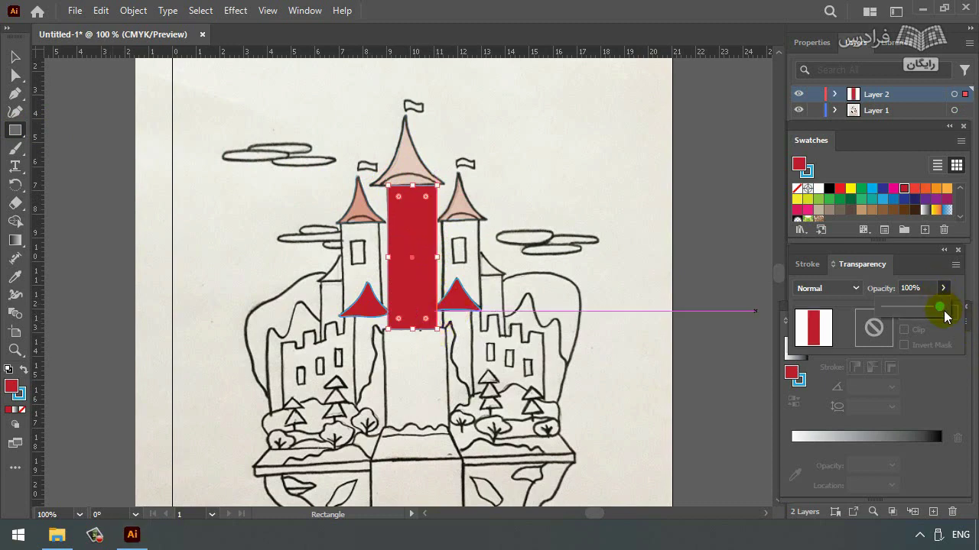
{"action": "left_click_drag", "start_coordinate": [946, 315], "coordinate": [889, 312]}
{"action": "left_click", "coordinate": [444, 260]}
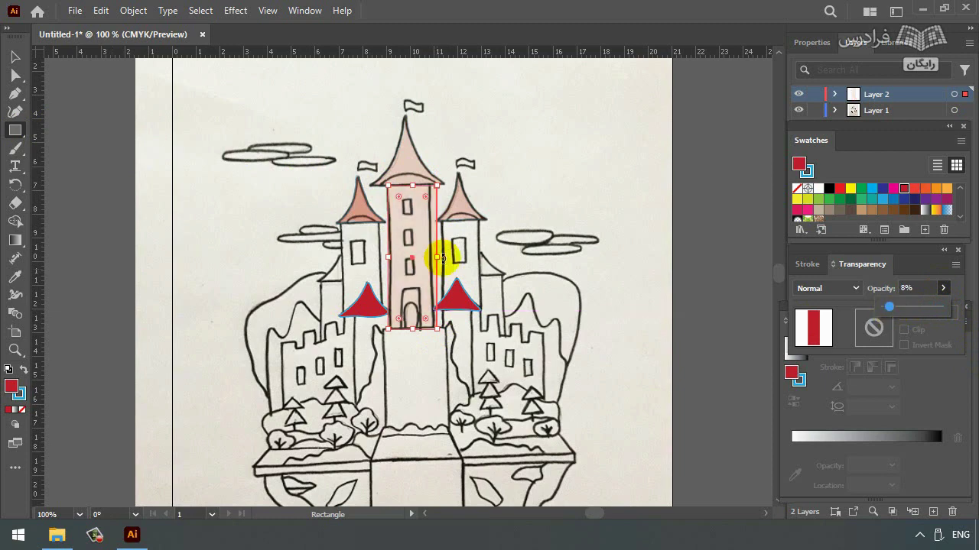
{"action": "left_click_drag", "start_coordinate": [441, 260], "coordinate": [430, 259]}
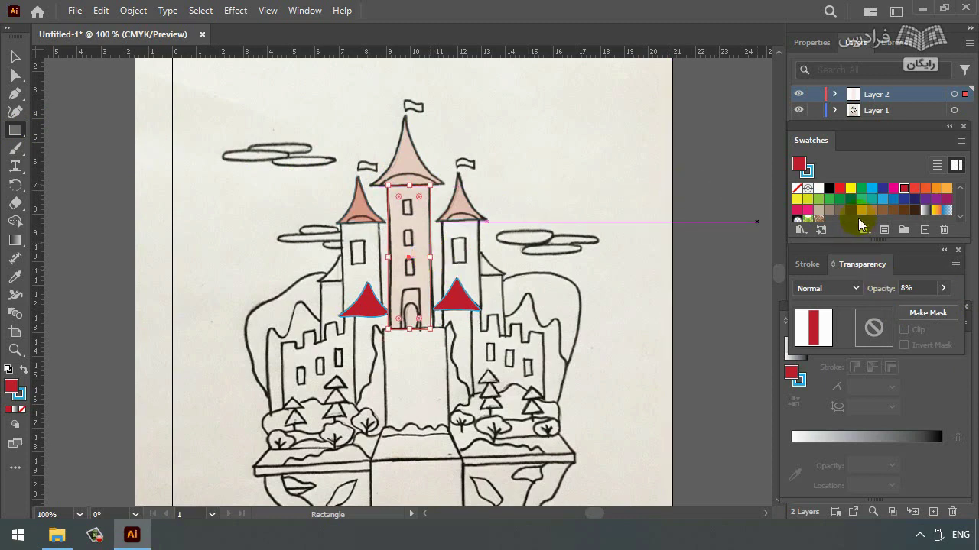
Fill the central tower rectangle with light brown and draw a matching rectangle over the left tower's body.
{"action": "left_click", "coordinate": [862, 210]}
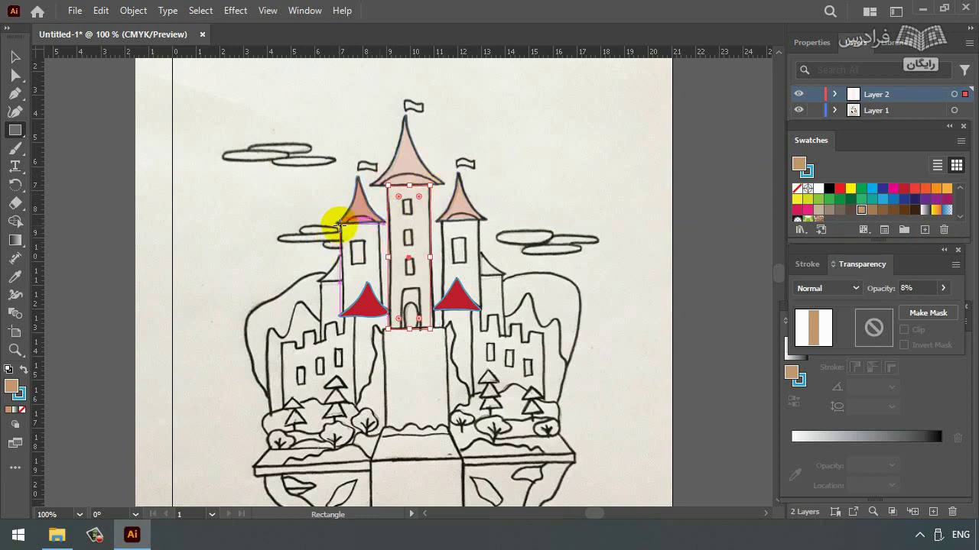
{"action": "mouse_move", "coordinate": [340, 223]}
{"action": "left_mouse_down"}
{"action": "mouse_move", "coordinate": [375, 264]}
{"action": "mouse_move", "coordinate": [379, 311]}
{"action": "left_mouse_up"}
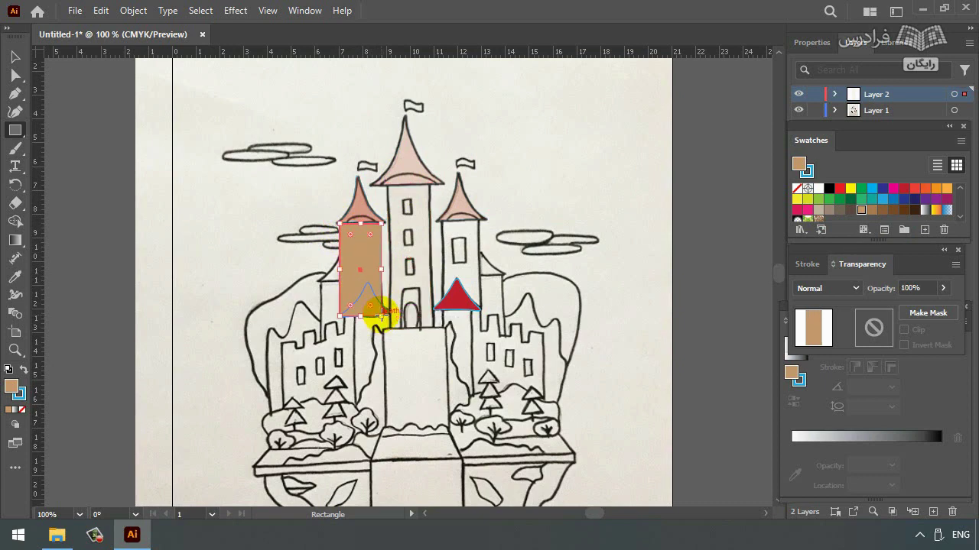
Lower the left tower rectangle's opacity to 8% and fit its left edge to the tower's wall line.
{"action": "left_click", "coordinate": [944, 289]}
{"action": "left_click_drag", "start_coordinate": [940, 310], "coordinate": [887, 308]}
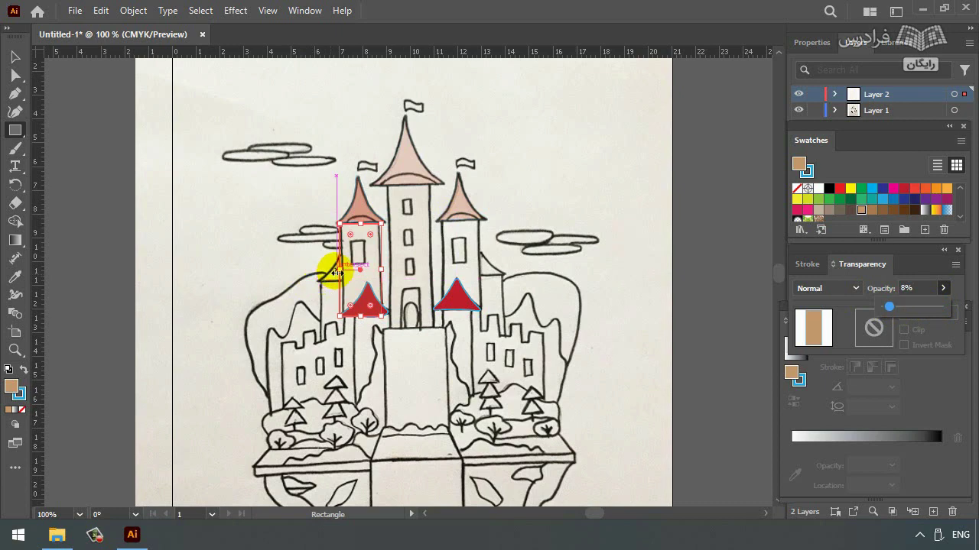
{"action": "left_click_drag", "start_coordinate": [345, 273], "coordinate": [343, 273]}
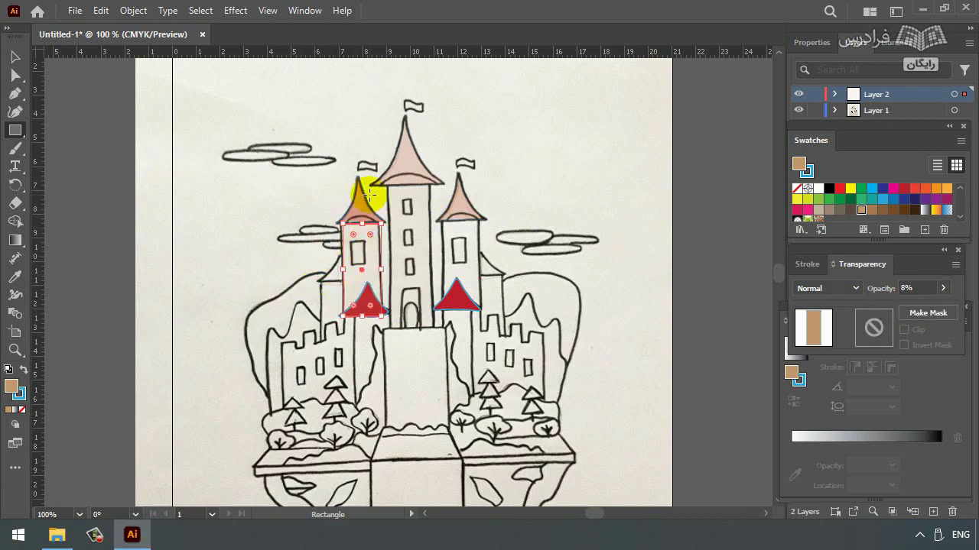
Set the opacity of the central, right and left upper tower roofs to 100%.
{"action": "left_click", "coordinate": [16, 57]}
{"action": "left_click", "coordinate": [436, 179]}
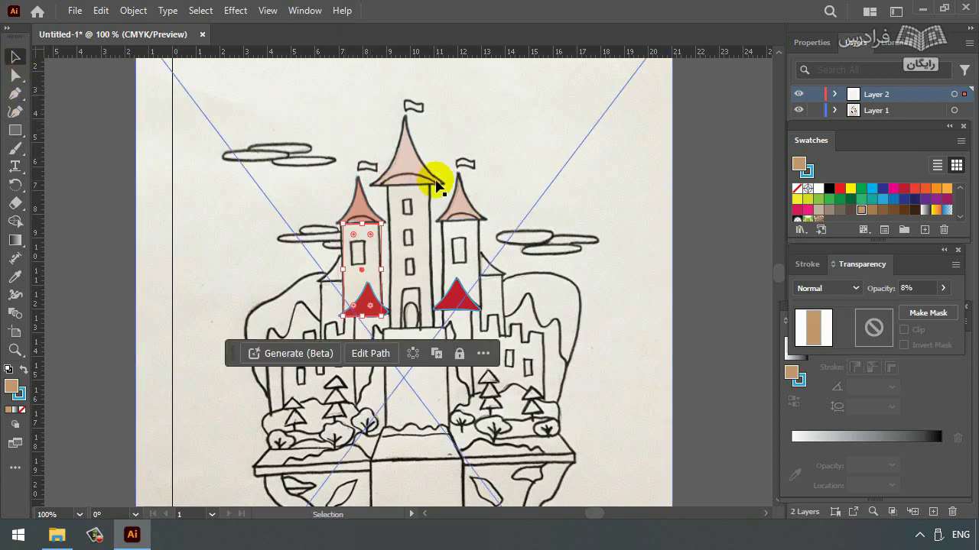
{"action": "left_click", "coordinate": [404, 164]}
{"action": "left_click", "coordinate": [943, 289]}
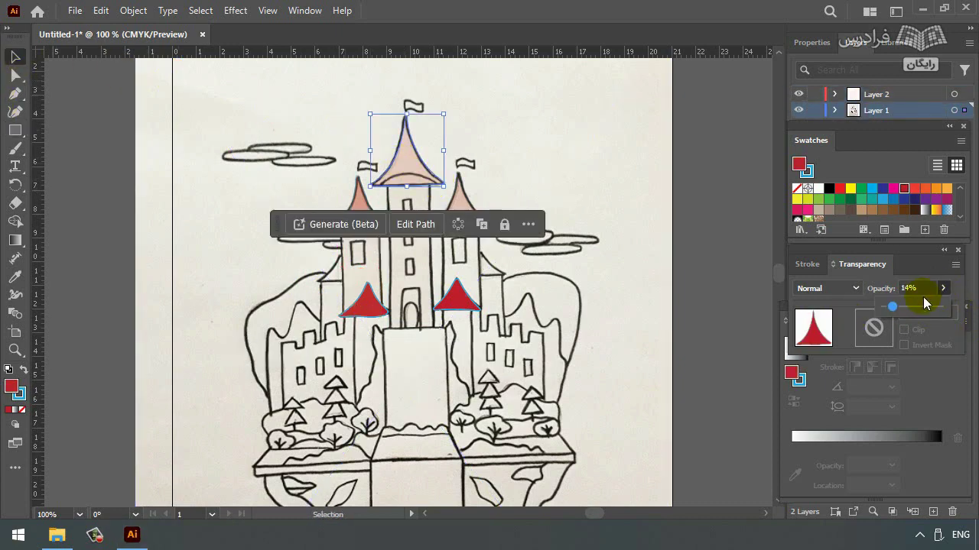
{"action": "left_click_drag", "start_coordinate": [898, 310], "coordinate": [968, 306]}
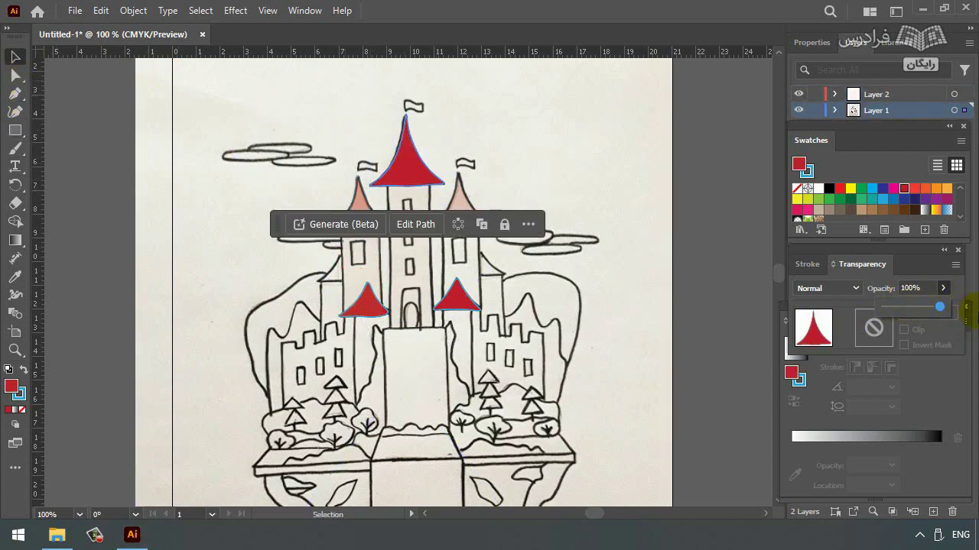
{"action": "left_click", "coordinate": [459, 195]}
{"action": "left_click", "coordinate": [943, 288]}
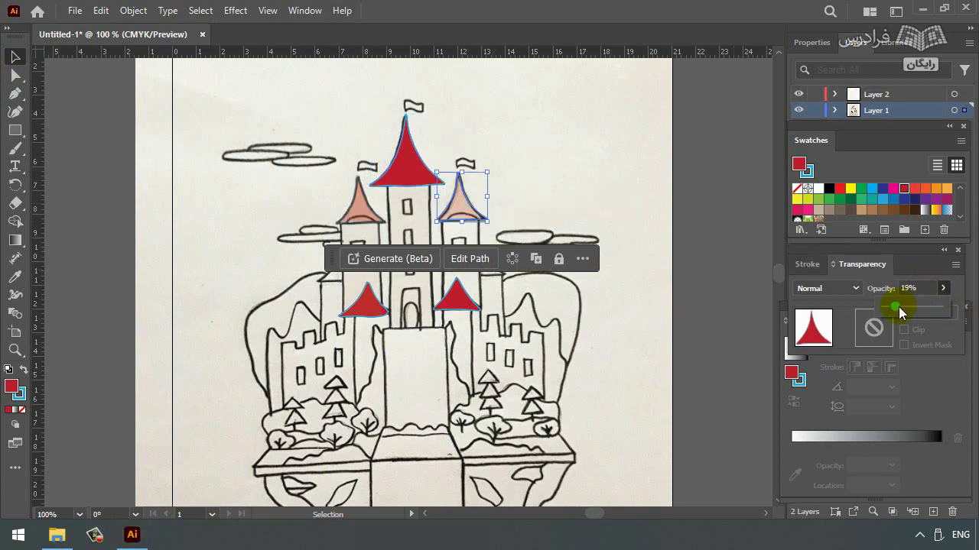
{"action": "left_click_drag", "start_coordinate": [887, 307], "coordinate": [968, 313]}
{"action": "left_click", "coordinate": [357, 196]}
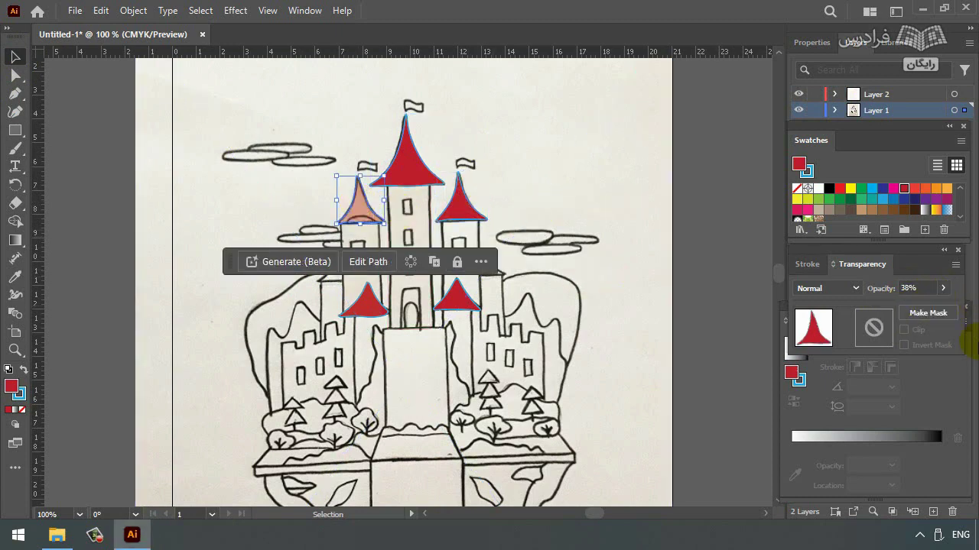
{"action": "left_click", "coordinate": [941, 289]}
{"action": "left_click_drag", "start_coordinate": [907, 308], "coordinate": [955, 317]}
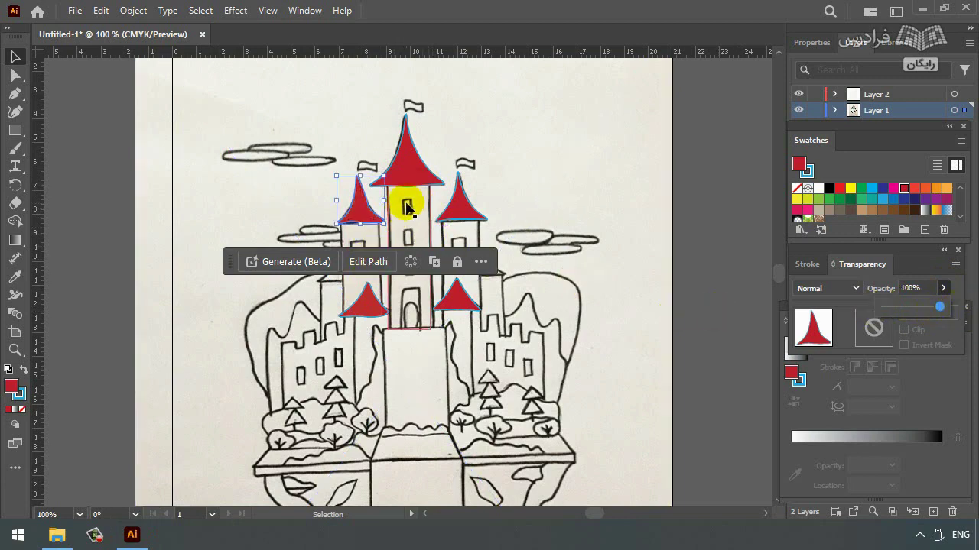
Draw a light brown rectangle over the right tower's body and lower its opacity to 13%.
{"action": "left_click", "coordinate": [354, 302]}
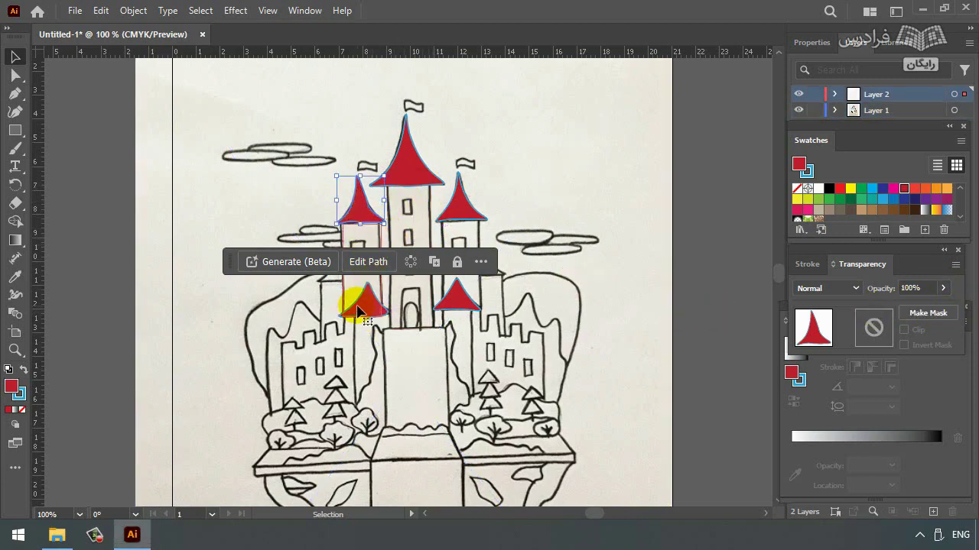
{"action": "left_click", "coordinate": [16, 134]}
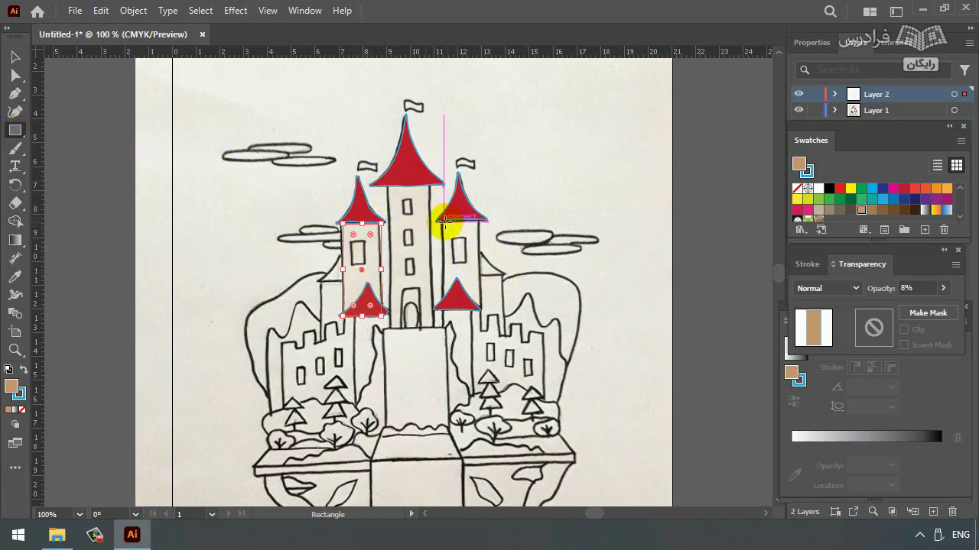
{"action": "left_click_drag", "start_coordinate": [441, 220], "coordinate": [480, 310]}
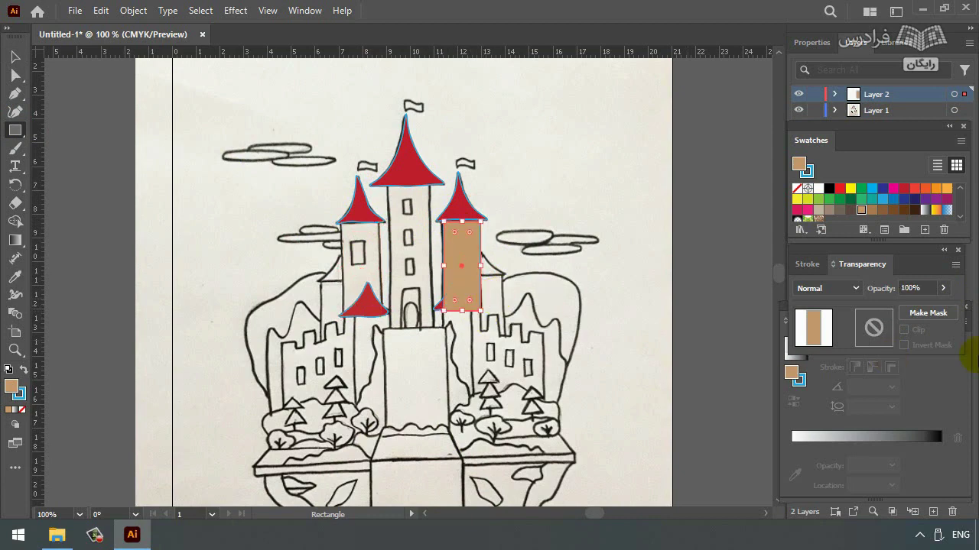
{"action": "left_click", "coordinate": [943, 289]}
{"action": "left_click_drag", "start_coordinate": [941, 309], "coordinate": [892, 312]}
{"action": "left_click", "coordinate": [16, 55]}
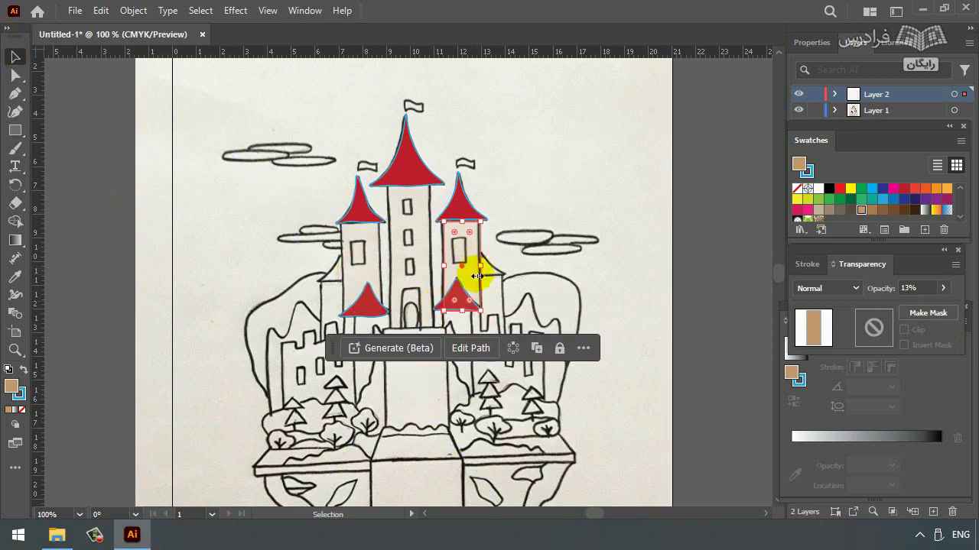
{"action": "key", "text": "Right"}
{"action": "key", "text": "Right"}
{"action": "key", "text": "Right"}
{"action": "key", "text": "Right"}
{"action": "key", "text": "Right"}
{"action": "key", "text": "Right"}
{"action": "key", "text": "Right"}
{"action": "key", "text": "Right"}
{"action": "key", "text": "Right"}
{"action": "key", "text": "Right"}
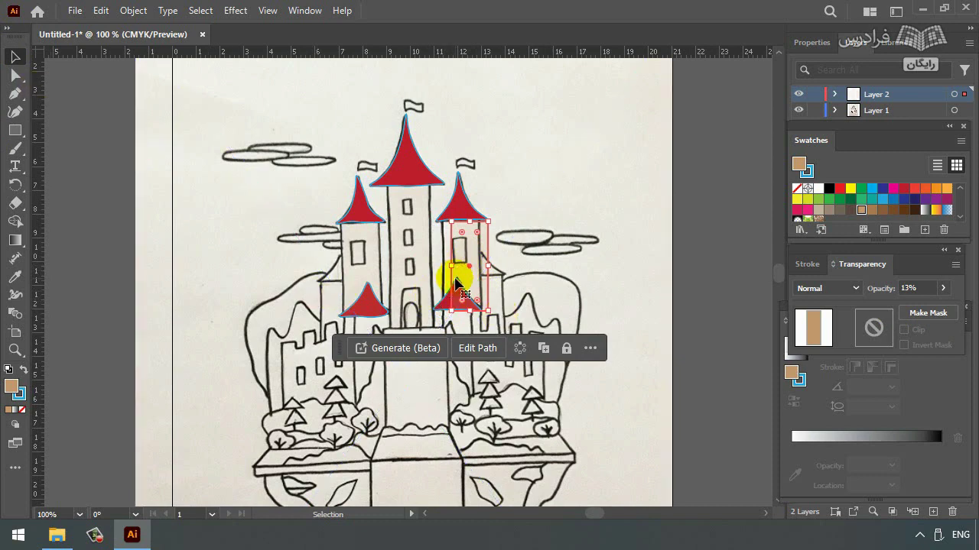
{"action": "key", "text": "Left"}
{"action": "key", "text": "Left"}
{"action": "key", "text": "Left"}
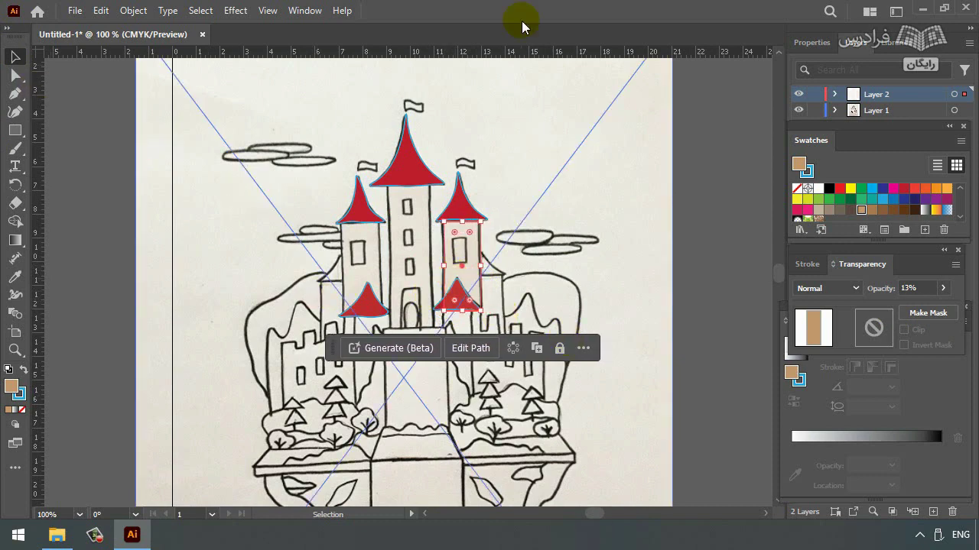
Draw three rectangles over the central tower's upper, middle and lower windows.
{"action": "left_click", "coordinate": [61, 138]}
{"action": "left_click", "coordinate": [15, 130]}
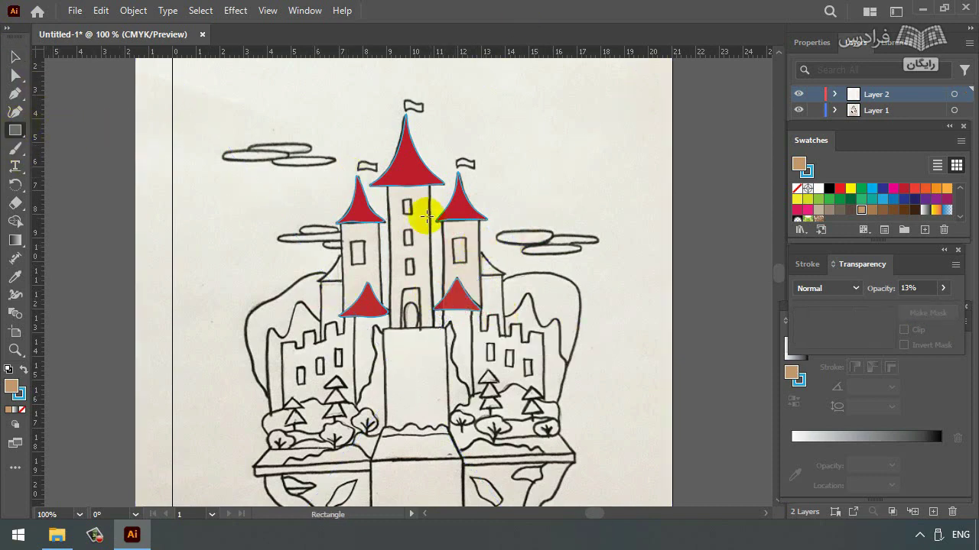
{"action": "mouse_move", "coordinate": [400, 197]}
{"action": "left_mouse_down"}
{"action": "mouse_move", "coordinate": [418, 222]}
{"action": "mouse_move", "coordinate": [406, 269]}
{"action": "mouse_move", "coordinate": [416, 283]}
{"action": "left_mouse_up"}
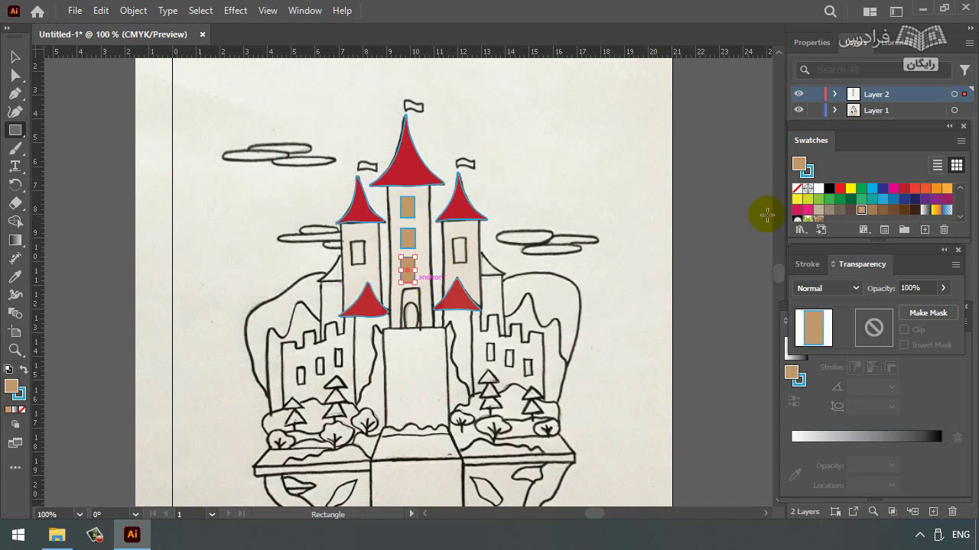
Fill the three window rectangles of the central tower with white.
{"action": "left_click", "coordinate": [818, 190]}
{"action": "left_click", "coordinate": [16, 58]}
{"action": "left_click", "coordinate": [407, 237]}
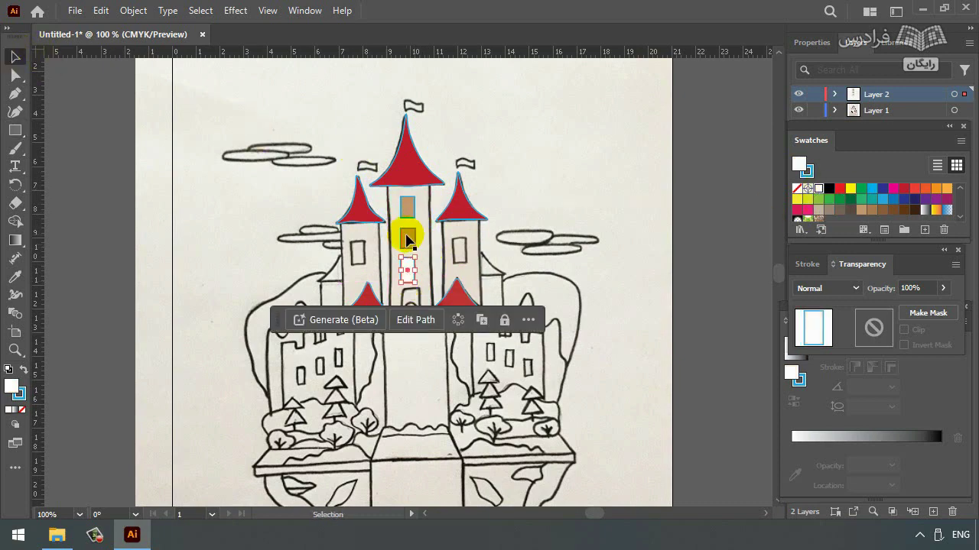
{"action": "left_click", "coordinate": [818, 189]}
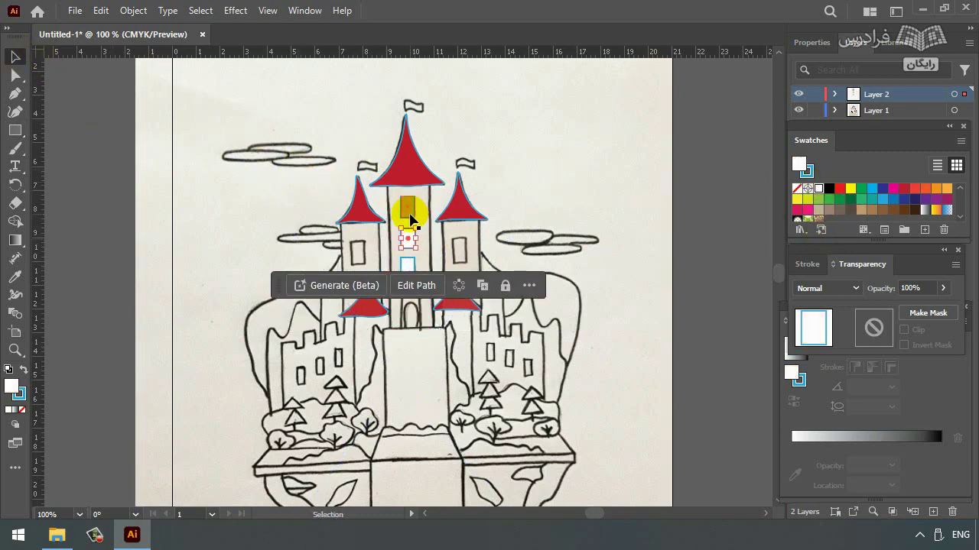
{"action": "left_click", "coordinate": [408, 208]}
{"action": "left_click", "coordinate": [818, 189]}
Set the central tower body's opacity to 100%.
{"action": "left_click", "coordinate": [427, 230]}
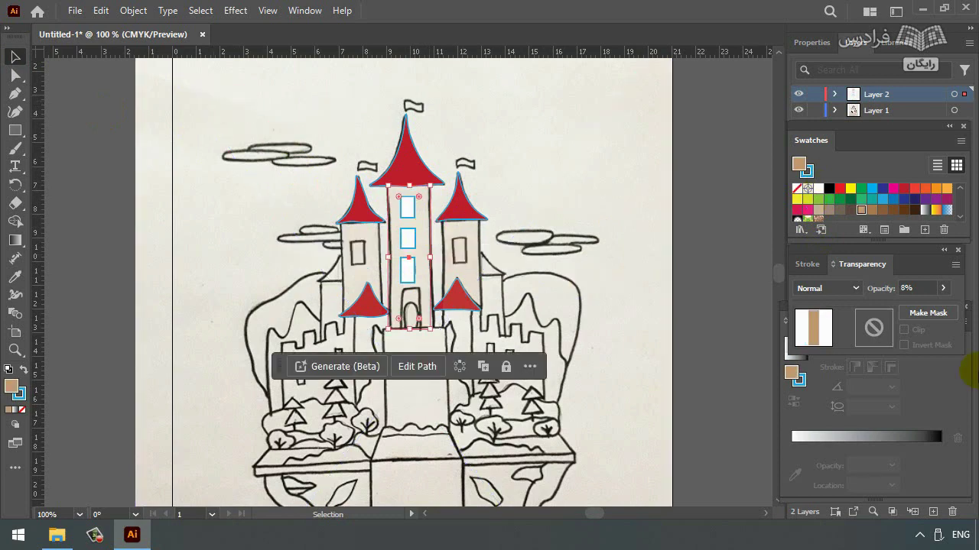
{"action": "left_click", "coordinate": [943, 288]}
{"action": "mouse_move", "coordinate": [947, 307]}
{"action": "left_mouse_down"}
{"action": "mouse_move", "coordinate": [883, 298]}
{"action": "mouse_move", "coordinate": [946, 312]}
{"action": "left_mouse_up"}
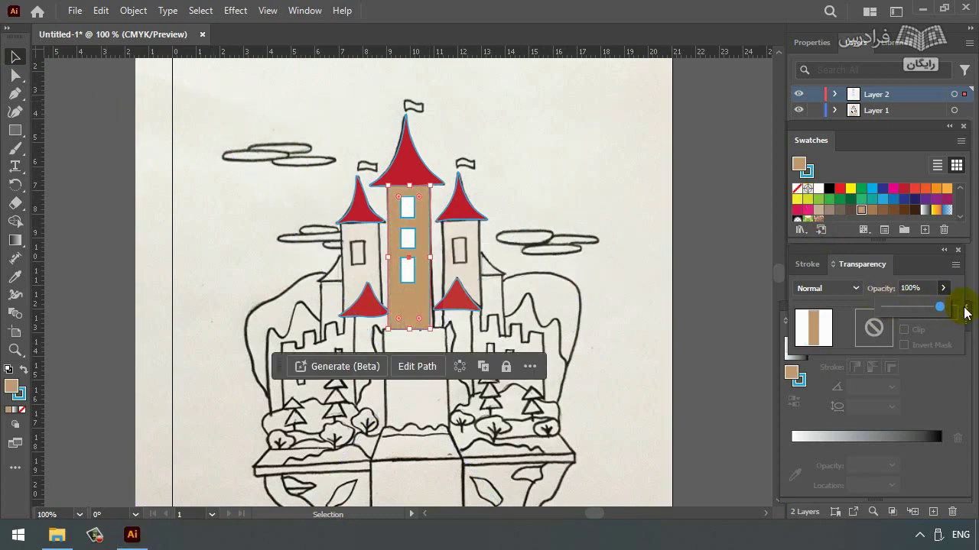
Remove the blue stroke from the three white windows of the central tower.
{"action": "left_click", "coordinate": [16, 393]}
{"action": "left_click", "coordinate": [406, 211]}
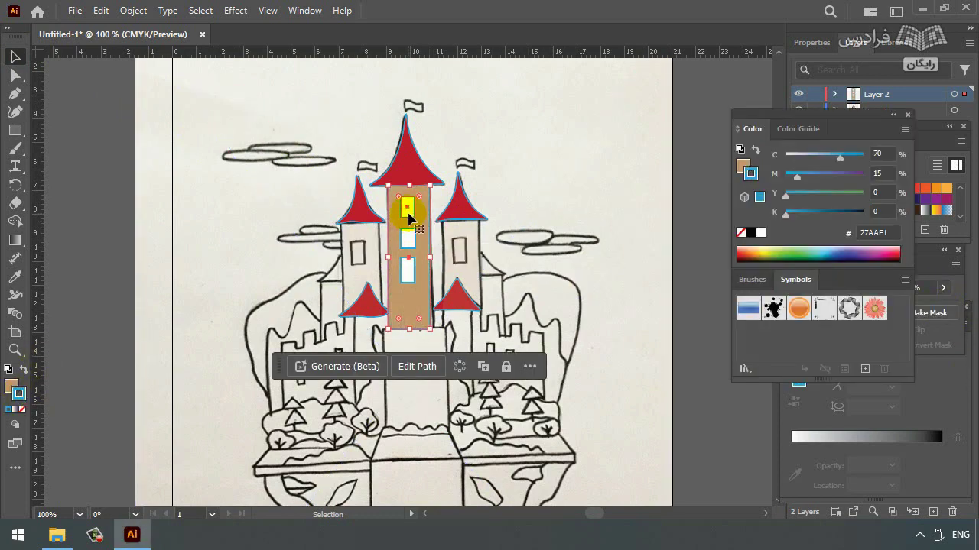
{"action": "left_click", "coordinate": [907, 115]}
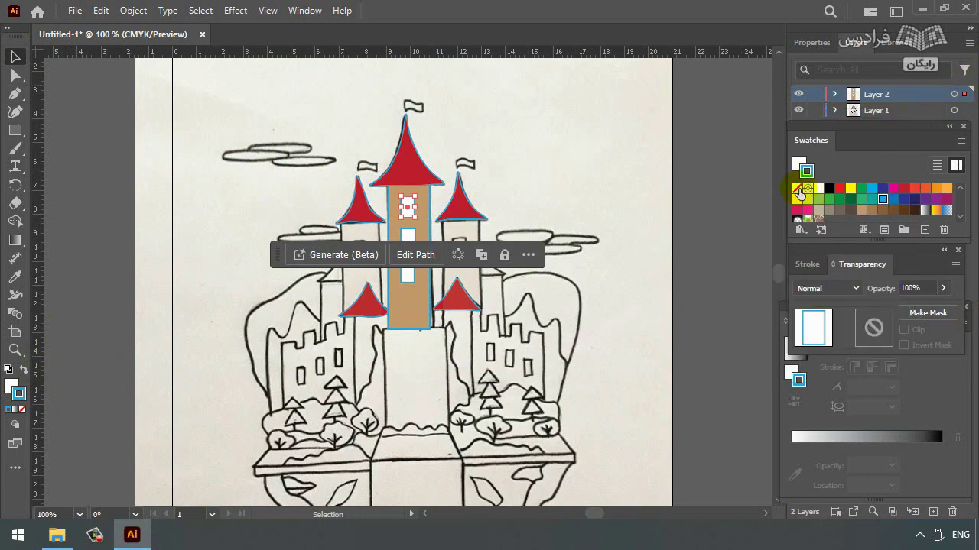
{"action": "left_click", "coordinate": [797, 188]}
{"action": "left_click", "coordinate": [407, 237]}
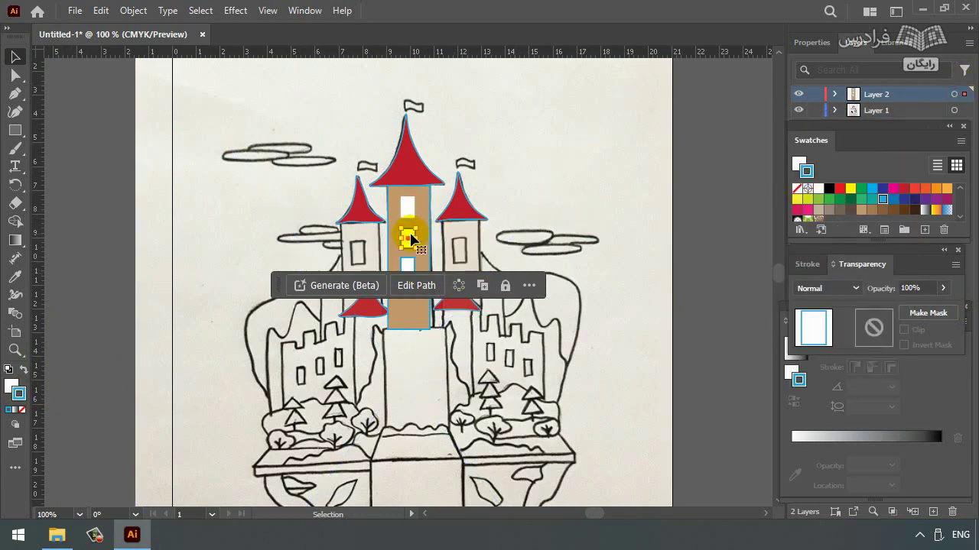
{"action": "left_click", "coordinate": [797, 188]}
{"action": "left_click_drag", "start_coordinate": [408, 265], "coordinate": [409, 269]}
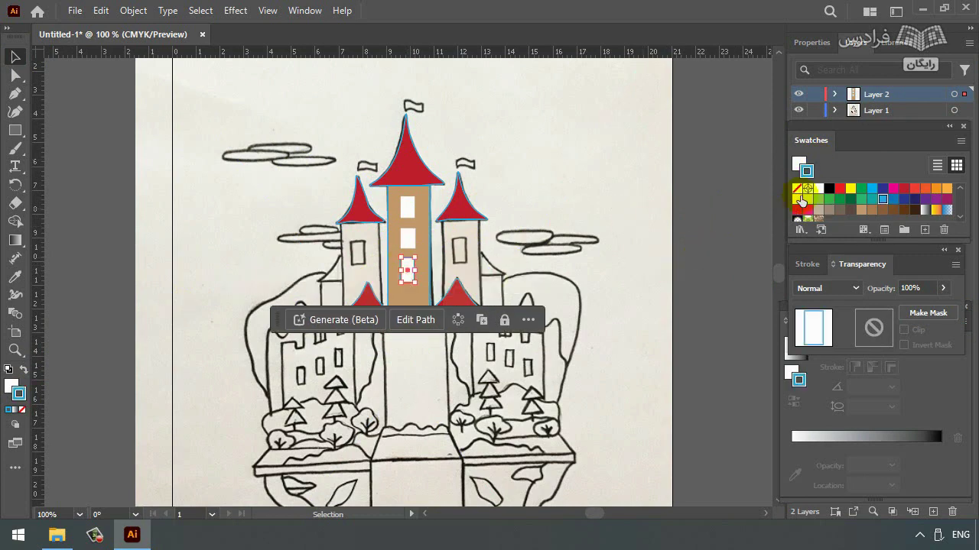
{"action": "left_click", "coordinate": [798, 190]}
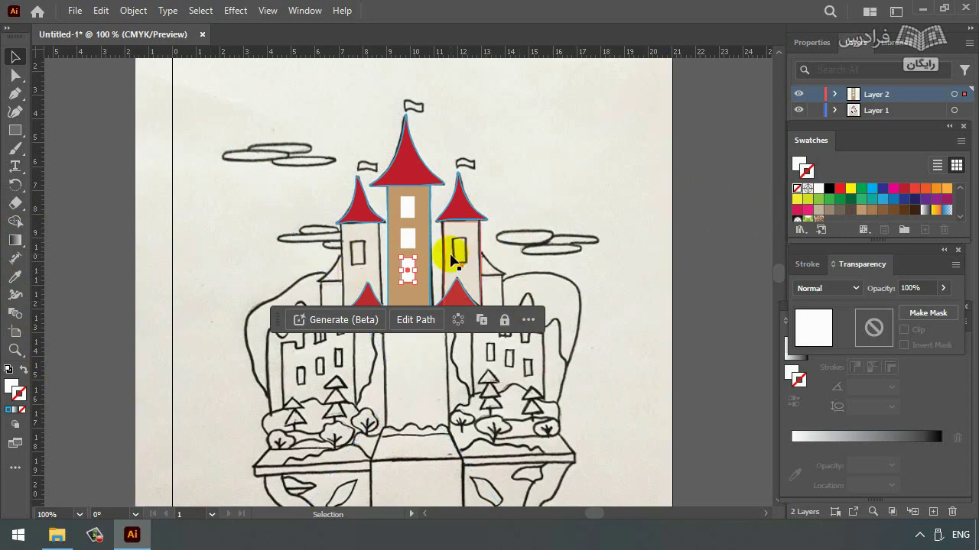
Draw a white rectangle without a stroke over the left tower's window.
{"action": "left_click", "coordinate": [16, 130]}
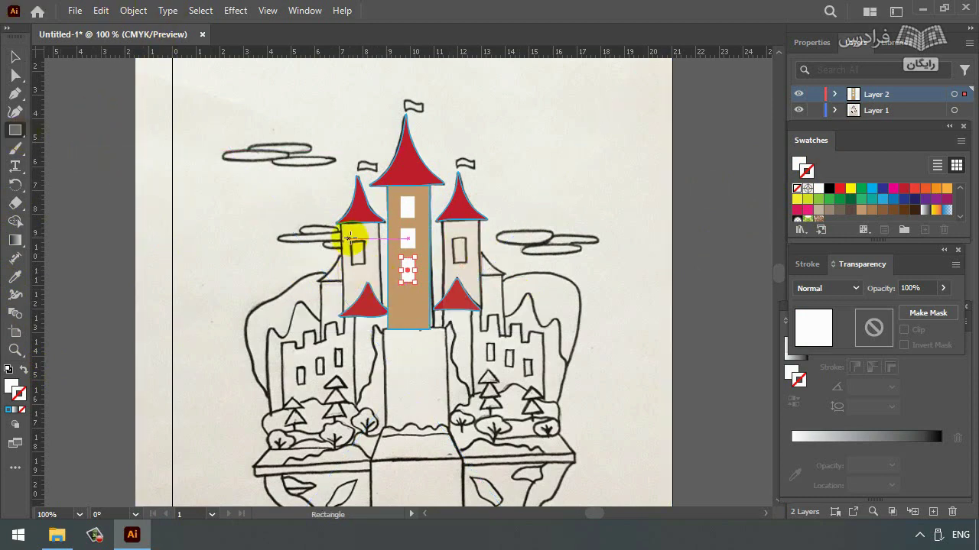
{"action": "mouse_move", "coordinate": [352, 243]}
{"action": "left_mouse_down"}
{"action": "mouse_move", "coordinate": [366, 245]}
{"action": "mouse_move", "coordinate": [365, 266]}
{"action": "left_mouse_up"}
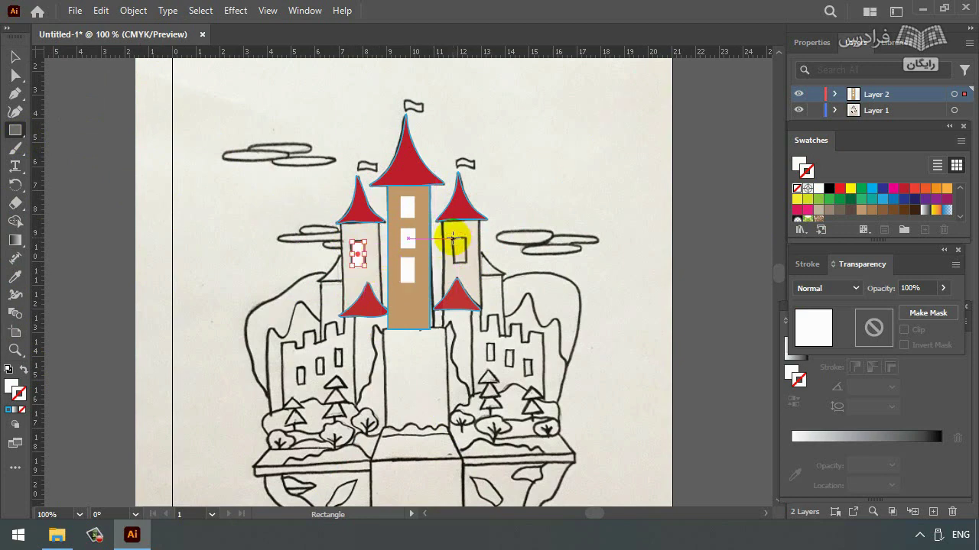
Draw a white rectangle without a stroke over the right tower's window.
{"action": "left_click_drag", "start_coordinate": [452, 238], "coordinate": [468, 267]}
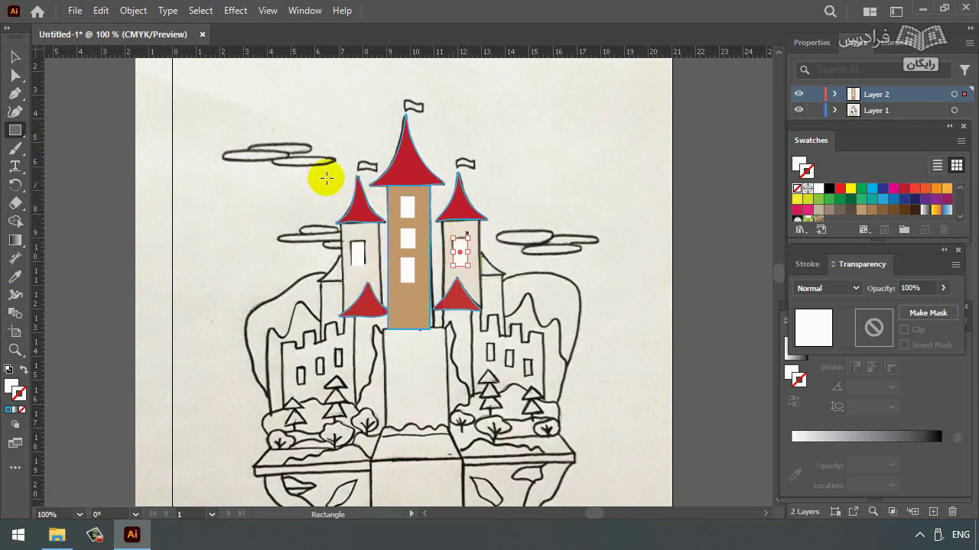
{"action": "left_click", "coordinate": [14, 58]}
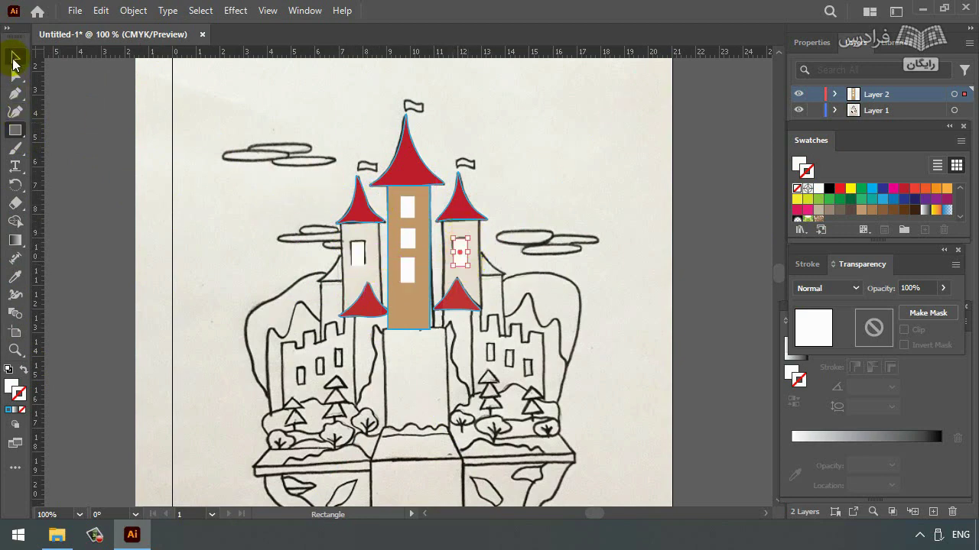
{"action": "left_click", "coordinate": [727, 212]}
Set the left tower body's opacity to 100% and send it to the back.
{"action": "left_click", "coordinate": [375, 234]}
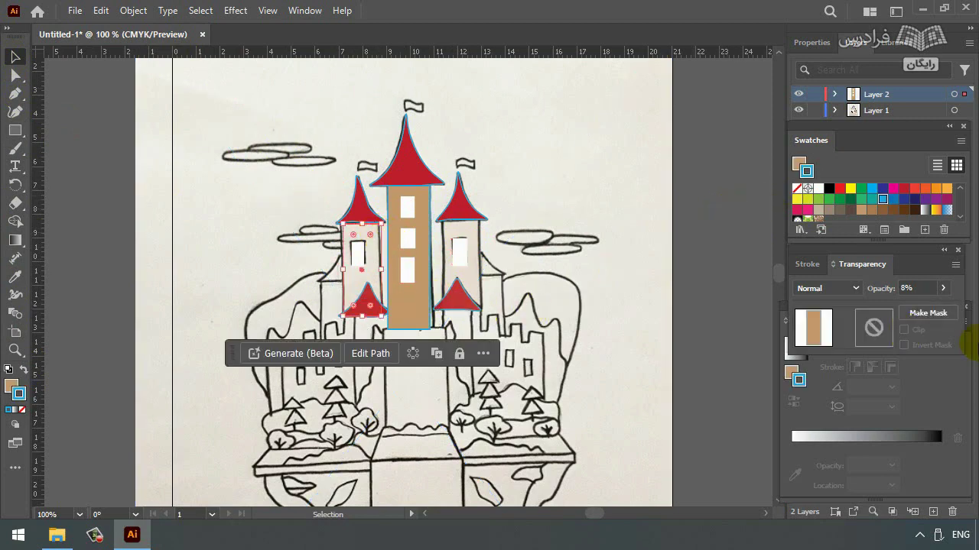
{"action": "left_click", "coordinate": [943, 289]}
{"action": "left_click_drag", "start_coordinate": [891, 306], "coordinate": [957, 318]}
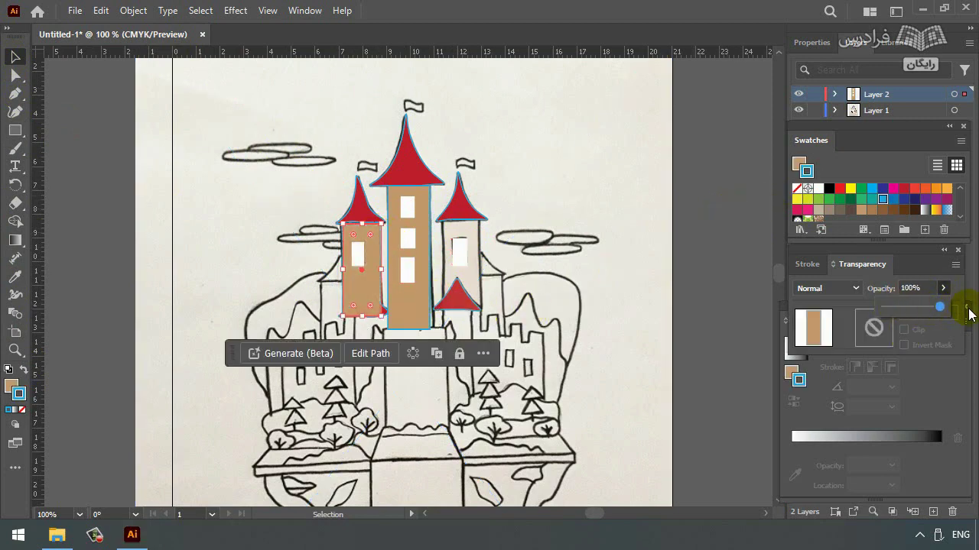
{"action": "right_click", "coordinate": [367, 298]}
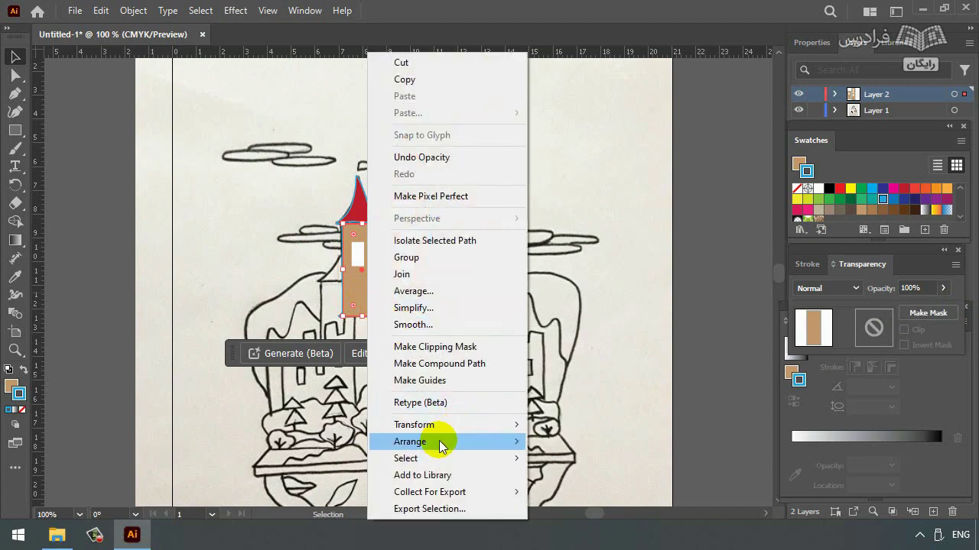
{"action": "mouse_move", "coordinate": [441, 445]}
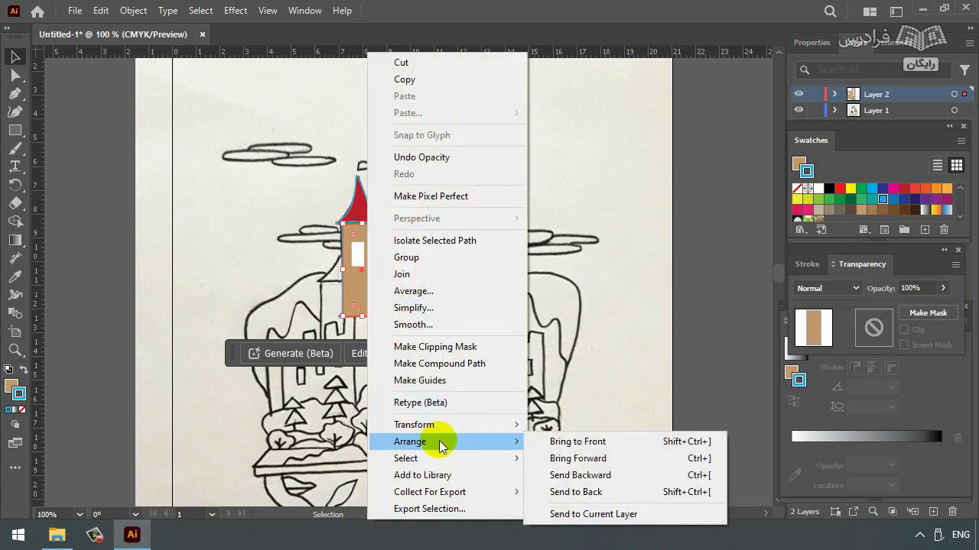
{"action": "left_click", "coordinate": [570, 491]}
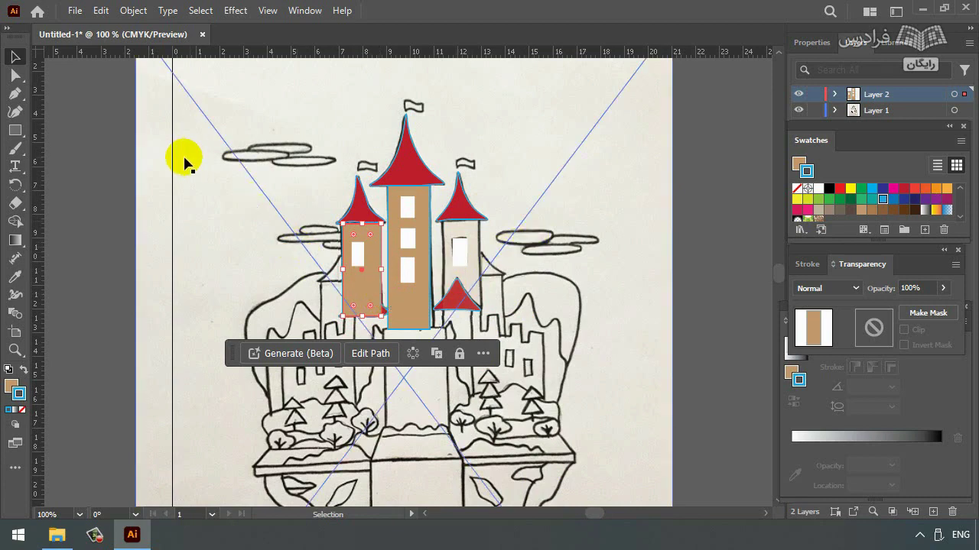
Add a new layer and trace the small side roof beside the right tower with the Curvature tool.
{"action": "left_click", "coordinate": [16, 111]}
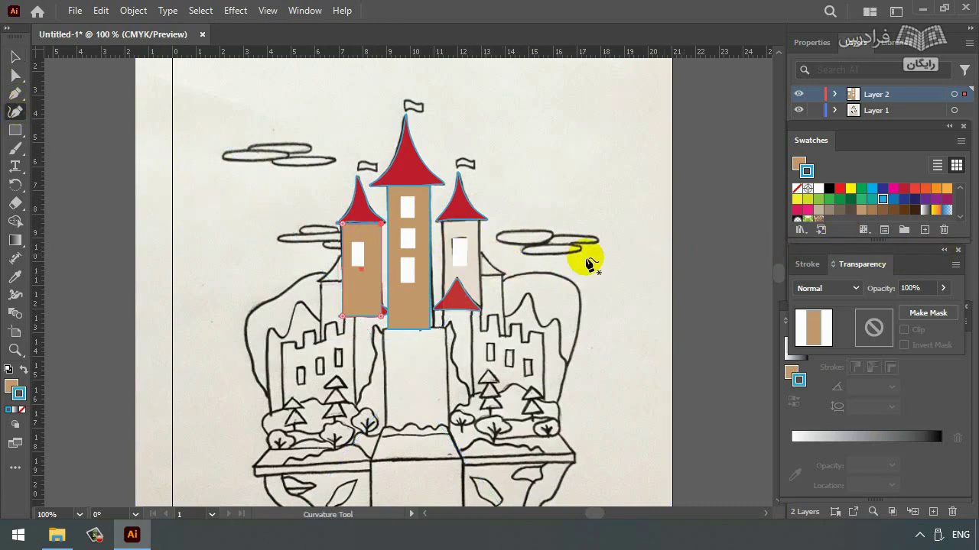
{"action": "key", "text": "ctrl"}
{"action": "left_click", "coordinate": [933, 512]}
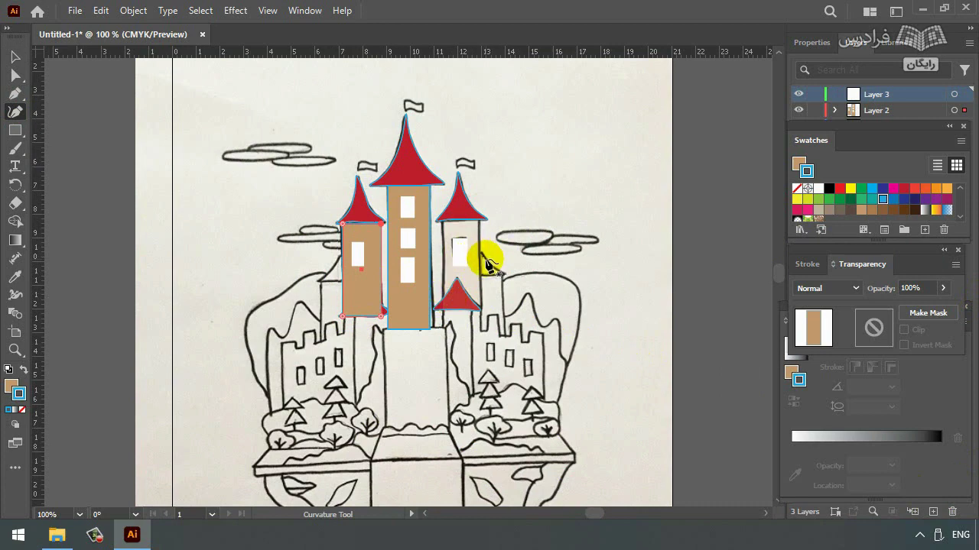
{"action": "left_click", "coordinate": [483, 255]}
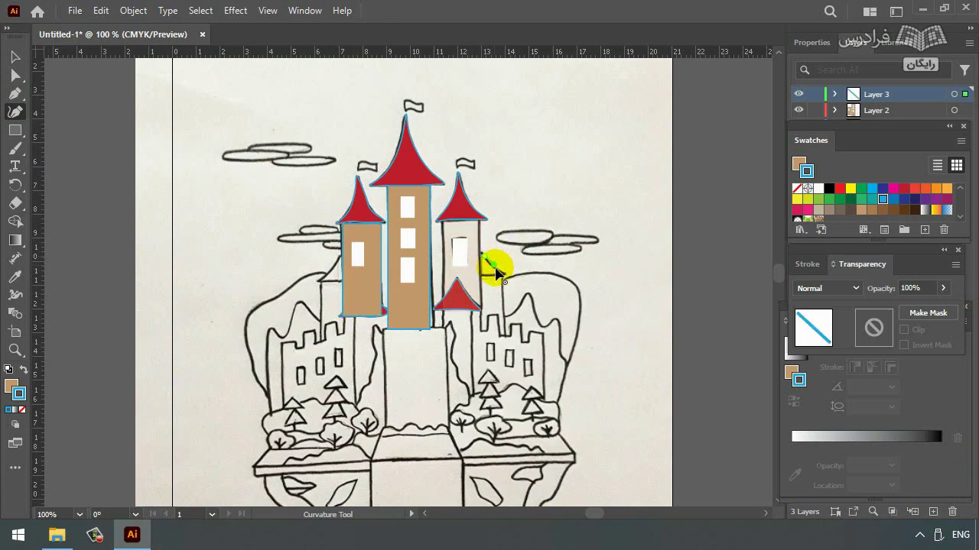
{"action": "left_click", "coordinate": [510, 276]}
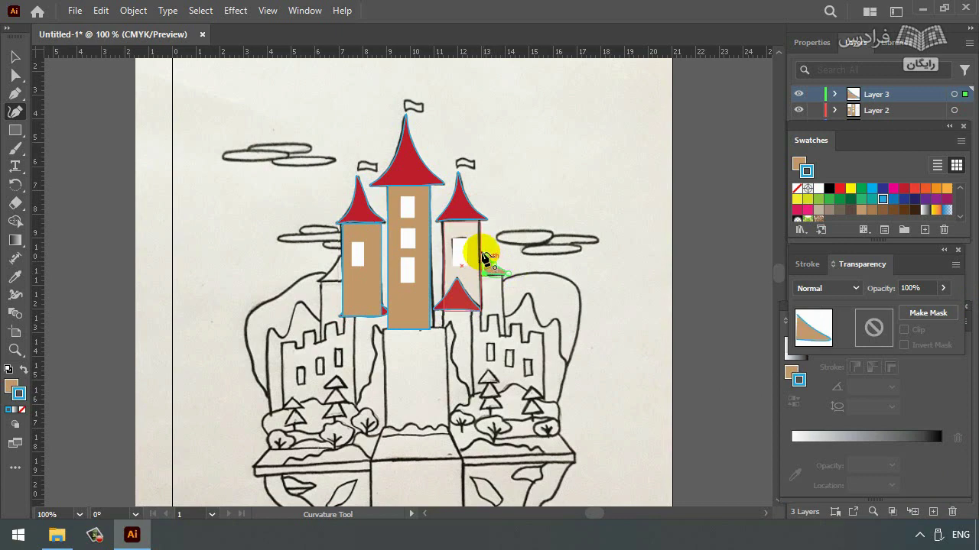
Give the small side roof beside the right tower a dark red stroke and a matching dark red fill.
{"action": "left_click", "coordinate": [904, 188]}
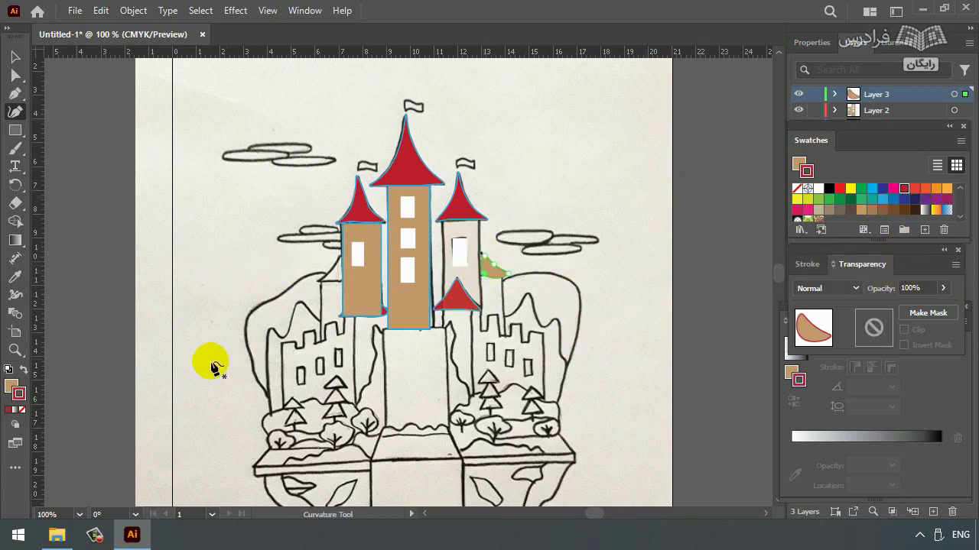
{"action": "left_click", "coordinate": [12, 386]}
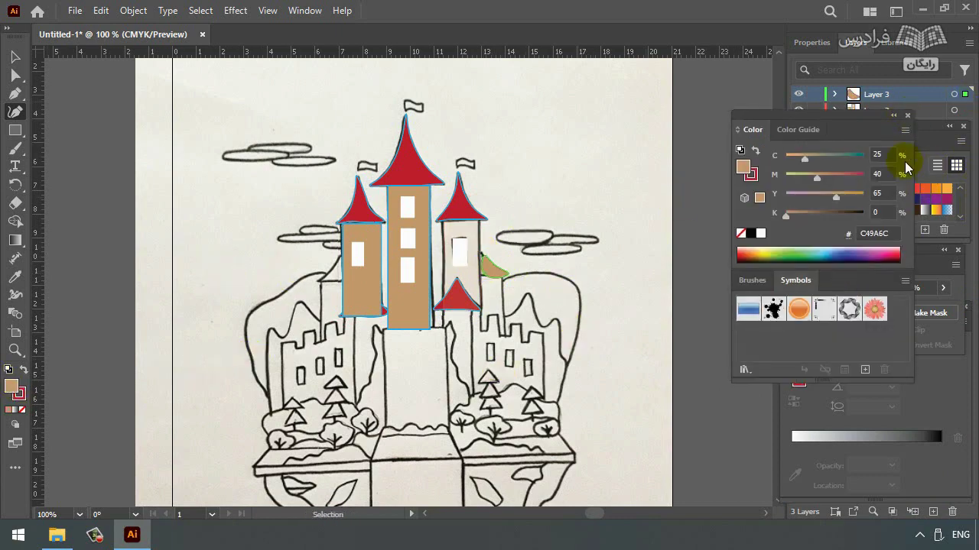
{"action": "left_click", "coordinate": [907, 115]}
{"action": "left_click", "coordinate": [904, 191]}
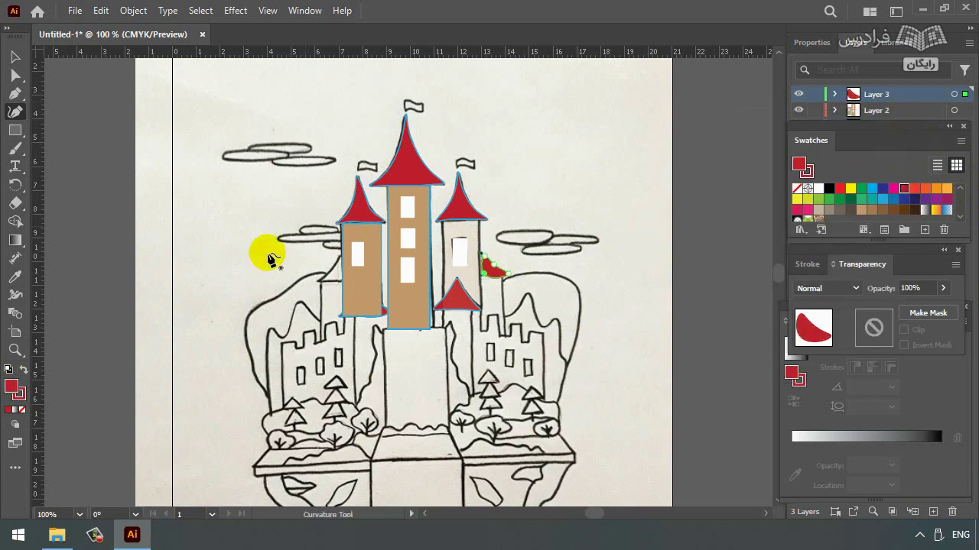
Trace the small side roof beside the left tower as a red shape with the Curvature tool.
{"action": "left_click", "coordinate": [339, 262]}
{"action": "left_click", "coordinate": [328, 282]}
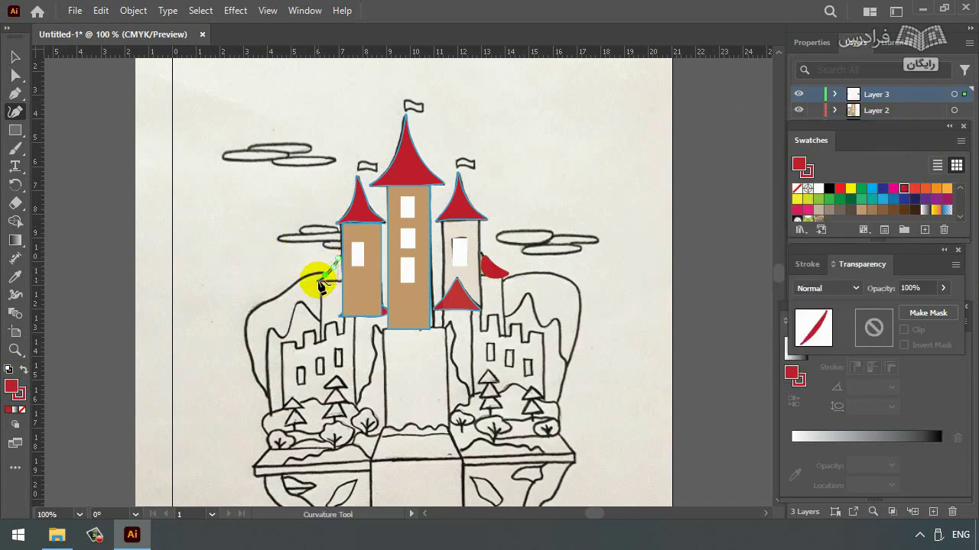
{"action": "left_click", "coordinate": [321, 286]}
{"action": "left_click", "coordinate": [331, 267]}
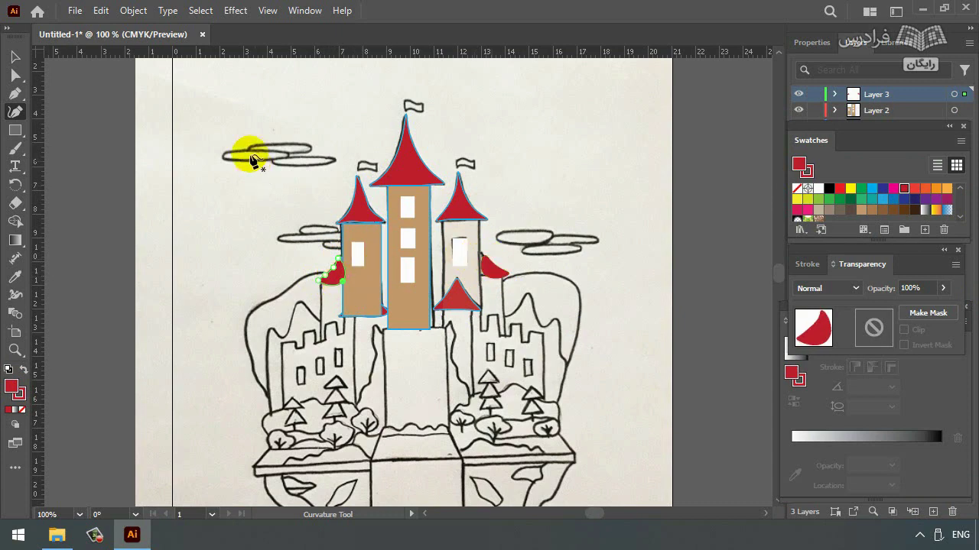
Widen the small red side roof on the right so that it meets the right tower's wall.
{"action": "left_click", "coordinate": [17, 56]}
{"action": "left_click", "coordinate": [493, 268]}
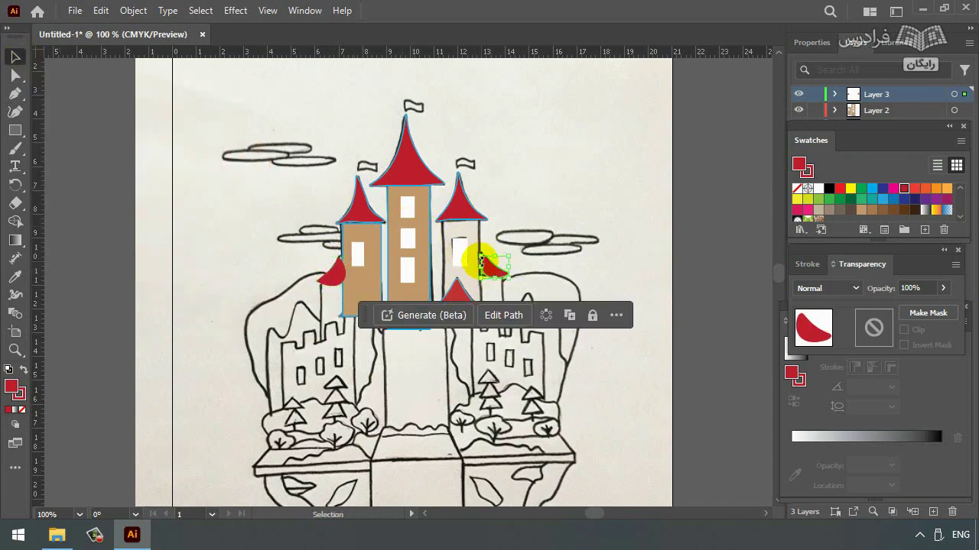
{"action": "left_click_drag", "start_coordinate": [488, 259], "coordinate": [495, 256]}
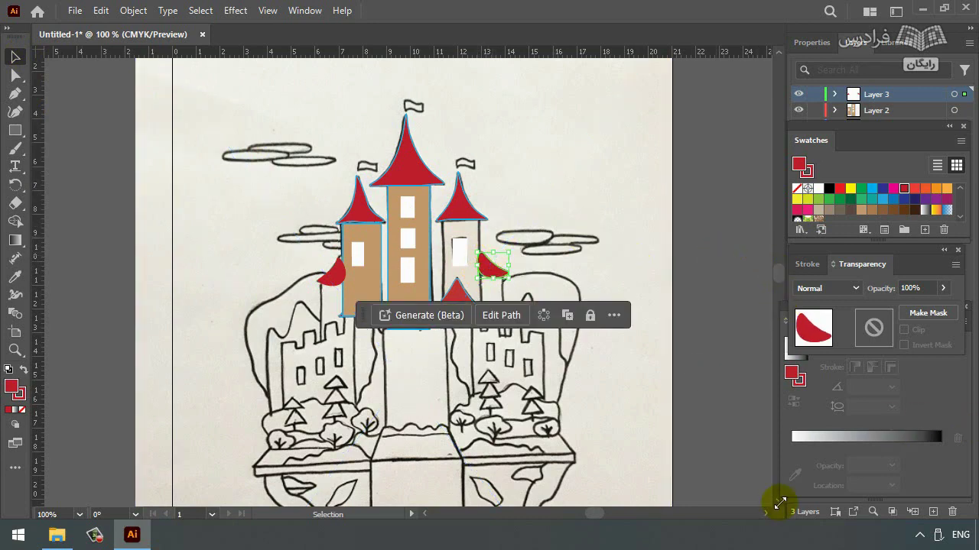
Draw a rectangle under the left side roof, fill it with light brown and set its opacity to 19%.
{"action": "scroll", "coordinate": [780, 274], "scroll_direction": "down", "scroll_amount": 5}
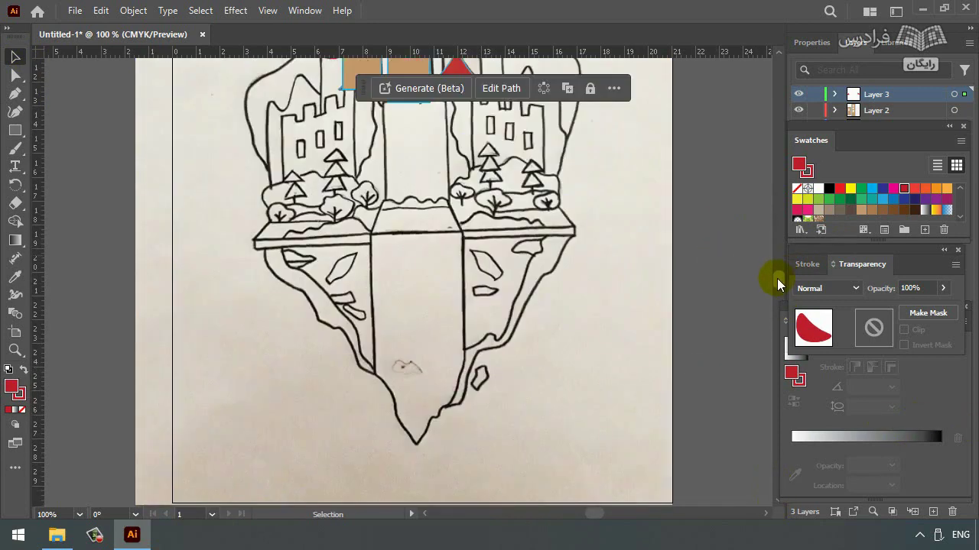
{"action": "scroll", "coordinate": [777, 278], "scroll_direction": "up", "scroll_amount": 3}
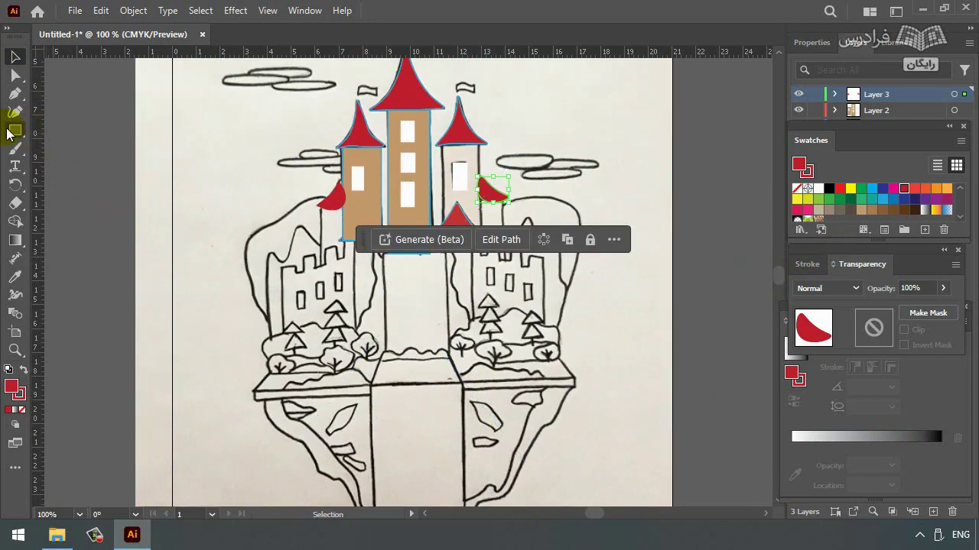
{"action": "left_click", "coordinate": [11, 132]}
{"action": "left_click_drag", "start_coordinate": [318, 209], "coordinate": [343, 261]}
{"action": "left_click", "coordinate": [862, 210]}
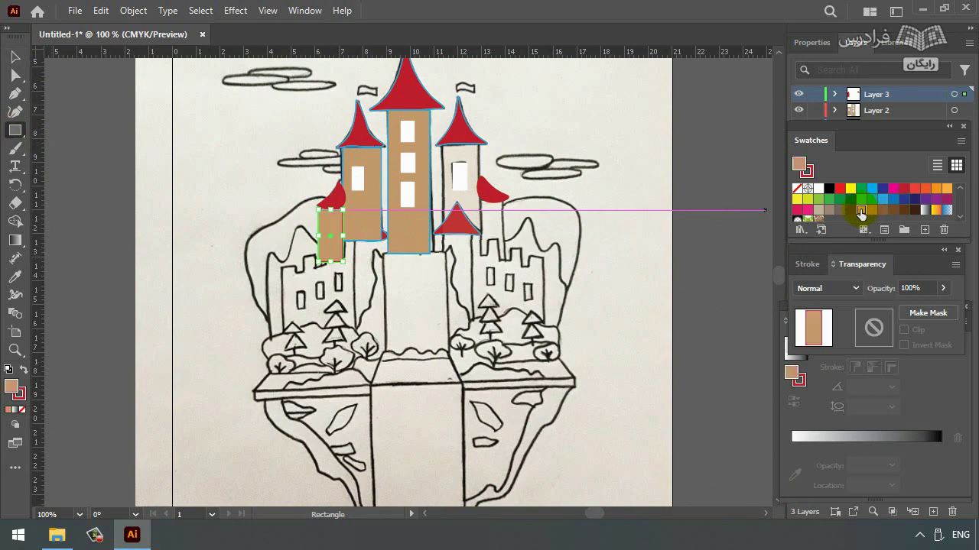
{"action": "left_click", "coordinate": [946, 289]}
{"action": "left_click_drag", "start_coordinate": [940, 307], "coordinate": [897, 313]}
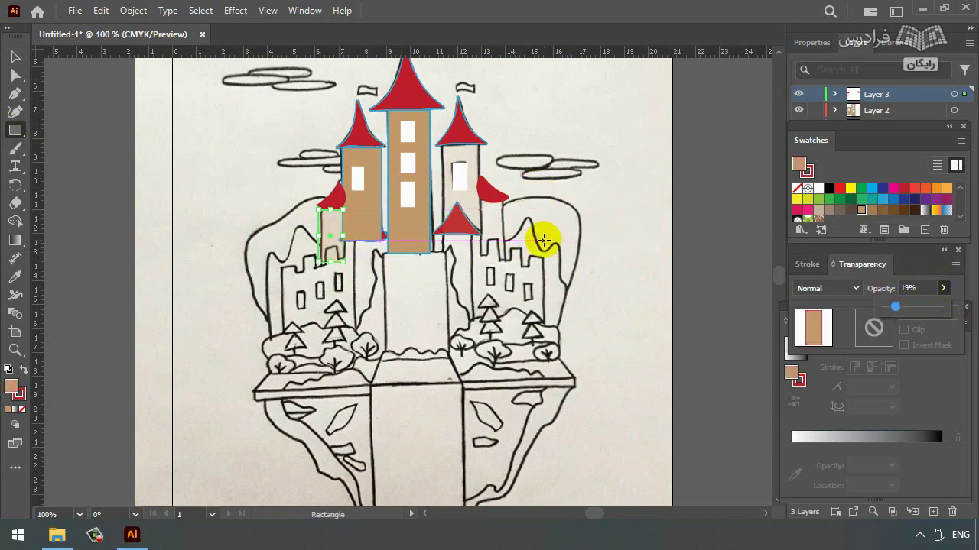
Draw a light brown rectangle under the right side roof and set its opacity to 26%.
{"action": "mouse_move", "coordinate": [480, 203]}
{"action": "left_mouse_down"}
{"action": "mouse_move", "coordinate": [498, 214]}
{"action": "mouse_move", "coordinate": [505, 261]}
{"action": "left_mouse_up"}
{"action": "left_click", "coordinate": [942, 289]}
{"action": "left_click_drag", "start_coordinate": [939, 308], "coordinate": [896, 311]}
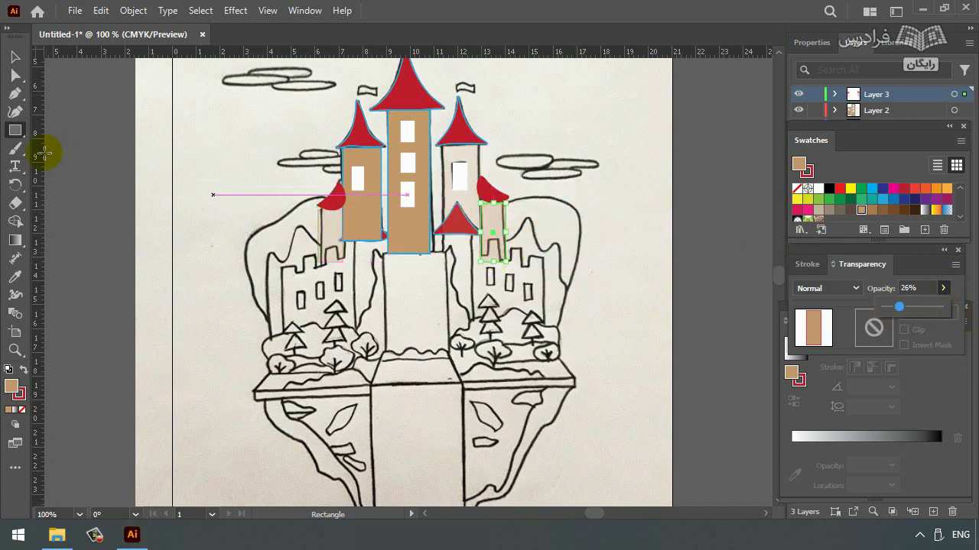
Trace the left and right battlement walls as light brown shapes with the Pen tool and lower their opacity to about 21%.
{"action": "left_click", "coordinate": [17, 95]}
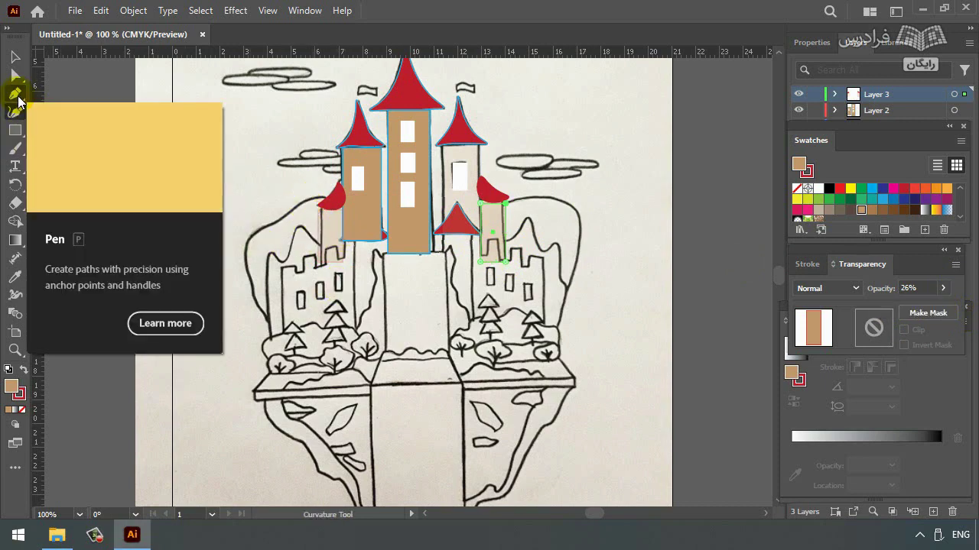
{"action": "left_click", "coordinate": [17, 93]}
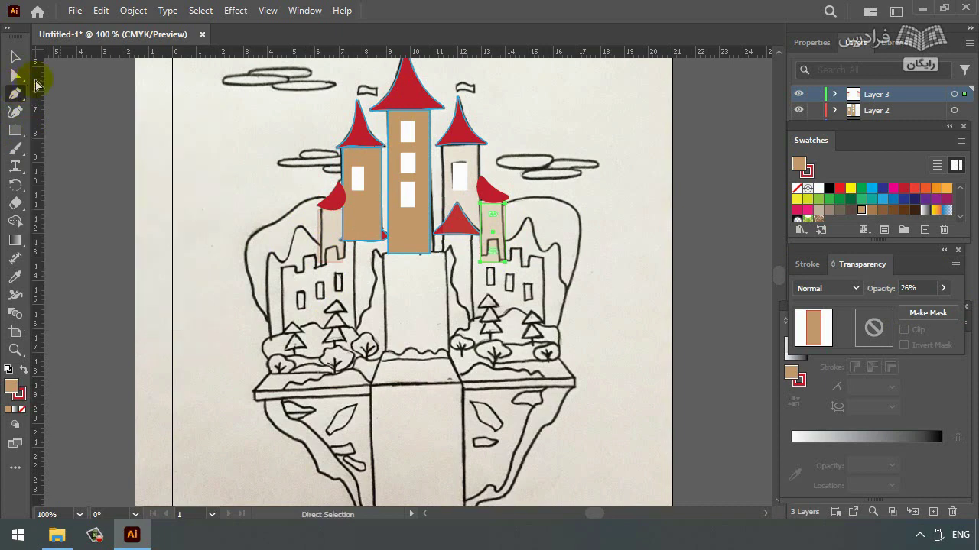
{"action": "left_click", "coordinate": [283, 332]}
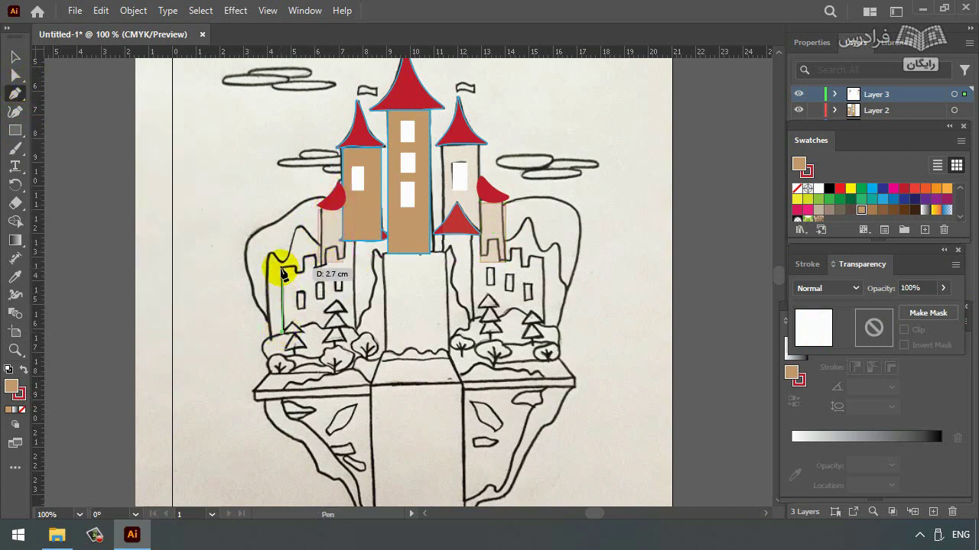
{"action": "left_click", "coordinate": [284, 269]}
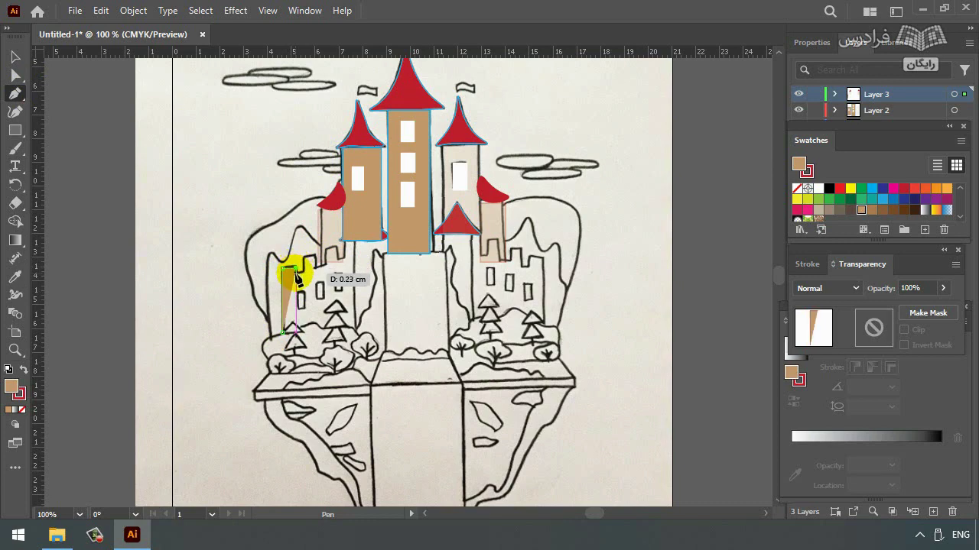
{"action": "left_click_drag", "start_coordinate": [295, 277], "coordinate": [287, 334]}
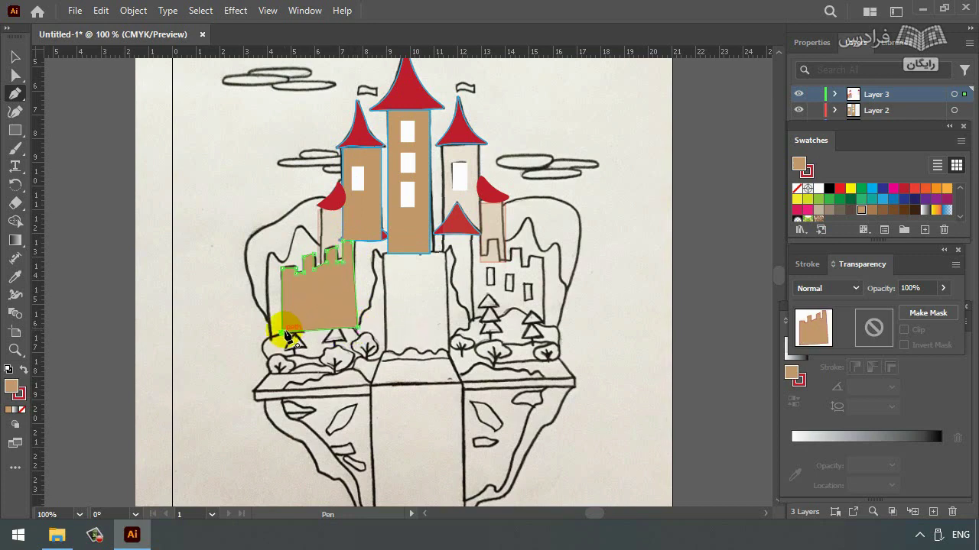
{"action": "left_click", "coordinate": [943, 288]}
{"action": "left_click_drag", "start_coordinate": [941, 307], "coordinate": [898, 316]}
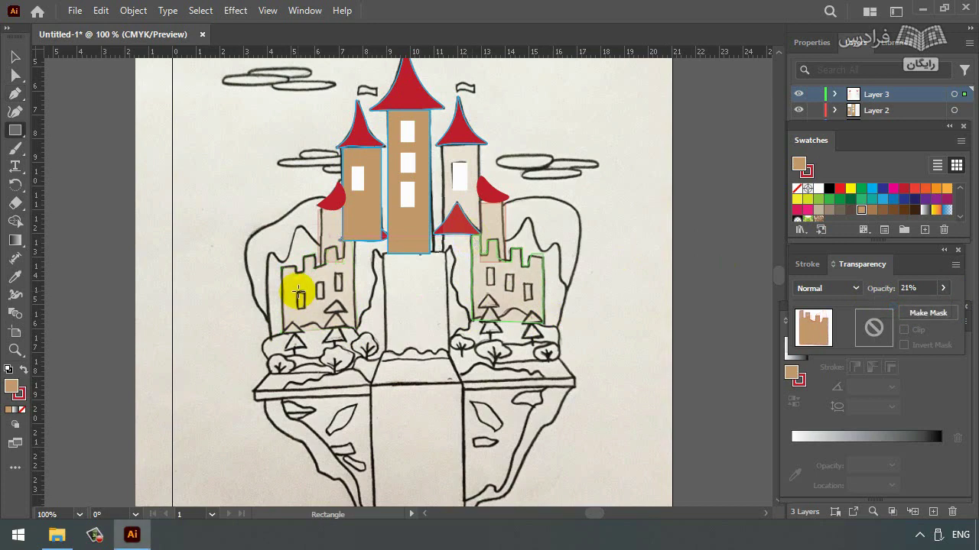
Draw white rectangles with a red stroke over the three windows of each battlement wall.
{"action": "left_click_drag", "start_coordinate": [298, 292], "coordinate": [308, 313]}
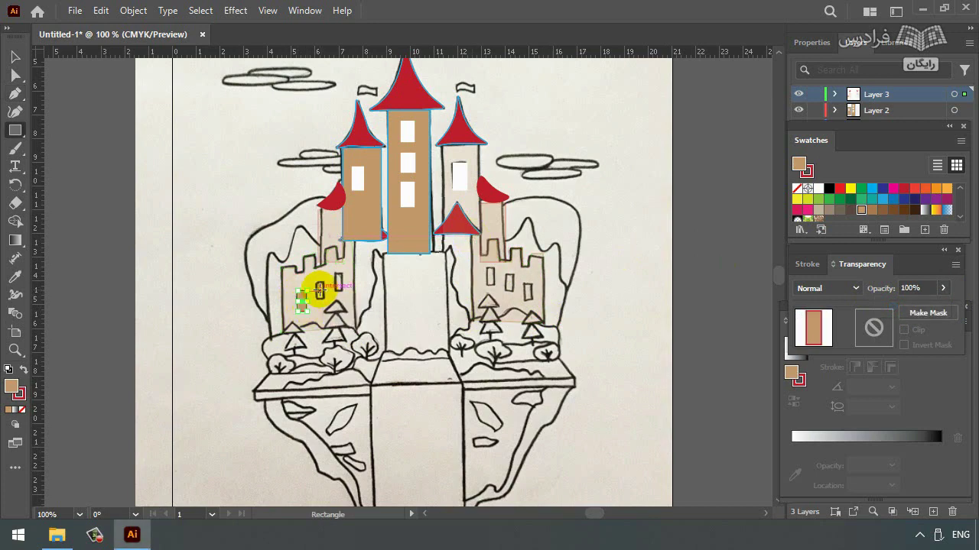
{"action": "left_click", "coordinate": [818, 188]}
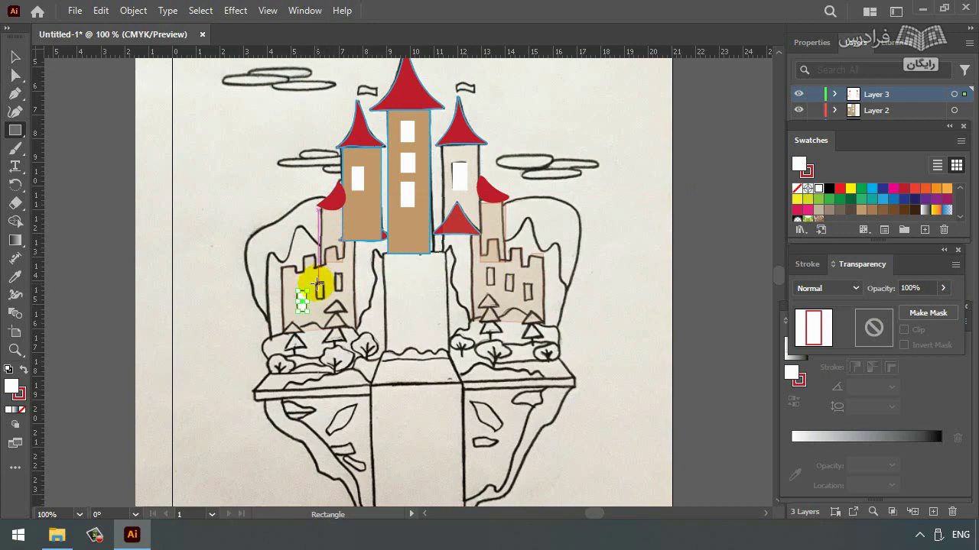
{"action": "mouse_move", "coordinate": [316, 281]}
{"action": "left_mouse_down"}
{"action": "mouse_move", "coordinate": [325, 302]}
{"action": "mouse_move", "coordinate": [340, 282]}
{"action": "mouse_move", "coordinate": [332, 283]}
{"action": "left_mouse_up"}
Trace the top triangle of the tall tree before the left wall with the Pen tool and fill it green.
{"action": "key", "text": "p"}
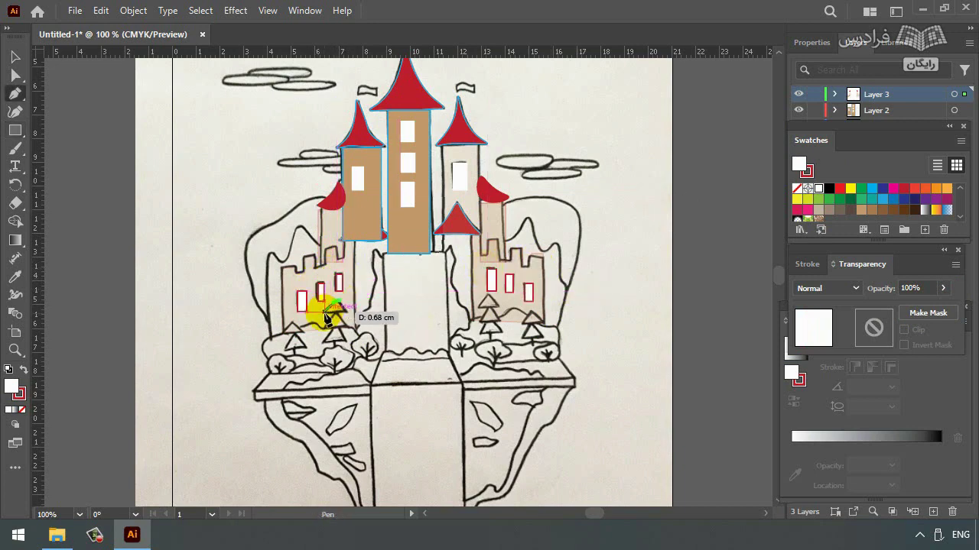
{"action": "left_click", "coordinate": [343, 313]}
{"action": "left_click", "coordinate": [335, 305]}
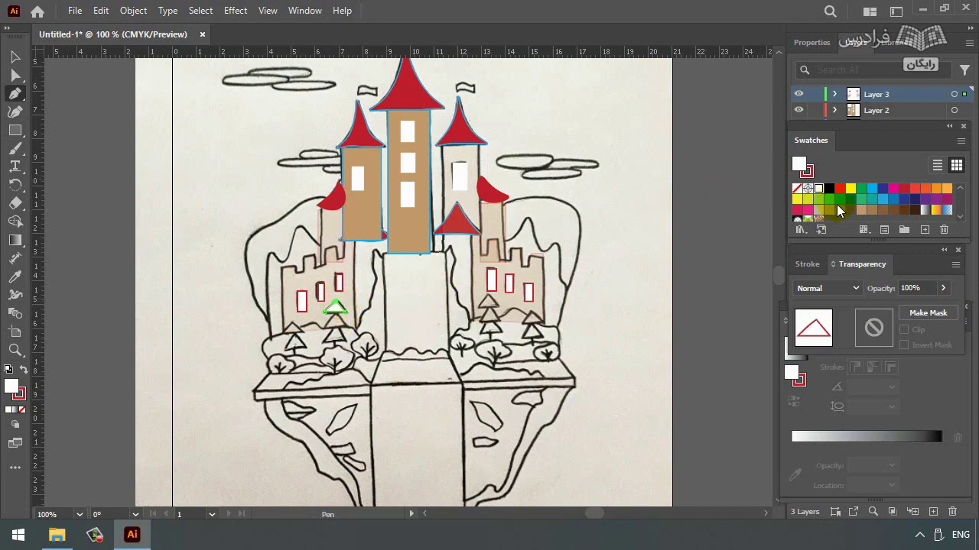
{"action": "left_click", "coordinate": [862, 191]}
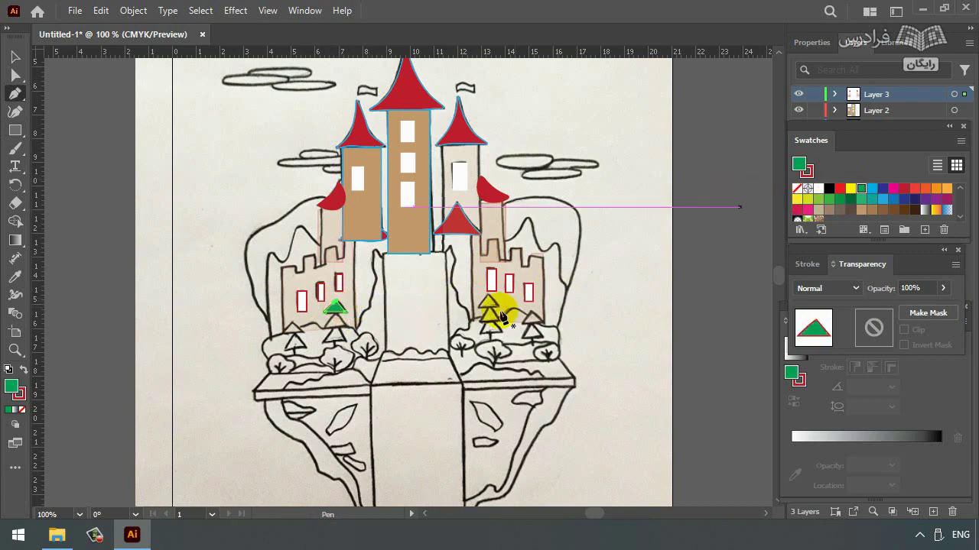
Trace the second triangle of the tall tree before the left wall as a green shape.
{"action": "left_click", "coordinate": [328, 330]}
{"action": "left_click", "coordinate": [345, 330]}
{"action": "left_click", "coordinate": [335, 313]}
{"action": "left_click", "coordinate": [327, 331]}
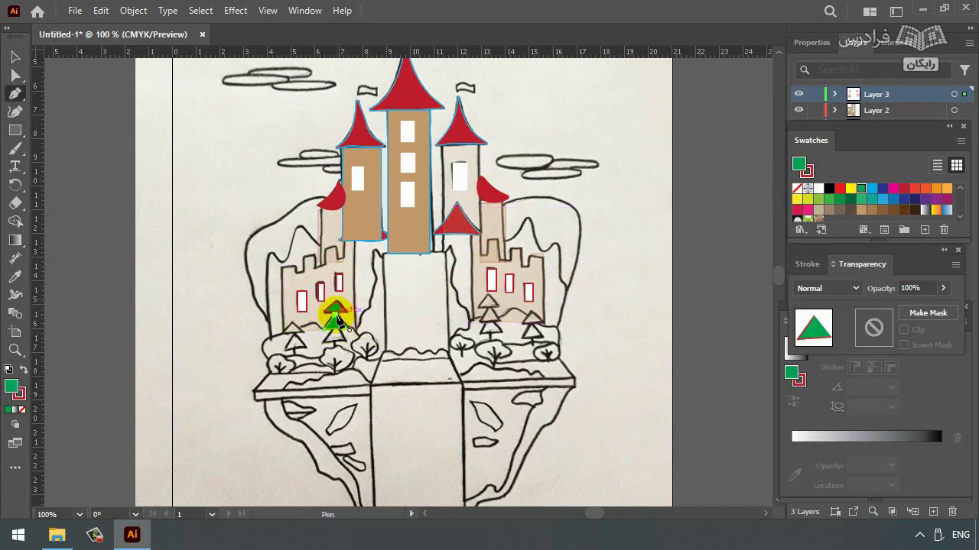
Remove the red stroke from both green triangles of the tall tree before the left wall.
{"action": "key", "text": "ctrl"}
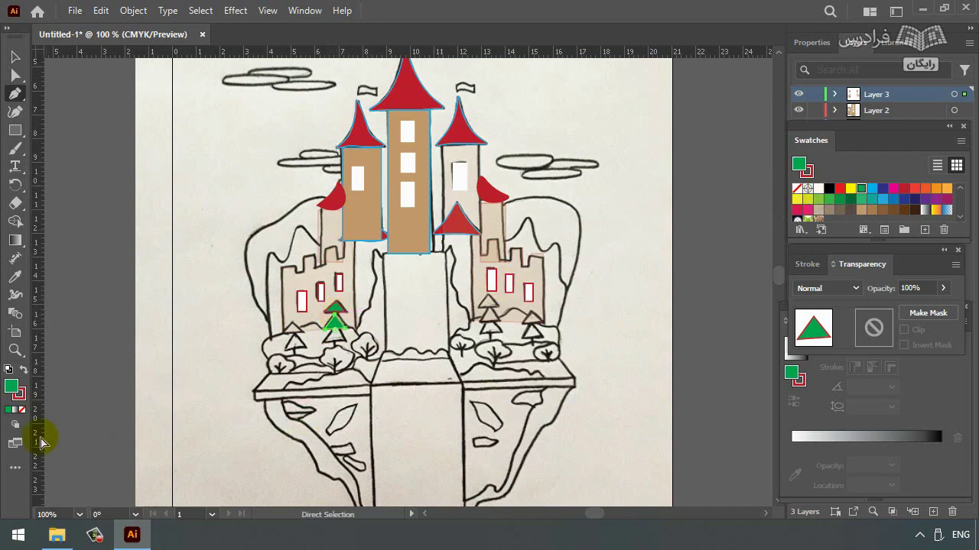
{"action": "left_click", "coordinate": [21, 399]}
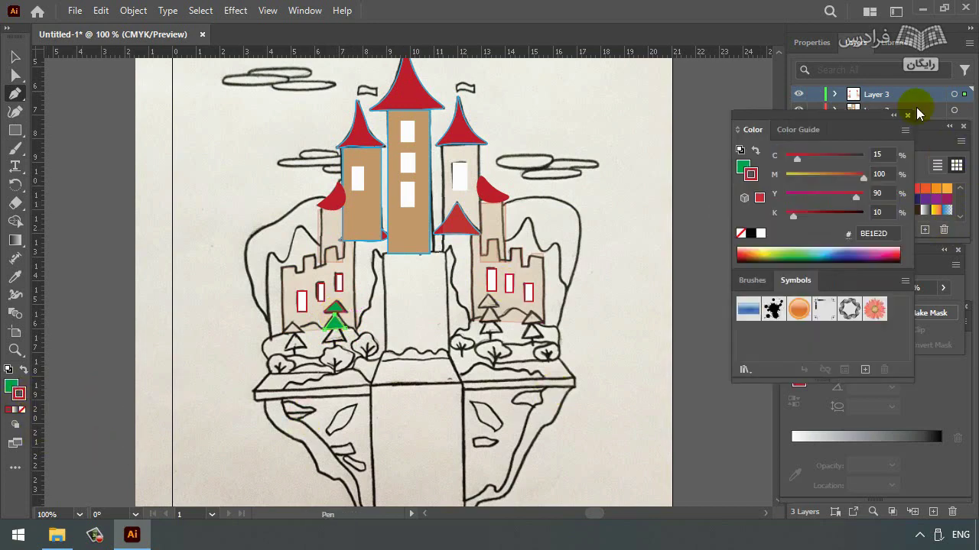
{"action": "left_click", "coordinate": [740, 234]}
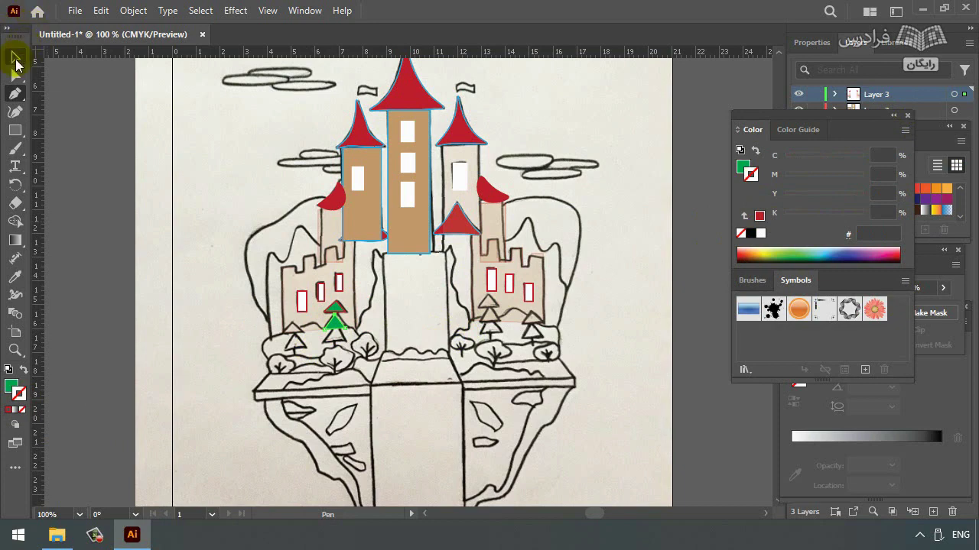
{"action": "left_click", "coordinate": [16, 58]}
{"action": "left_click", "coordinate": [336, 304]}
{"action": "left_click", "coordinate": [740, 234]}
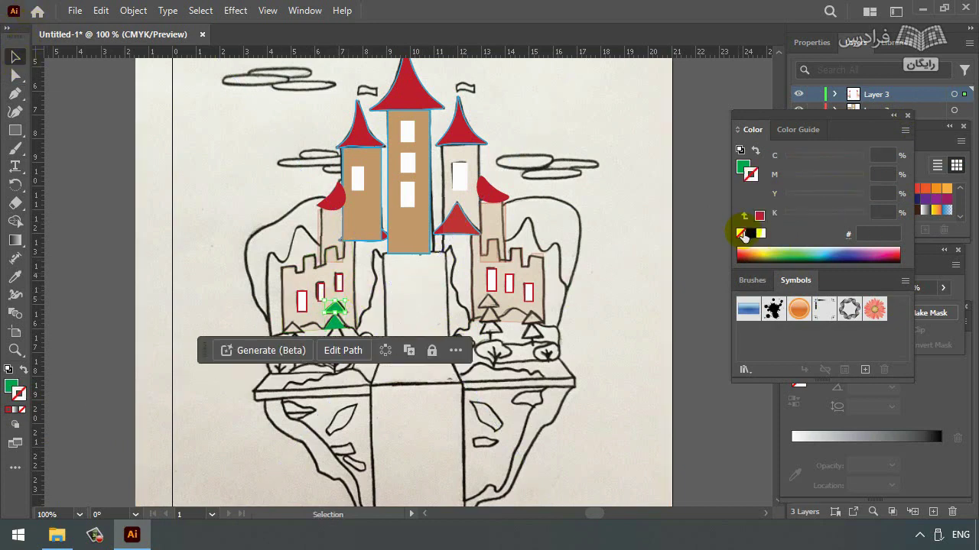
Trace the remaining triangles of the pointed trees before both walls with the Pen tool as green shapes without stroke.
{"action": "left_click", "coordinate": [15, 93]}
{"action": "left_click", "coordinate": [336, 348]}
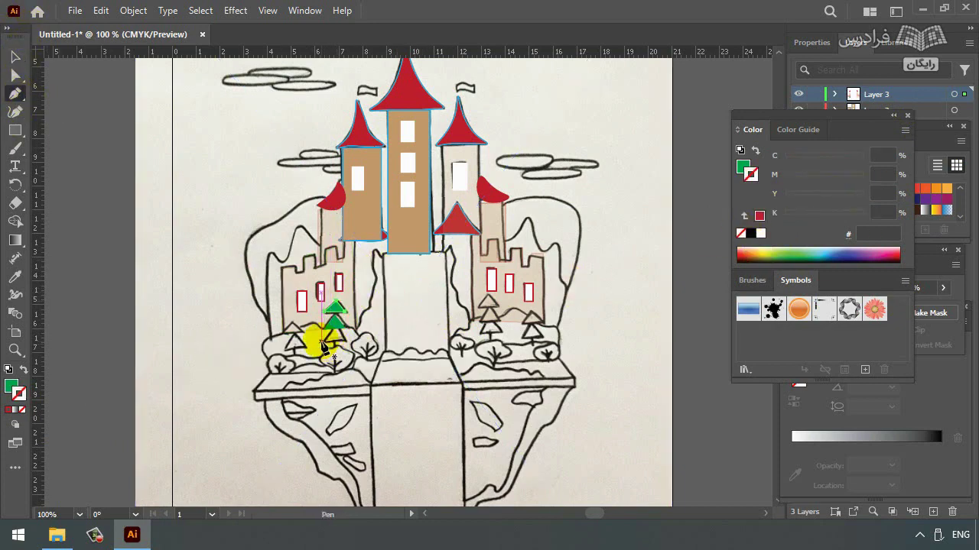
{"action": "mouse_move", "coordinate": [328, 348]}
{"action": "left_mouse_down"}
{"action": "mouse_move", "coordinate": [341, 332]}
{"action": "mouse_move", "coordinate": [355, 336]}
{"action": "mouse_move", "coordinate": [329, 350]}
{"action": "left_mouse_up"}
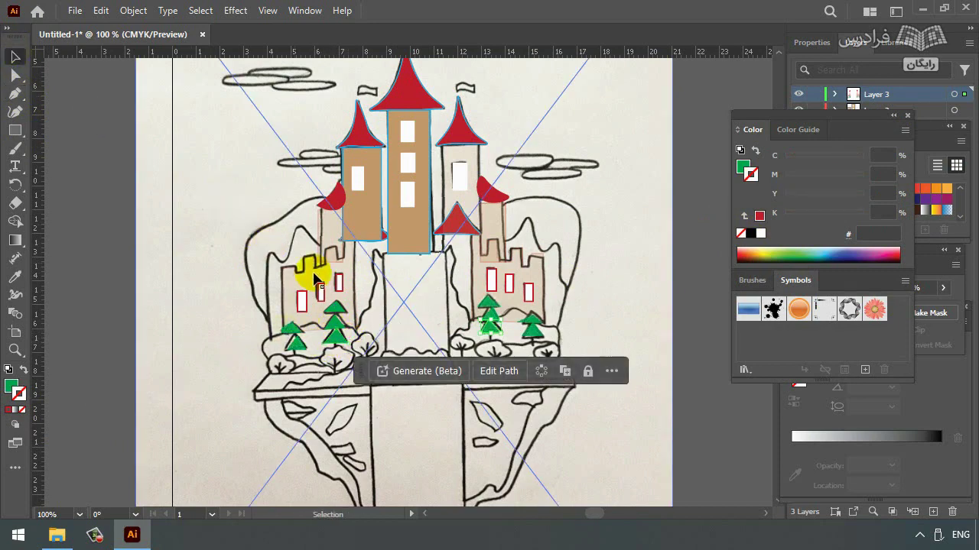
Raise the opacity of the left and right battlement walls to 100%.
{"action": "left_click", "coordinate": [312, 273]}
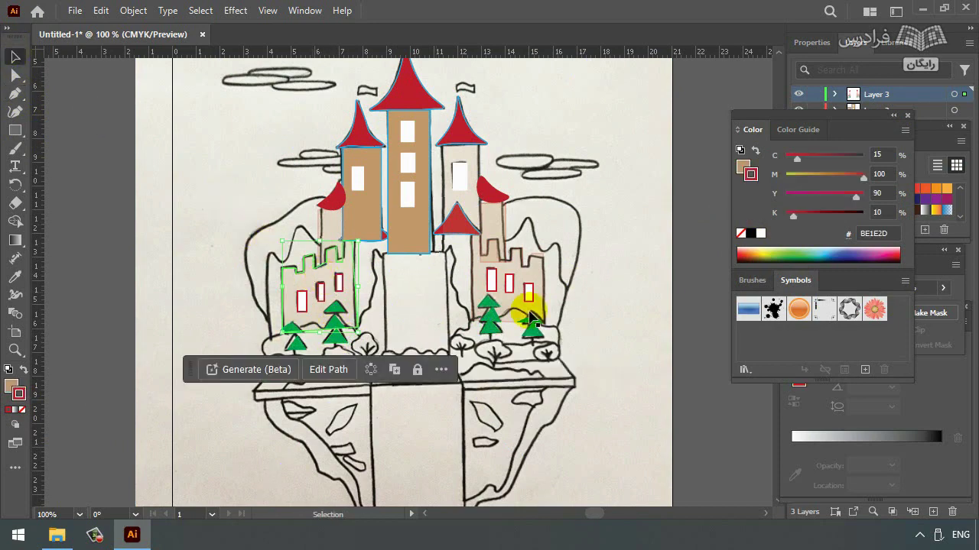
{"action": "left_click", "coordinate": [908, 116]}
{"action": "left_click", "coordinate": [943, 288]}
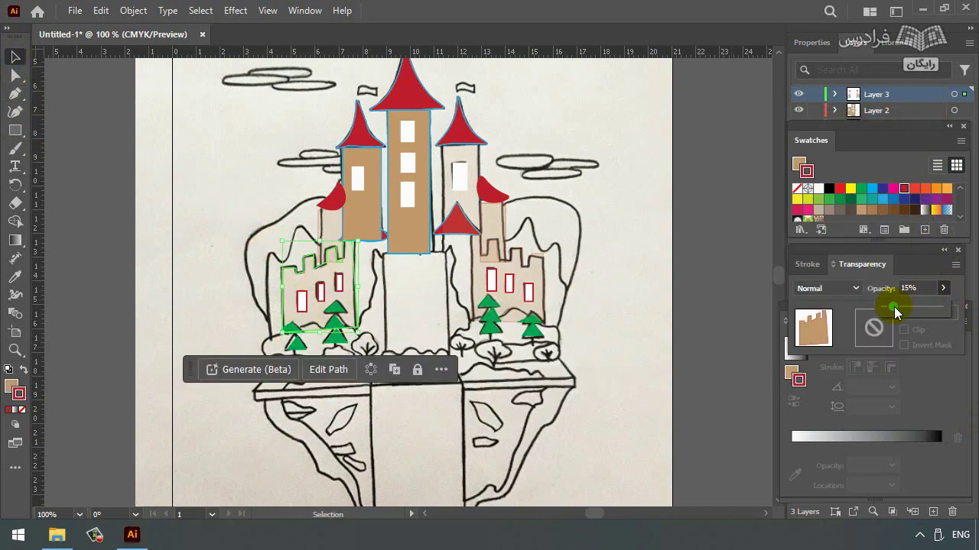
{"action": "left_click_drag", "start_coordinate": [895, 306], "coordinate": [972, 306]}
{"action": "left_click", "coordinate": [556, 287]}
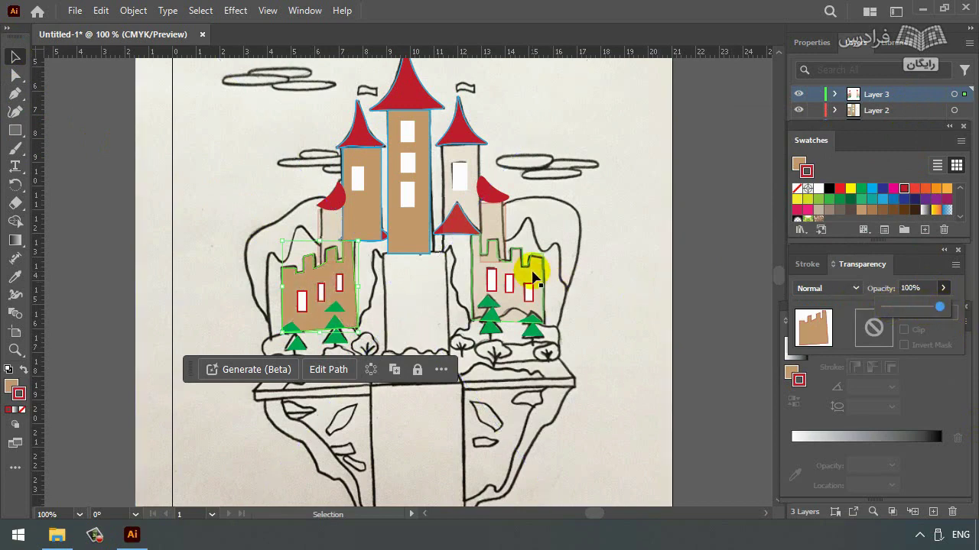
{"action": "left_click", "coordinate": [942, 288]}
{"action": "left_click_drag", "start_coordinate": [910, 307], "coordinate": [952, 317]}
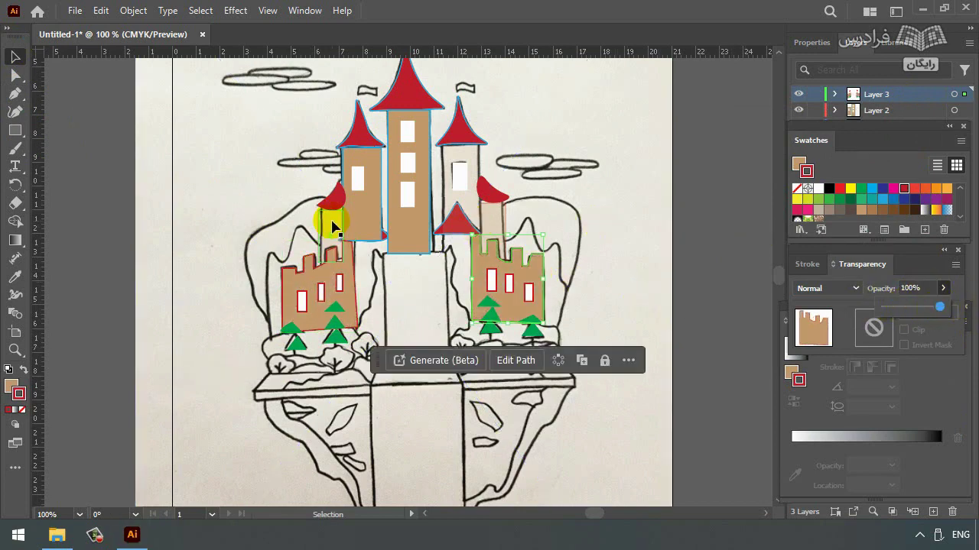
Raise the opacity of the two narrow turret bodies behind the battlement walls to 100%.
{"action": "left_click", "coordinate": [332, 221]}
{"action": "left_click", "coordinate": [943, 289]}
{"action": "left_click_drag", "start_coordinate": [895, 308], "coordinate": [968, 309]}
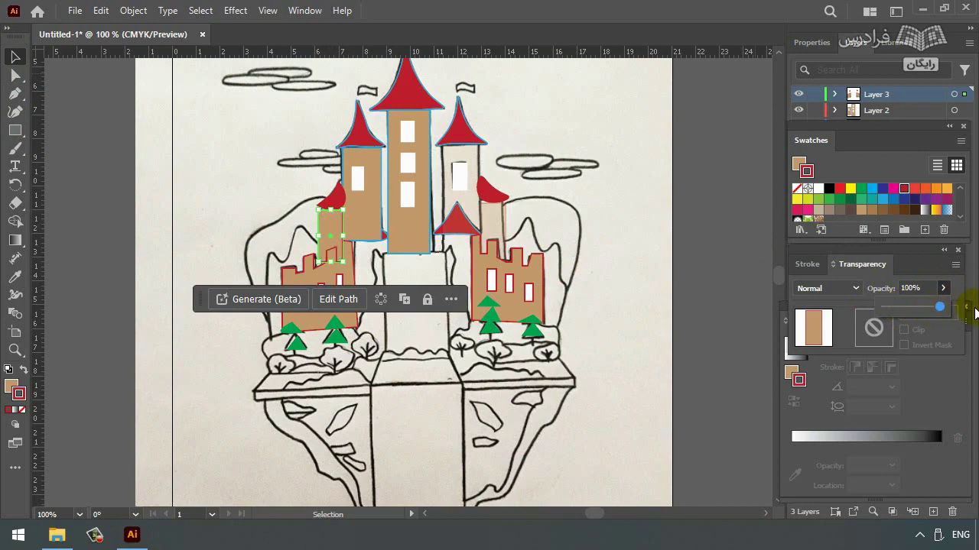
{"action": "left_click", "coordinate": [489, 215]}
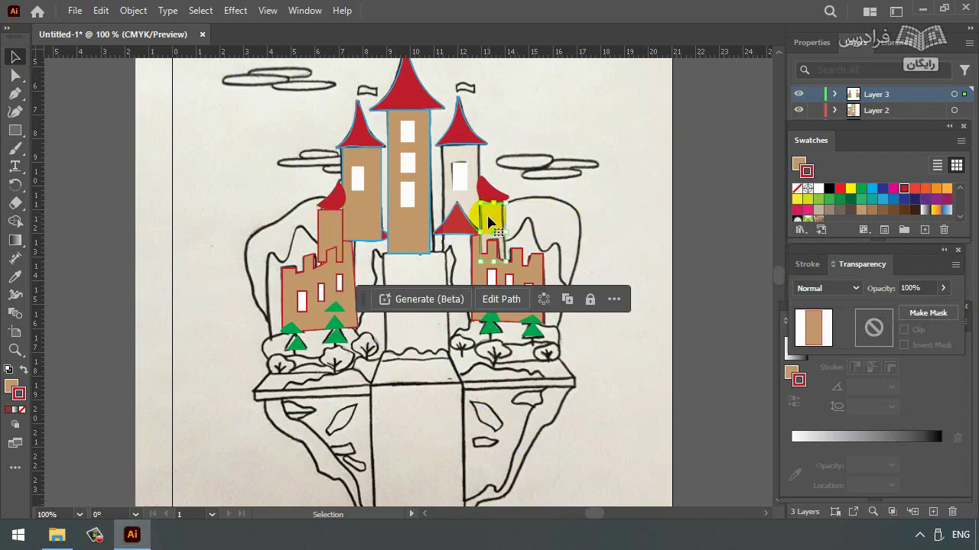
{"action": "left_click", "coordinate": [943, 288]}
{"action": "left_click_drag", "start_coordinate": [896, 307], "coordinate": [954, 305]}
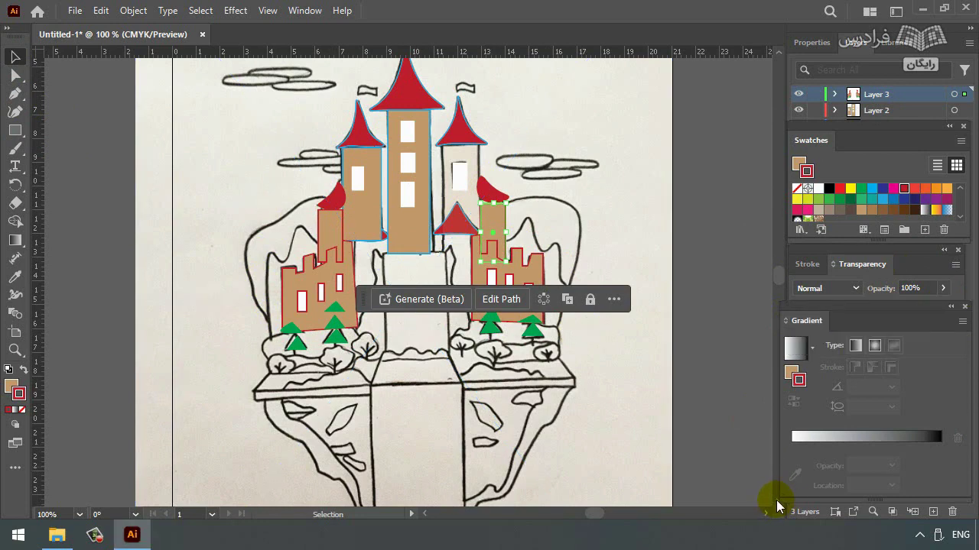
Draw a rectangle over the upper waterfall below the central tower and give it a blue fill, no stroke and 100% opacity.
{"action": "scroll", "coordinate": [781, 282], "scroll_direction": "down", "scroll_amount": 3}
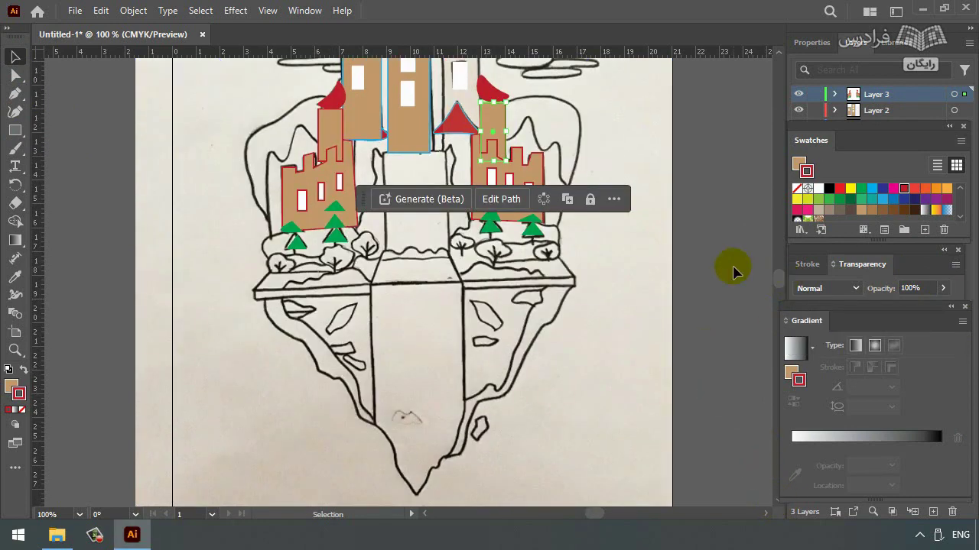
{"action": "left_click", "coordinate": [16, 130]}
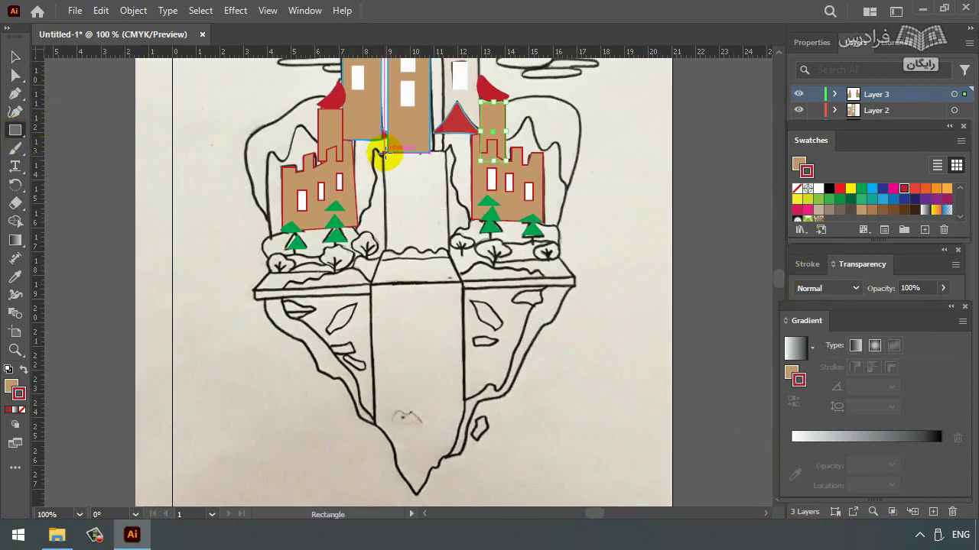
{"action": "left_click_drag", "start_coordinate": [384, 152], "coordinate": [448, 249]}
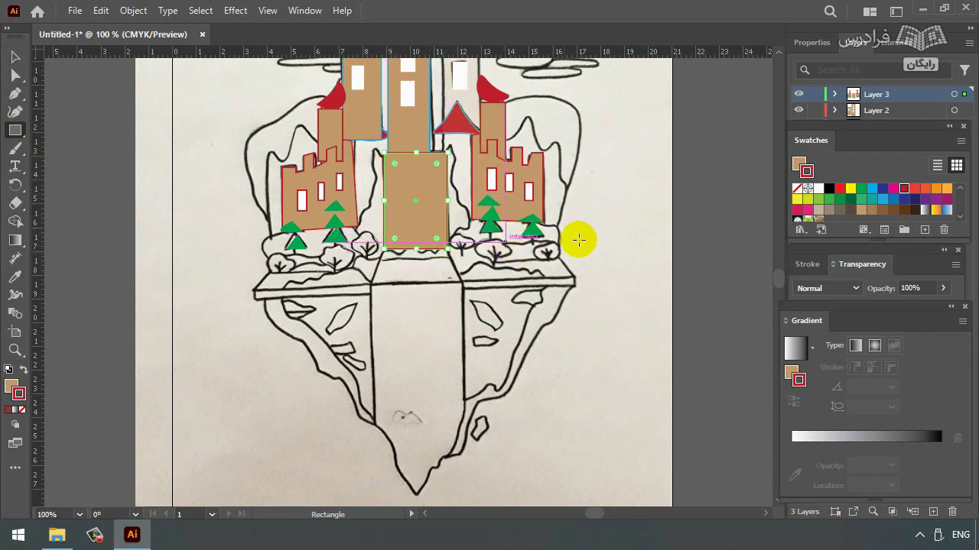
{"action": "left_click", "coordinate": [872, 188]}
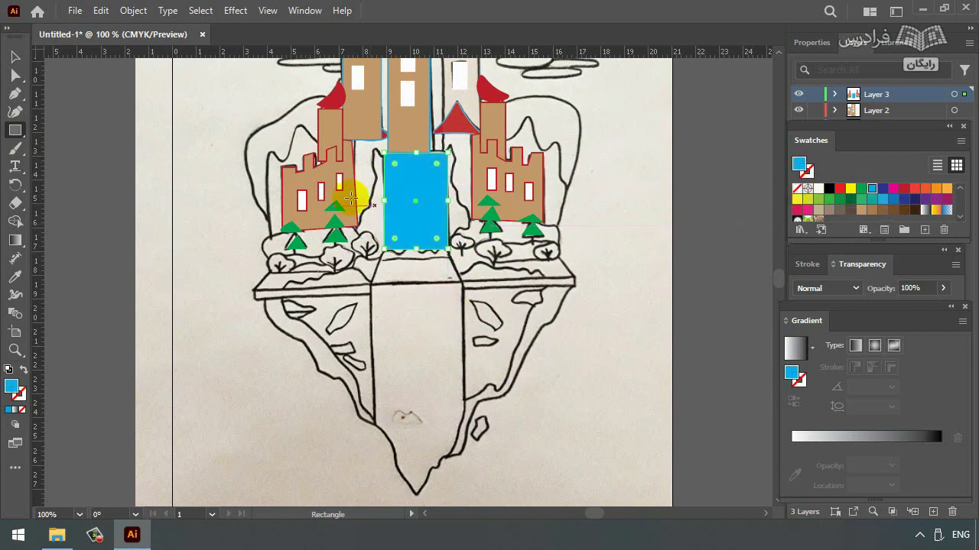
{"action": "left_click", "coordinate": [947, 289]}
{"action": "left_click_drag", "start_coordinate": [939, 306], "coordinate": [961, 311]}
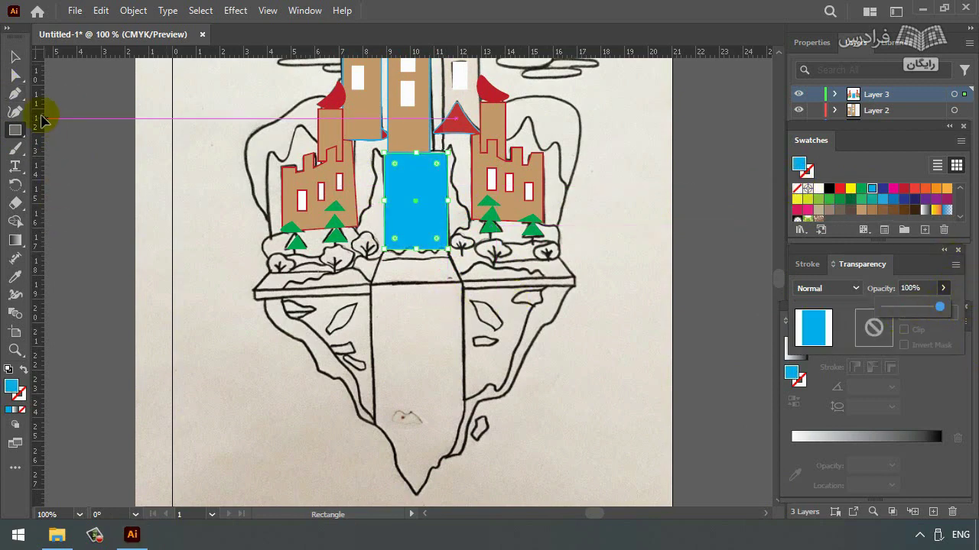
Trace the widening middle section of the waterfall, down to the platform edge, as a blue shape with the Pen tool.
{"action": "left_click", "coordinate": [15, 93]}
{"action": "left_click", "coordinate": [371, 283]}
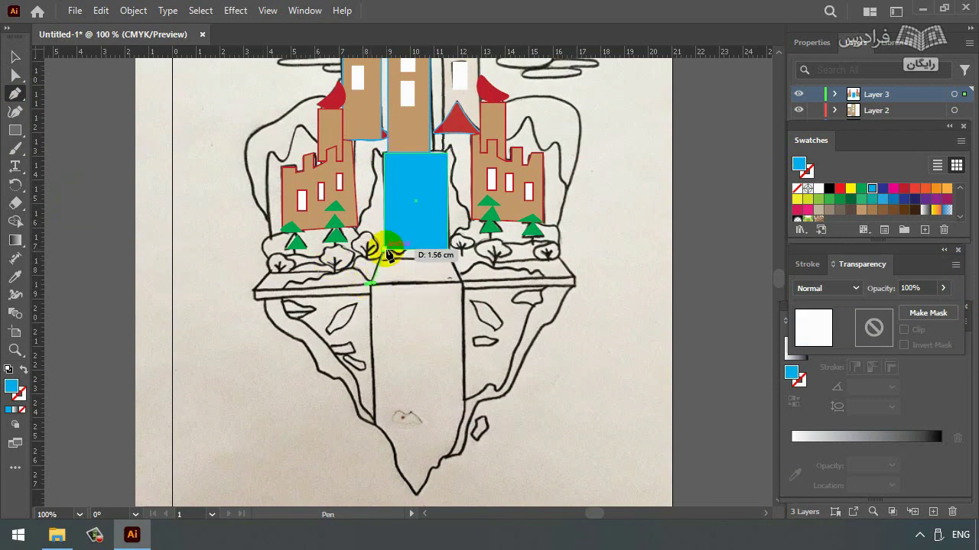
{"action": "left_click", "coordinate": [383, 250]}
{"action": "left_click", "coordinate": [447, 249]}
{"action": "left_click", "coordinate": [462, 282]}
Trace the lower waterfall from the platform edge down to its pointed, jagged tip as a closed blue shape.
{"action": "left_click", "coordinate": [461, 412]}
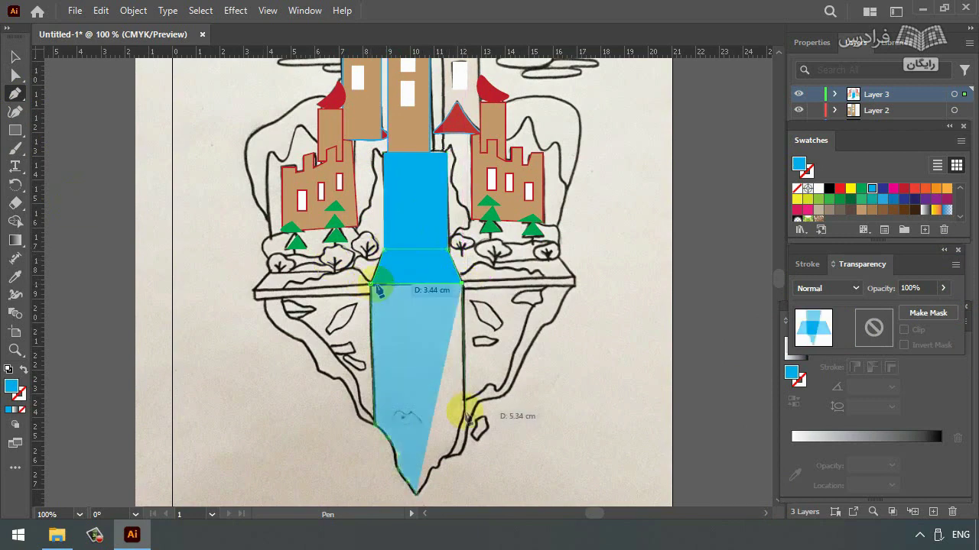
{"action": "left_click", "coordinate": [456, 444]}
{"action": "left_click", "coordinate": [439, 462]}
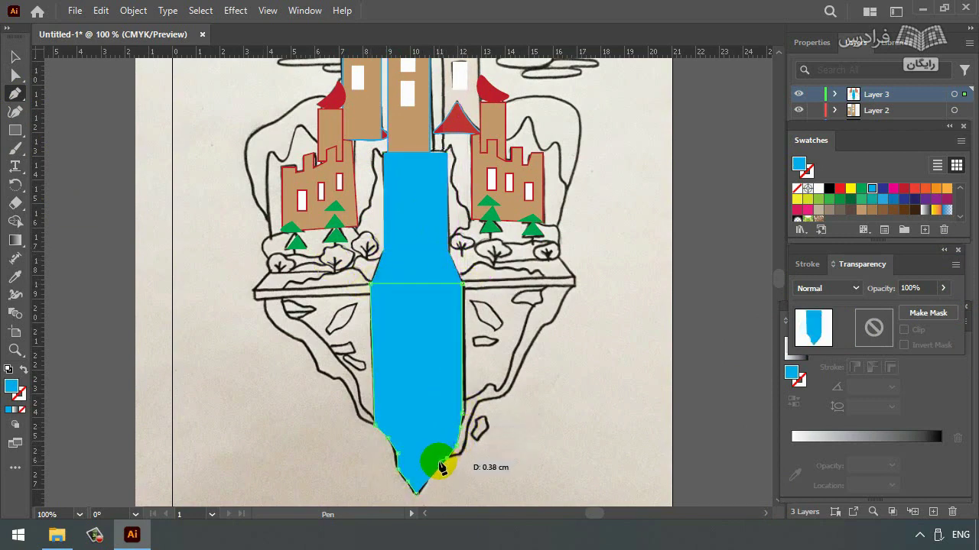
{"action": "left_click", "coordinate": [419, 487]}
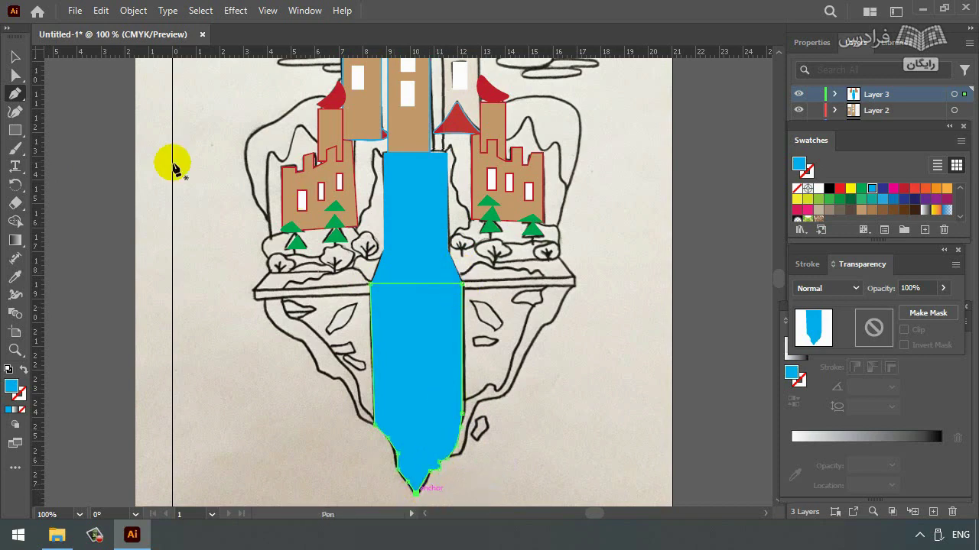
{"action": "left_click", "coordinate": [16, 57]}
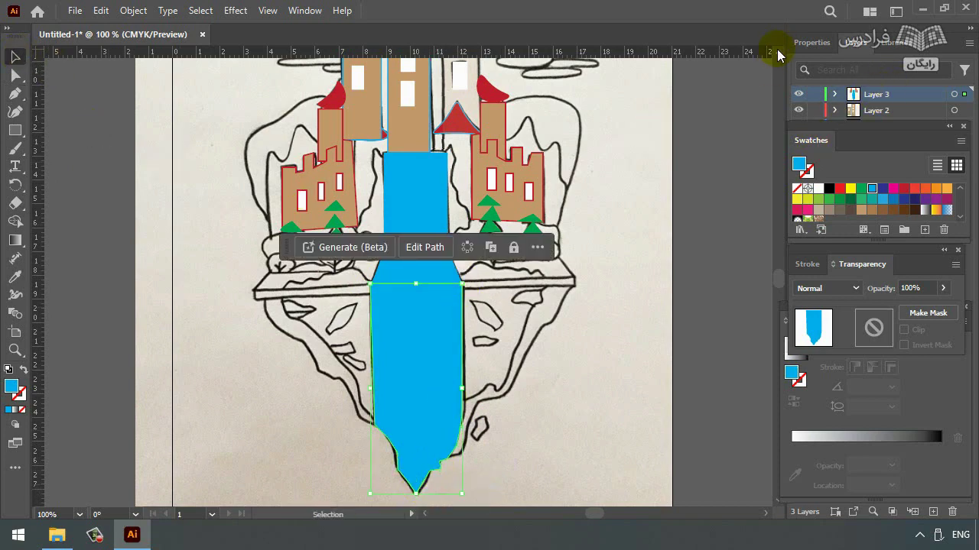
Cover the upper-left cloud with three flat ellipses using the Ellipse tool and fill them white.
{"action": "scroll", "coordinate": [776, 47], "scroll_direction": "up", "scroll_amount": 5}
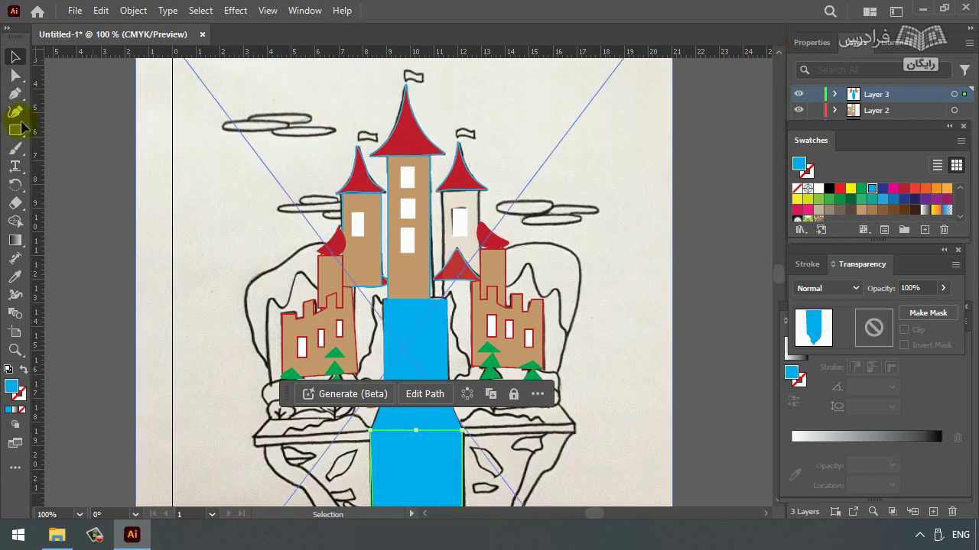
{"action": "left_click", "coordinate": [13, 131]}
{"action": "left_click_drag", "start_coordinate": [17, 132], "coordinate": [81, 143]}
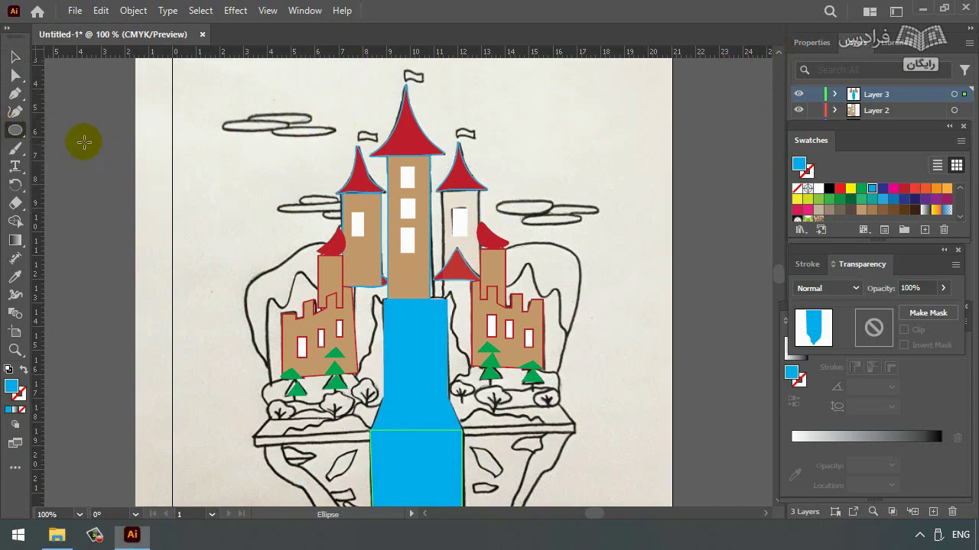
{"action": "left_click_drag", "start_coordinate": [223, 120], "coordinate": [340, 142]}
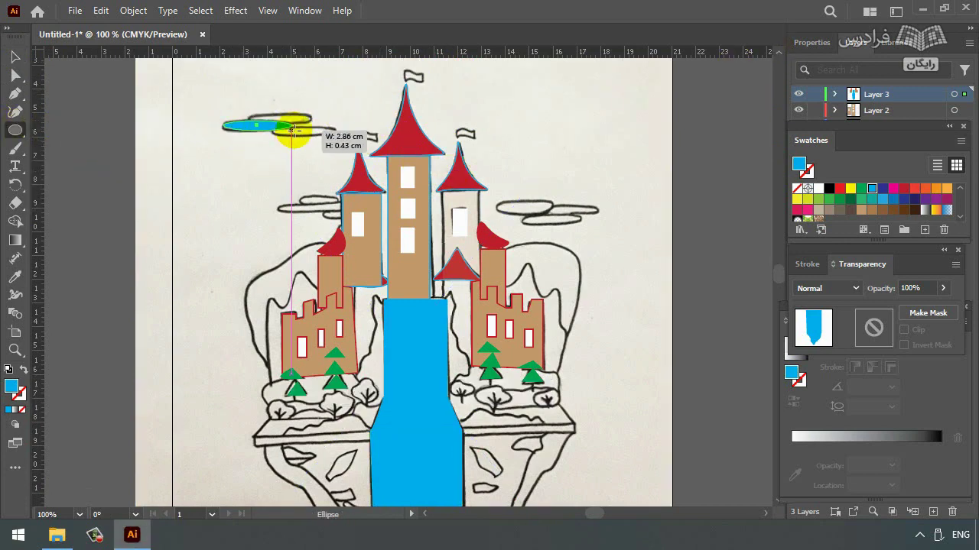
{"action": "key", "text": "v"}
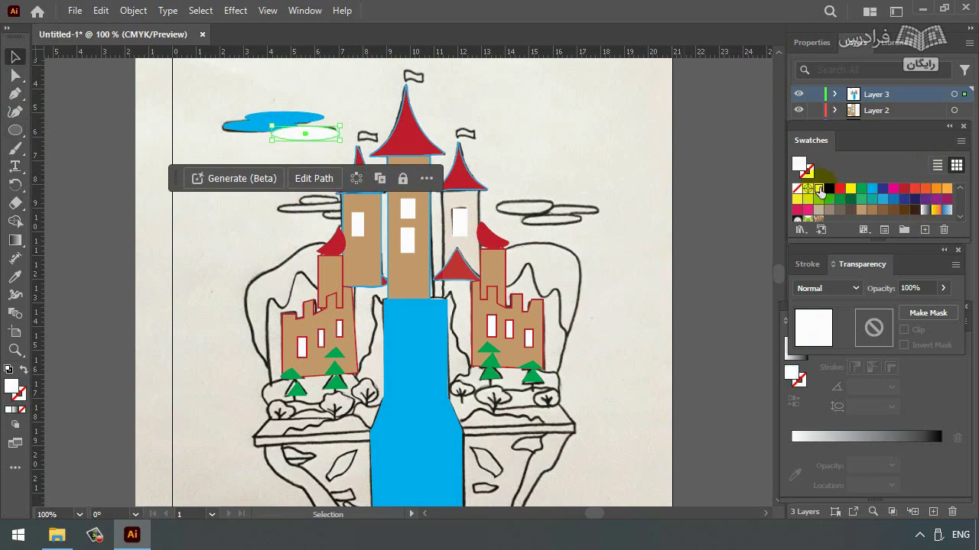
{"action": "mouse_move", "coordinate": [306, 134]}
{"action": "left_mouse_down"}
{"action": "mouse_move", "coordinate": [273, 135]}
{"action": "mouse_move", "coordinate": [304, 134]}
{"action": "left_mouse_up"}
{"action": "left_click", "coordinate": [818, 188]}
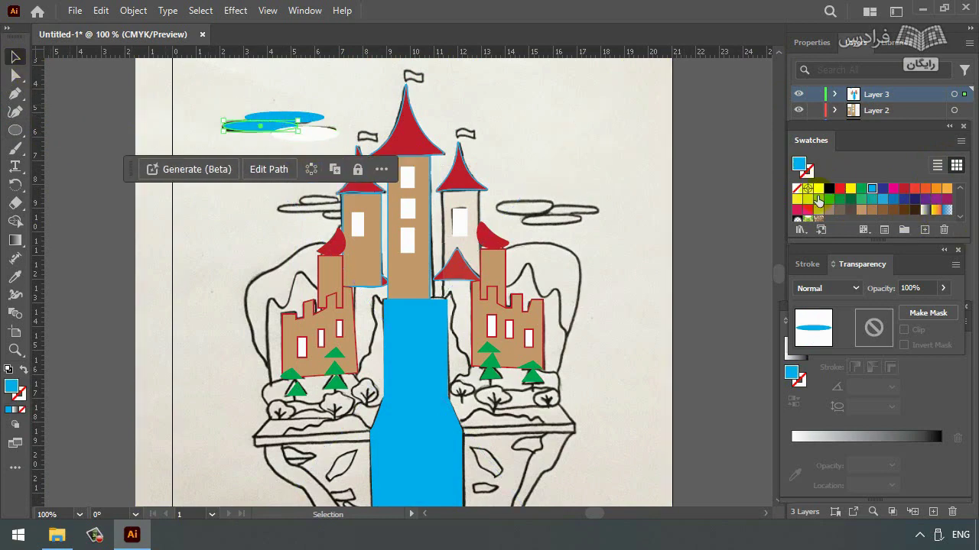
Copy a white cloud ellipse and place three copies over the right cloud and one over the cloud beside the left tower.
{"action": "key", "text": "ctrl+c"}
{"action": "key", "text": "ctrl+v"}
{"action": "left_click_drag", "start_coordinate": [404, 280], "coordinate": [556, 226]}
{"action": "key", "text": "ctrl+v"}
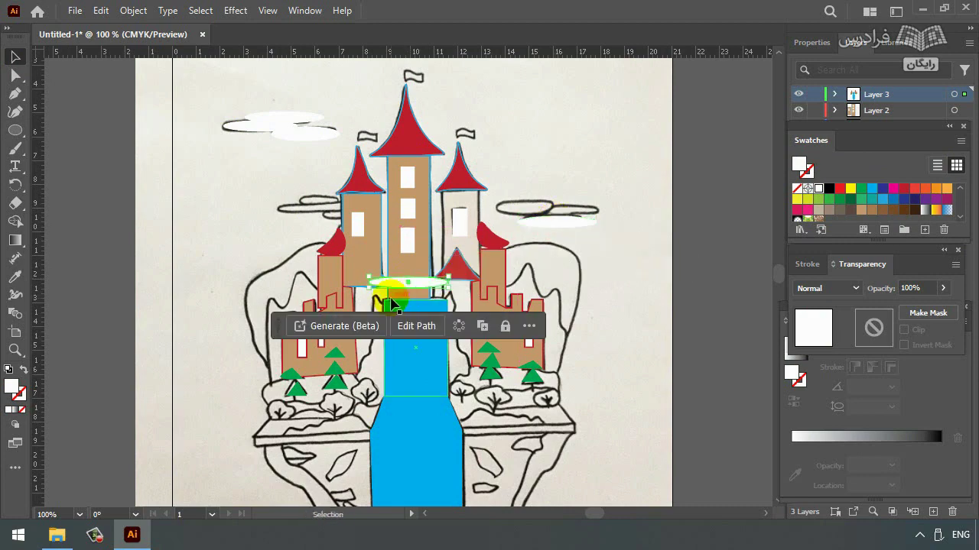
{"action": "left_click_drag", "start_coordinate": [411, 287], "coordinate": [532, 214]}
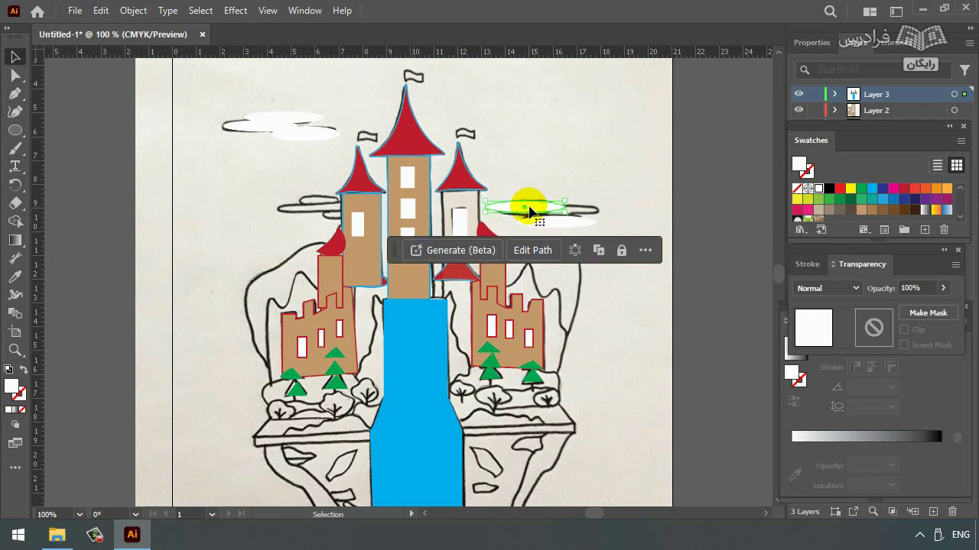
{"action": "key", "text": "ctrl+z"}
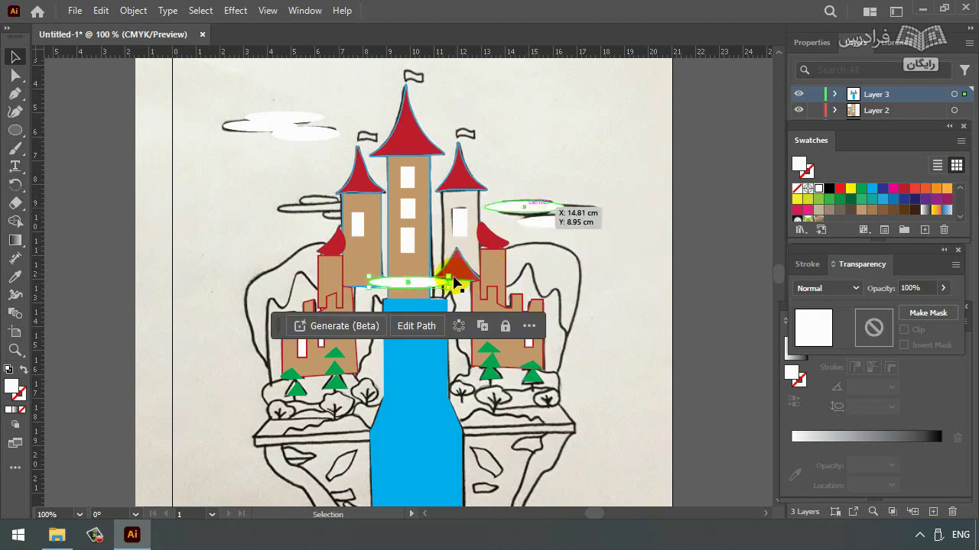
{"action": "left_click_drag", "start_coordinate": [440, 285], "coordinate": [581, 208]}
{"action": "left_click", "coordinate": [390, 218]}
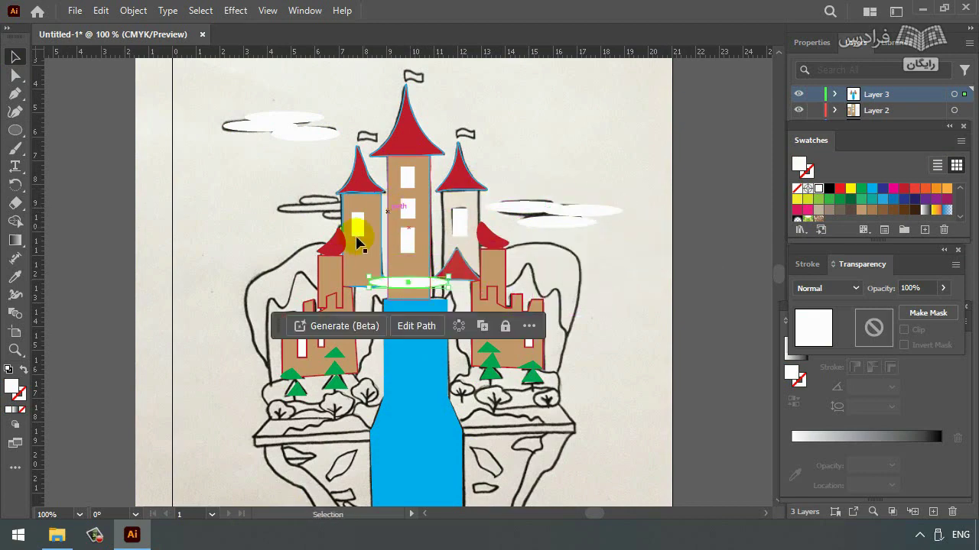
{"action": "left_click_drag", "start_coordinate": [393, 277], "coordinate": [305, 212]}
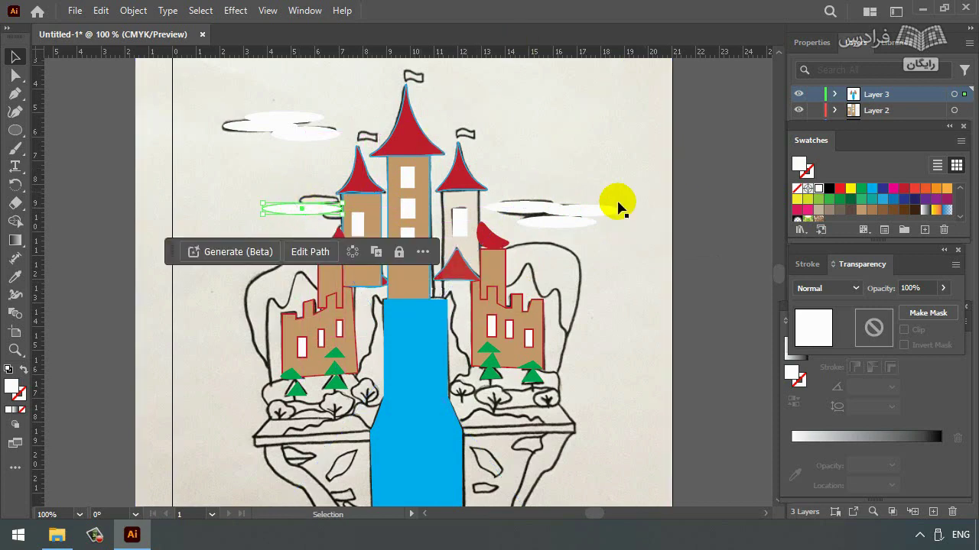
Trace the flag above the right tower with the Curvature tool and fill it orange.
{"action": "left_click", "coordinate": [15, 111]}
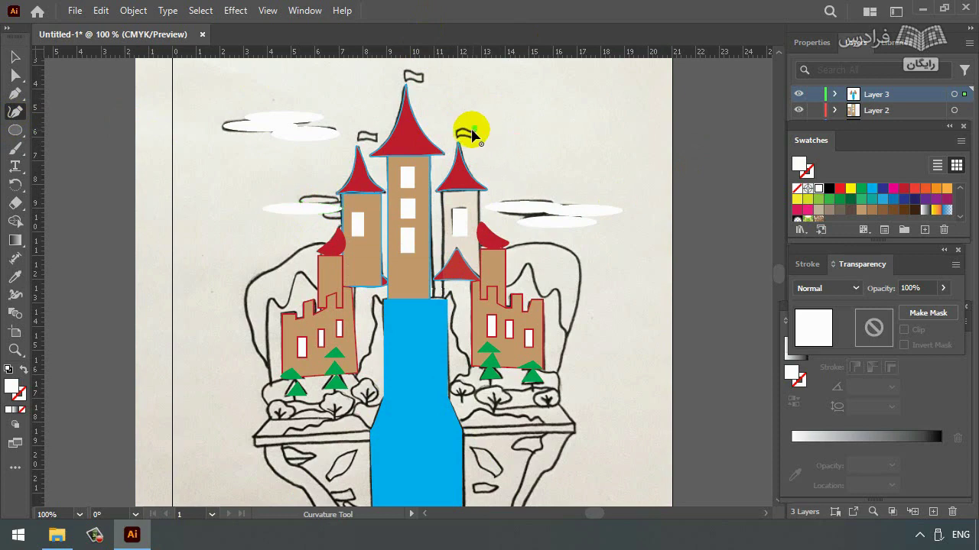
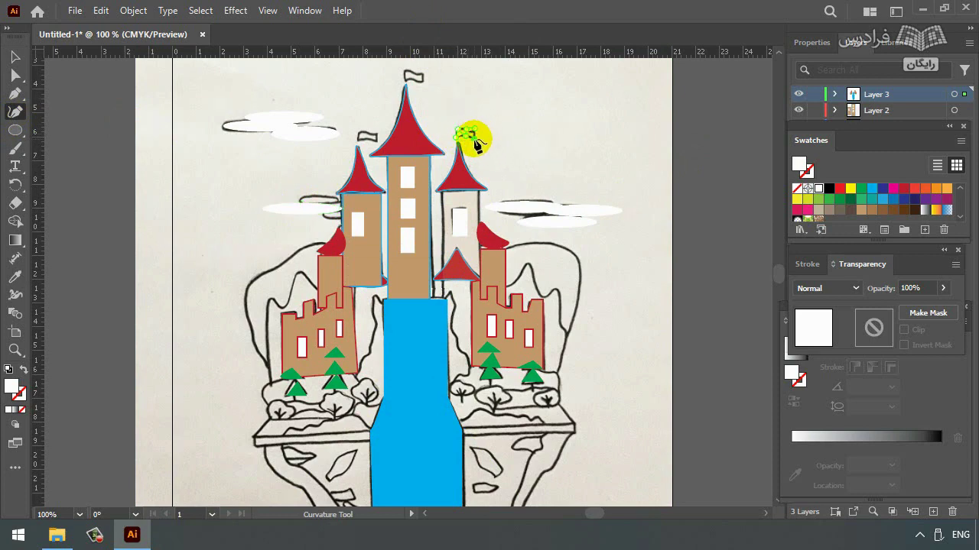
{"action": "left_click", "coordinate": [925, 189]}
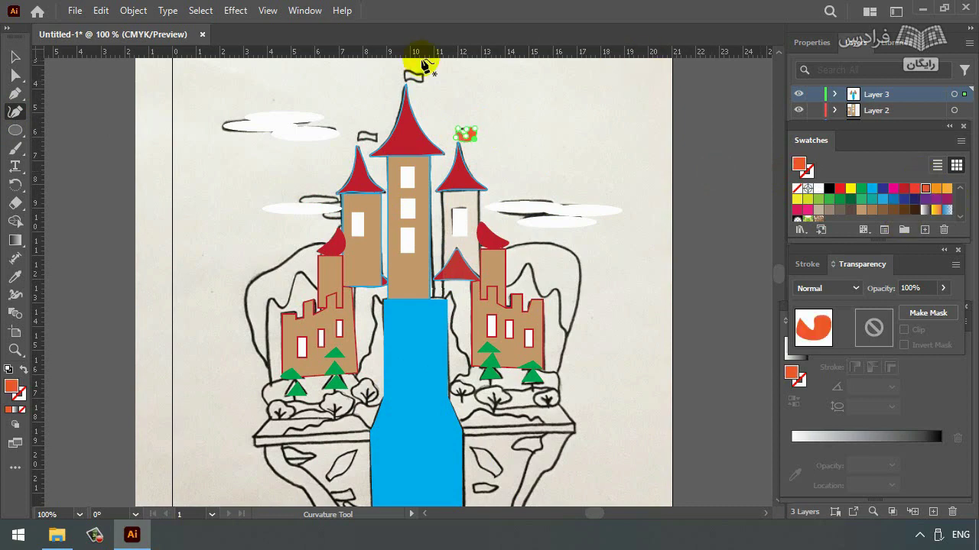
{"action": "key", "text": "ctrl+equal"}
{"action": "key", "text": "ctrl+equal"}
{"action": "key", "text": "ctrl+equal"}
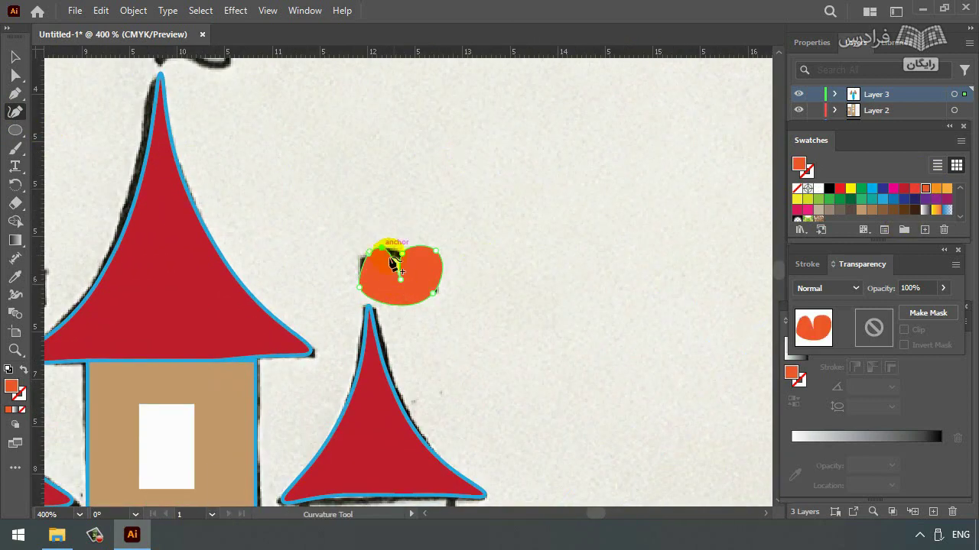
{"action": "left_click_drag", "start_coordinate": [397, 250], "coordinate": [369, 253]}
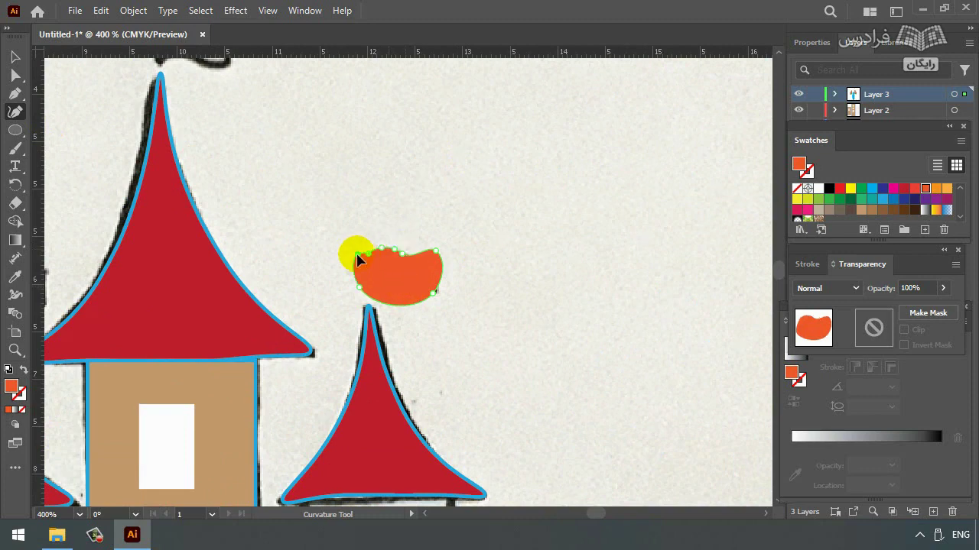
Lower the orange flag's opacity to 18% and refit its edges to the sketched outline.
{"action": "left_click", "coordinate": [942, 288]}
{"action": "left_click_drag", "start_coordinate": [940, 307], "coordinate": [889, 310]}
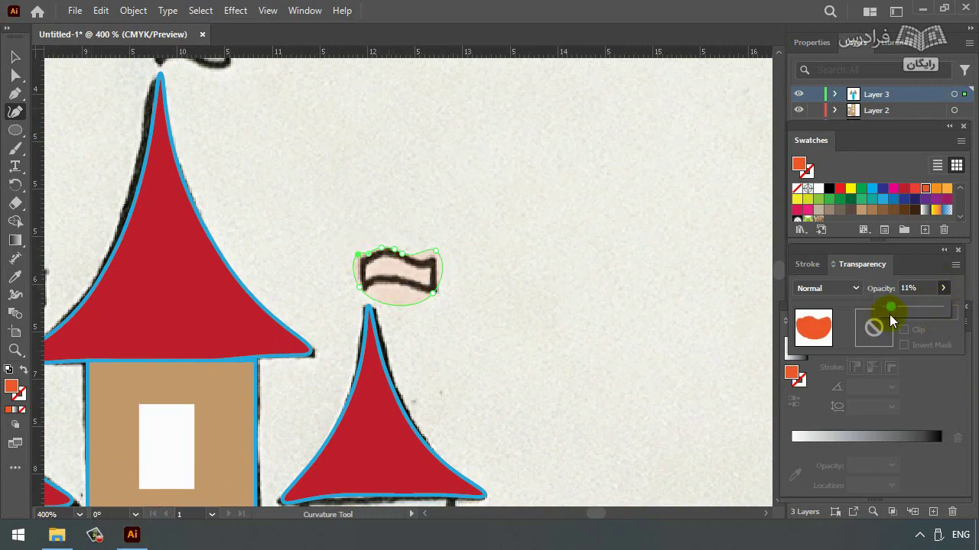
{"action": "left_click", "coordinate": [410, 317]}
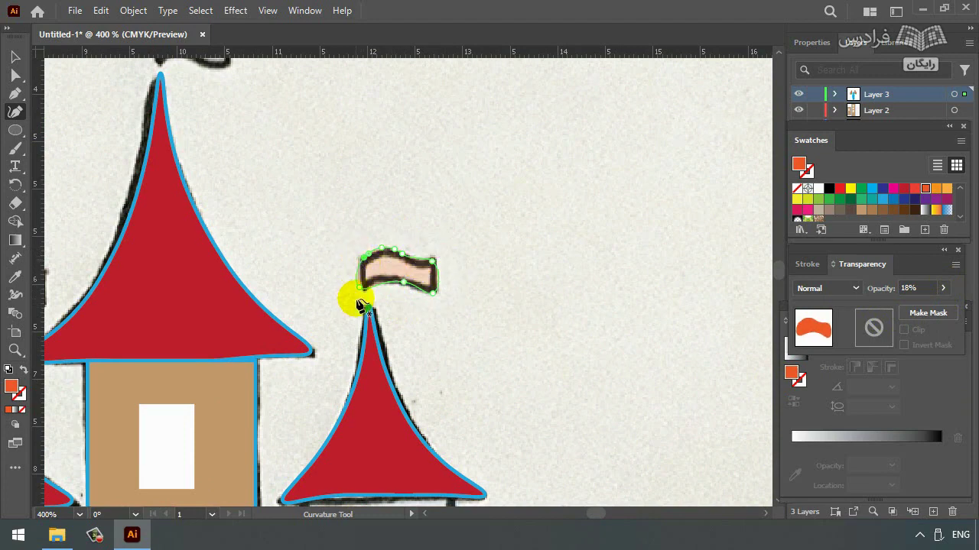
Set the orange flag's opacity back to 100%.
{"action": "left_click", "coordinate": [942, 288]}
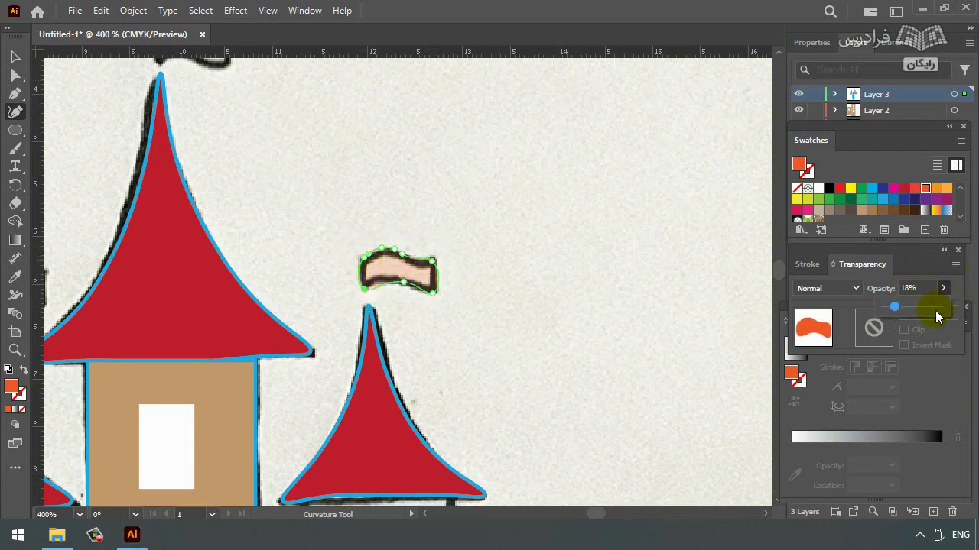
{"action": "left_click_drag", "start_coordinate": [893, 306], "coordinate": [913, 307]}
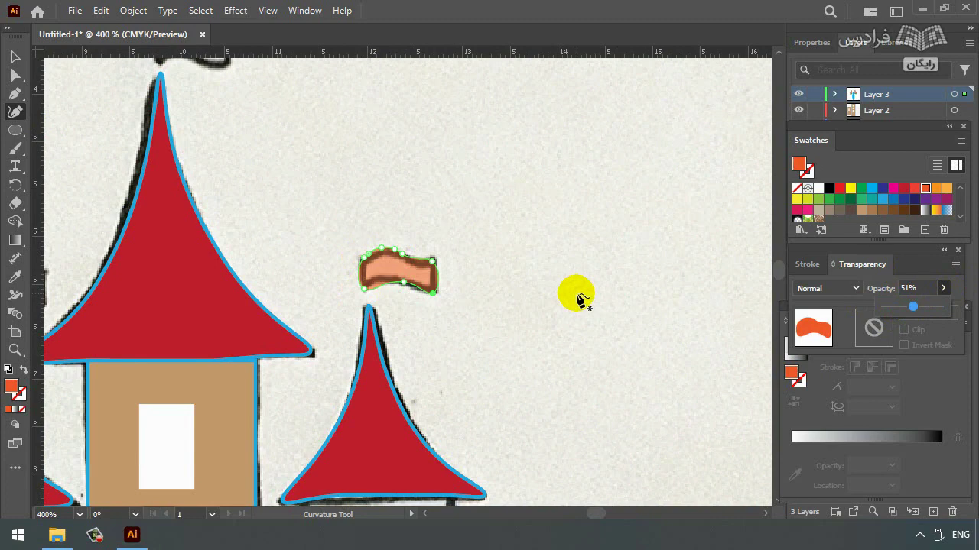
{"action": "left_click_drag", "start_coordinate": [940, 306], "coordinate": [956, 311]}
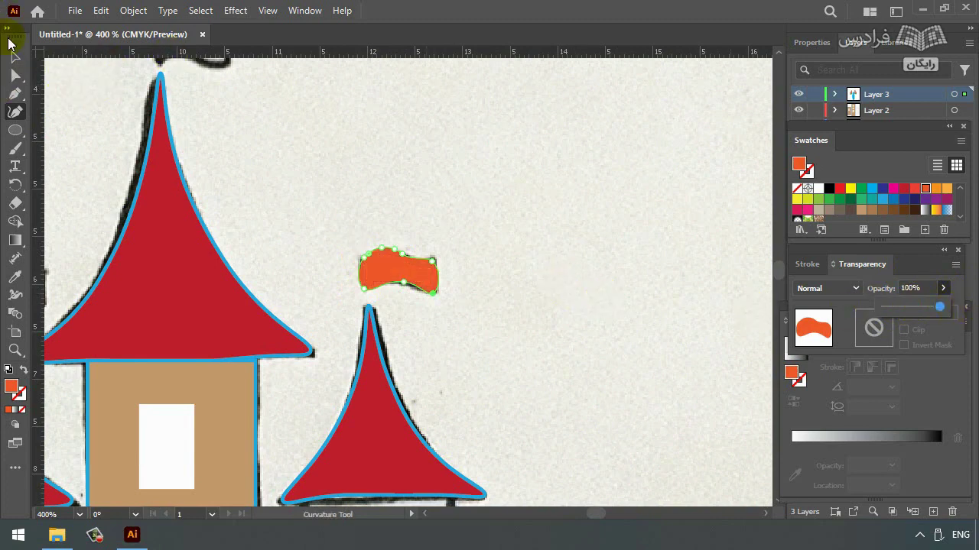
{"action": "left_click", "coordinate": [15, 56]}
Trace the overhanging rock arch around the left castle wing as a closed shape with the Curvature tool.
{"action": "scroll", "coordinate": [537, 217], "scroll_direction": "down", "scroll_amount": 4}
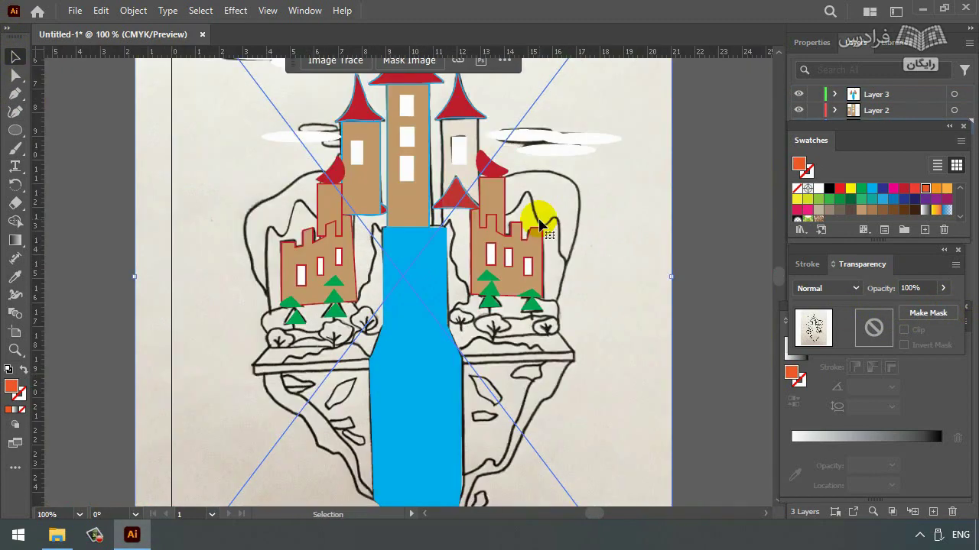
{"action": "scroll", "coordinate": [778, 277], "scroll_direction": "up", "scroll_amount": 5}
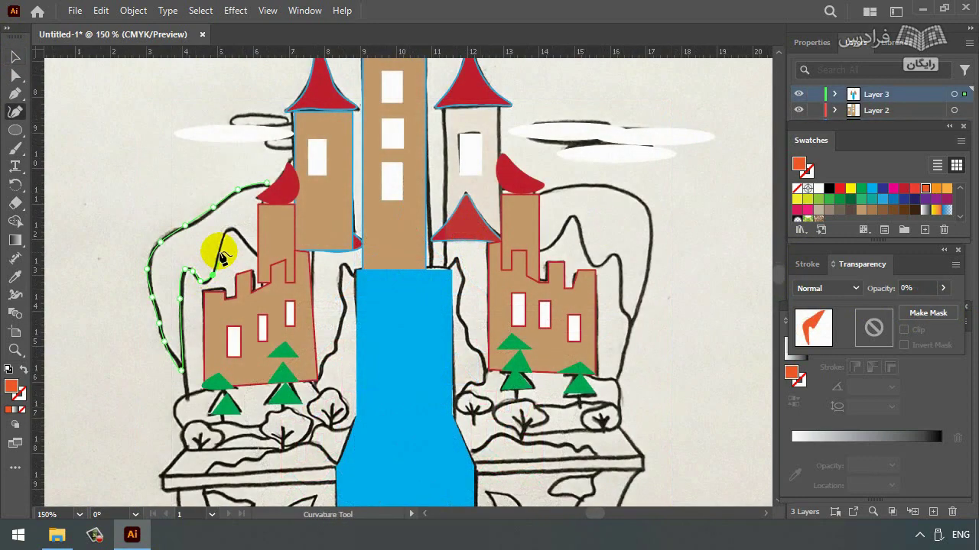
{"action": "left_click", "coordinate": [218, 247]}
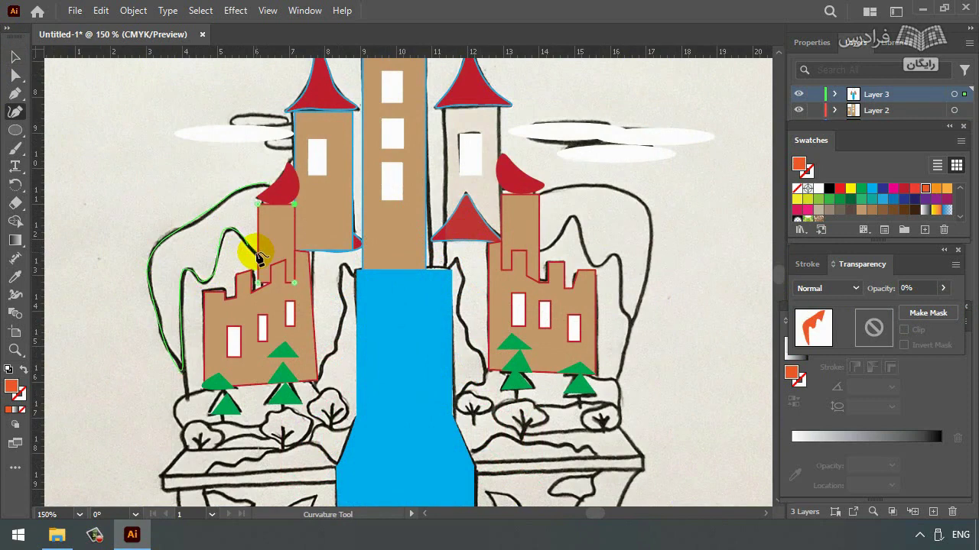
{"action": "left_click", "coordinate": [262, 247], "text": "ctrl"}
{"action": "left_click", "coordinate": [269, 244]}
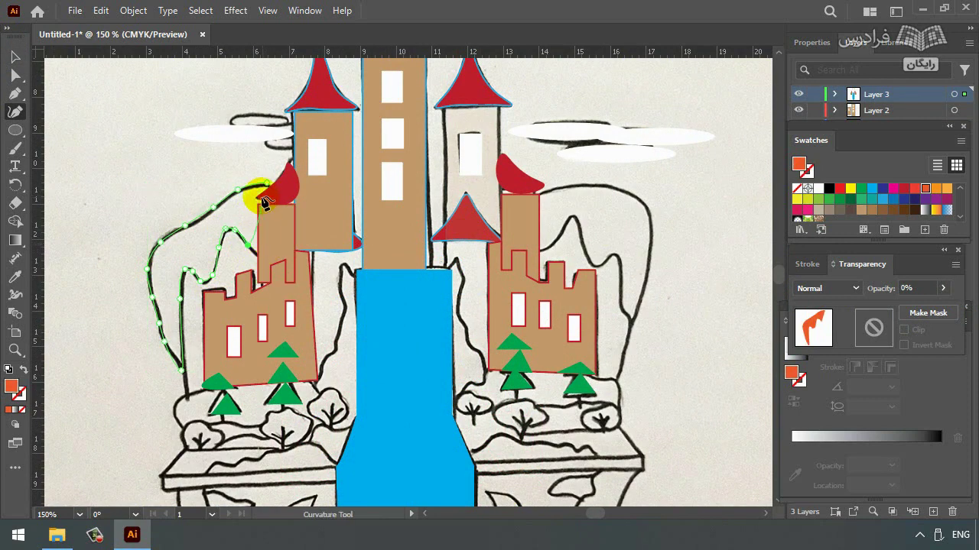
{"action": "left_click", "coordinate": [249, 246]}
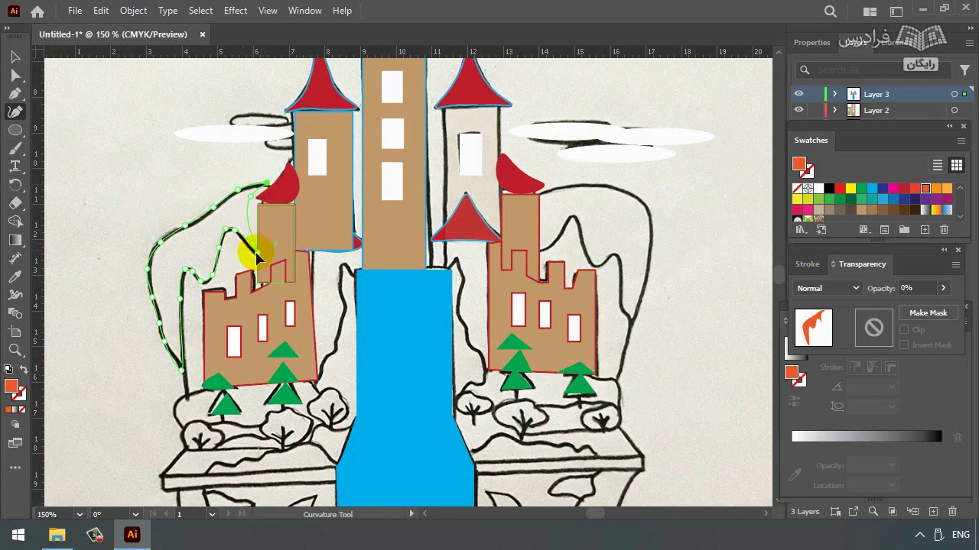
{"action": "left_click", "coordinate": [252, 202]}
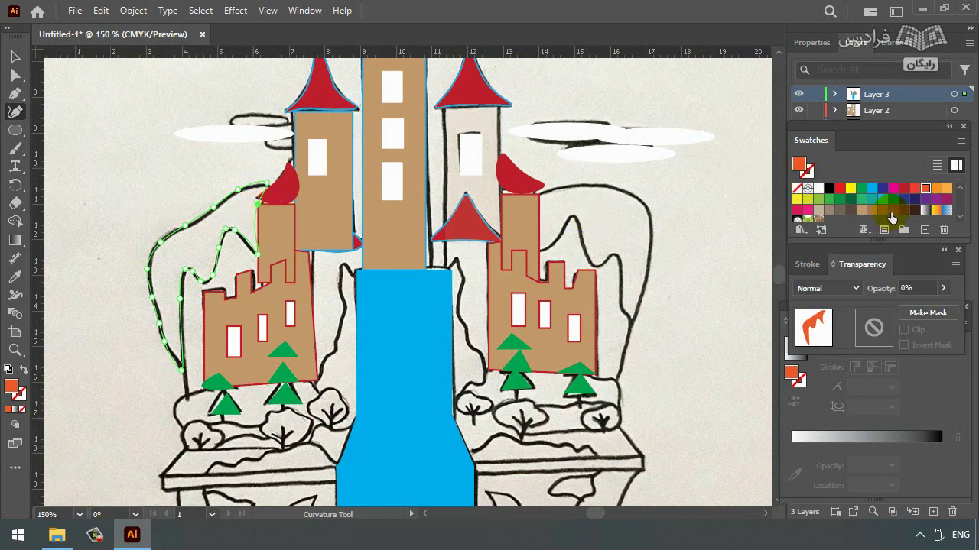
Fill the left rock arch brown at 100% opacity and trace a matching brown arch around the right castle wing.
{"action": "left_click", "coordinate": [881, 211]}
{"action": "left_click", "coordinate": [15, 56]}
{"action": "left_click", "coordinate": [218, 197]}
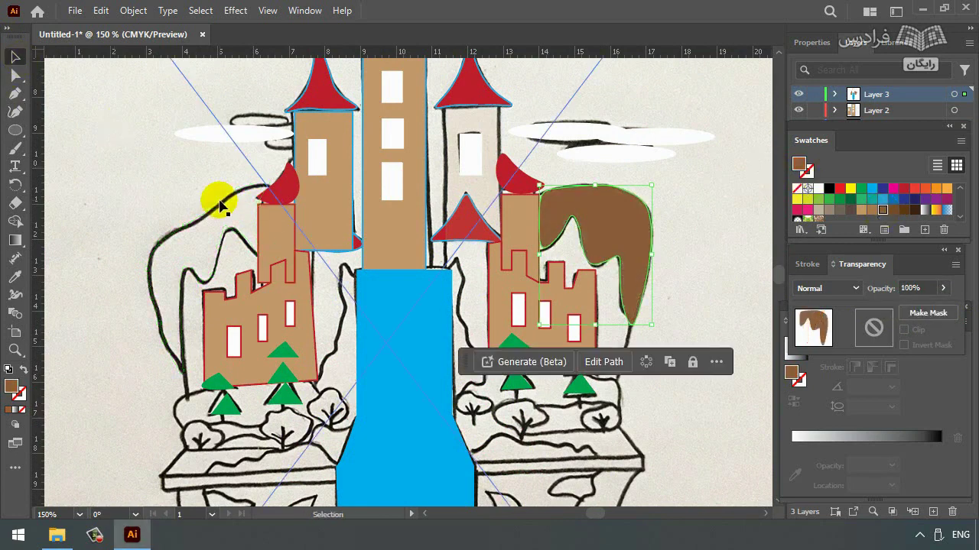
{"action": "left_click", "coordinate": [942, 287]}
{"action": "left_click_drag", "start_coordinate": [907, 306], "coordinate": [967, 312]}
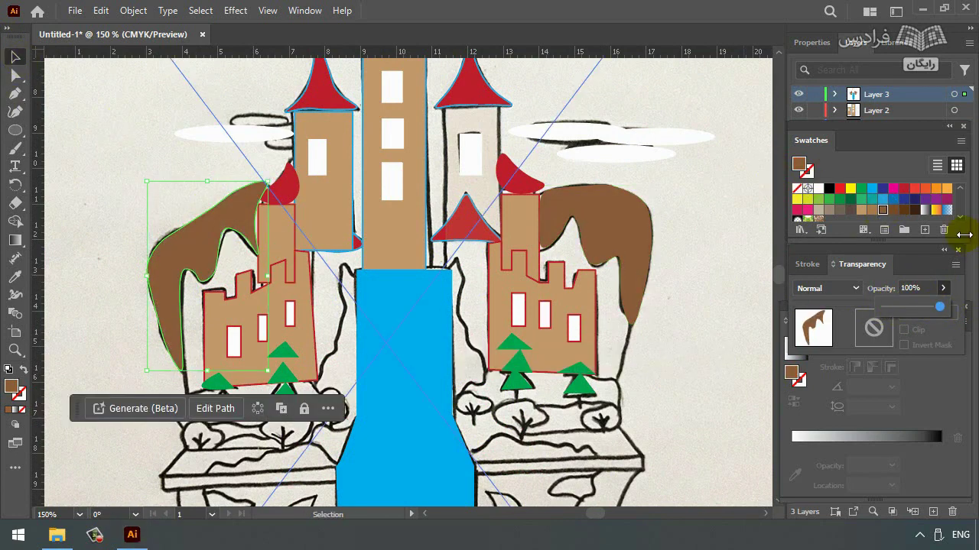
Trace the rocky banks on both sides of the upper waterfall as closed brown shapes with the Curvature tool.
{"action": "scroll", "coordinate": [773, 271], "scroll_direction": "down", "scroll_amount": 5}
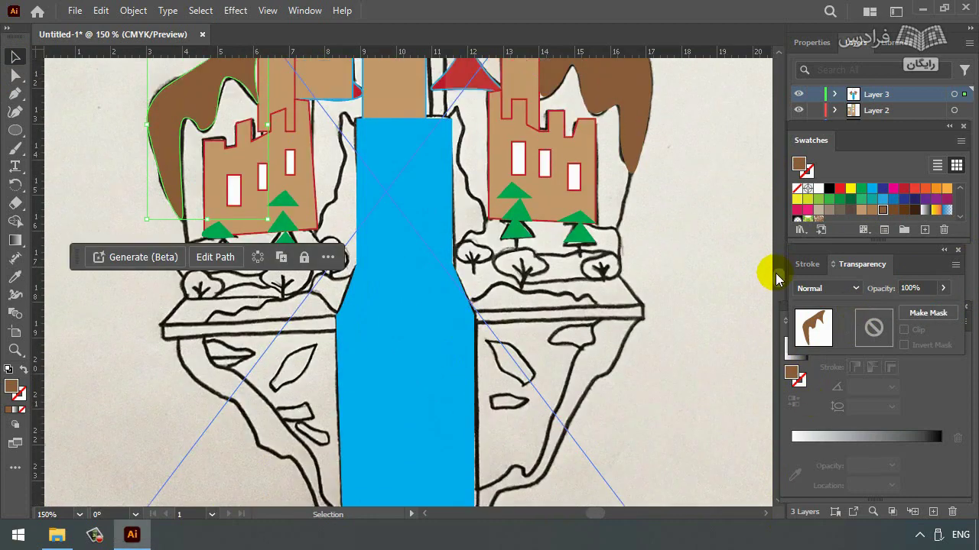
{"action": "scroll", "coordinate": [773, 270], "scroll_direction": "up", "scroll_amount": 4}
{"action": "left_click", "coordinate": [15, 116]}
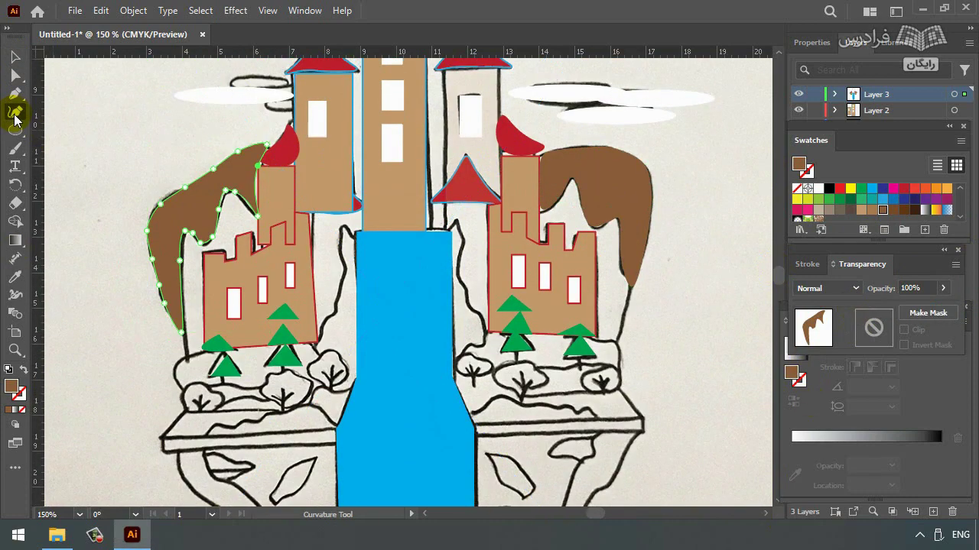
{"action": "left_click", "coordinate": [342, 226]}
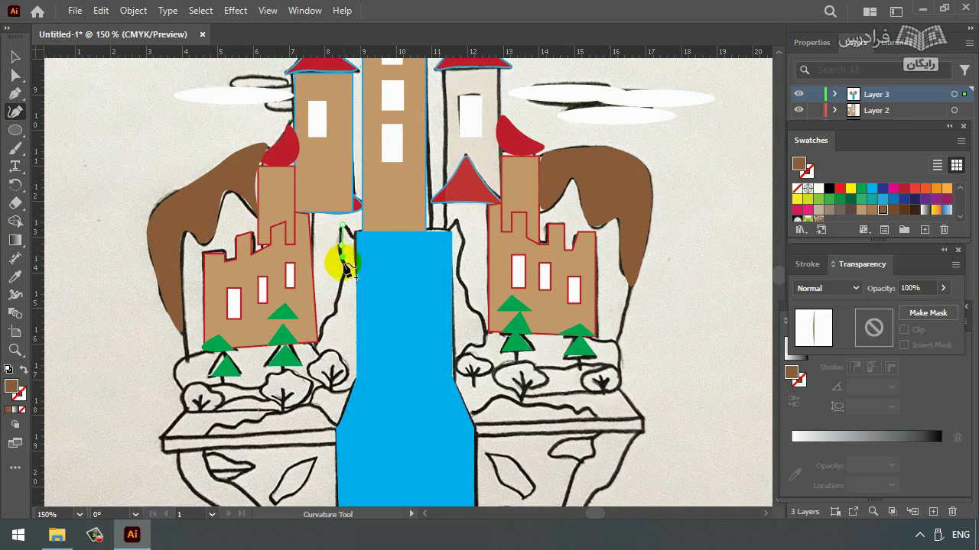
{"action": "left_click", "coordinate": [331, 315]}
{"action": "left_click", "coordinate": [316, 350]}
{"action": "left_click", "coordinate": [344, 382]}
{"action": "left_click", "coordinate": [356, 336]}
{"action": "left_click", "coordinate": [354, 253]}
{"action": "left_click", "coordinate": [342, 227]}
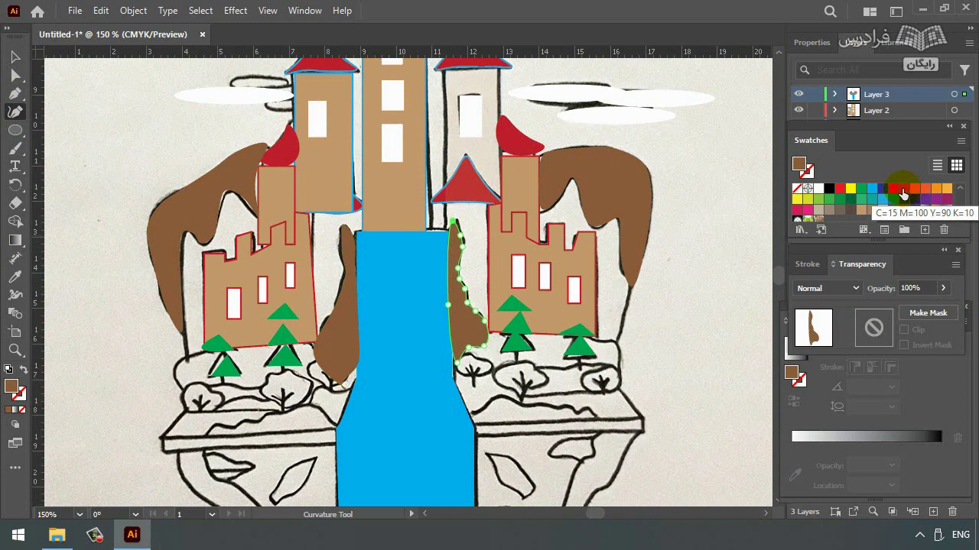
Recolor both rocky banks beside the waterfall with the red C=15 M=100 Y=90 K=10 swatch.
{"action": "left_click", "coordinate": [890, 190]}
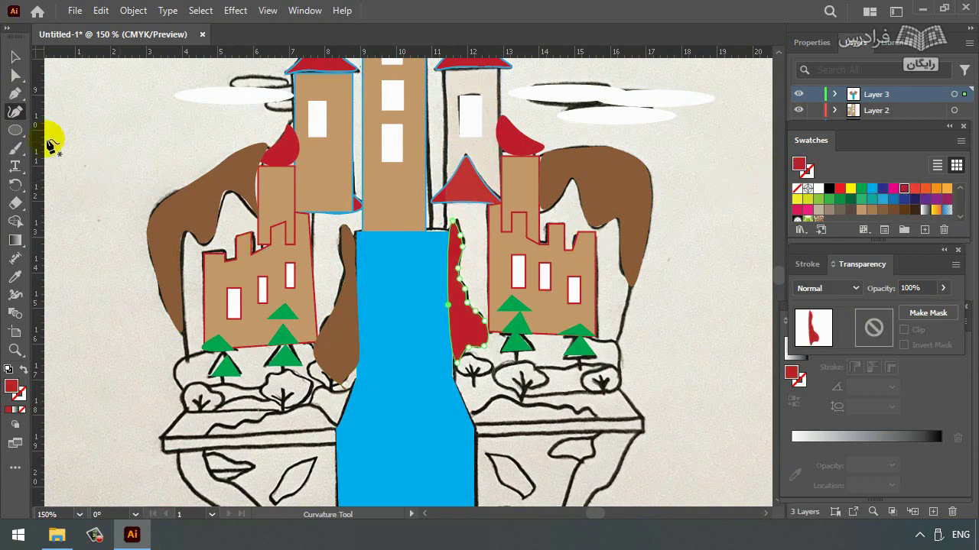
{"action": "left_click", "coordinate": [15, 57]}
{"action": "left_click", "coordinate": [360, 274]}
{"action": "left_click", "coordinate": [902, 189]}
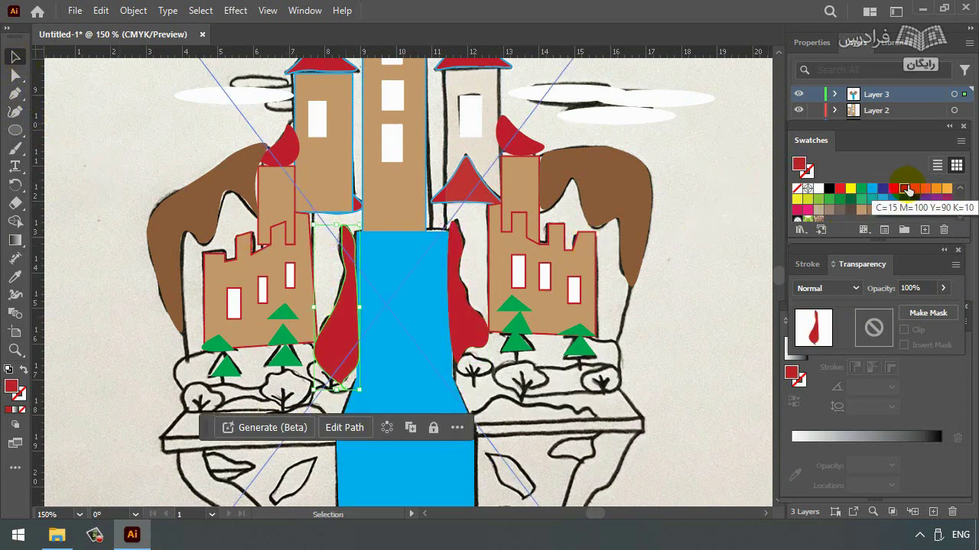
Set the opacity of the right tower's tan body to 100%.
{"action": "left_click", "coordinate": [15, 95]}
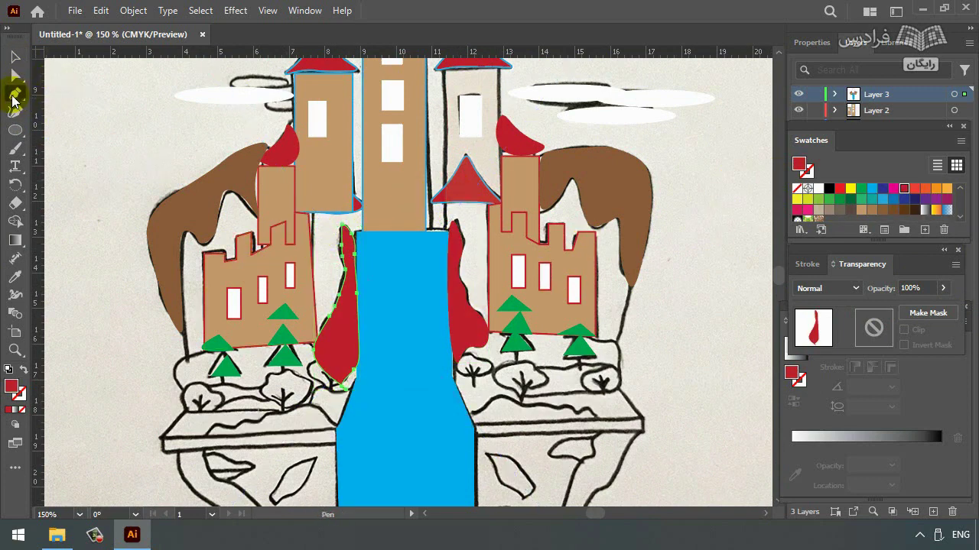
{"action": "key", "text": "v"}
{"action": "left_click", "coordinate": [485, 84]}
{"action": "left_click", "coordinate": [943, 288]}
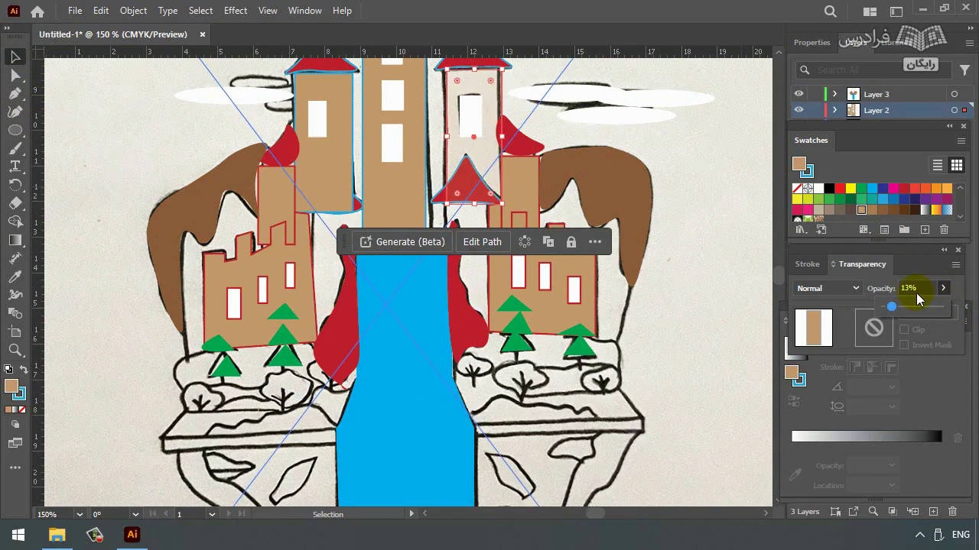
Cover five of the round tree crowns on the platform with light green, strokeless ellipses using the Ellipse tool.
{"action": "scroll", "coordinate": [781, 276], "scroll_direction": "down", "scroll_amount": 5}
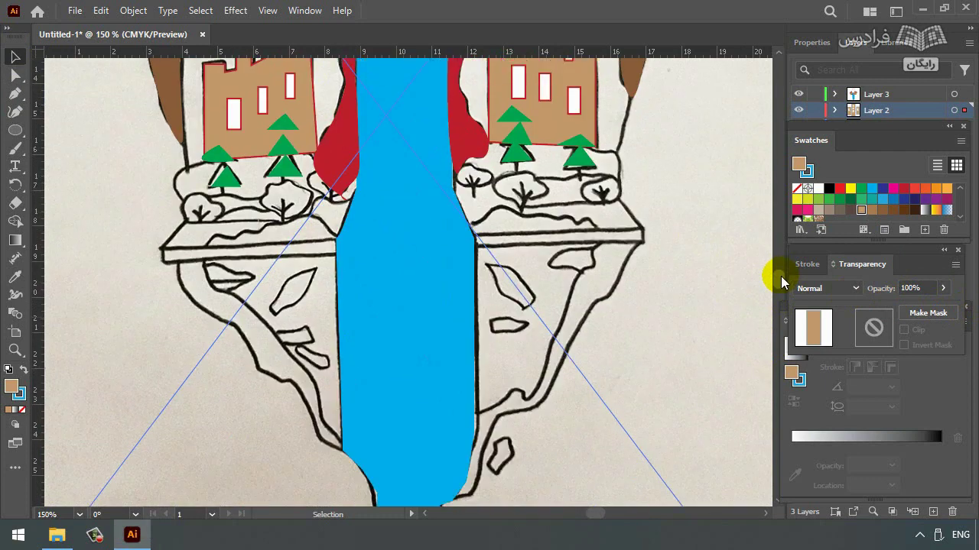
{"action": "left_click", "coordinate": [15, 130]}
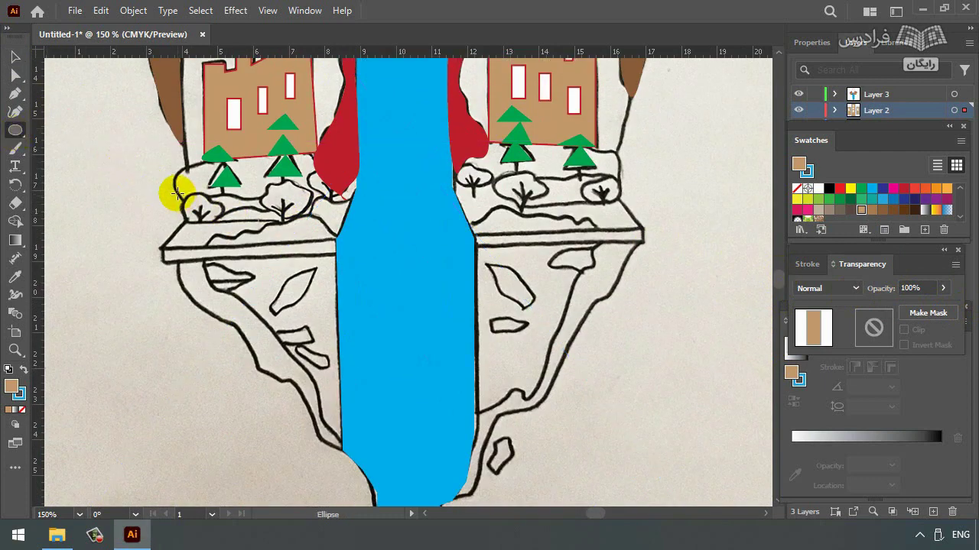
{"action": "mouse_move", "coordinate": [177, 194]}
{"action": "left_mouse_down"}
{"action": "mouse_move", "coordinate": [241, 222]}
{"action": "mouse_move", "coordinate": [227, 223]}
{"action": "left_mouse_up"}
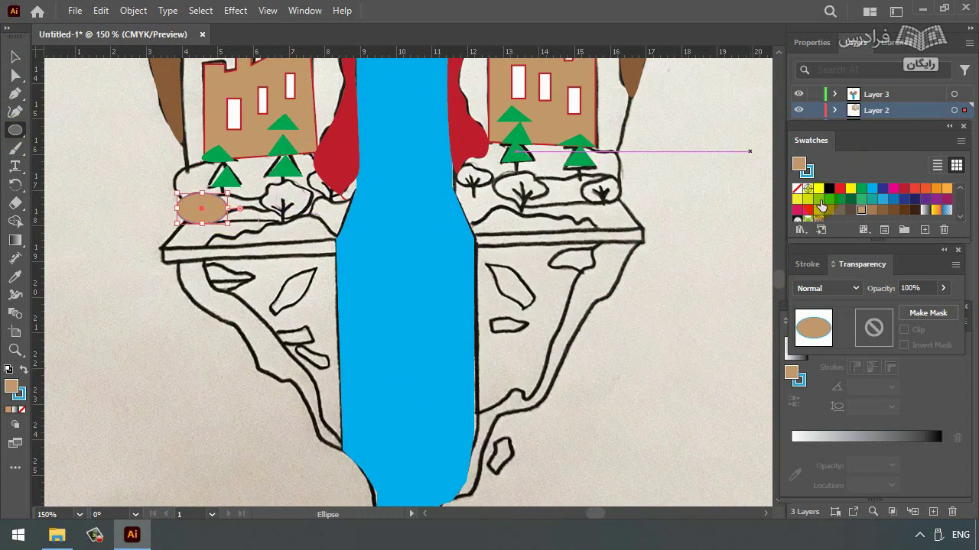
{"action": "left_click", "coordinate": [819, 199]}
{"action": "left_click_drag", "start_coordinate": [258, 180], "coordinate": [312, 210]}
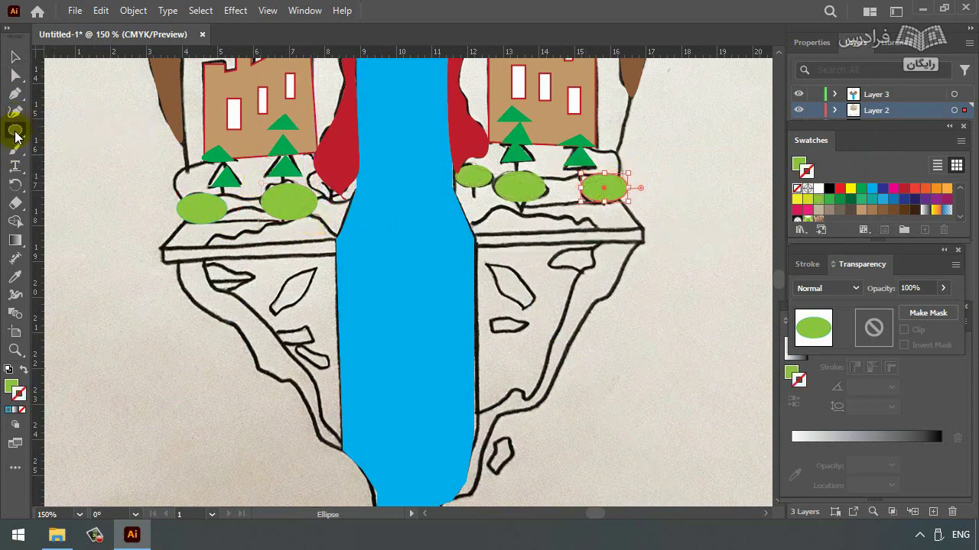
Add narrow brown trunks beneath the two left and two outer right tree crowns using the Rectangle tool.
{"action": "left_click_drag", "start_coordinate": [15, 130], "coordinate": [52, 135]}
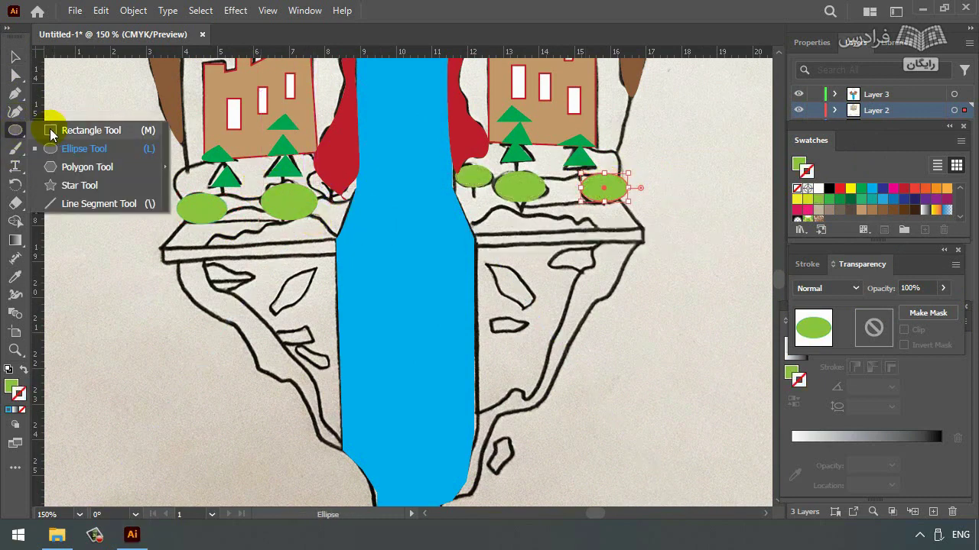
{"action": "left_click", "coordinate": [51, 134]}
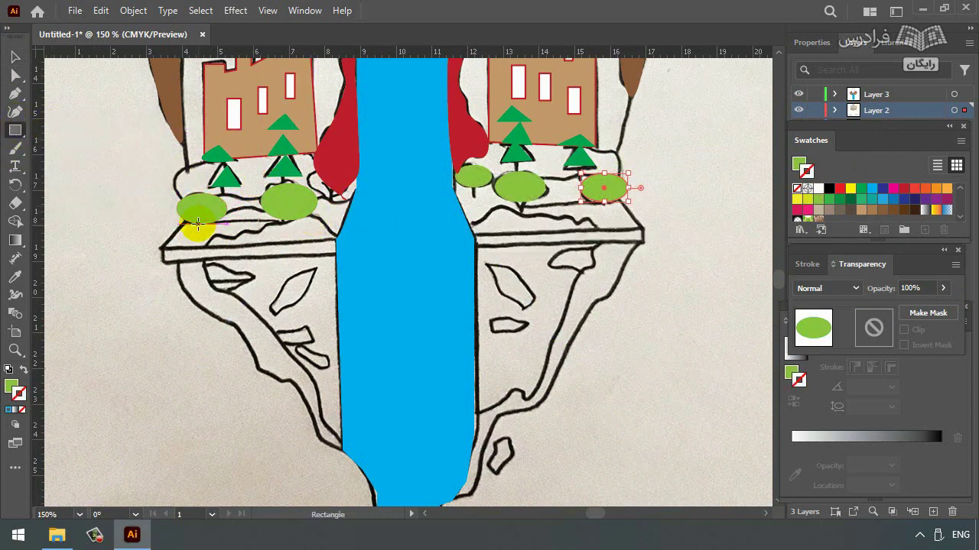
{"action": "left_click_drag", "start_coordinate": [198, 224], "coordinate": [202, 249]}
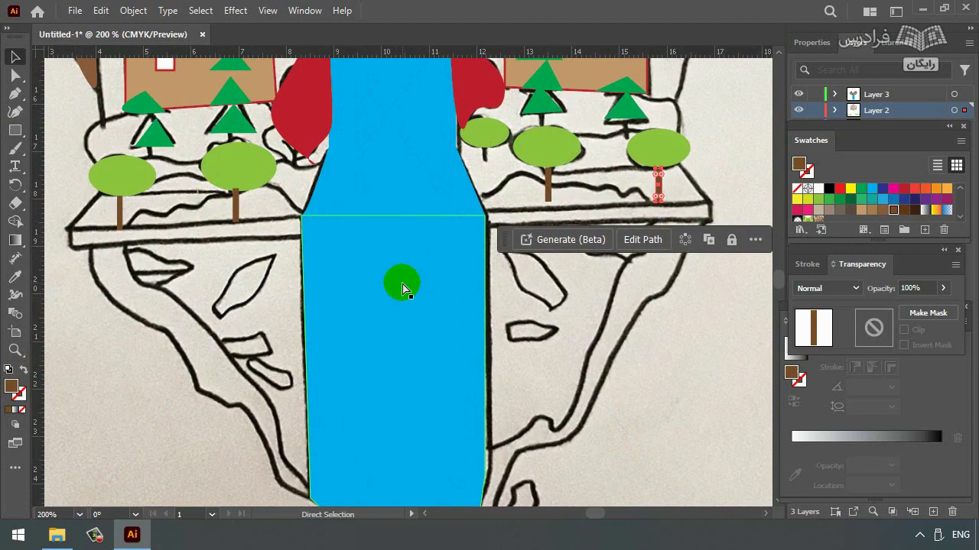
Paste a copy of the brown trunk and move it beneath the small round crown just right of the waterfall.
{"action": "key", "text": "ctrl+v"}
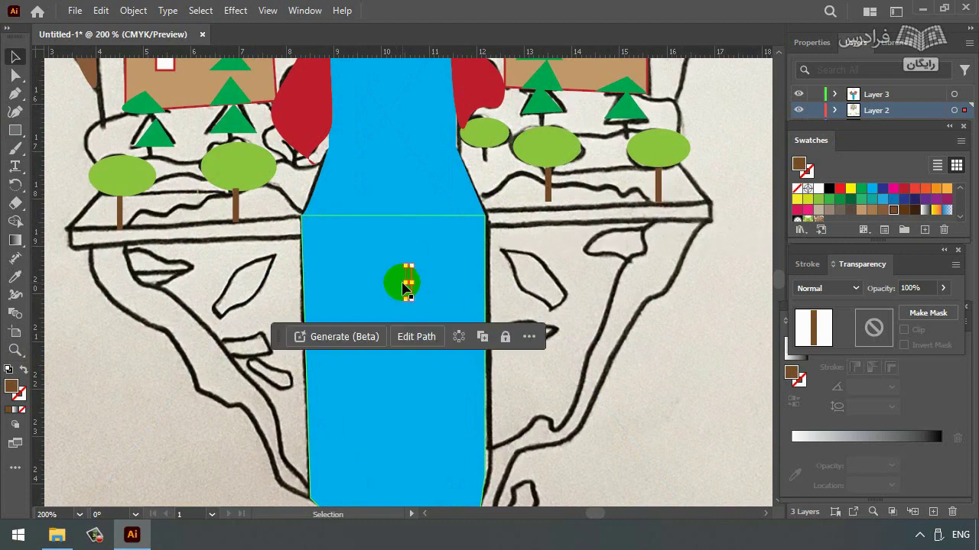
{"action": "key", "text": "Right"}
{"action": "key", "text": "Right"}
{"action": "key", "text": "Right"}
{"action": "key", "text": "Right"}
{"action": "key", "text": "Right"}
{"action": "key", "text": "Right"}
{"action": "key", "text": "Right"}
{"action": "key", "text": "Right"}
{"action": "key", "text": "Right"}
{"action": "key", "text": "Right"}
{"action": "key", "text": "Right"}
{"action": "key", "text": "Right"}
{"action": "key", "text": "Right"}
{"action": "key", "text": "Right"}
{"action": "key", "text": "Right"}
{"action": "key", "text": "Right"}
{"action": "key", "text": "Right"}
{"action": "key", "text": "Right"}
{"action": "key", "text": "Right"}
{"action": "key", "text": "Right"}
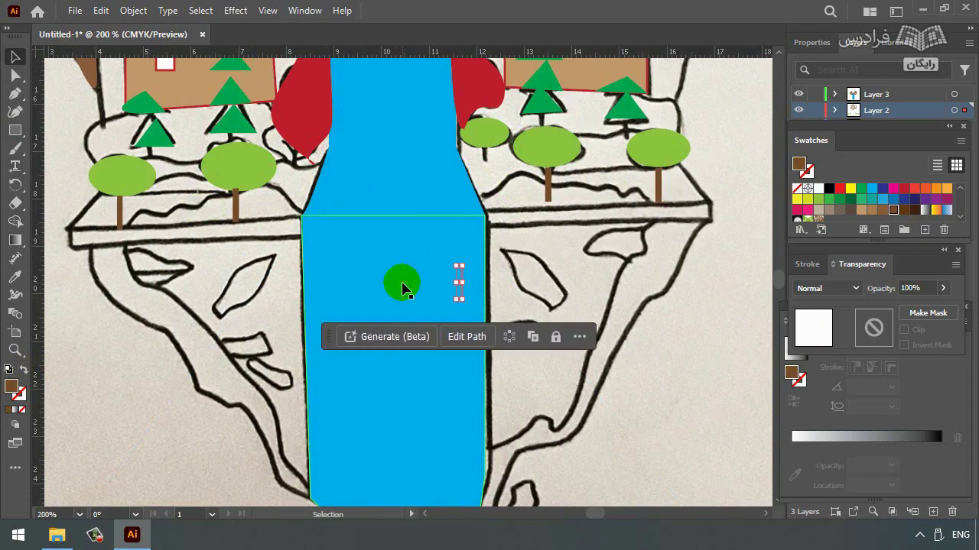
{"action": "key", "text": "Up"}
{"action": "key", "text": "Up"}
{"action": "key", "text": "Up"}
{"action": "key", "text": "Up"}
{"action": "key", "text": "Up"}
{"action": "key", "text": "Up"}
{"action": "key", "text": "Up"}
{"action": "key", "text": "Up"}
{"action": "key", "text": "Up"}
{"action": "key", "text": "Up"}
{"action": "key", "text": "Up"}
{"action": "key", "text": "Up"}
{"action": "key", "text": "Up"}
{"action": "key", "text": "Up"}
{"action": "key", "text": "Up"}
{"action": "key", "text": "Up"}
{"action": "key", "text": "Up"}
{"action": "key", "text": "Up"}
{"action": "key", "text": "Up"}
{"action": "key", "text": "Up"}
{"action": "key", "text": "Up"}
{"action": "key", "text": "Up"}
{"action": "key", "text": "Up"}
{"action": "key", "text": "Up"}
{"action": "key", "text": "Up"}
{"action": "key", "text": "Up"}
{"action": "key", "text": "Up"}
{"action": "key", "text": "Up"}
{"action": "key", "text": "Up"}
{"action": "key", "text": "Up"}
{"action": "key", "text": "Up"}
{"action": "key", "text": "Up"}
{"action": "key", "text": "Up"}
{"action": "key", "text": "Up"}
{"action": "key", "text": "Up"}
{"action": "key", "text": "Up"}
{"action": "key", "text": "Up"}
{"action": "key", "text": "Up"}
{"action": "key", "text": "Up"}
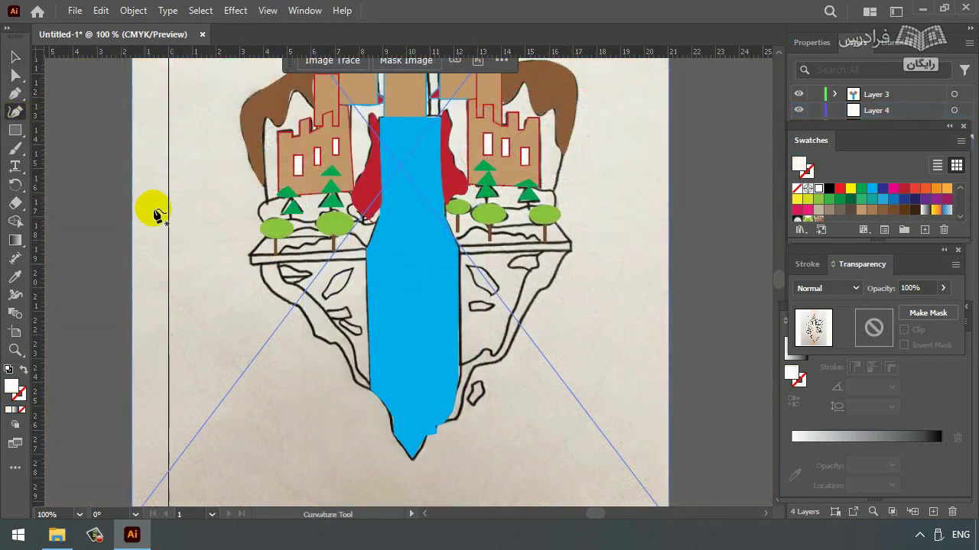
Cover the platform's front edge on both sides of the waterfall with matching strokeless red bars using the Rectangle tool and a copy.
{"action": "key", "text": "m"}
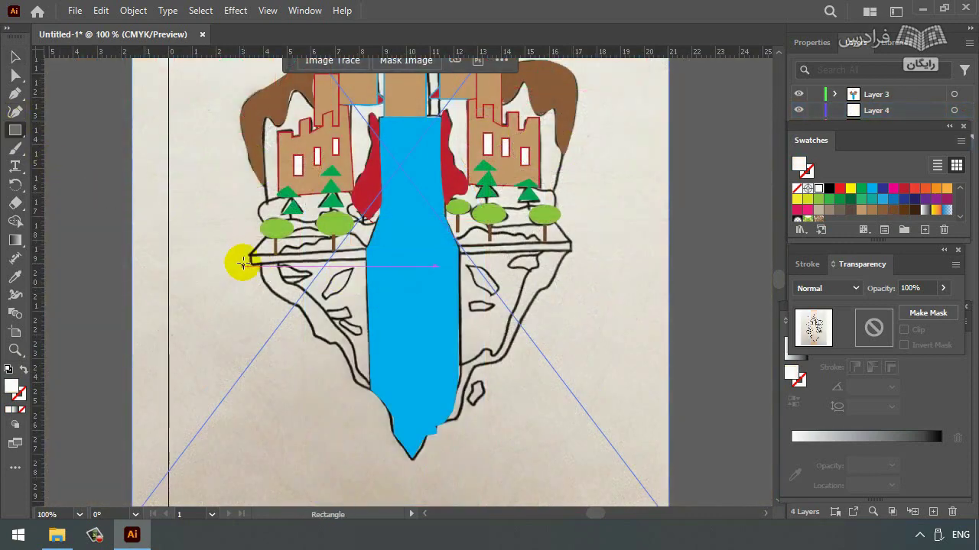
{"action": "left_click_drag", "start_coordinate": [251, 255], "coordinate": [365, 269]}
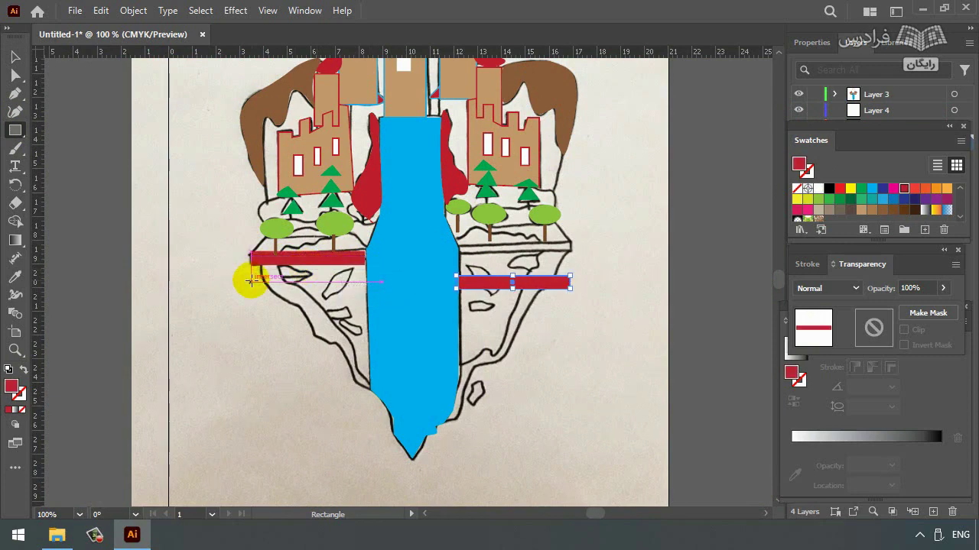
{"action": "key", "text": "Up"}
{"action": "key", "text": "Up"}
{"action": "key", "text": "Up"}
{"action": "key", "text": "Up"}
{"action": "key", "text": "Up"}
{"action": "key", "text": "Up"}
{"action": "key", "text": "Up"}
{"action": "key", "text": "Up"}
{"action": "key", "text": "Up"}
{"action": "key", "text": "Up"}
{"action": "key", "text": "Up"}
{"action": "key", "text": "Up"}
{"action": "key", "text": "Up"}
{"action": "key", "text": "Up"}
{"action": "key", "text": "Up"}
{"action": "key", "text": "Up"}
{"action": "key", "text": "Up"}
{"action": "key", "text": "Up"}
{"action": "key", "text": "Up"}
{"action": "key", "text": "Up"}
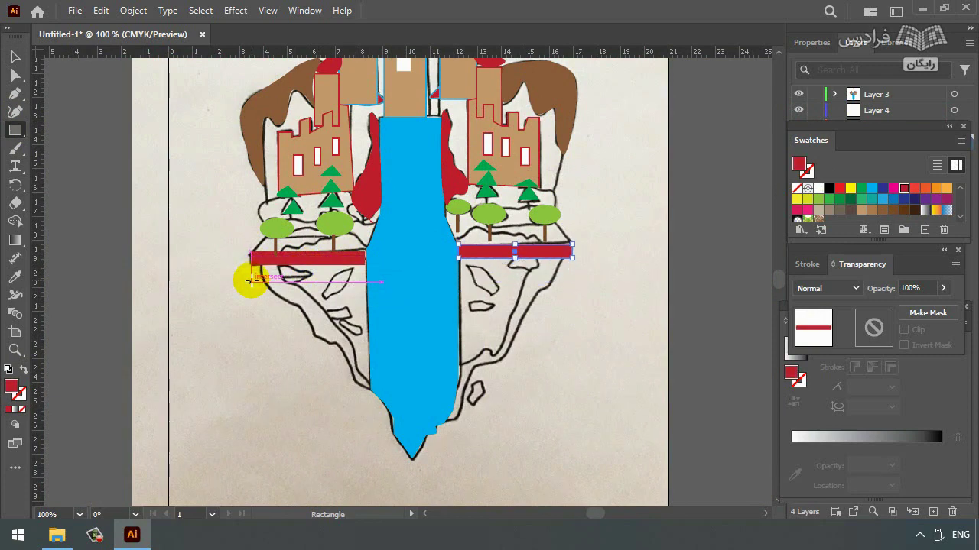
Trace the rock cliffs under both halves of the platform with the Pen tool and fill them grey-brown.
{"action": "left_click", "coordinate": [14, 112]}
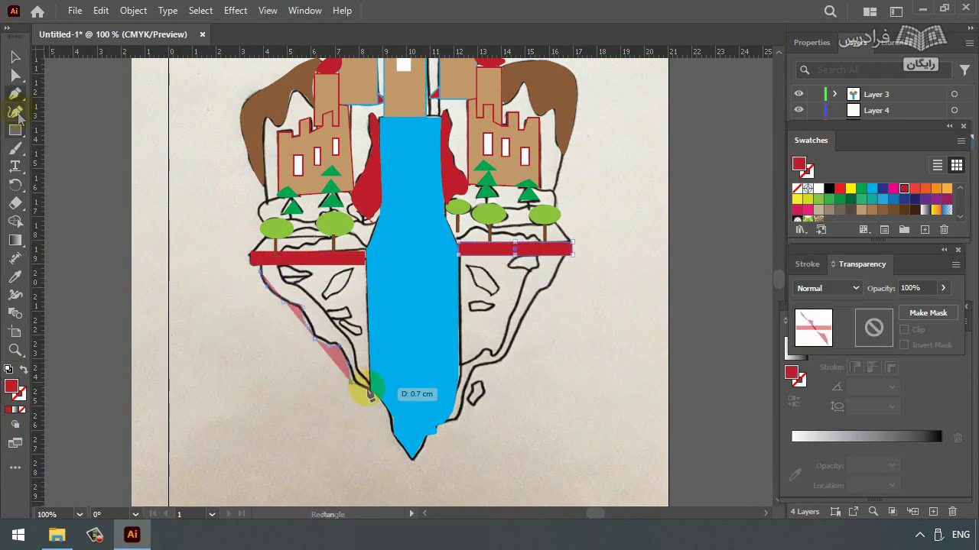
{"action": "key", "text": "p"}
{"action": "left_click", "coordinate": [361, 382]}
{"action": "left_click", "coordinate": [366, 268]}
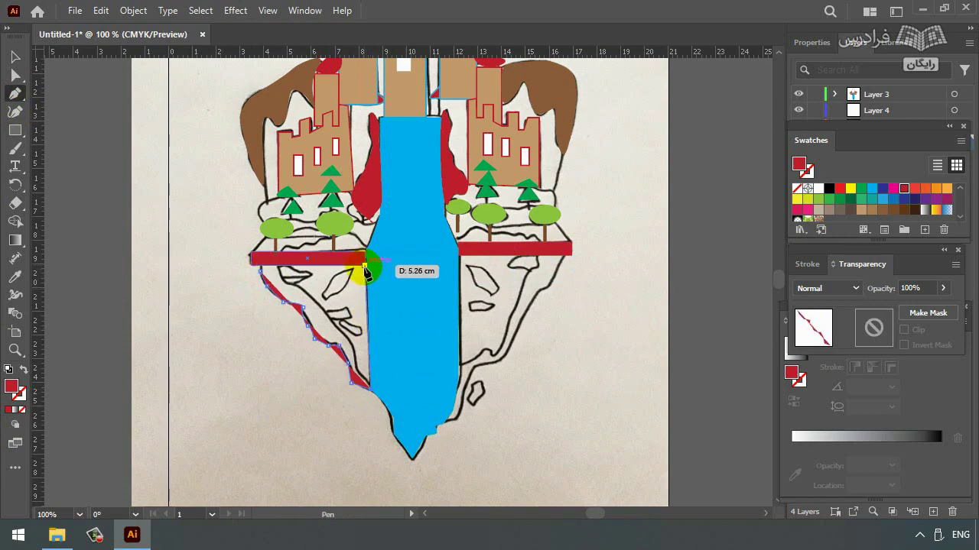
{"action": "left_click", "coordinate": [258, 264]}
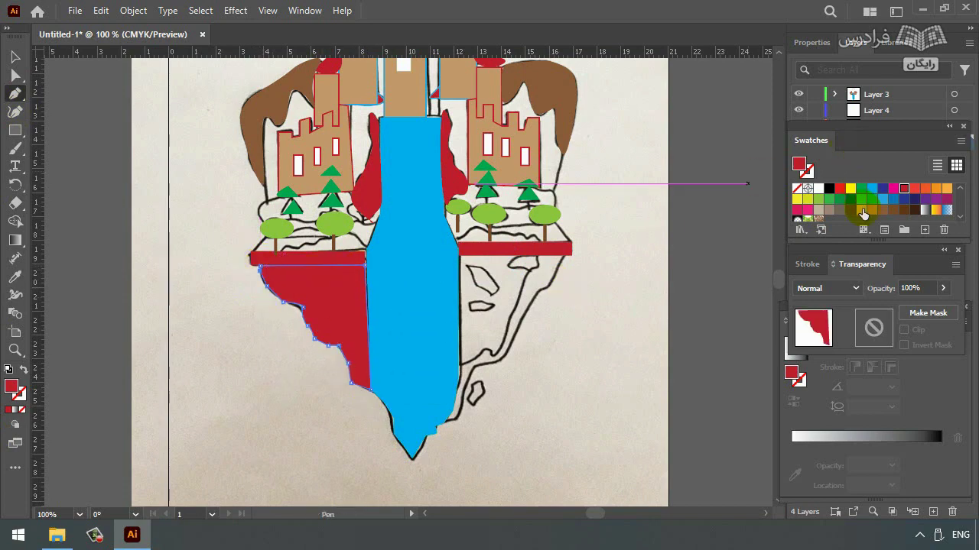
{"action": "left_click", "coordinate": [829, 211]}
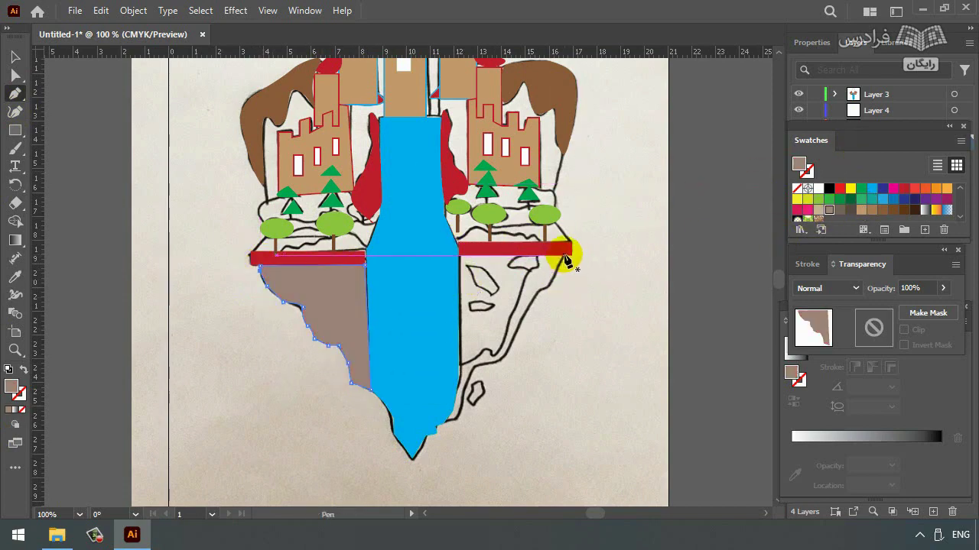
{"action": "left_click", "coordinate": [452, 258]}
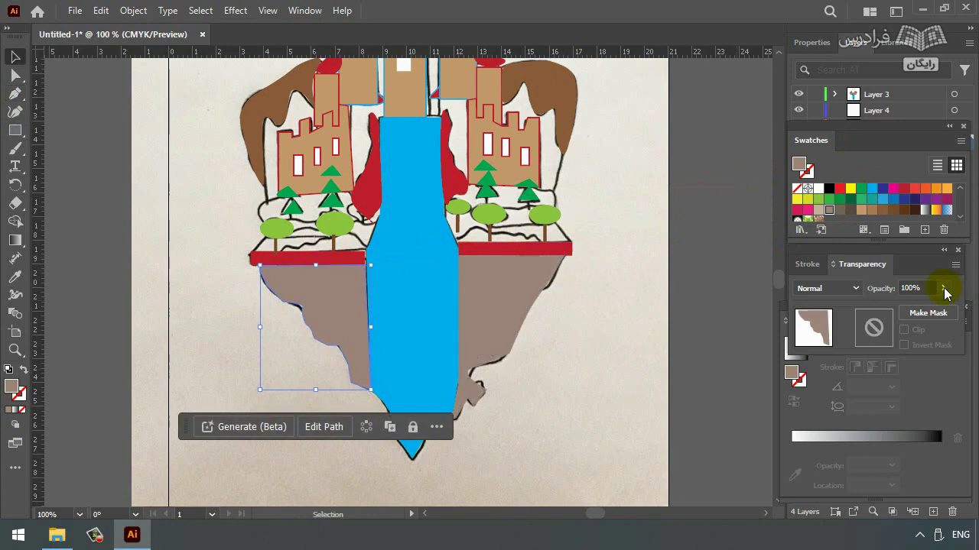
Set the left cliff's opacity to 22% and trace the diamond-shaped rock facet beneath it with the Pen tool.
{"action": "left_click", "coordinate": [942, 287]}
{"action": "left_click_drag", "start_coordinate": [942, 306], "coordinate": [895, 322]}
{"action": "key", "text": "p"}
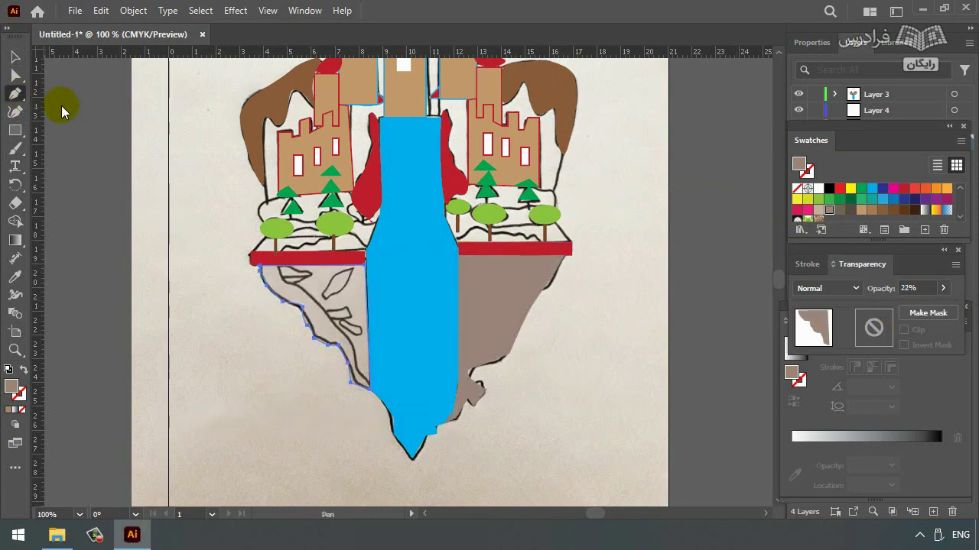
{"action": "left_click", "coordinate": [321, 293]}
{"action": "left_click", "coordinate": [354, 268]}
{"action": "left_click", "coordinate": [336, 275]}
{"action": "left_click", "coordinate": [321, 294]}
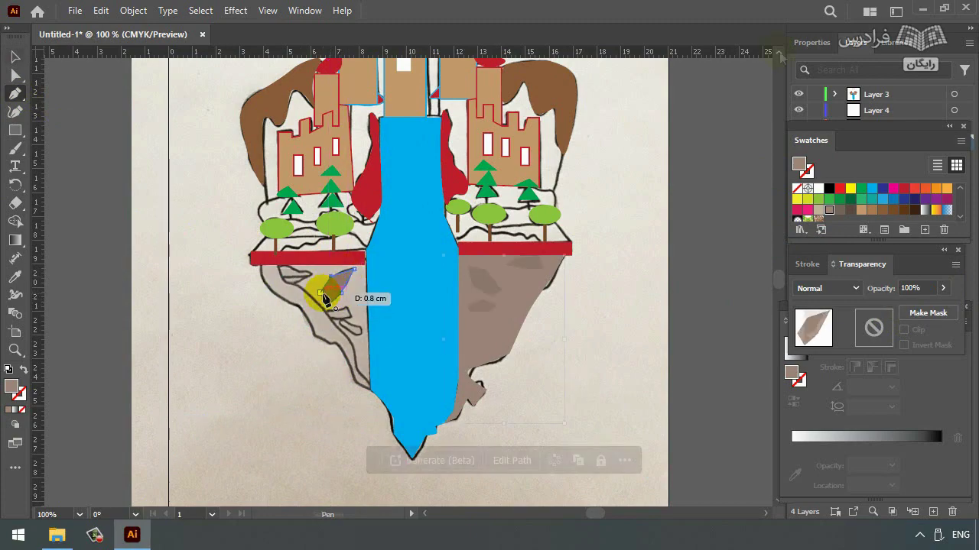
{"action": "key", "text": "v"}
{"action": "scroll", "coordinate": [779, 51], "scroll_direction": "up", "scroll_amount": 3}
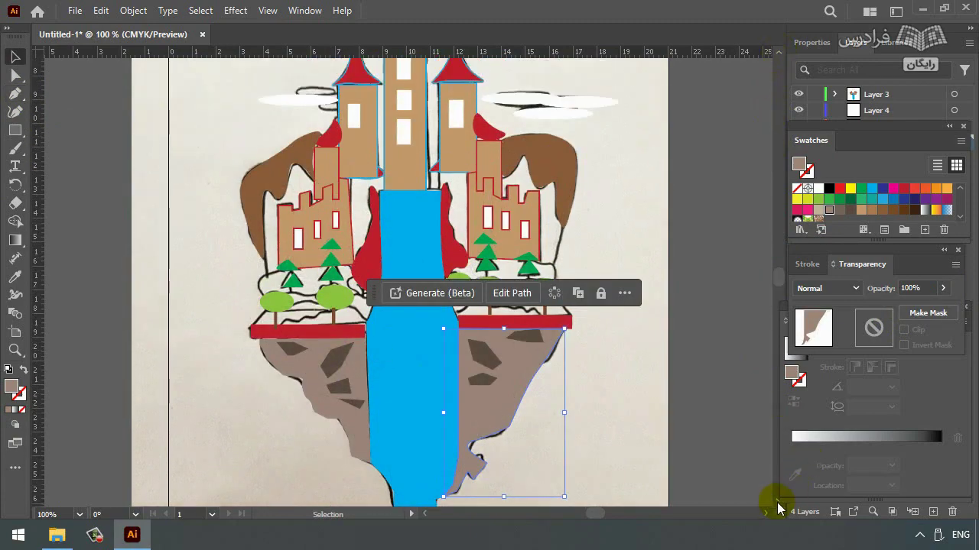
Trace the grass mounds along the platform just above the red bars as light green shapes with the Curvature tool.
{"action": "key", "text": "ctrl+equal"}
{"action": "key", "text": "shift+grave"}
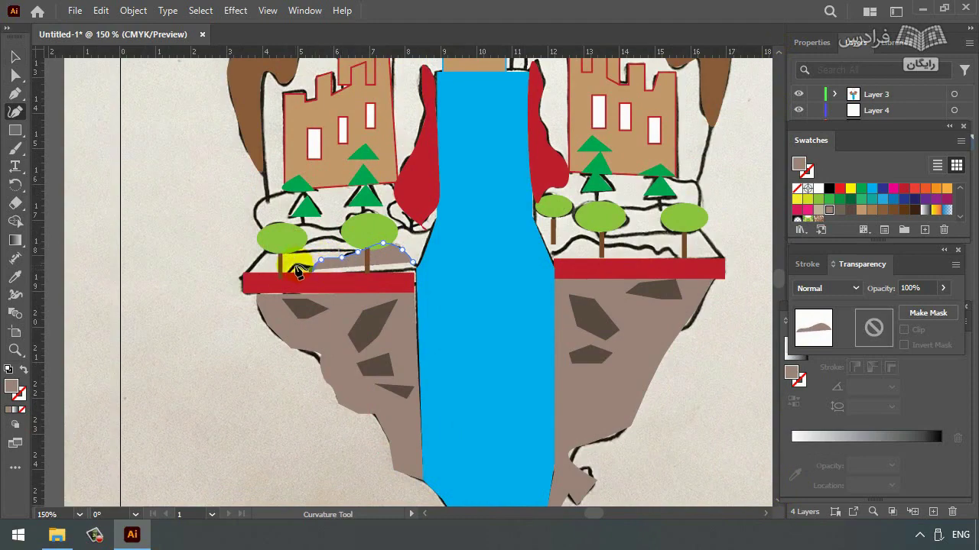
{"action": "left_click", "coordinate": [288, 286]}
{"action": "key", "text": "v"}
{"action": "scroll", "coordinate": [382, 290], "scroll_direction": "right", "scroll_amount": 3}
{"action": "mouse_move", "coordinate": [252, 289]}
{"action": "left_mouse_down"}
{"action": "mouse_move", "coordinate": [430, 268]}
{"action": "mouse_move", "coordinate": [437, 281]}
{"action": "mouse_move", "coordinate": [274, 268]}
{"action": "mouse_move", "coordinate": [234, 277]}
{"action": "mouse_move", "coordinate": [257, 294]}
{"action": "mouse_move", "coordinate": [257, 277]}
{"action": "mouse_move", "coordinate": [242, 276]}
{"action": "left_mouse_up"}
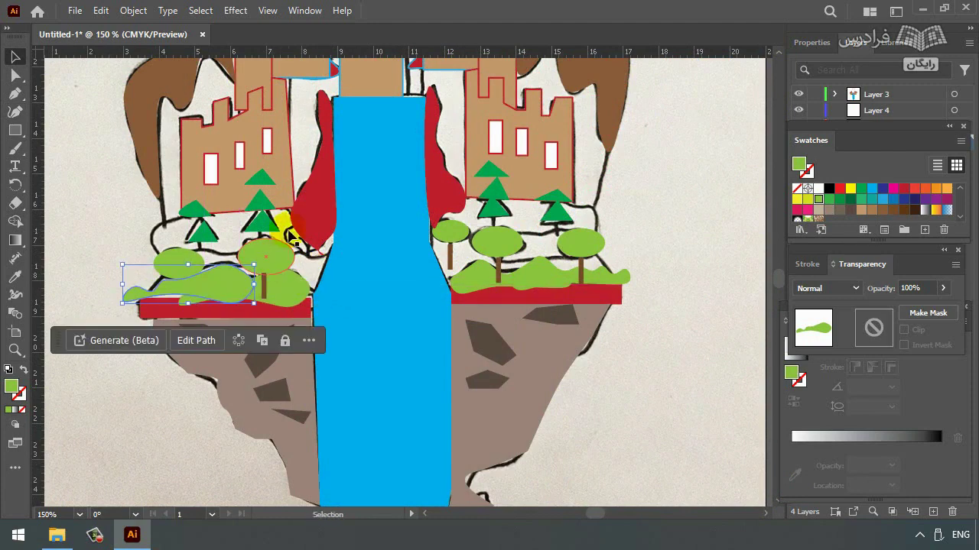
Recolor the inner left and middle right round tree crowns dark green, and select the outer left crown.
{"action": "left_click", "coordinate": [268, 254]}
{"action": "left_click", "coordinate": [840, 198]}
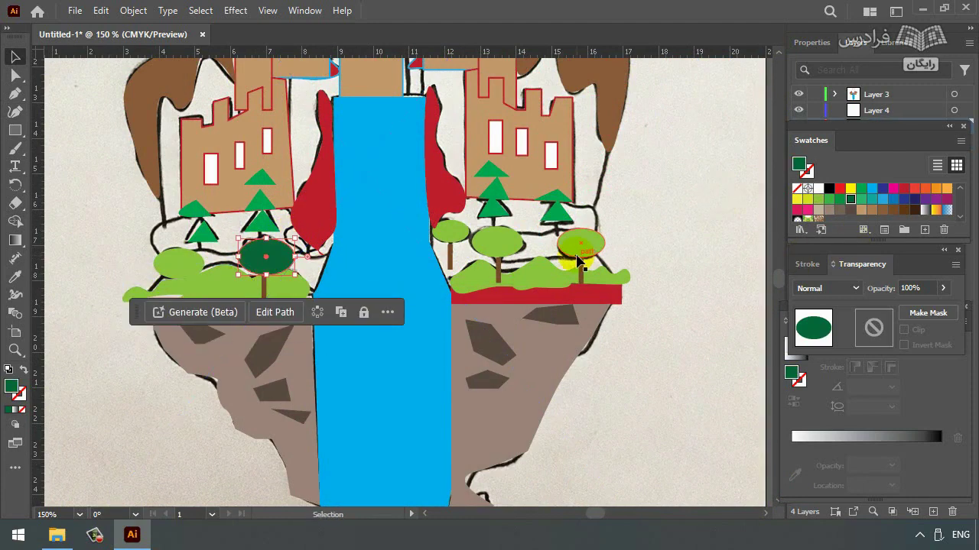
{"action": "left_click", "coordinate": [497, 242]}
{"action": "left_click", "coordinate": [851, 200]}
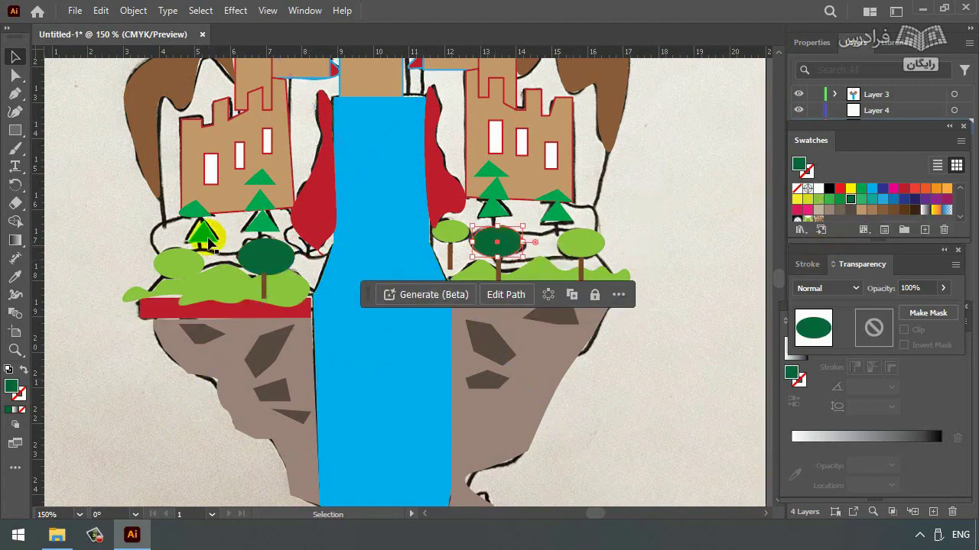
{"action": "left_click", "coordinate": [188, 262]}
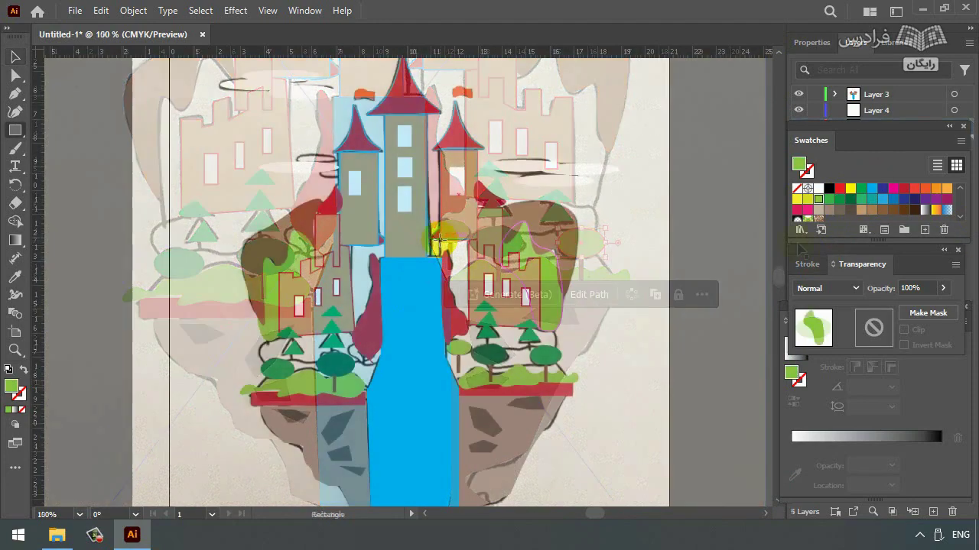
Fill the gaps between the waterfall banks and the castle walls with dark brown rectangles on both sides.
{"action": "left_click_drag", "start_coordinate": [444, 246], "coordinate": [473, 318]}
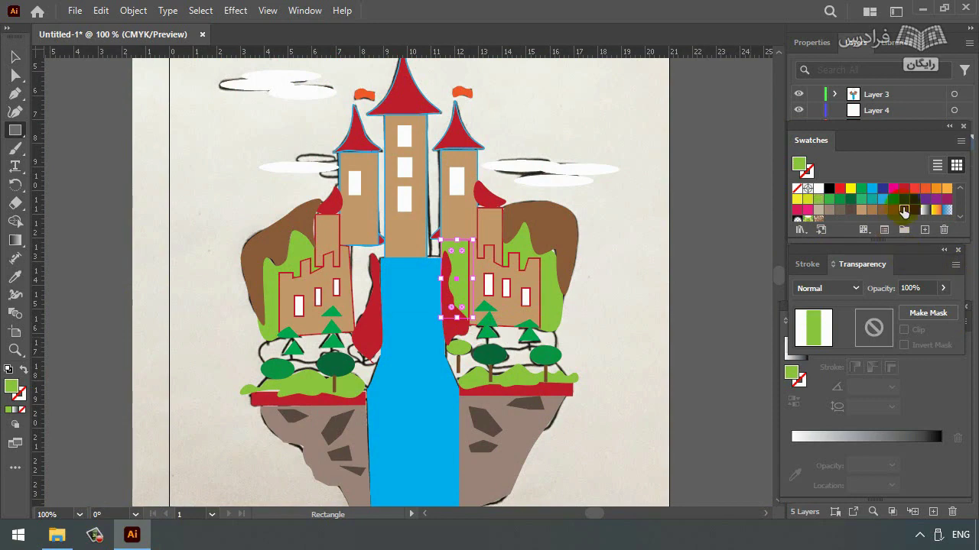
{"action": "left_click", "coordinate": [904, 210]}
{"action": "mouse_move", "coordinate": [354, 244]}
{"action": "left_mouse_down"}
{"action": "mouse_move", "coordinate": [420, 289]}
{"action": "mouse_move", "coordinate": [413, 342]}
{"action": "mouse_move", "coordinate": [388, 339]}
{"action": "left_mouse_up"}
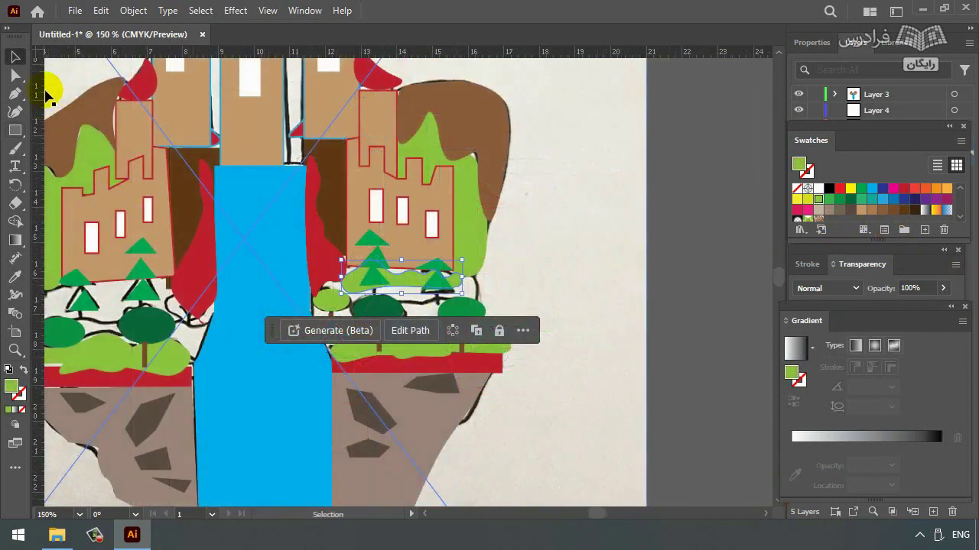
Trace the bushes around the pine trees on both sides of the waterfall as light green shapes with the Curvature tool.
{"action": "left_click", "coordinate": [14, 112]}
{"action": "left_click", "coordinate": [457, 289]}
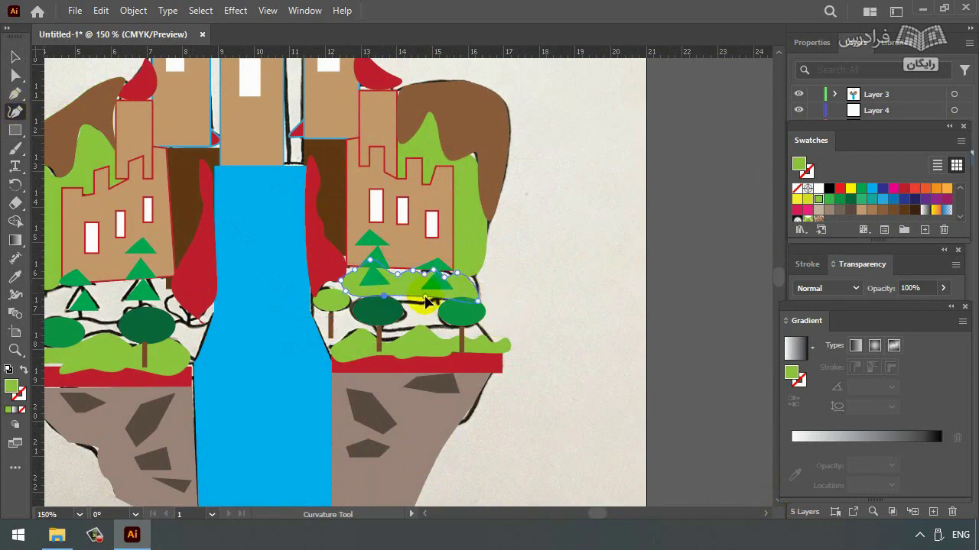
{"action": "left_click", "coordinate": [423, 515]}
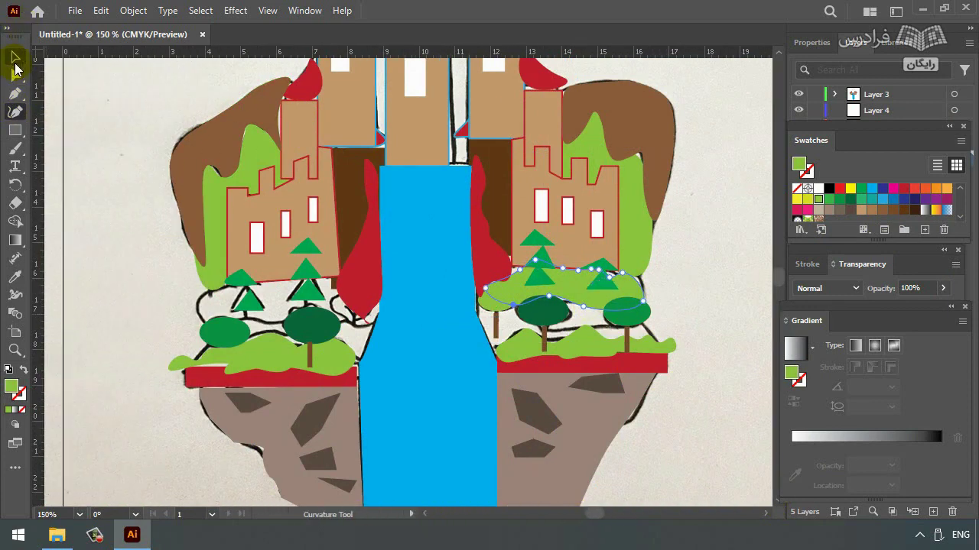
{"action": "left_click", "coordinate": [280, 325]}
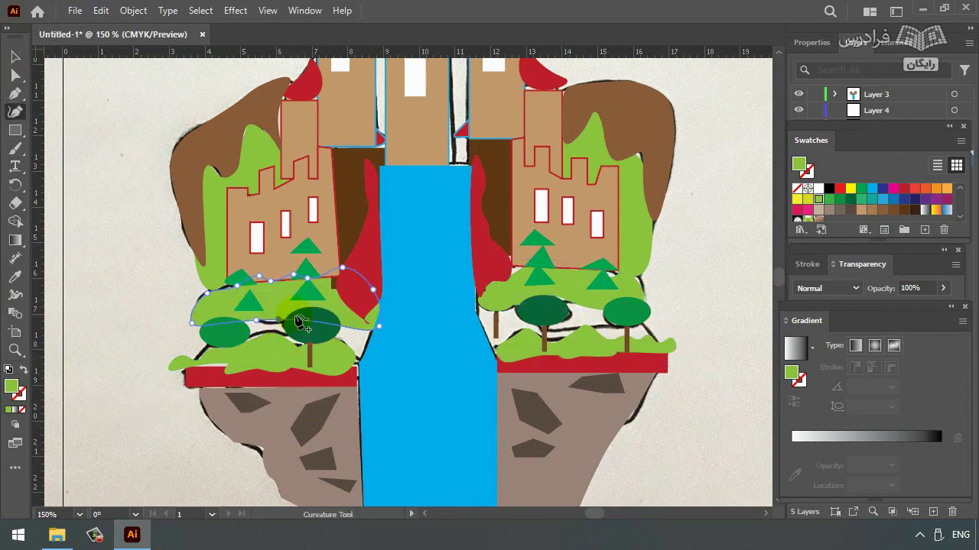
Move the placed castle drawing completely off the artboard to the left of the finished artwork.
{"action": "key", "text": "ctrl+minus"}
{"action": "key", "text": "ctrl+minus"}
{"action": "key", "text": "ctrl+minus"}
{"action": "left_click", "coordinate": [15, 56]}
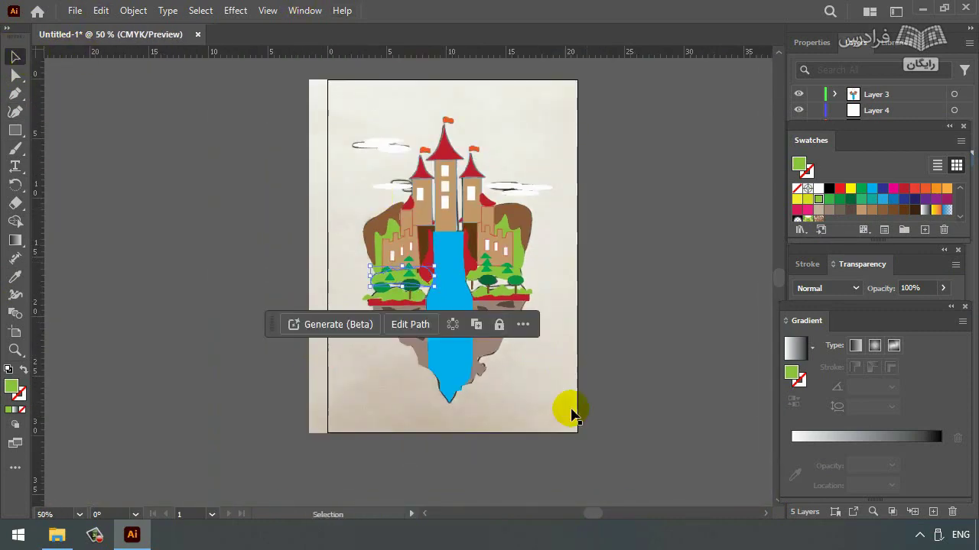
{"action": "left_click", "coordinate": [382, 404]}
{"action": "key", "text": "shift+Left"}
{"action": "key", "text": "shift+Left"}
{"action": "key", "text": "shift+Left"}
{"action": "key", "text": "shift+Left"}
{"action": "key", "text": "shift+Left"}
{"action": "key", "text": "shift+Left"}
{"action": "key", "text": "shift+Left"}
{"action": "key", "text": "shift+Left"}
{"action": "key", "text": "shift+Left"}
{"action": "key", "text": "shift+Left"}
{"action": "key", "text": "shift+Left"}
{"action": "key", "text": "shift+Left"}
{"action": "key", "text": "shift+Left"}
{"action": "key", "text": "shift+Left"}
{"action": "key", "text": "shift+Left"}
{"action": "key", "text": "shift+Left"}
{"action": "key", "text": "shift+Left"}
{"action": "key", "text": "shift+Left"}
{"action": "key", "text": "shift+Left"}
{"action": "key", "text": "shift+Left"}
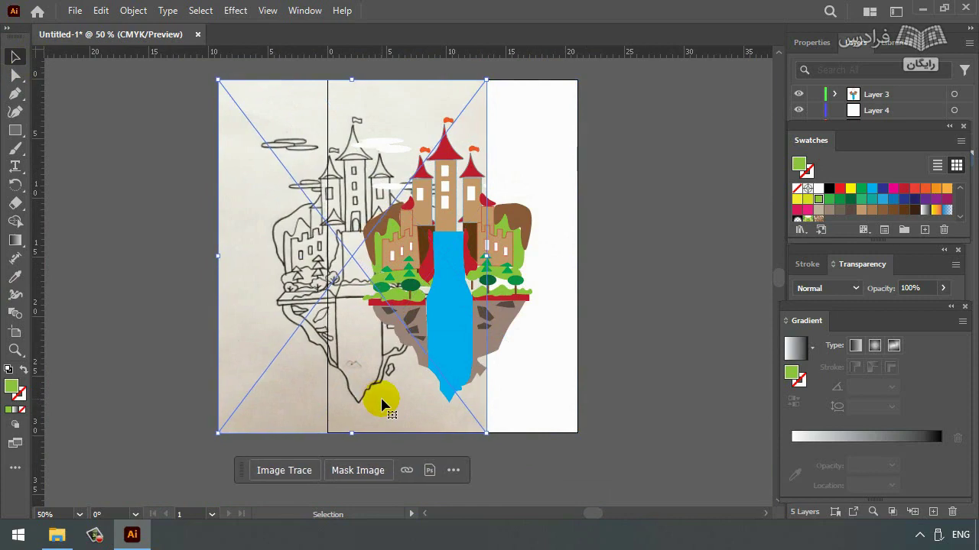
{"action": "left_click_drag", "start_coordinate": [269, 264], "coordinate": [95, 258]}
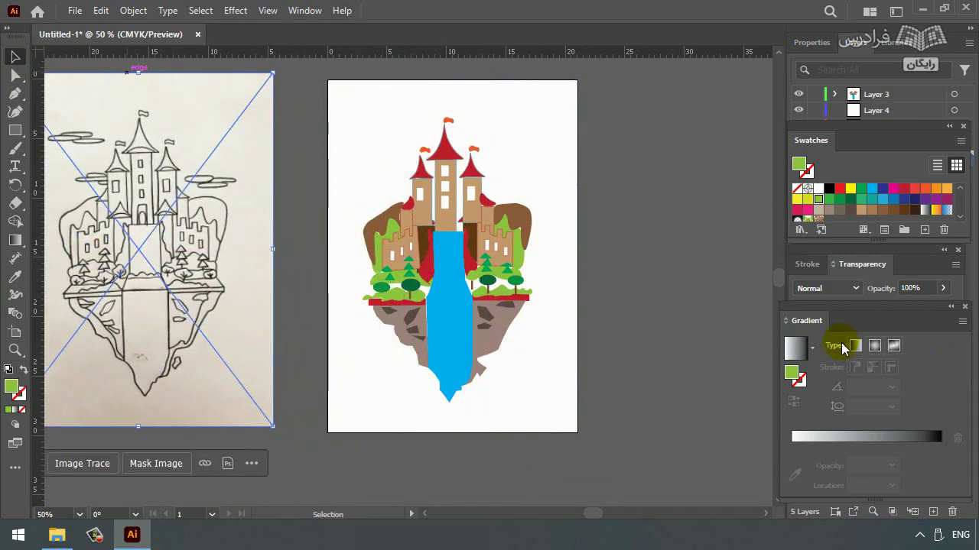
Draw a narrow vertical white rectangle near the left edge of the upper waterfall and bring it to the front.
{"action": "key", "text": "ctrl+plus"}
{"action": "left_click_drag", "start_coordinate": [571, 522], "coordinate": [596, 520]}
{"action": "key", "text": "ctrl+plus"}
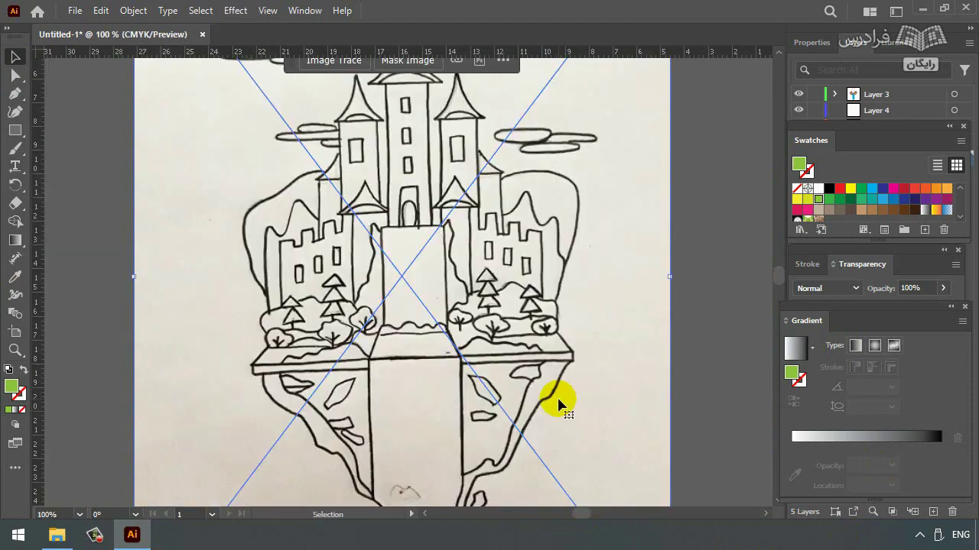
{"action": "key", "text": "ctrl+minus"}
{"action": "left_click_drag", "start_coordinate": [575, 513], "coordinate": [590, 527]}
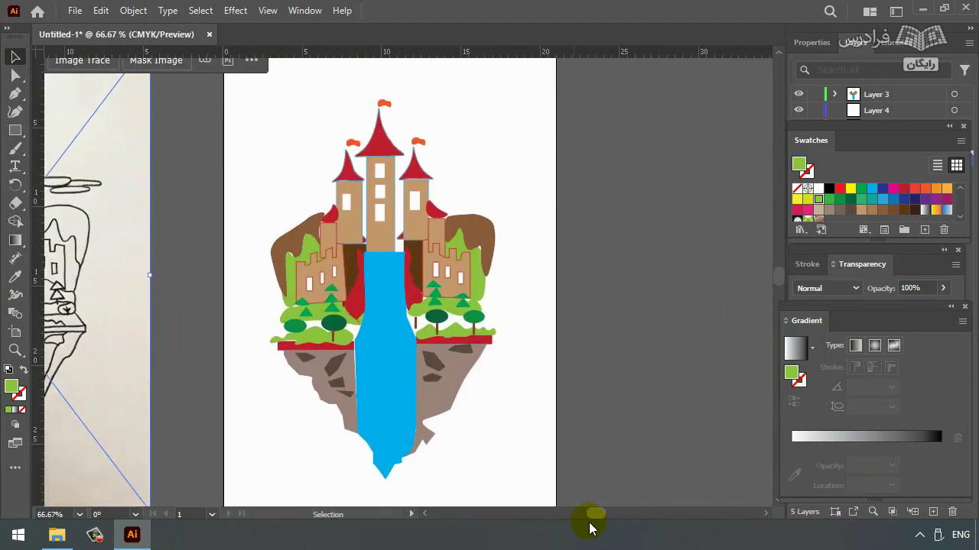
{"action": "left_click", "coordinate": [16, 130]}
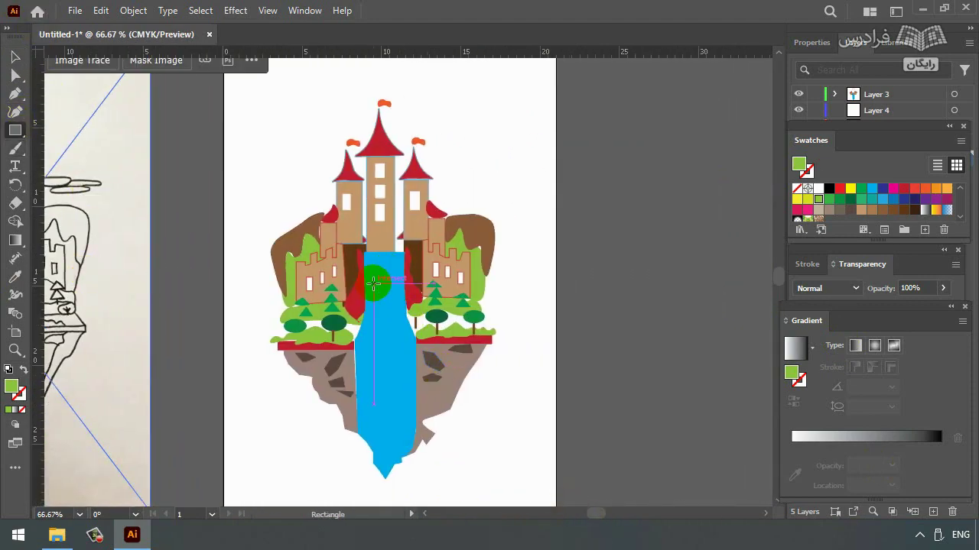
{"action": "left_click_drag", "start_coordinate": [369, 272], "coordinate": [375, 345]}
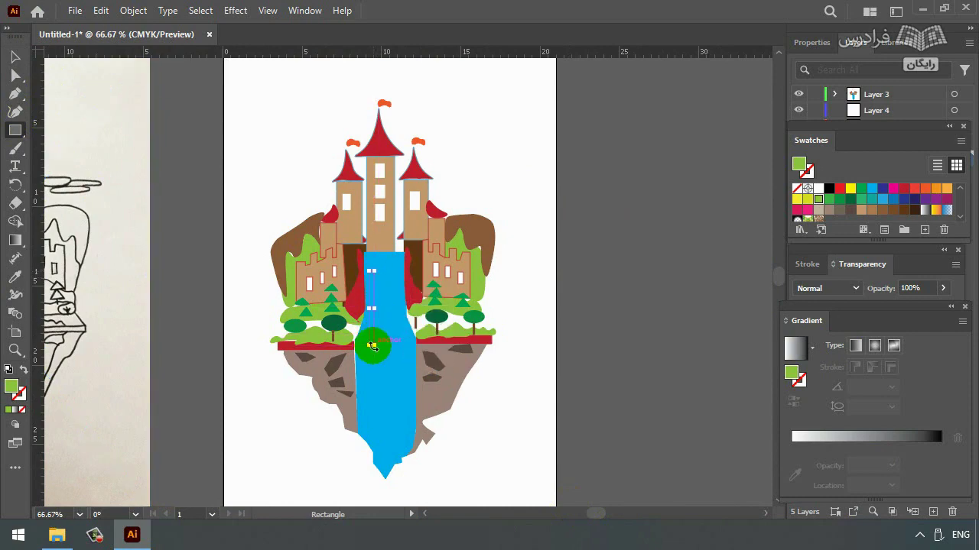
{"action": "left_click", "coordinate": [818, 190]}
{"action": "right_click", "coordinate": [371, 340]}
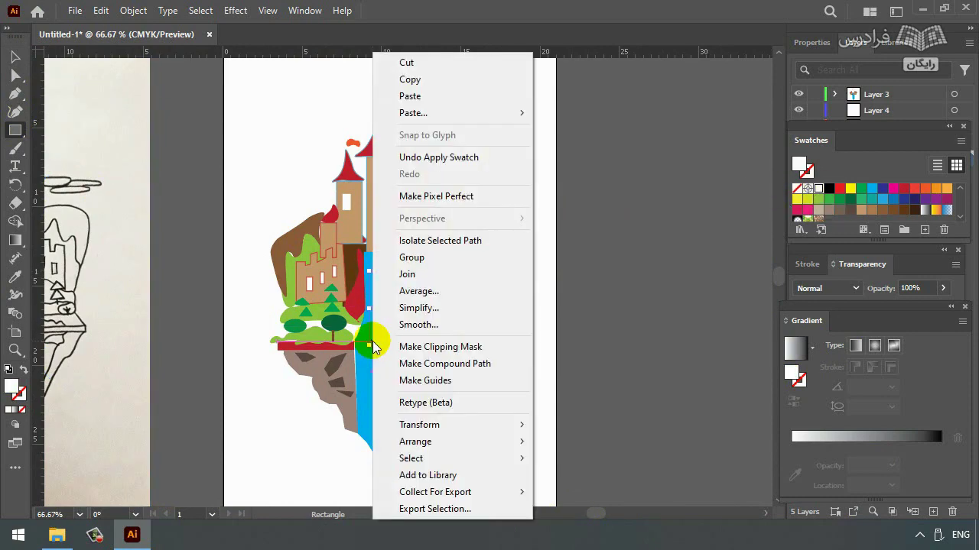
{"action": "mouse_move", "coordinate": [424, 442]}
{"action": "left_click", "coordinate": [581, 442]}
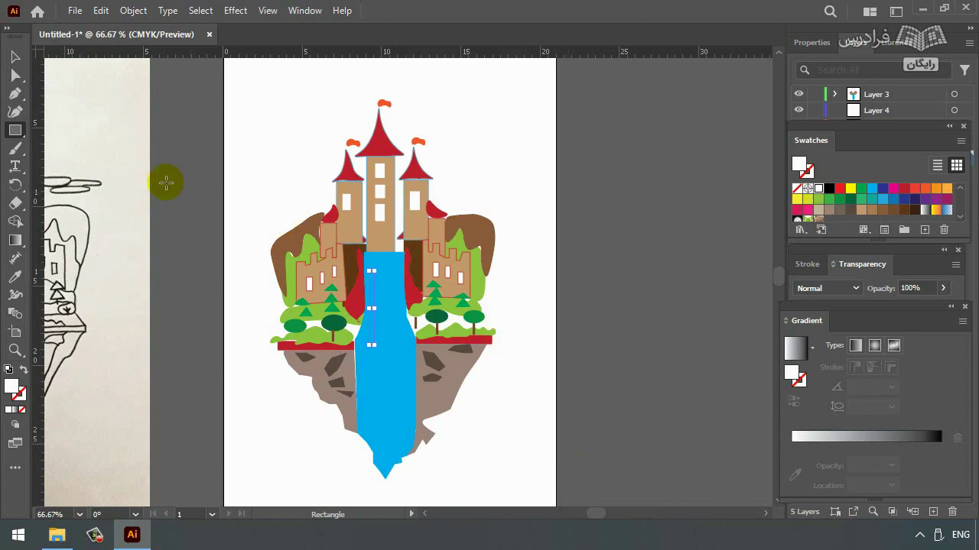
Send the upper blue rectangle of the waterfall to the back.
{"action": "left_click", "coordinate": [16, 57]}
{"action": "left_click_drag", "start_coordinate": [411, 339], "coordinate": [393, 280]}
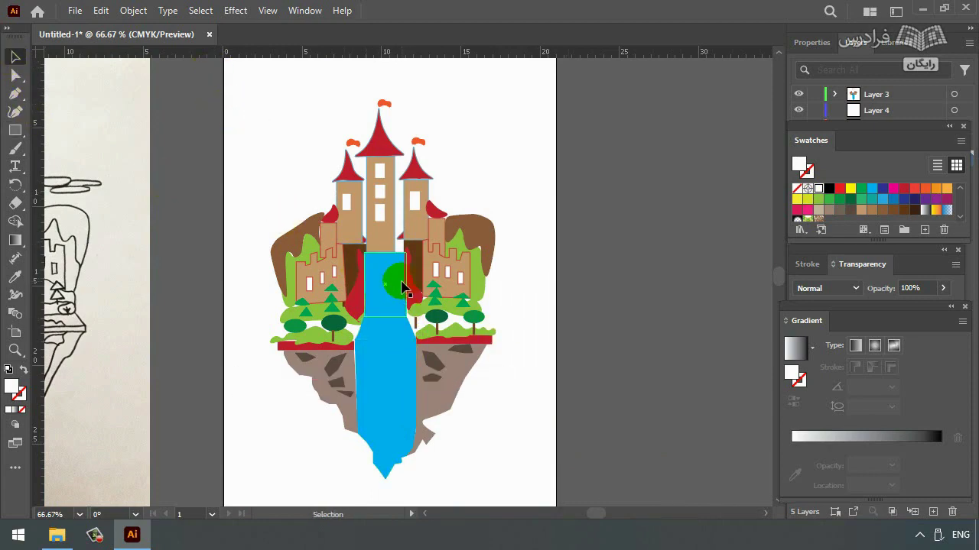
{"action": "right_click", "coordinate": [397, 280]}
{"action": "mouse_move", "coordinate": [444, 442]}
{"action": "left_click", "coordinate": [594, 491]}
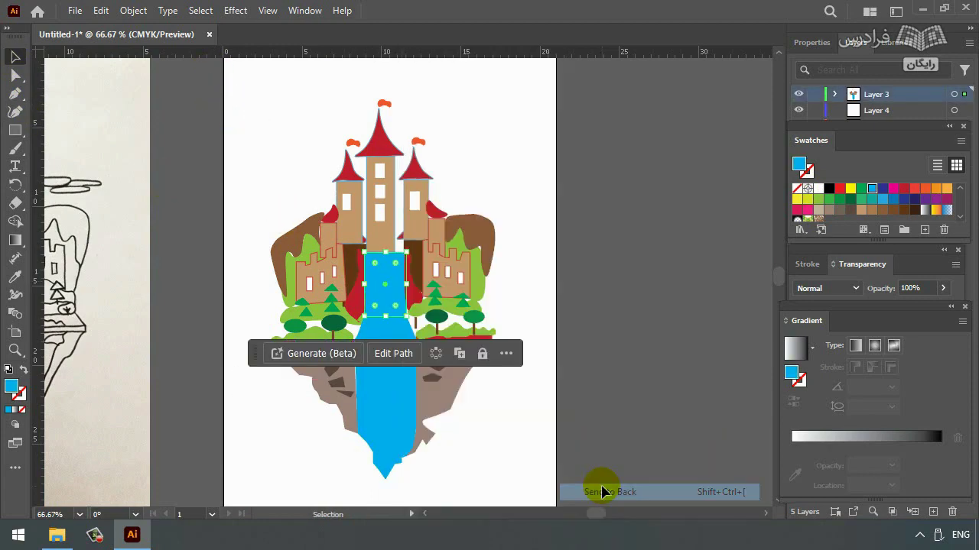
Add clouds made of flat, overlapping blue ellipses on both sides of the castle's towers.
{"action": "left_click", "coordinate": [192, 116]}
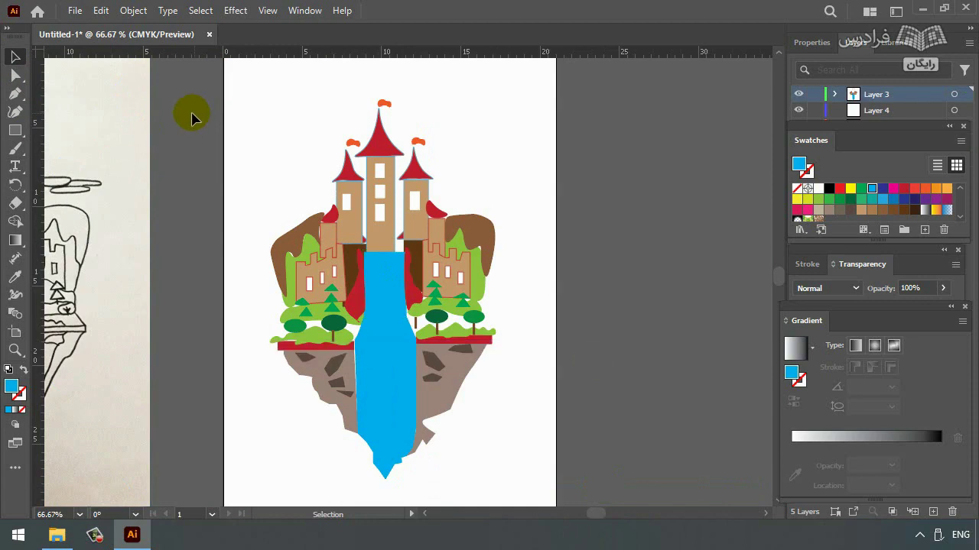
{"action": "left_click", "coordinate": [305, 134]}
{"action": "left_click_drag", "start_coordinate": [284, 120], "coordinate": [329, 156]}
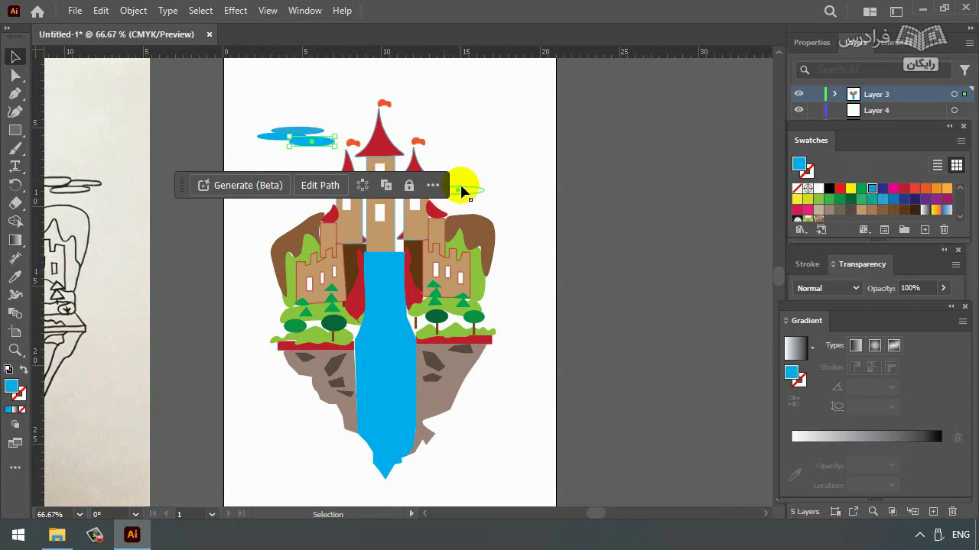
{"action": "left_click_drag", "start_coordinate": [461, 191], "coordinate": [467, 192]}
{"action": "left_click", "coordinate": [853, 189]}
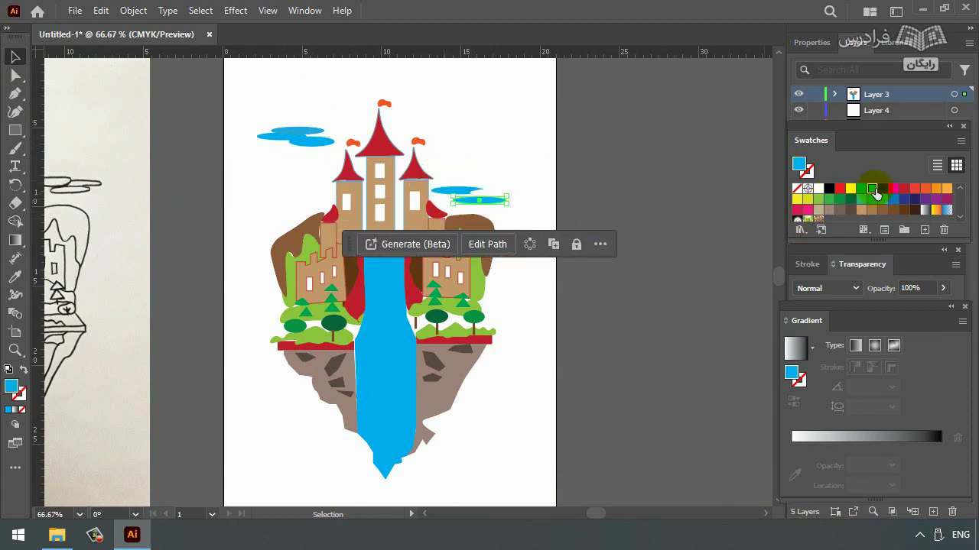
{"action": "key", "text": "ctrl+equal"}
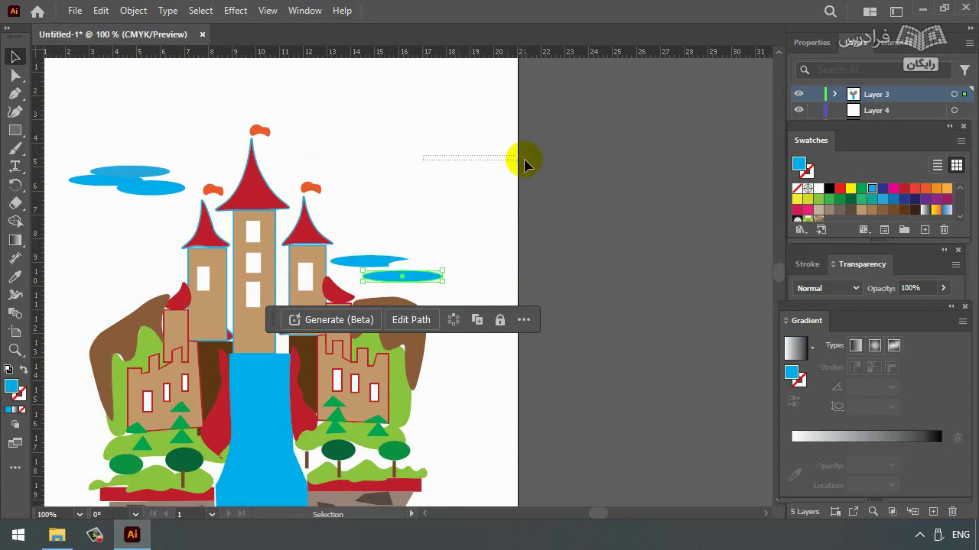
{"action": "left_click_drag", "start_coordinate": [523, 165], "coordinate": [526, 167]}
{"action": "scroll", "coordinate": [426, 520], "scroll_direction": "left", "scroll_amount": 5}
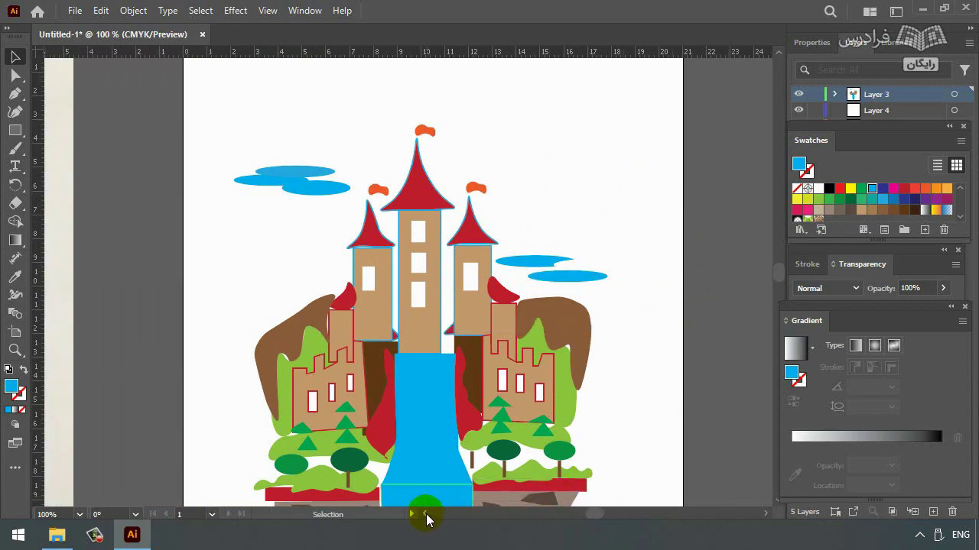
Delete the placed castle drawing beside the artboard.
{"action": "key", "text": "ctrl+minus"}
{"action": "key", "text": "ctrl+minus"}
{"action": "key", "text": "ctrl+minus"}
{"action": "left_click", "coordinate": [267, 269]}
{"action": "key", "text": "Delete"}
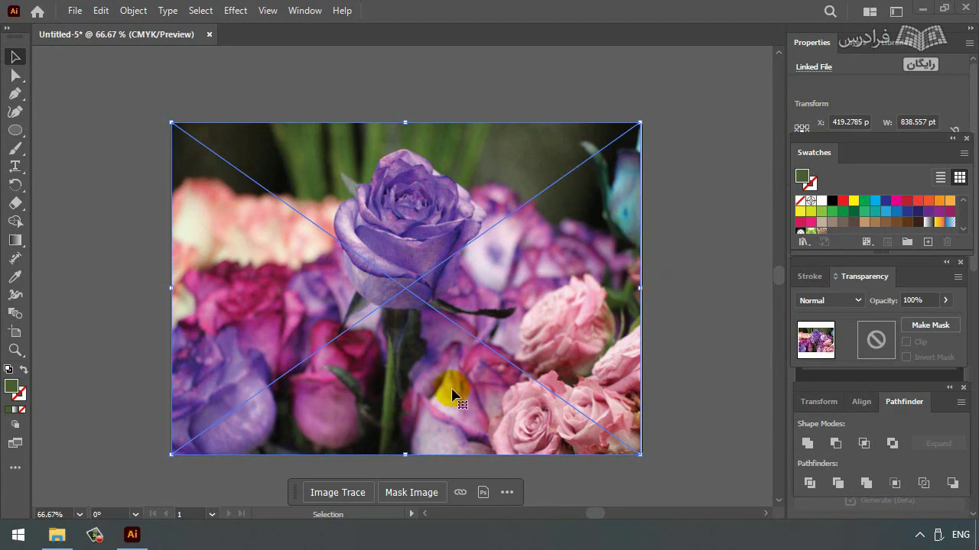
Trace the placed rose photo using the 16 Colors preset of Image Trace.
{"action": "left_click", "coordinate": [310, 22]}
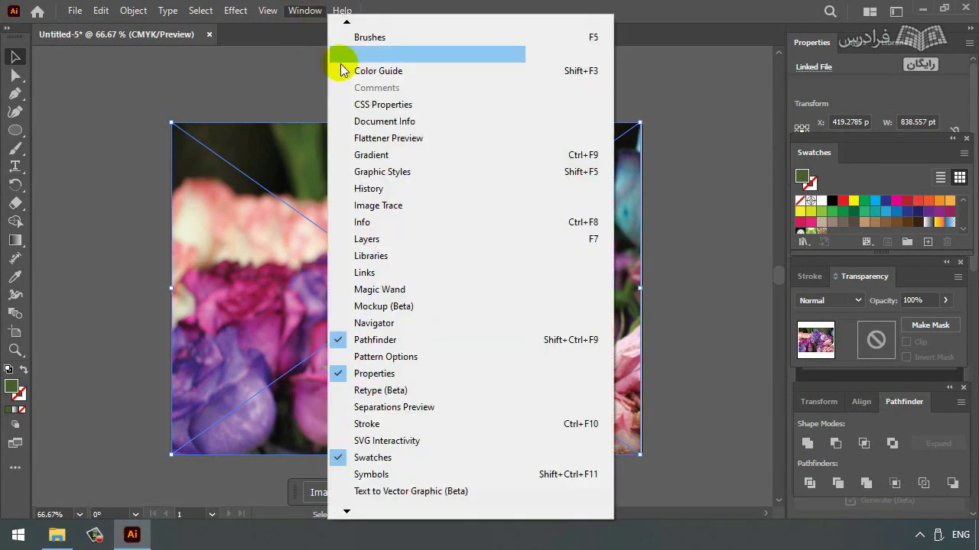
{"action": "left_click", "coordinate": [392, 209]}
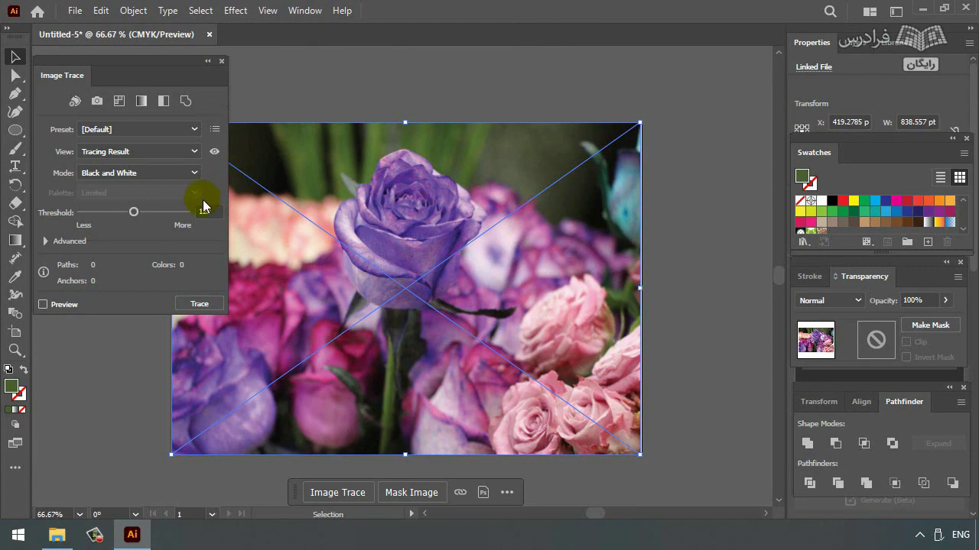
{"action": "left_click", "coordinate": [194, 132]}
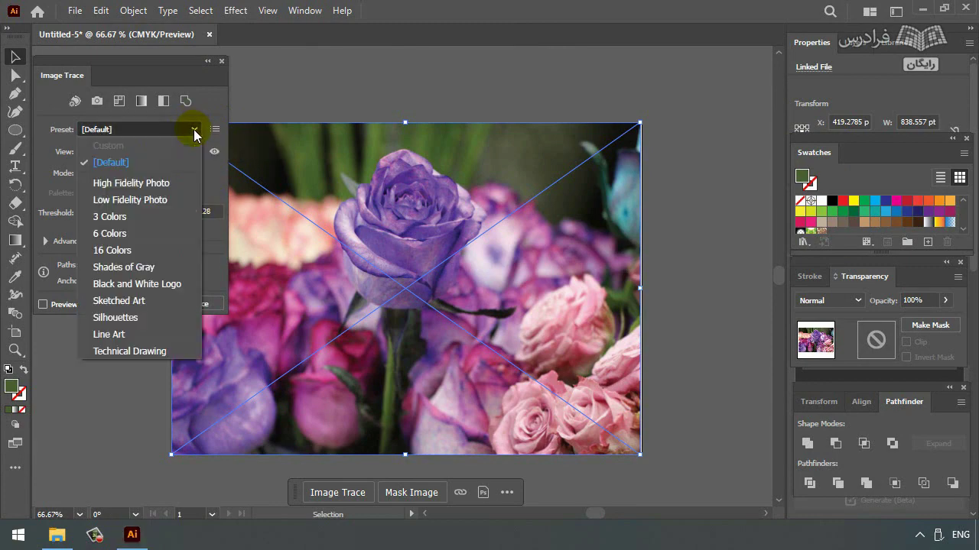
{"action": "left_click", "coordinate": [175, 251]}
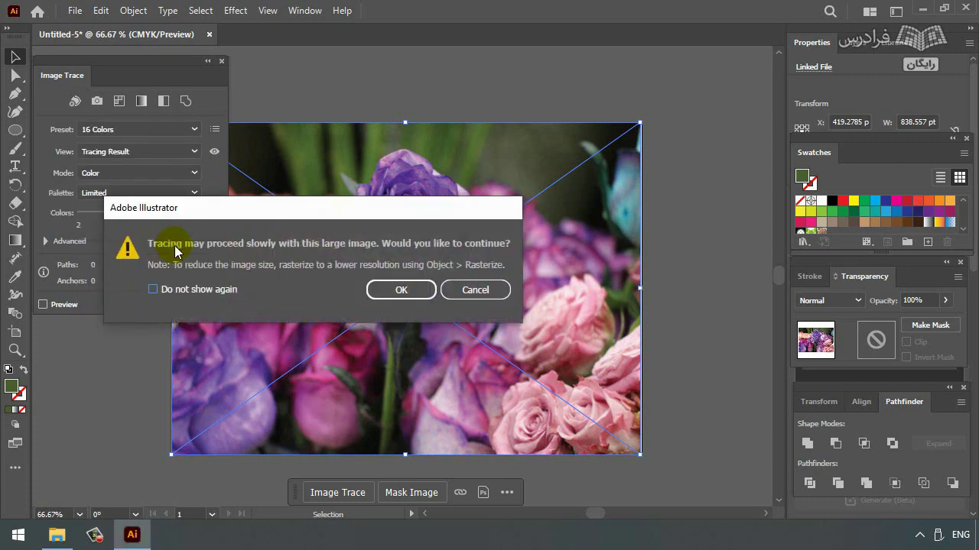
{"action": "left_click", "coordinate": [402, 291]}
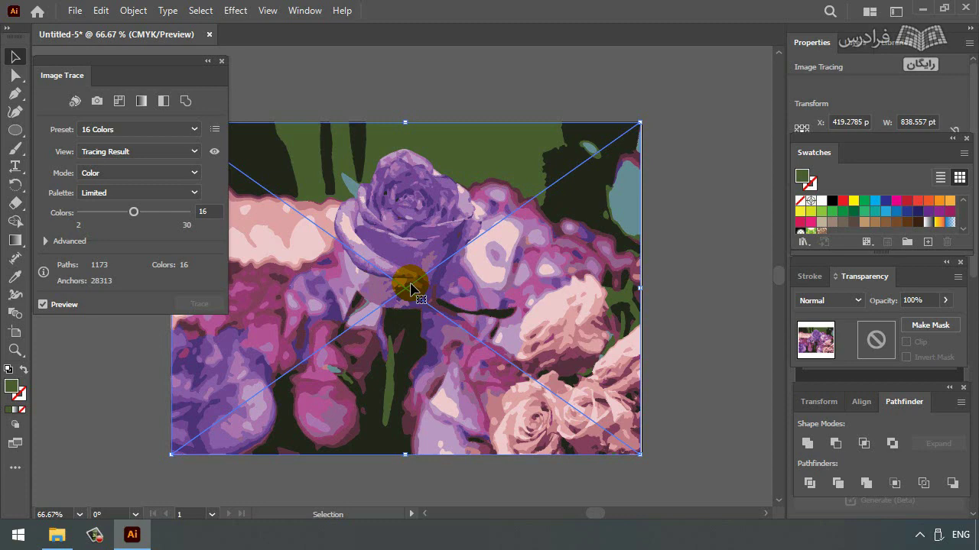
{"action": "left_click", "coordinate": [196, 130]}
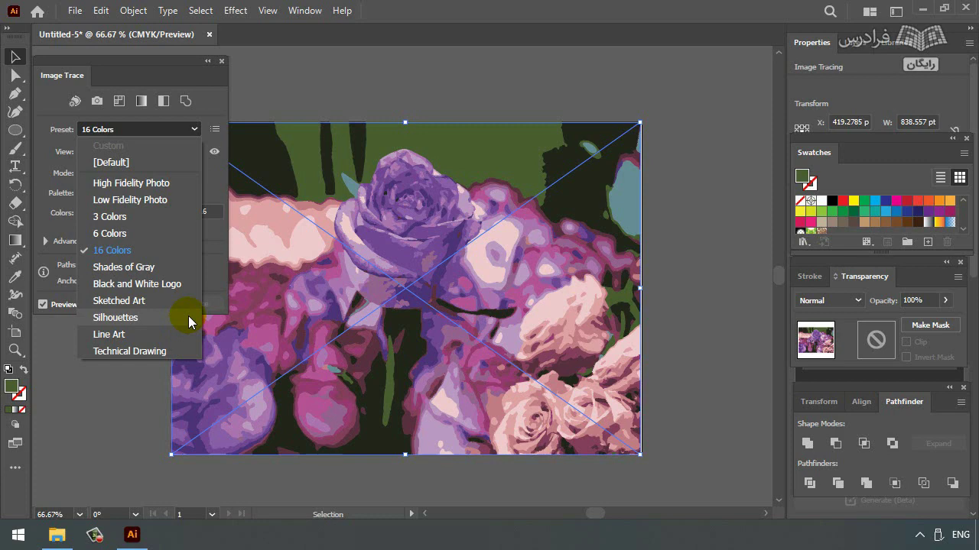
{"action": "left_click", "coordinate": [195, 131]}
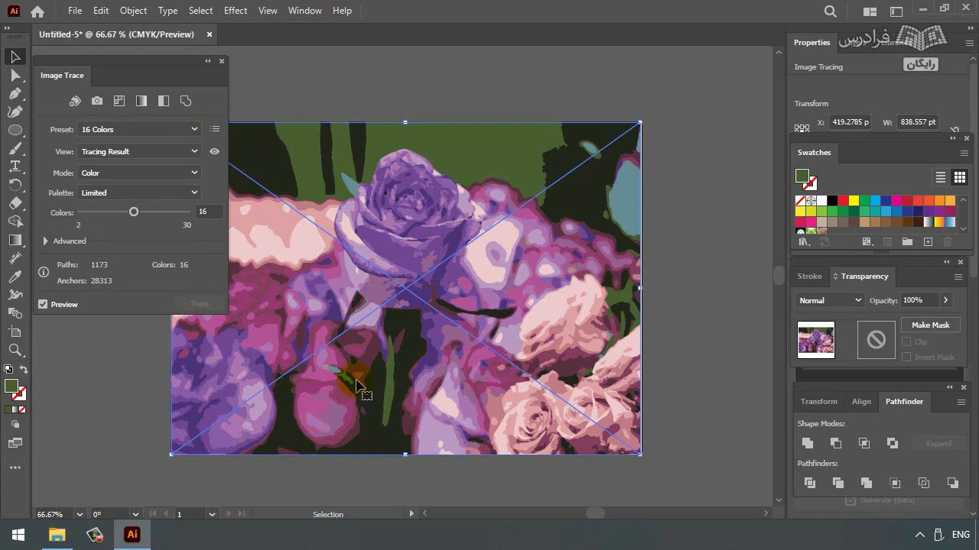
Expand the traced rose image with Object and Fill, and ungroup it twice into separate shapes.
{"action": "left_click", "coordinate": [128, 17]}
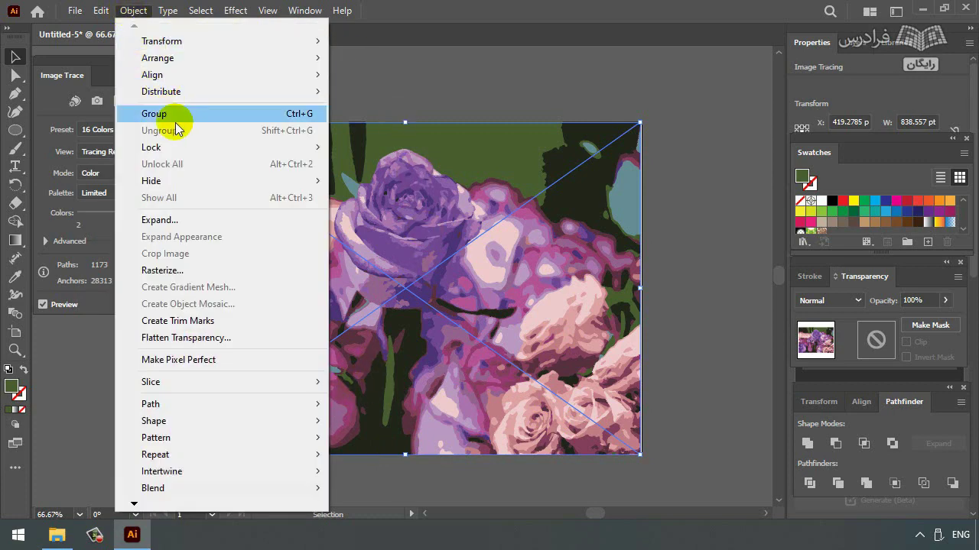
{"action": "left_click", "coordinate": [184, 220]}
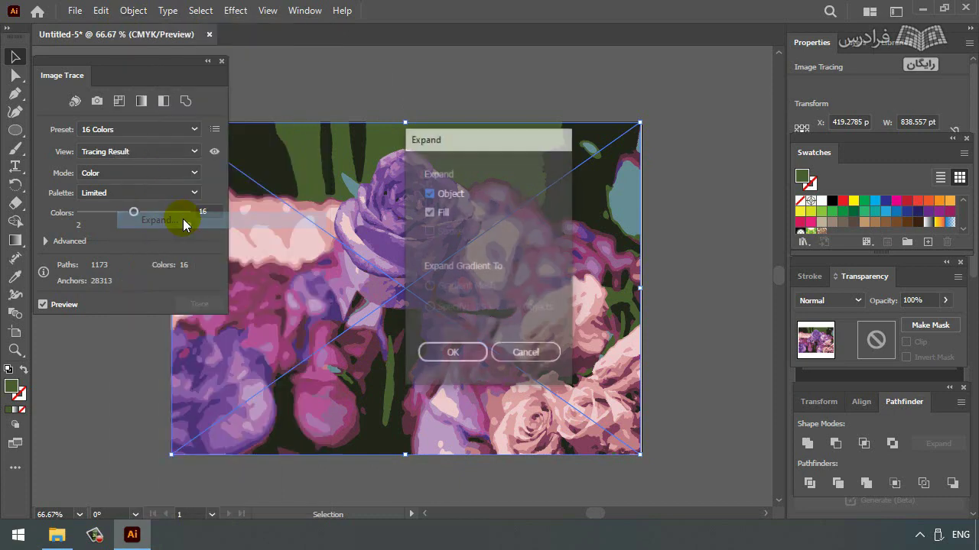
{"action": "left_click", "coordinate": [452, 356]}
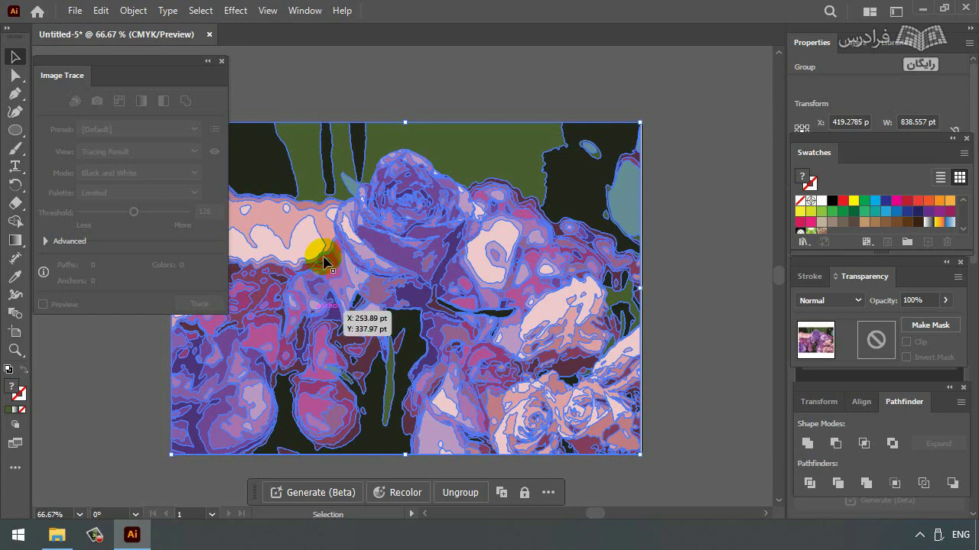
{"action": "right_click", "coordinate": [388, 248]}
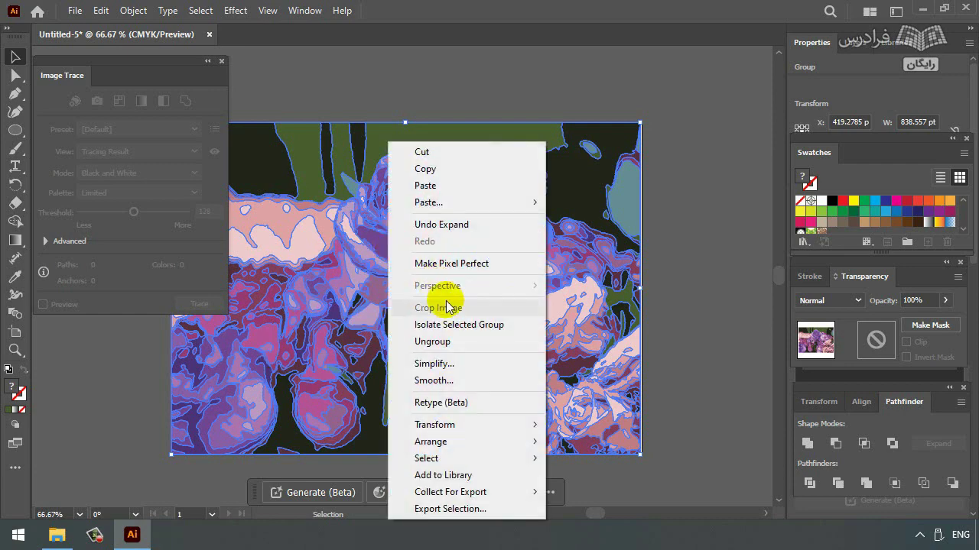
{"action": "left_click", "coordinate": [432, 341]}
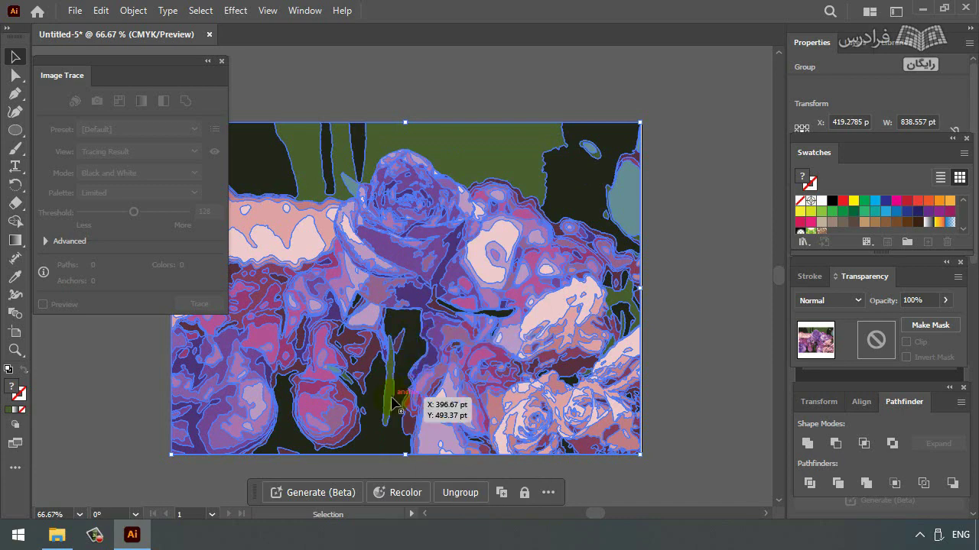
{"action": "right_click", "coordinate": [399, 332]}
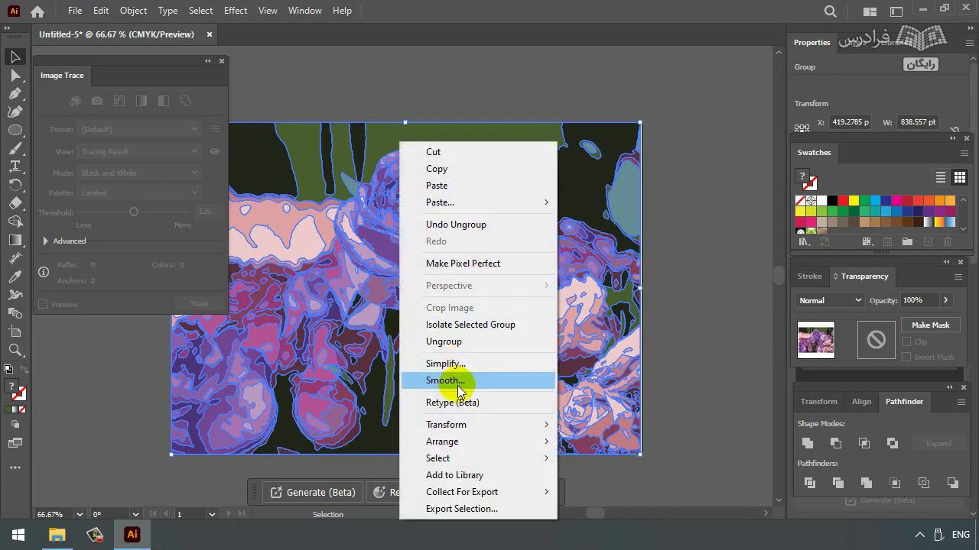
{"action": "left_click", "coordinate": [447, 341]}
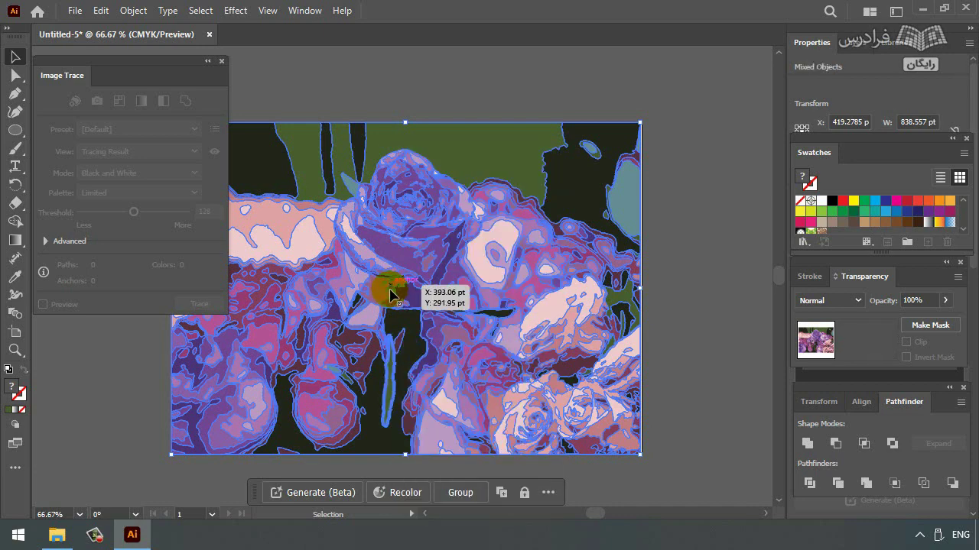
{"action": "left_click", "coordinate": [353, 470]}
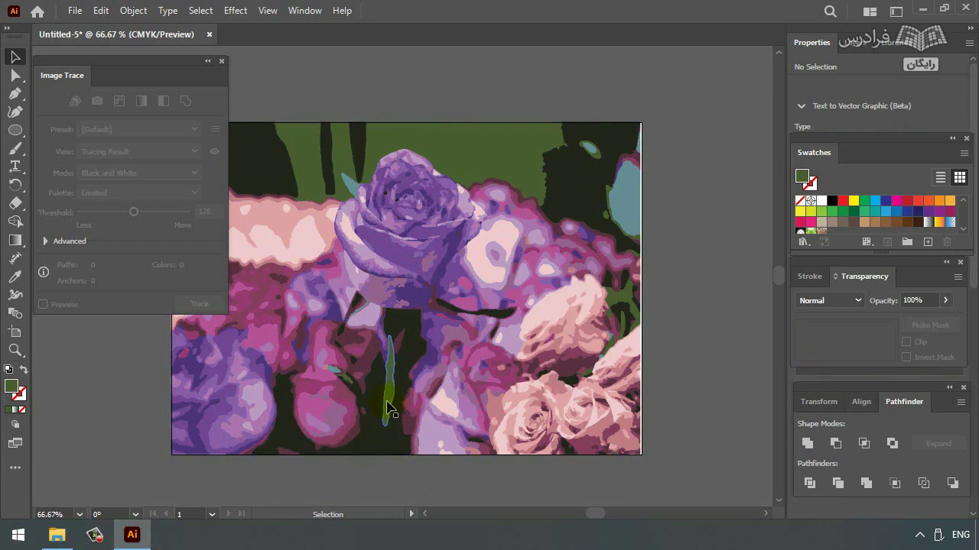
Recolor the dark background shape around the central rose's stem dark blue.
{"action": "left_click", "coordinate": [419, 329]}
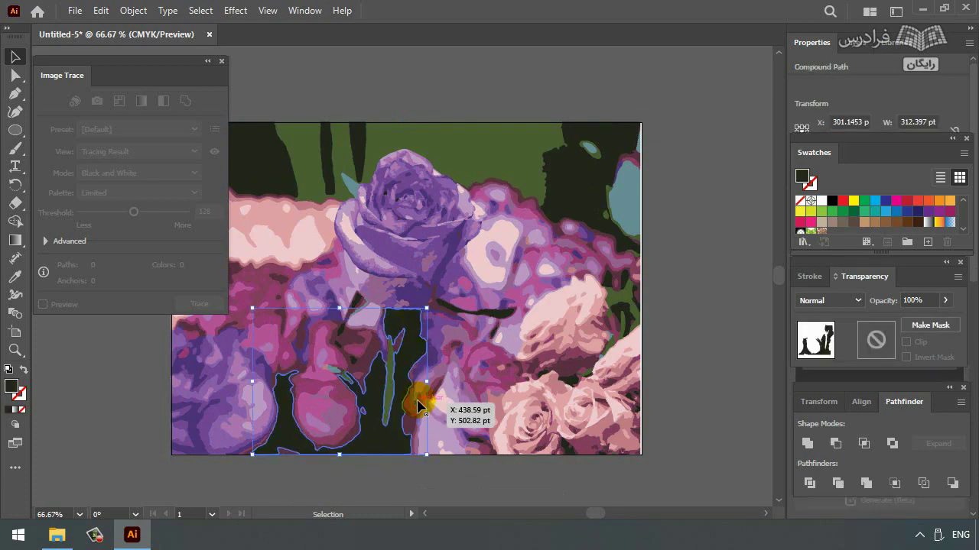
{"action": "left_click", "coordinate": [875, 201]}
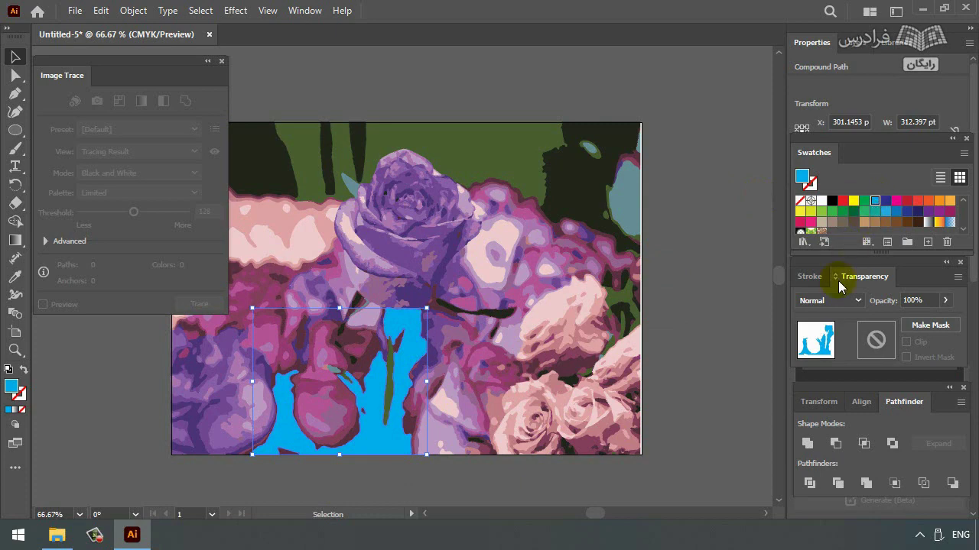
{"action": "left_click", "coordinate": [907, 212]}
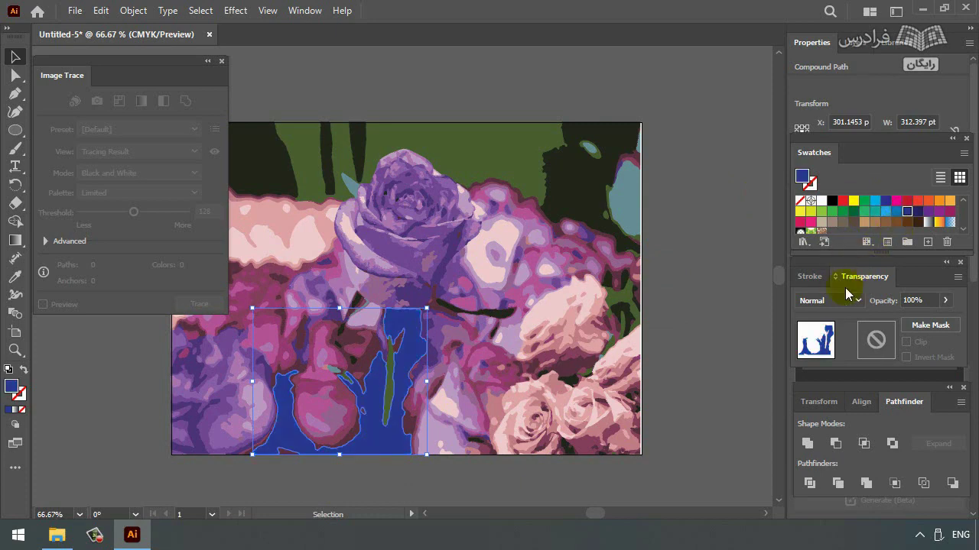
Try dark blue, tan, brown and beige fills on the central rose's purple front petal, finishing with crimson.
{"action": "left_click", "coordinate": [390, 247]}
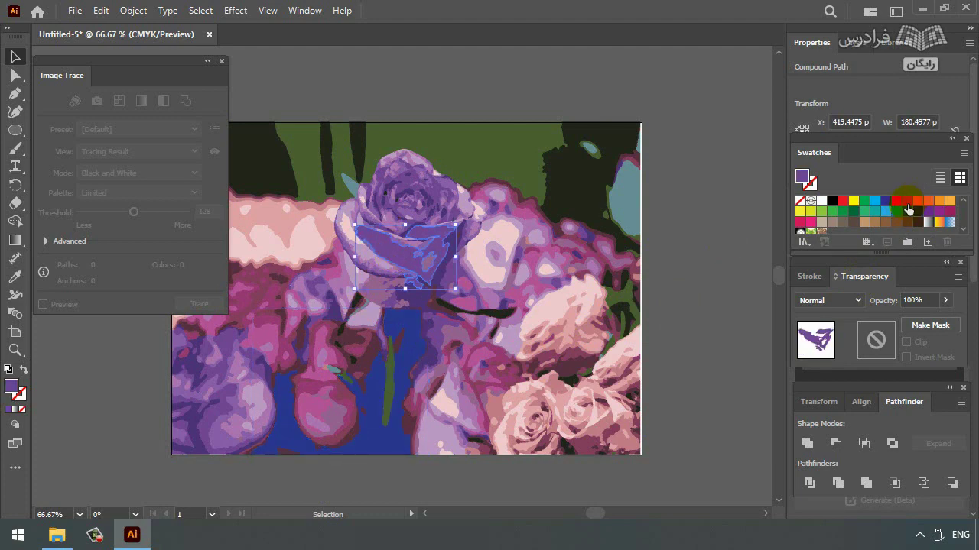
{"action": "left_click", "coordinate": [885, 200]}
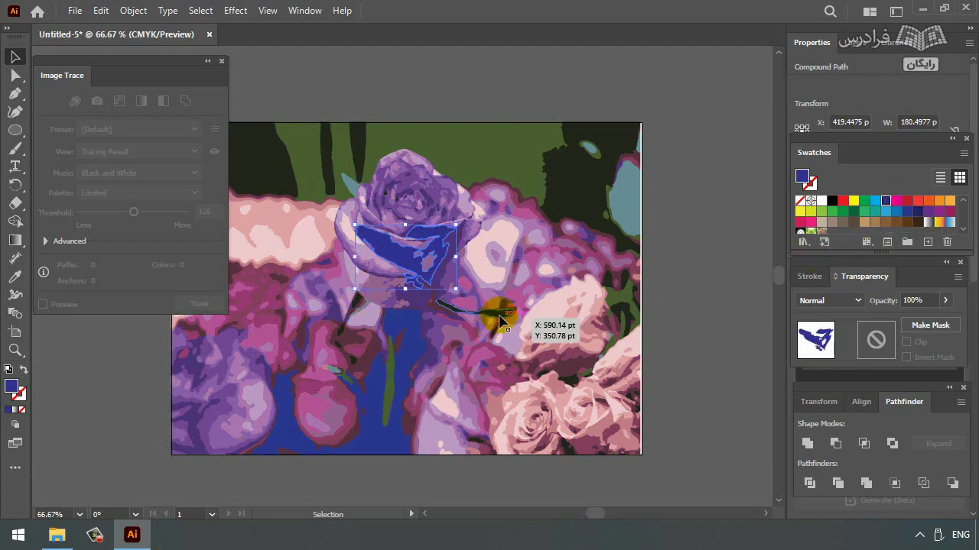
{"action": "left_click", "coordinate": [835, 214]}
{"action": "left_click", "coordinate": [862, 222]}
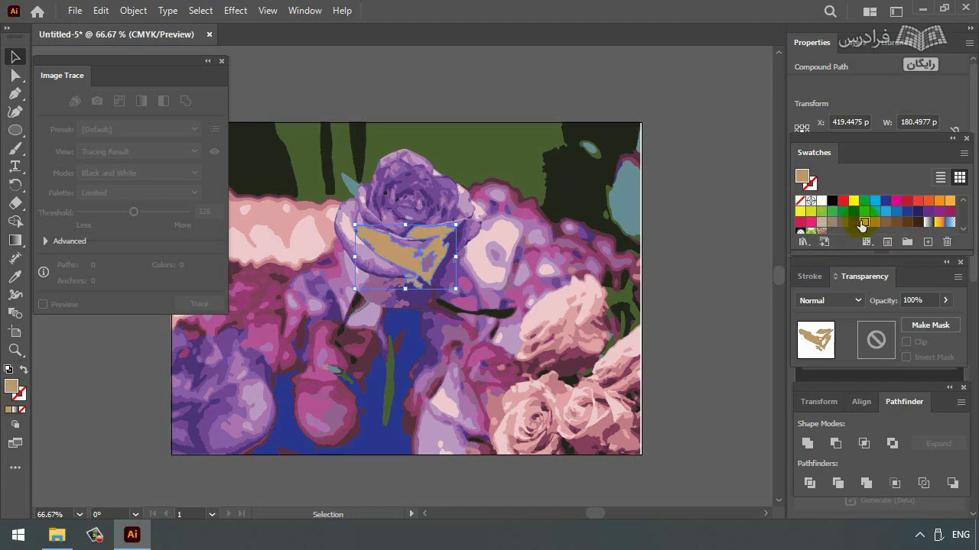
{"action": "left_click", "coordinate": [853, 223]}
{"action": "left_click", "coordinate": [842, 223]}
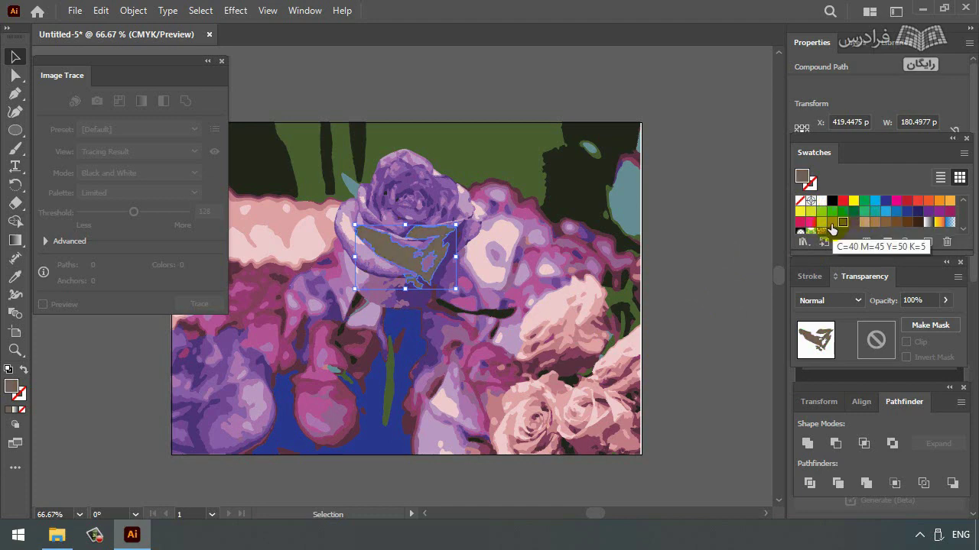
{"action": "left_click", "coordinate": [832, 227]}
{"action": "left_click", "coordinate": [812, 229]}
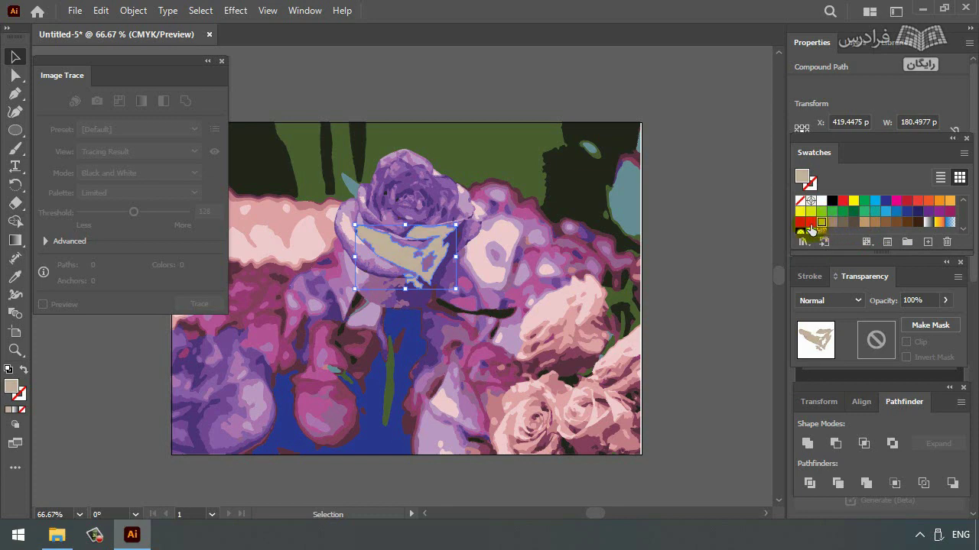
{"action": "left_click", "coordinate": [812, 227]}
{"action": "left_click", "coordinate": [803, 221]}
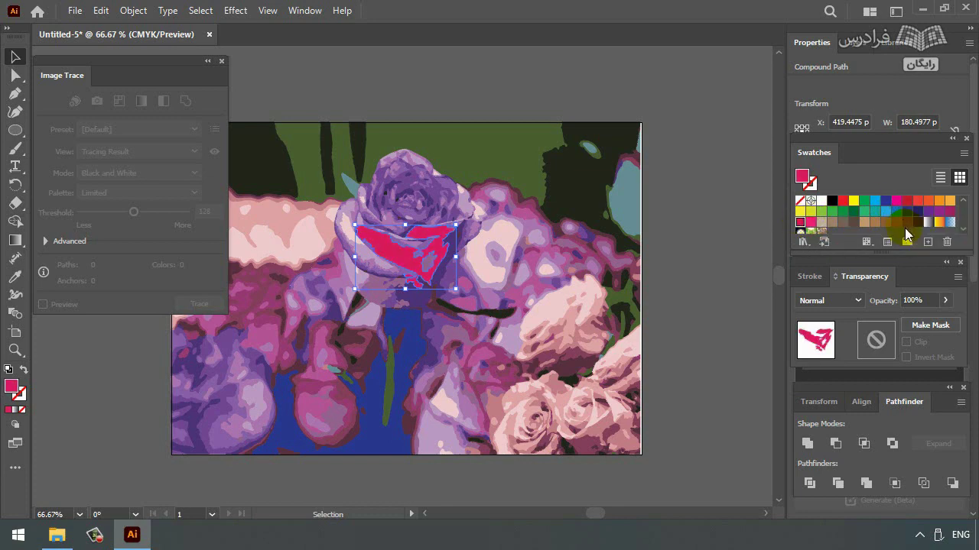
{"action": "left_click", "coordinate": [583, 307]}
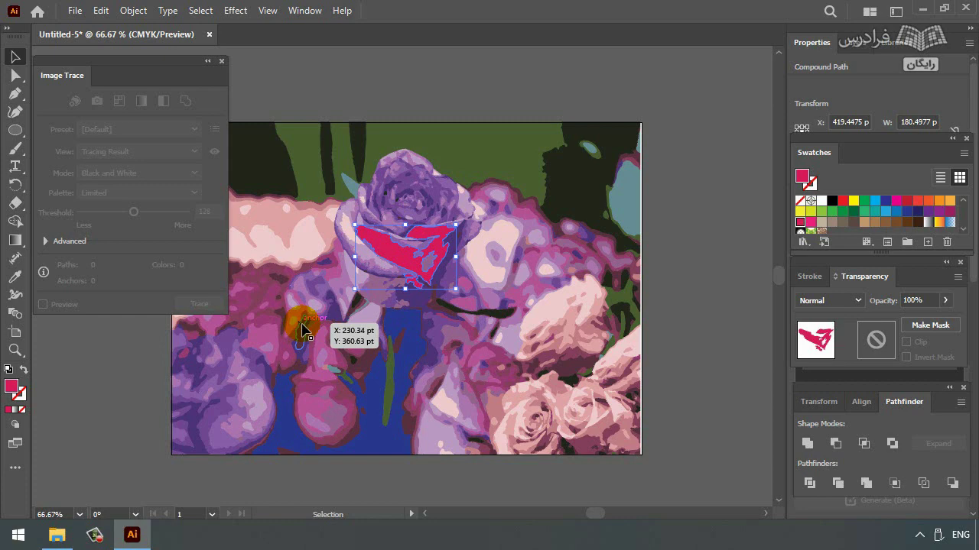
Open the Save As dialog for the rose document and show the available file formats.
{"action": "left_click", "coordinate": [77, 11]}
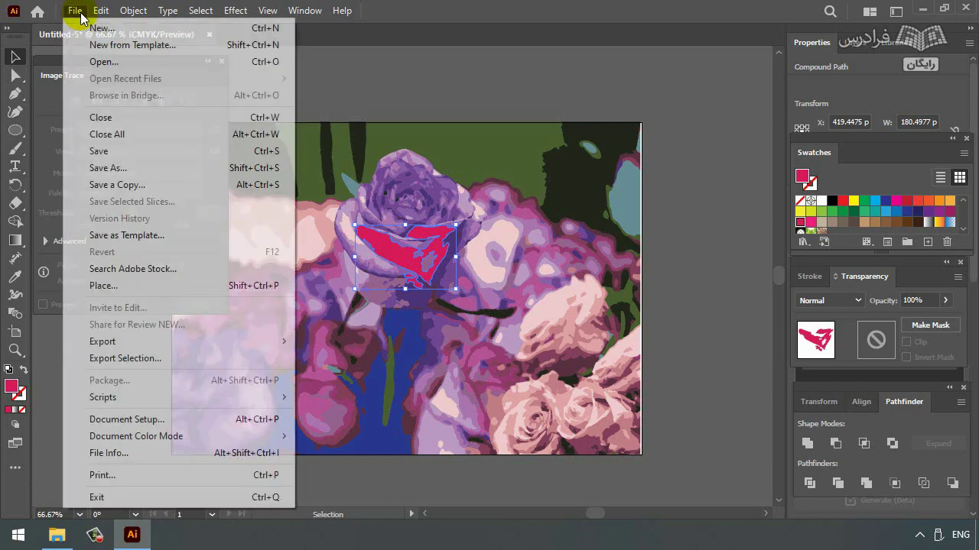
{"action": "left_click", "coordinate": [107, 168]}
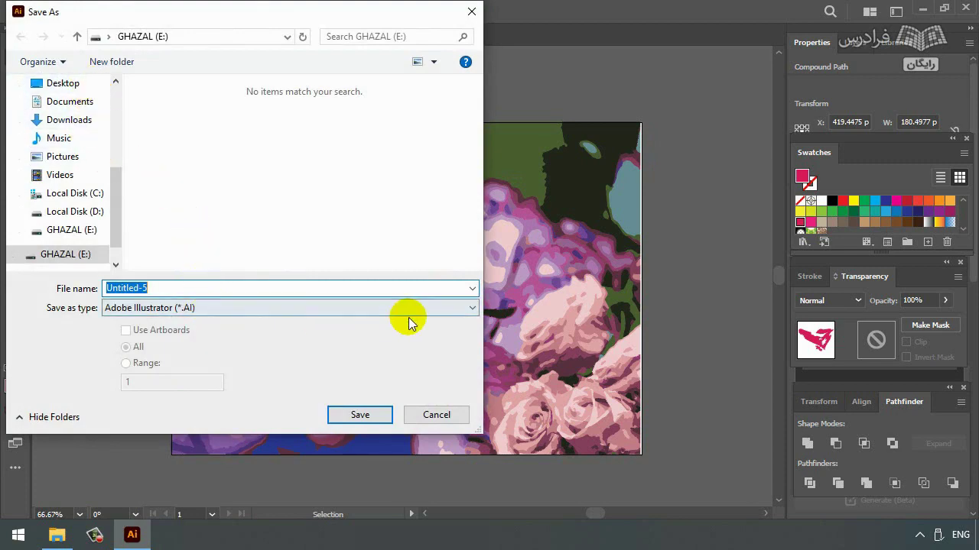
{"action": "left_click", "coordinate": [474, 308]}
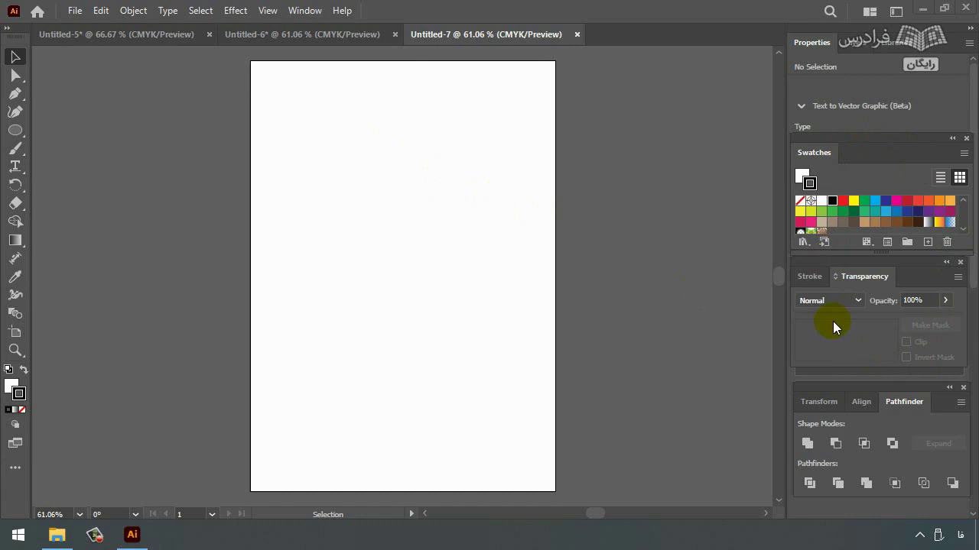
View the strawberry artwork in Untitled-6 and return to the rose document Untitled-5.
{"action": "left_click", "coordinate": [293, 39]}
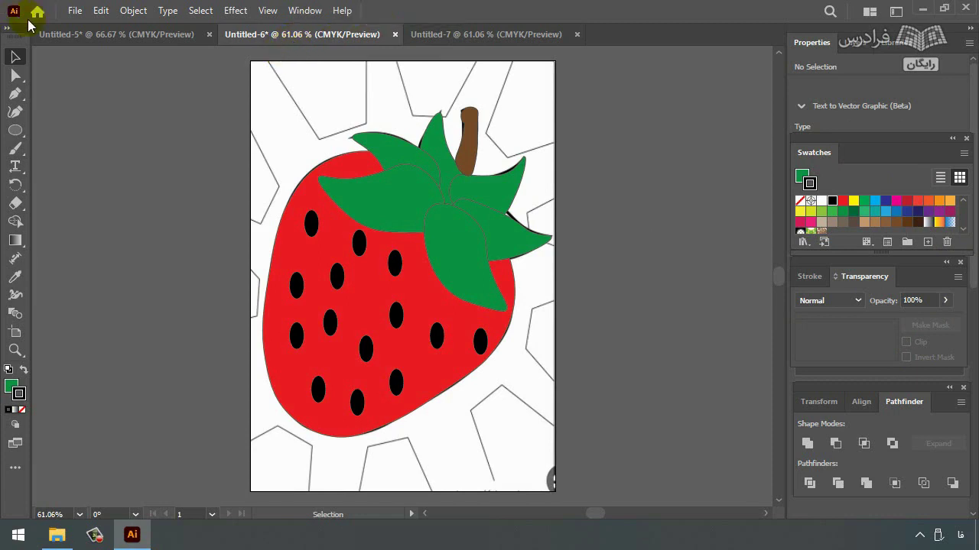
{"action": "left_click", "coordinate": [84, 35]}
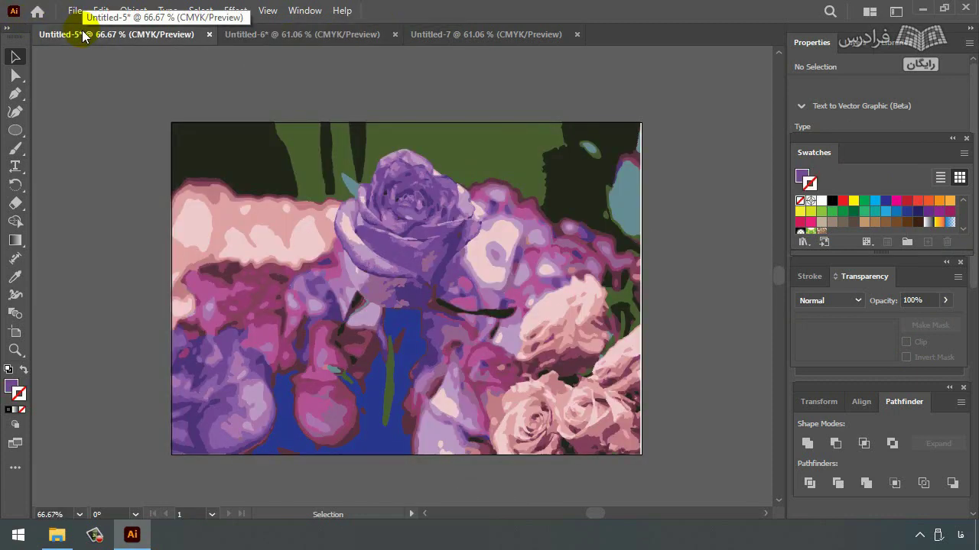